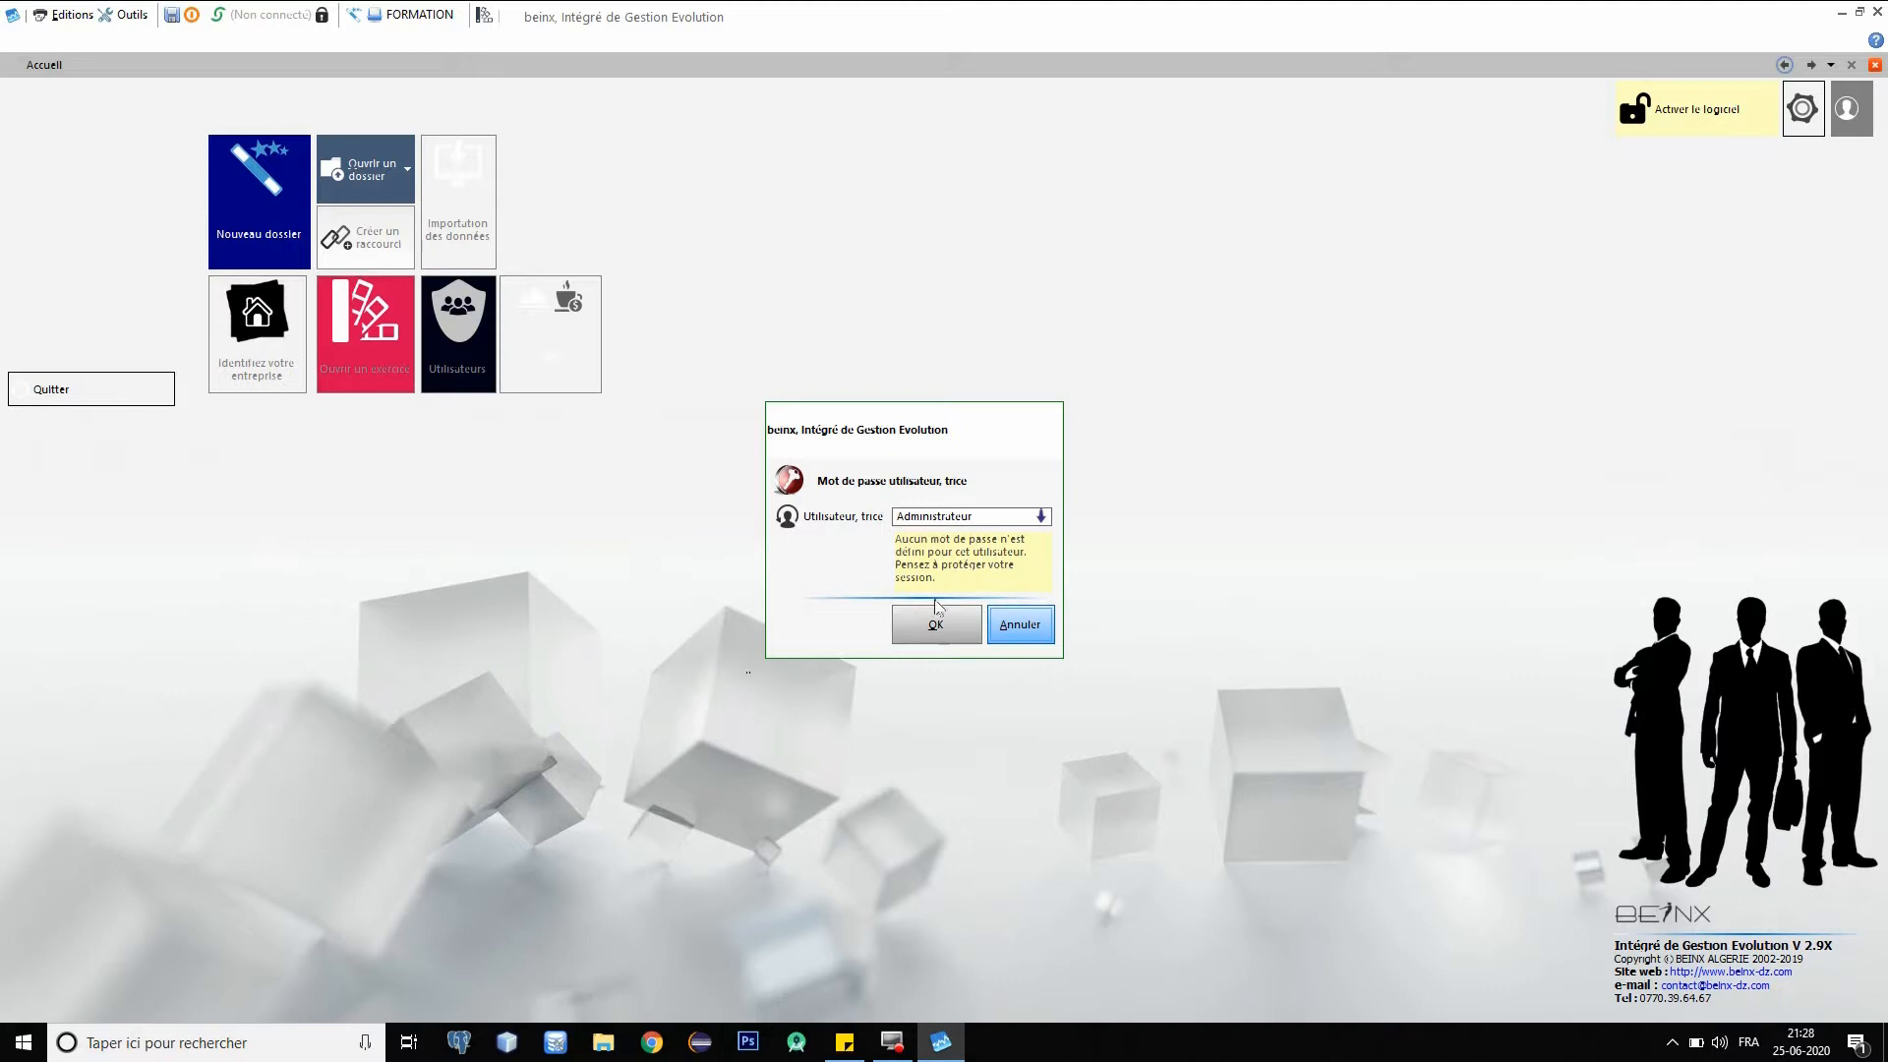
# Log in to the FORMATION file as the Administrateur user.
pyautogui.click(1040, 516)
pyautogui.click(907, 540)
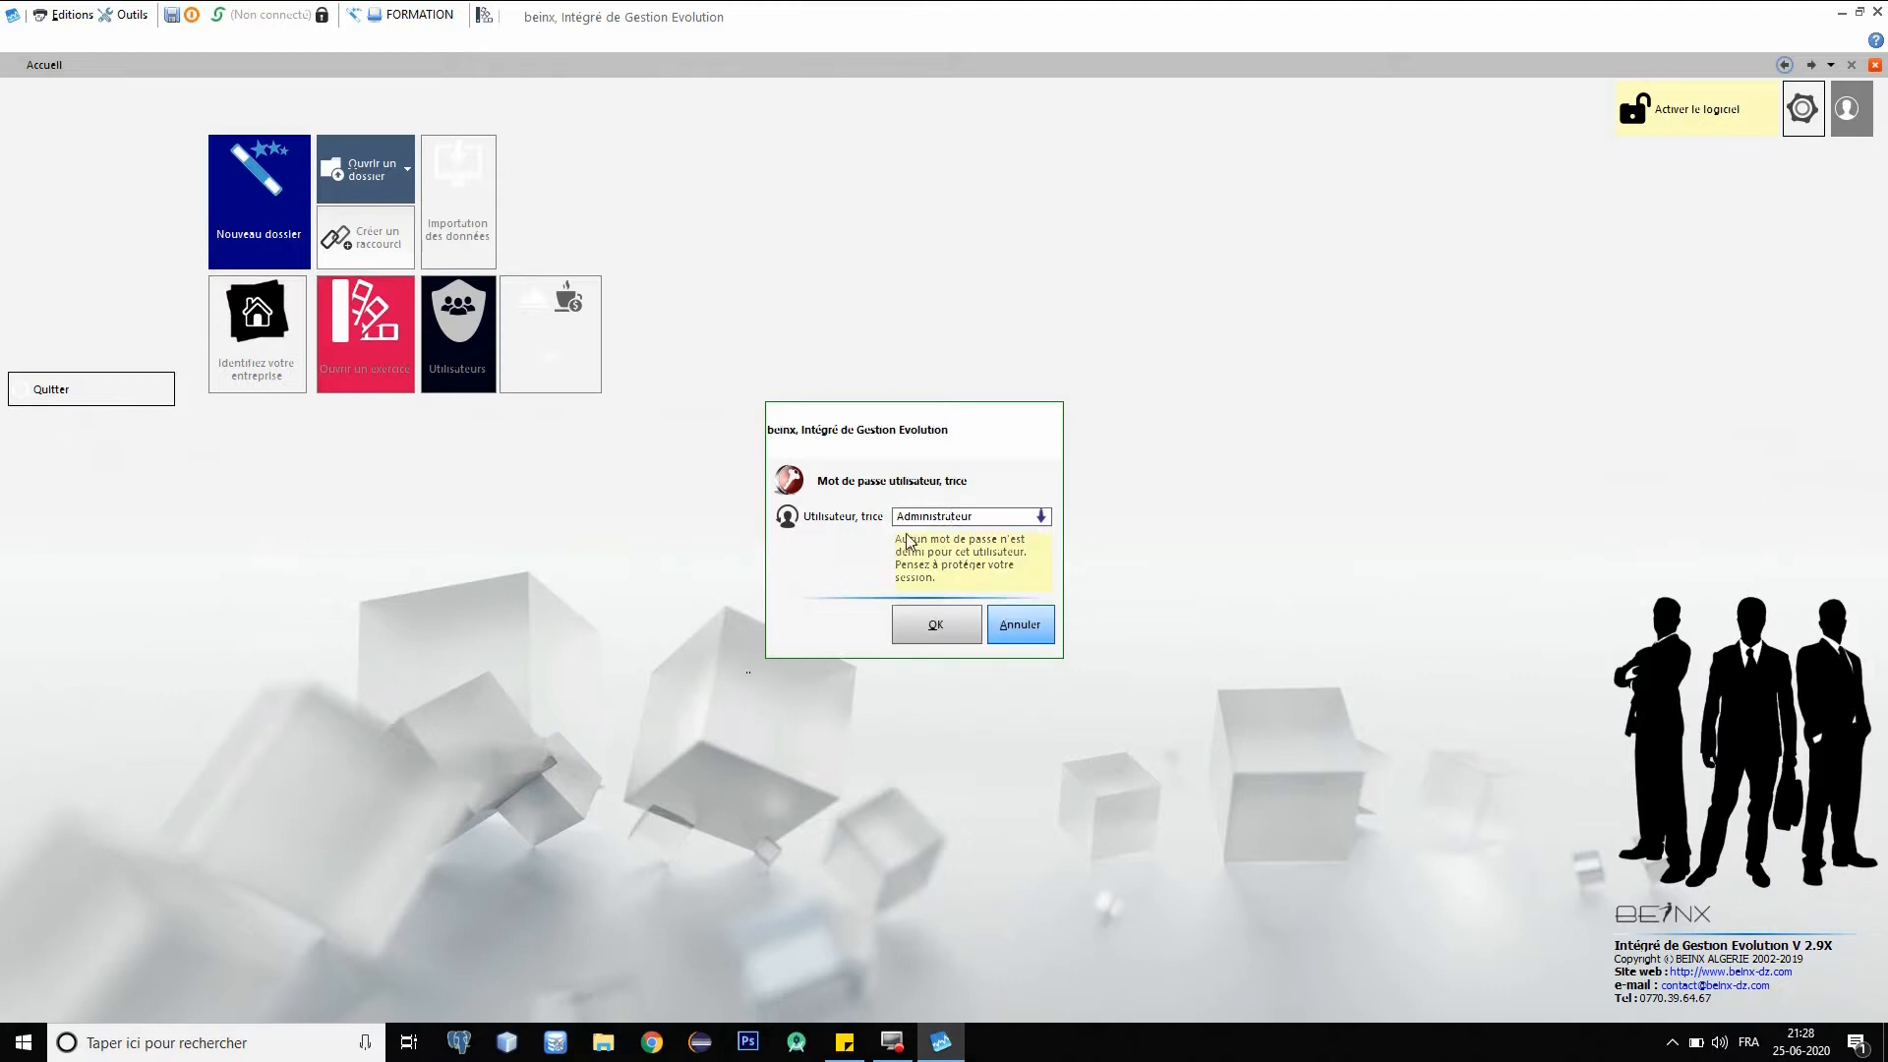
pyautogui.click(923, 635)
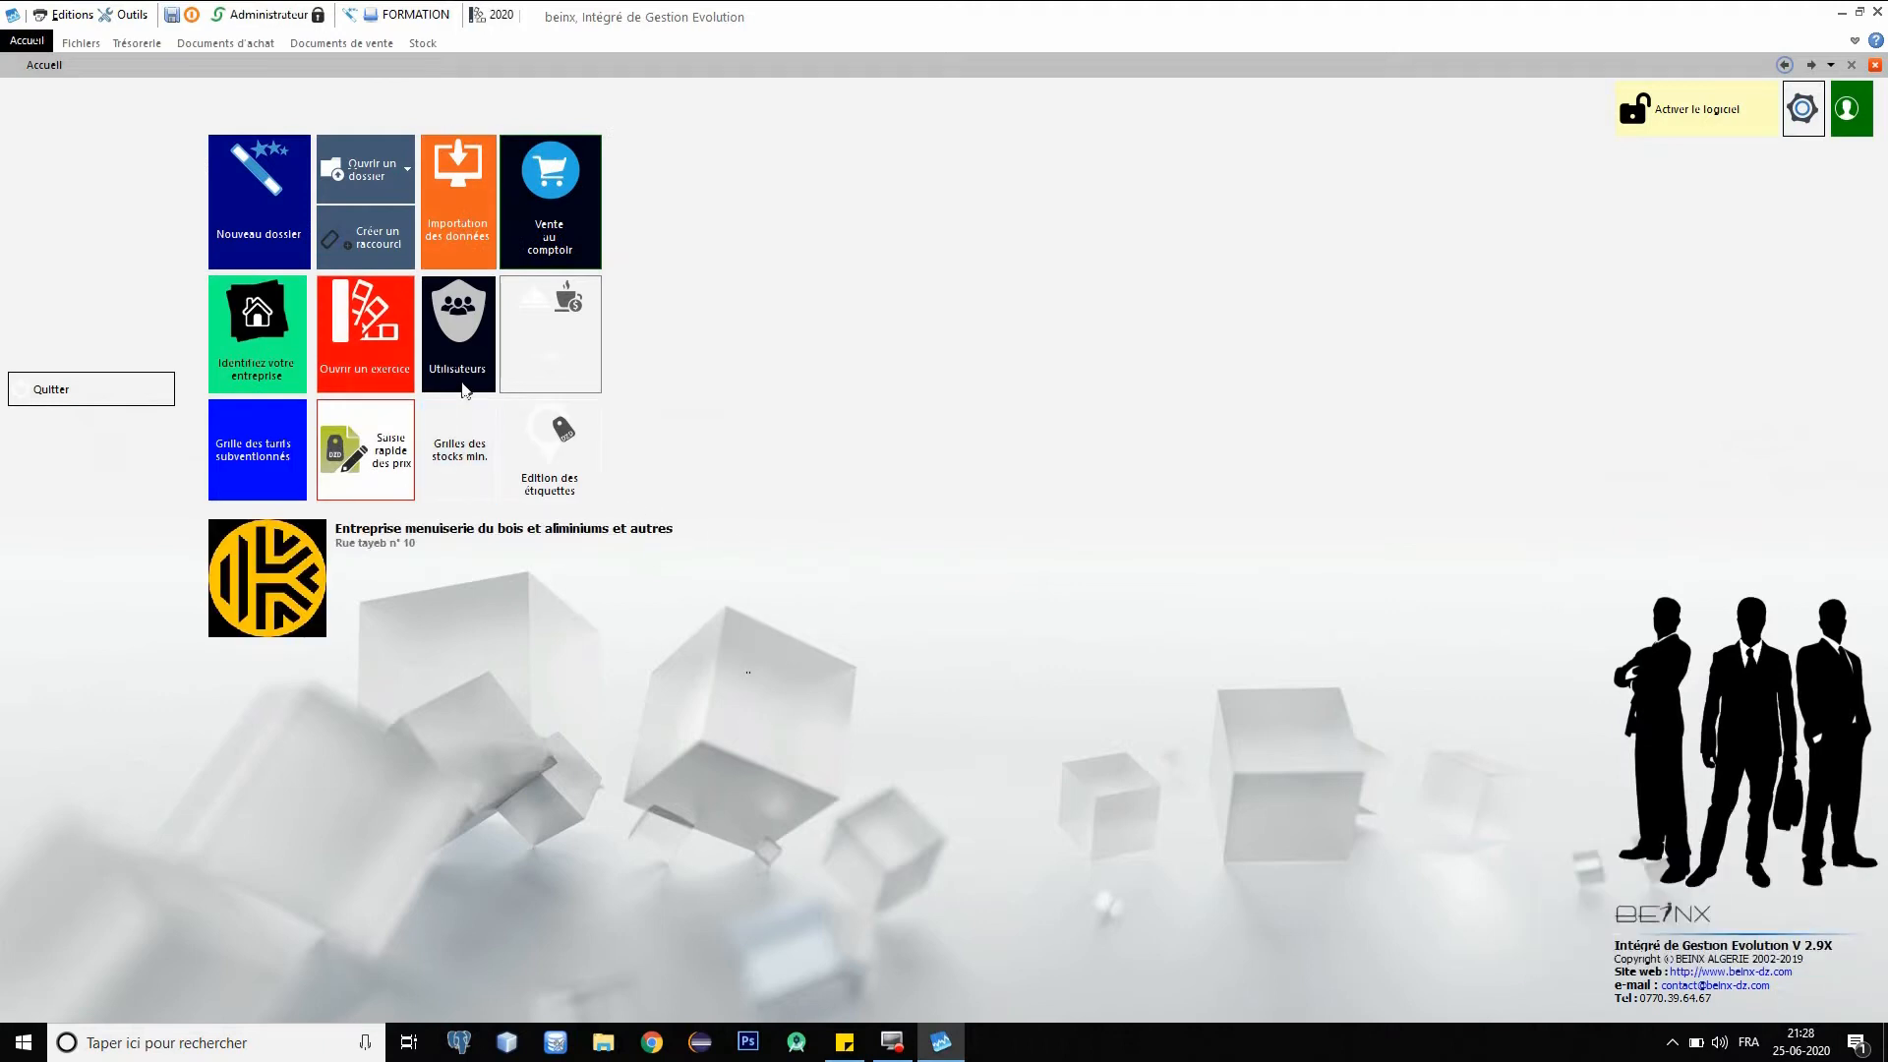
# Add a new user called MASSI INFO in the user management list and save it.
pyautogui.click(462, 382)
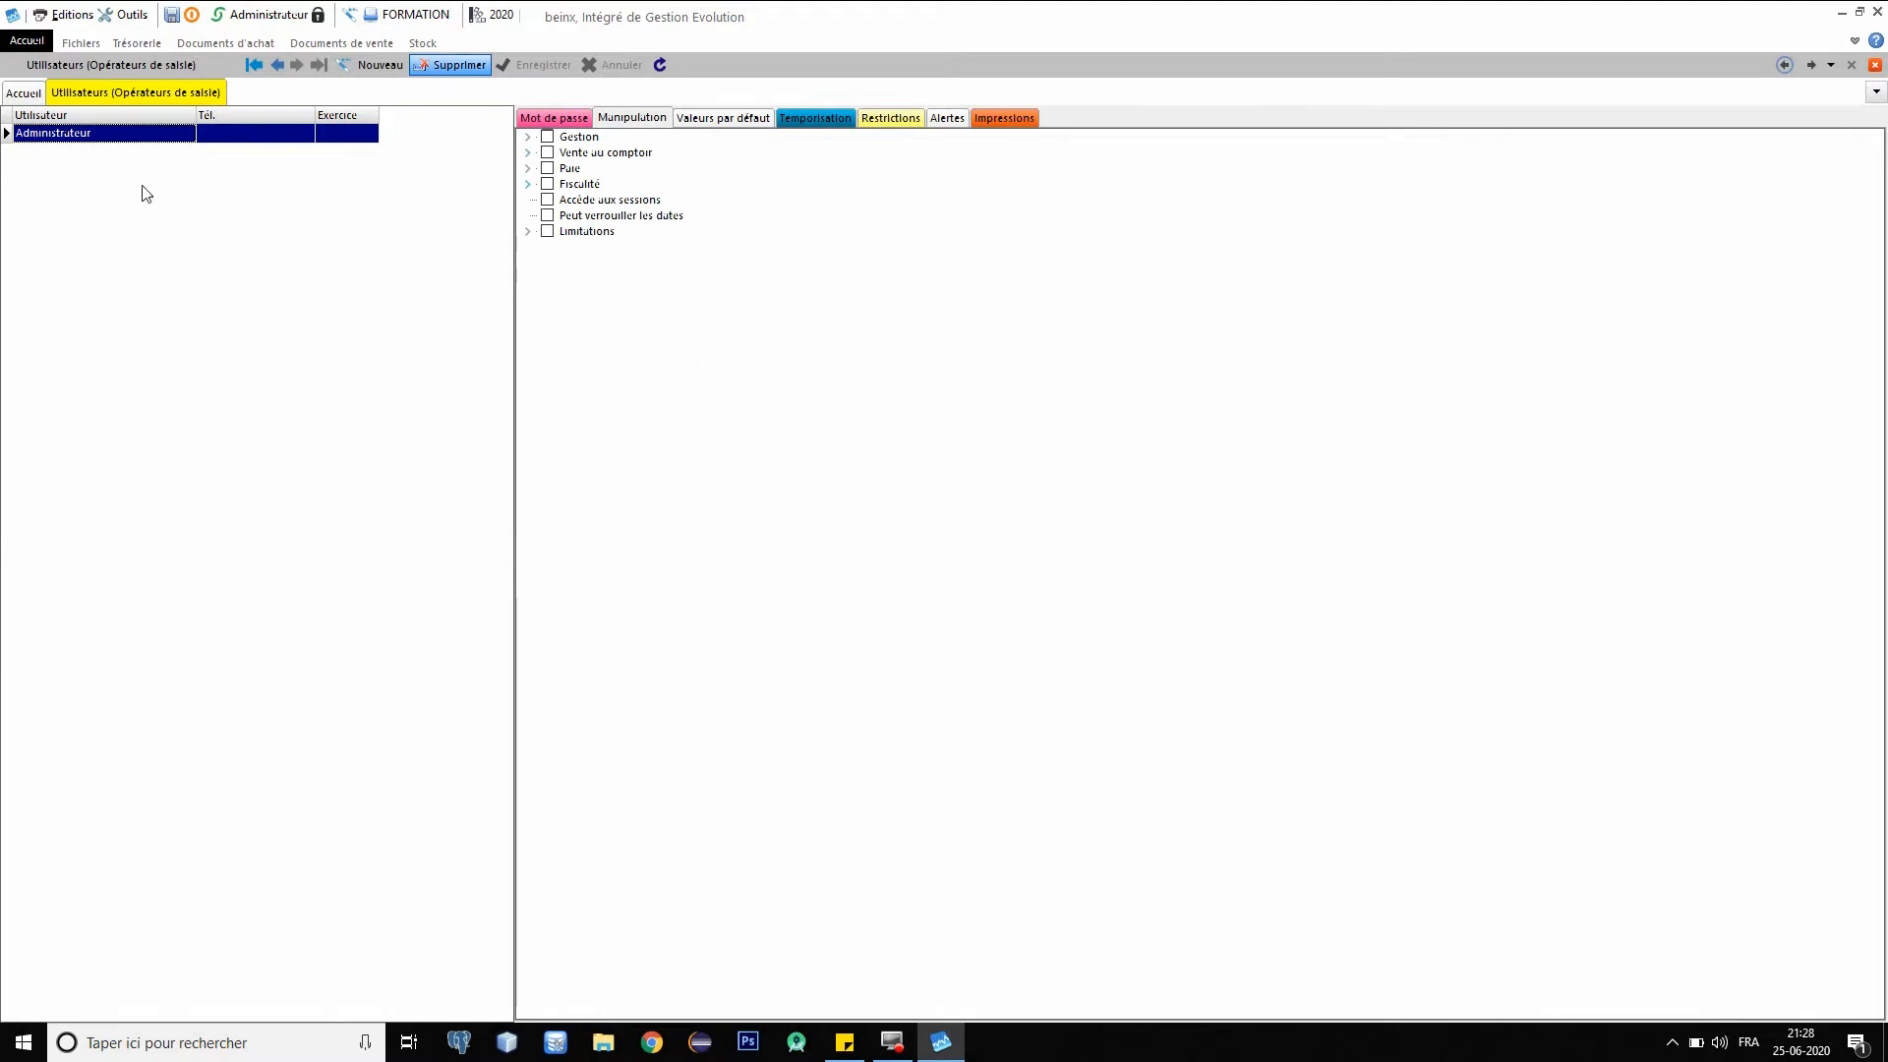
pyautogui.click(82, 138)
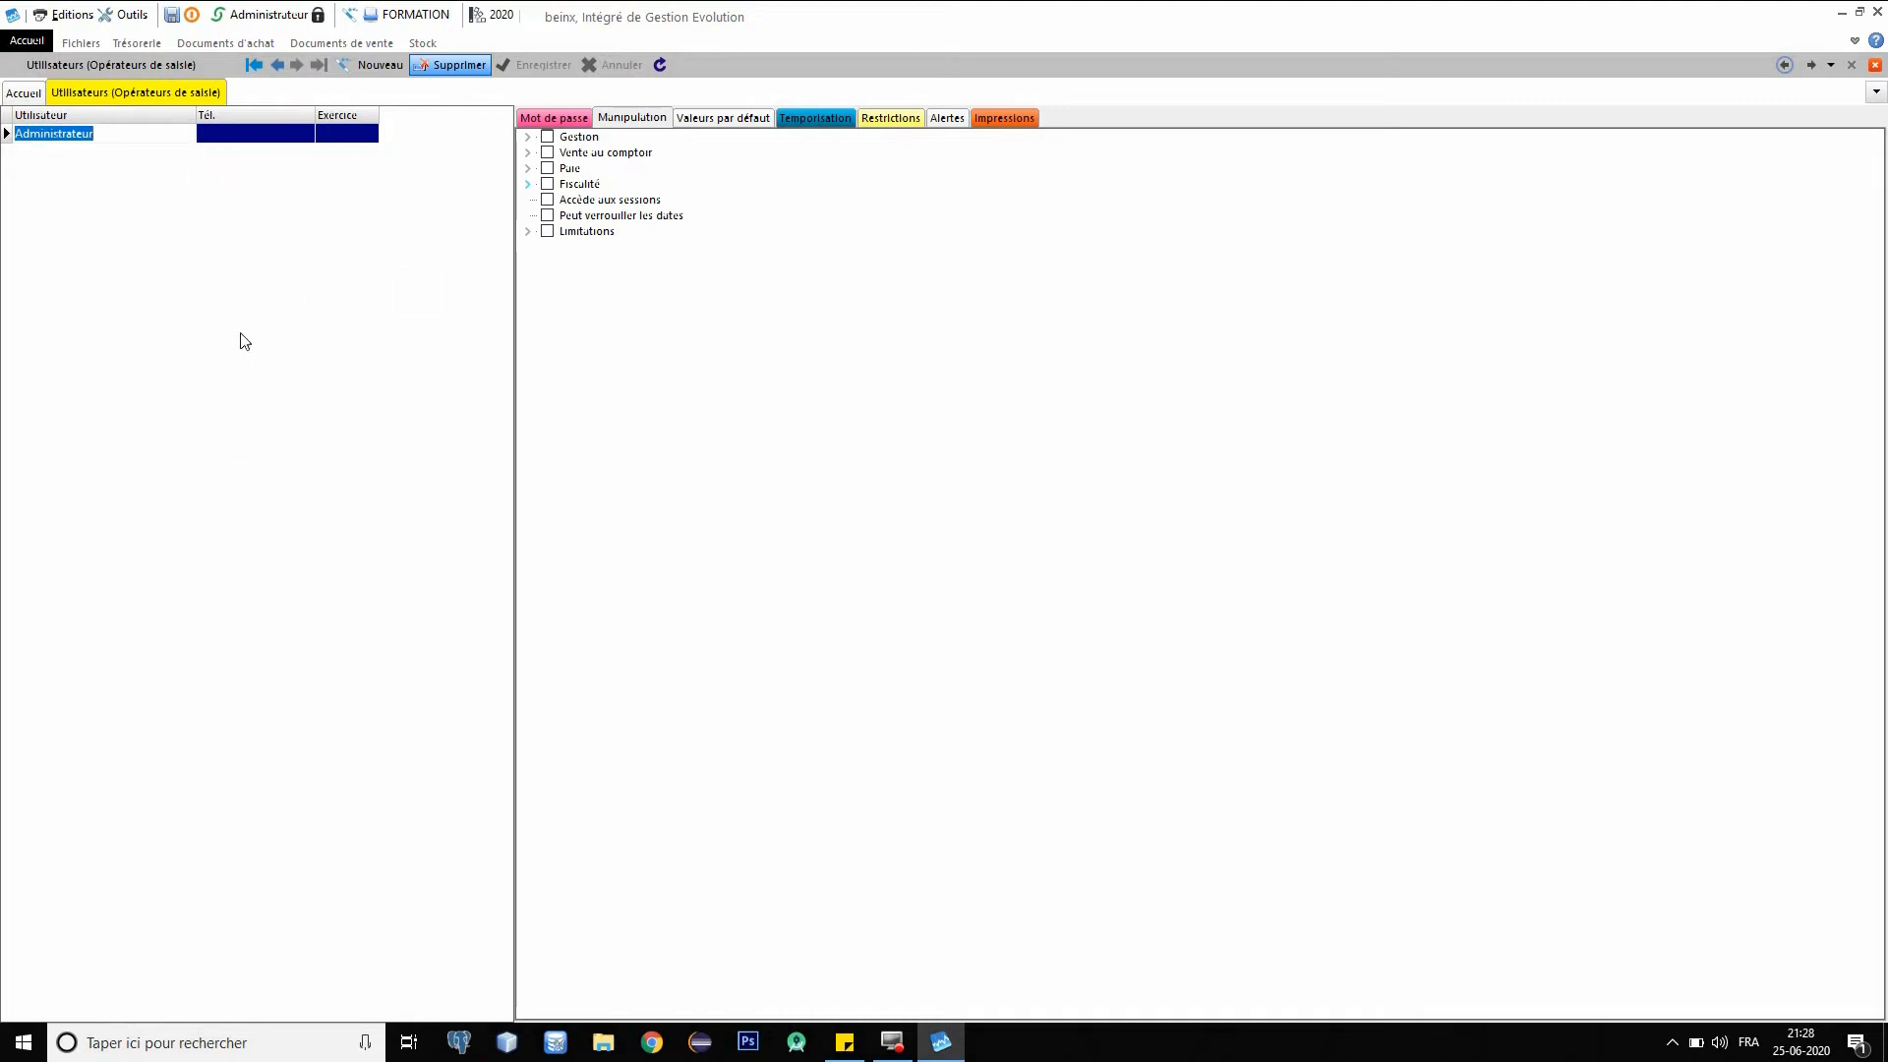
pyautogui.click(379, 65)
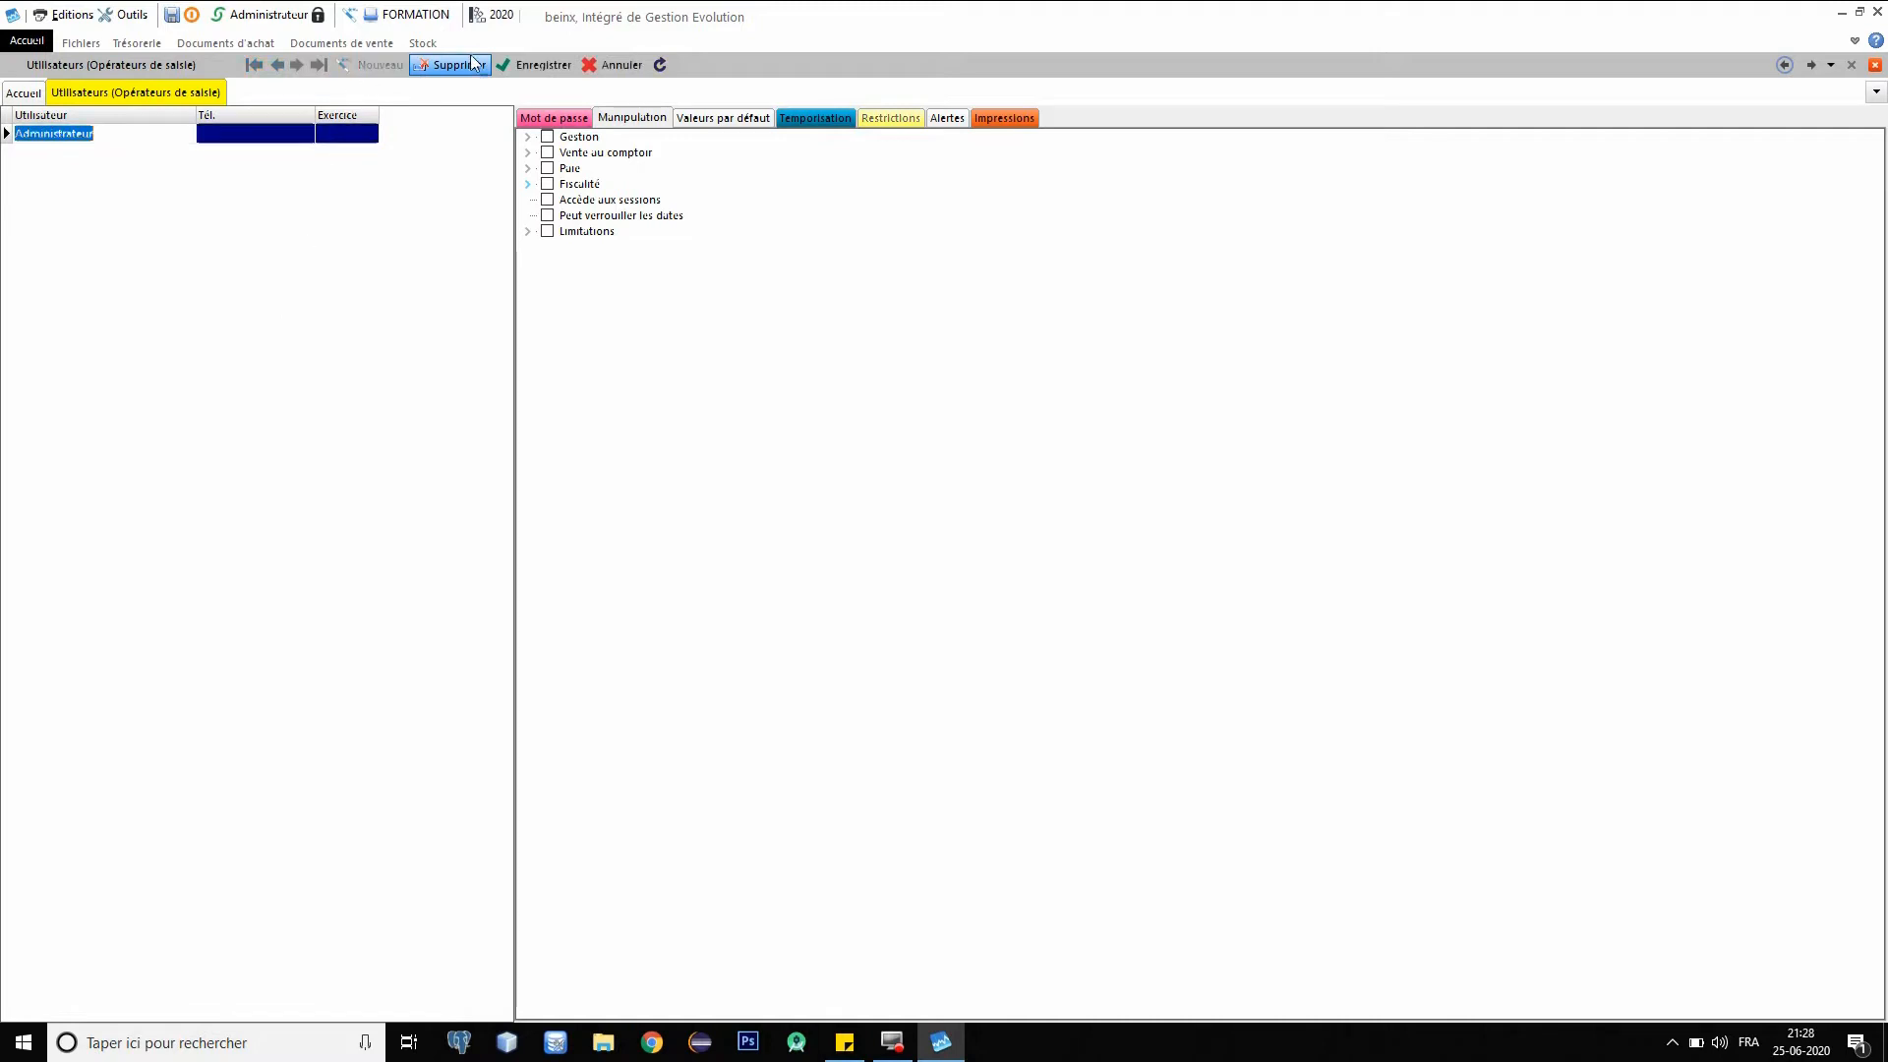
pyautogui.click(116, 155)
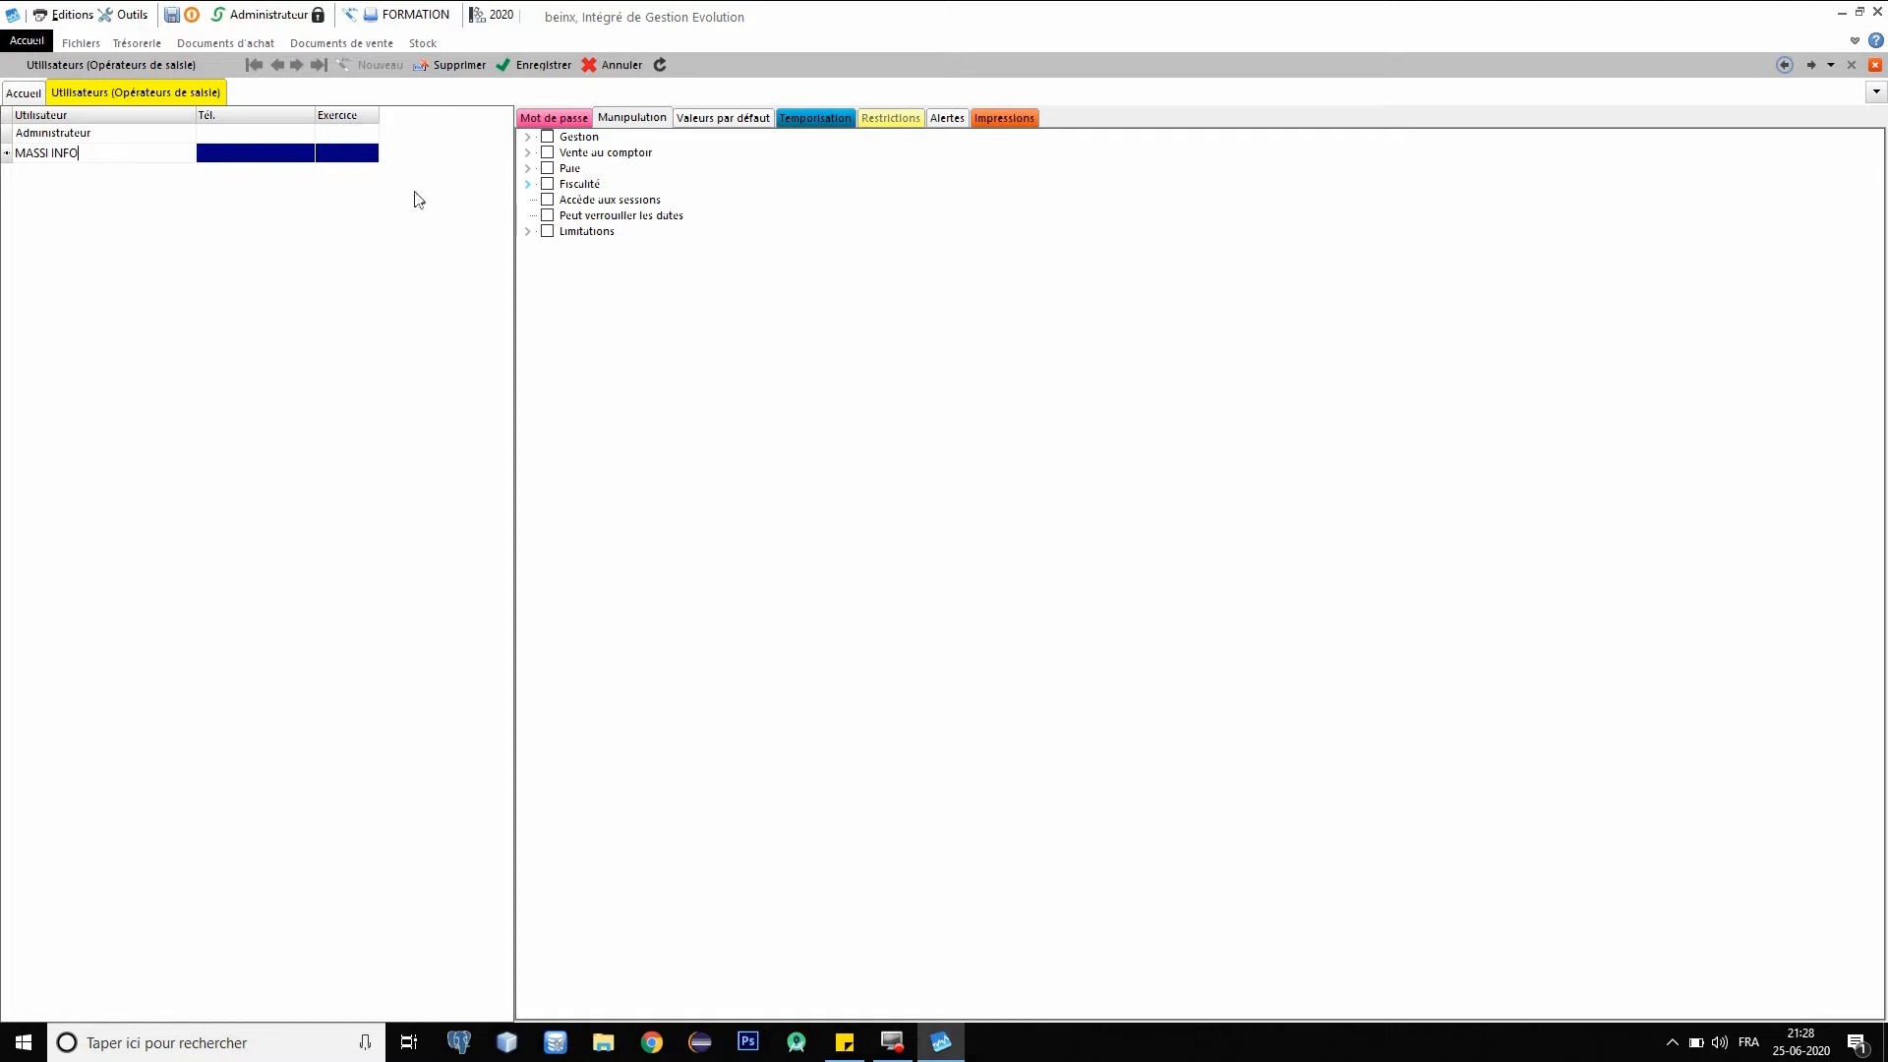
pyautogui.click(517, 69)
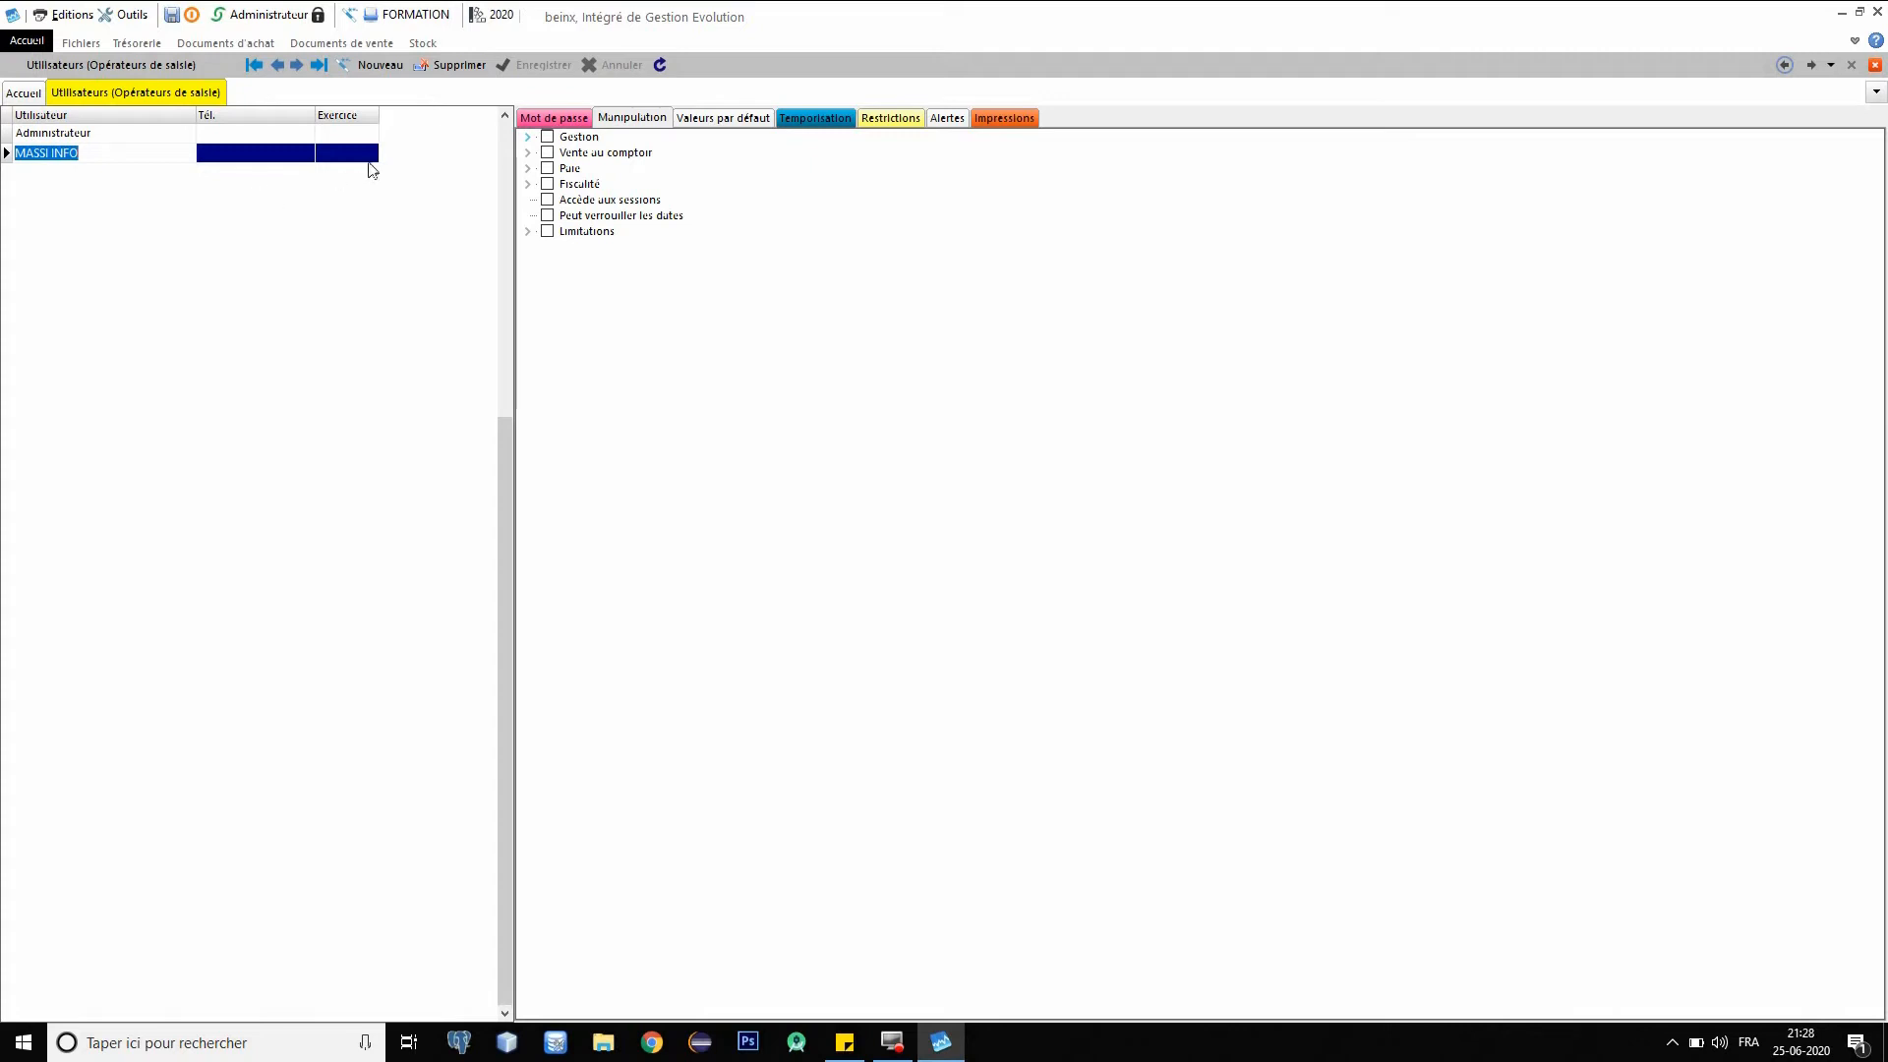
# Set and confirm a new password for the MASSI INFO user.
pyautogui.click(536, 119)
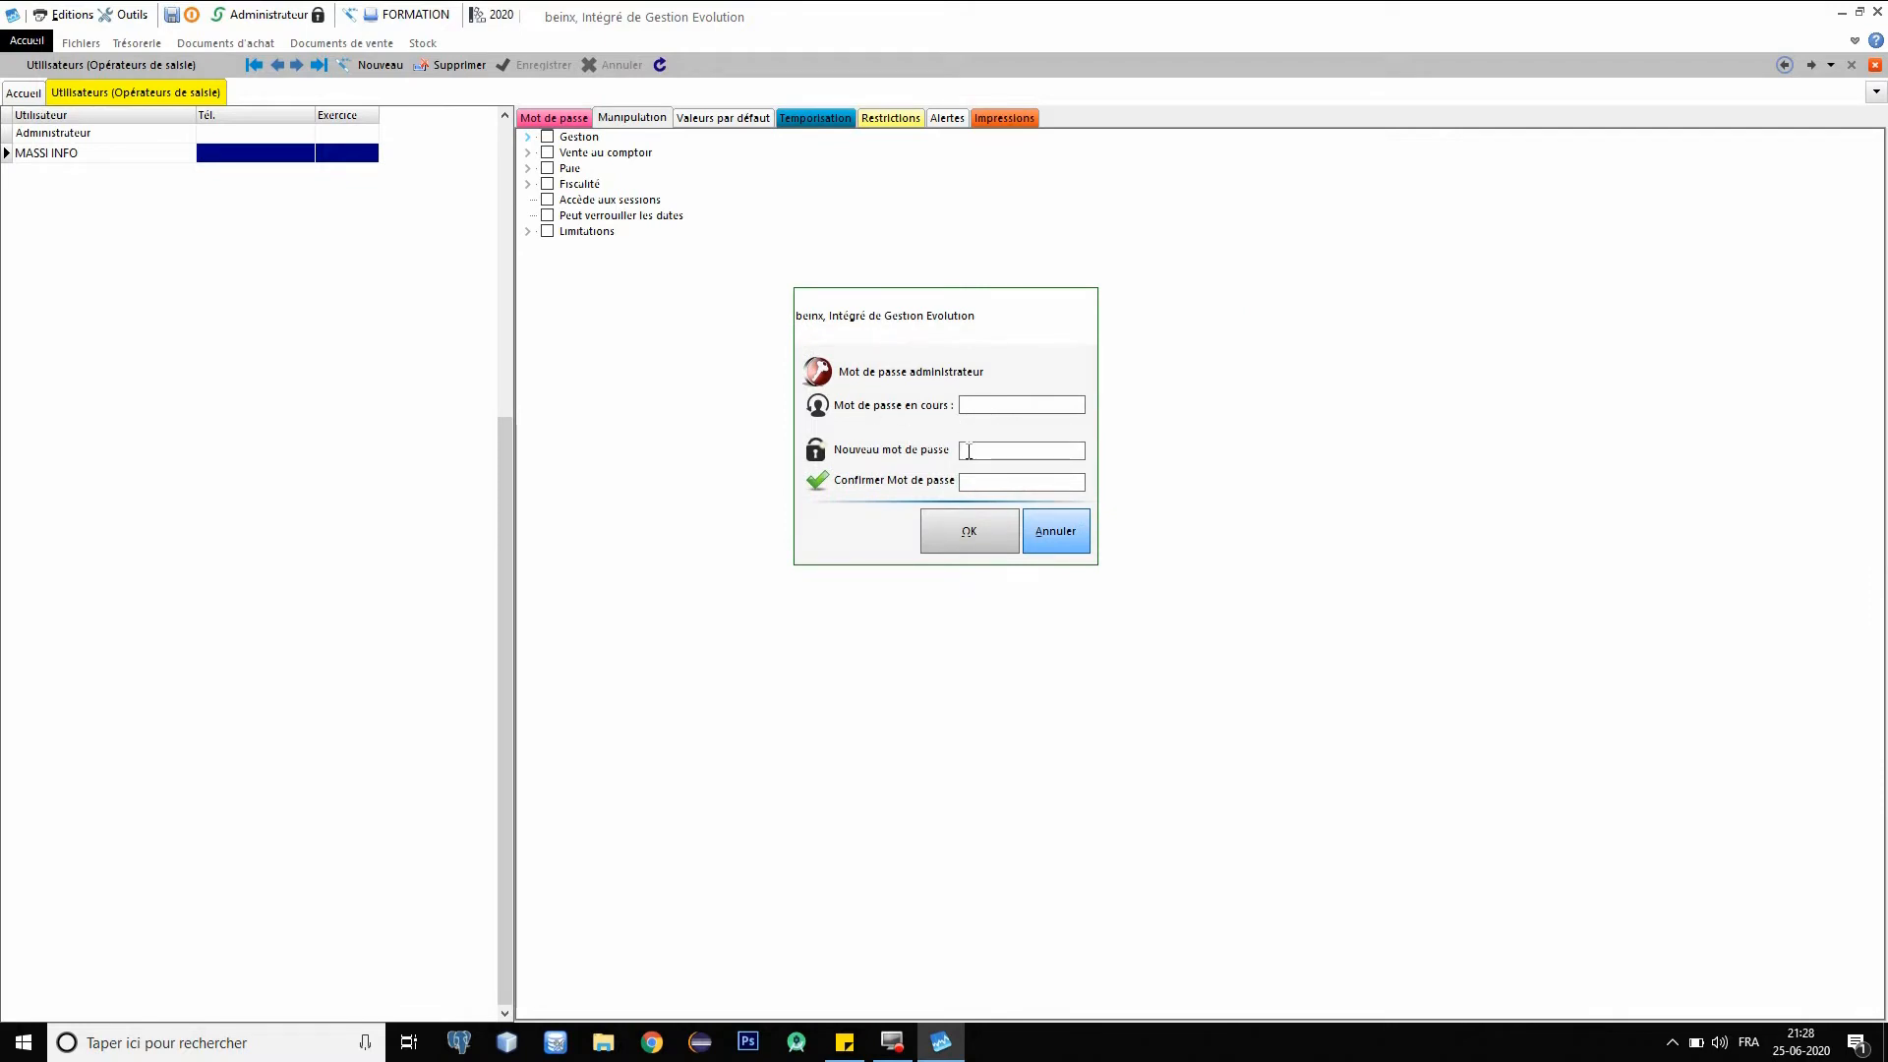
pyautogui.click(969, 452)
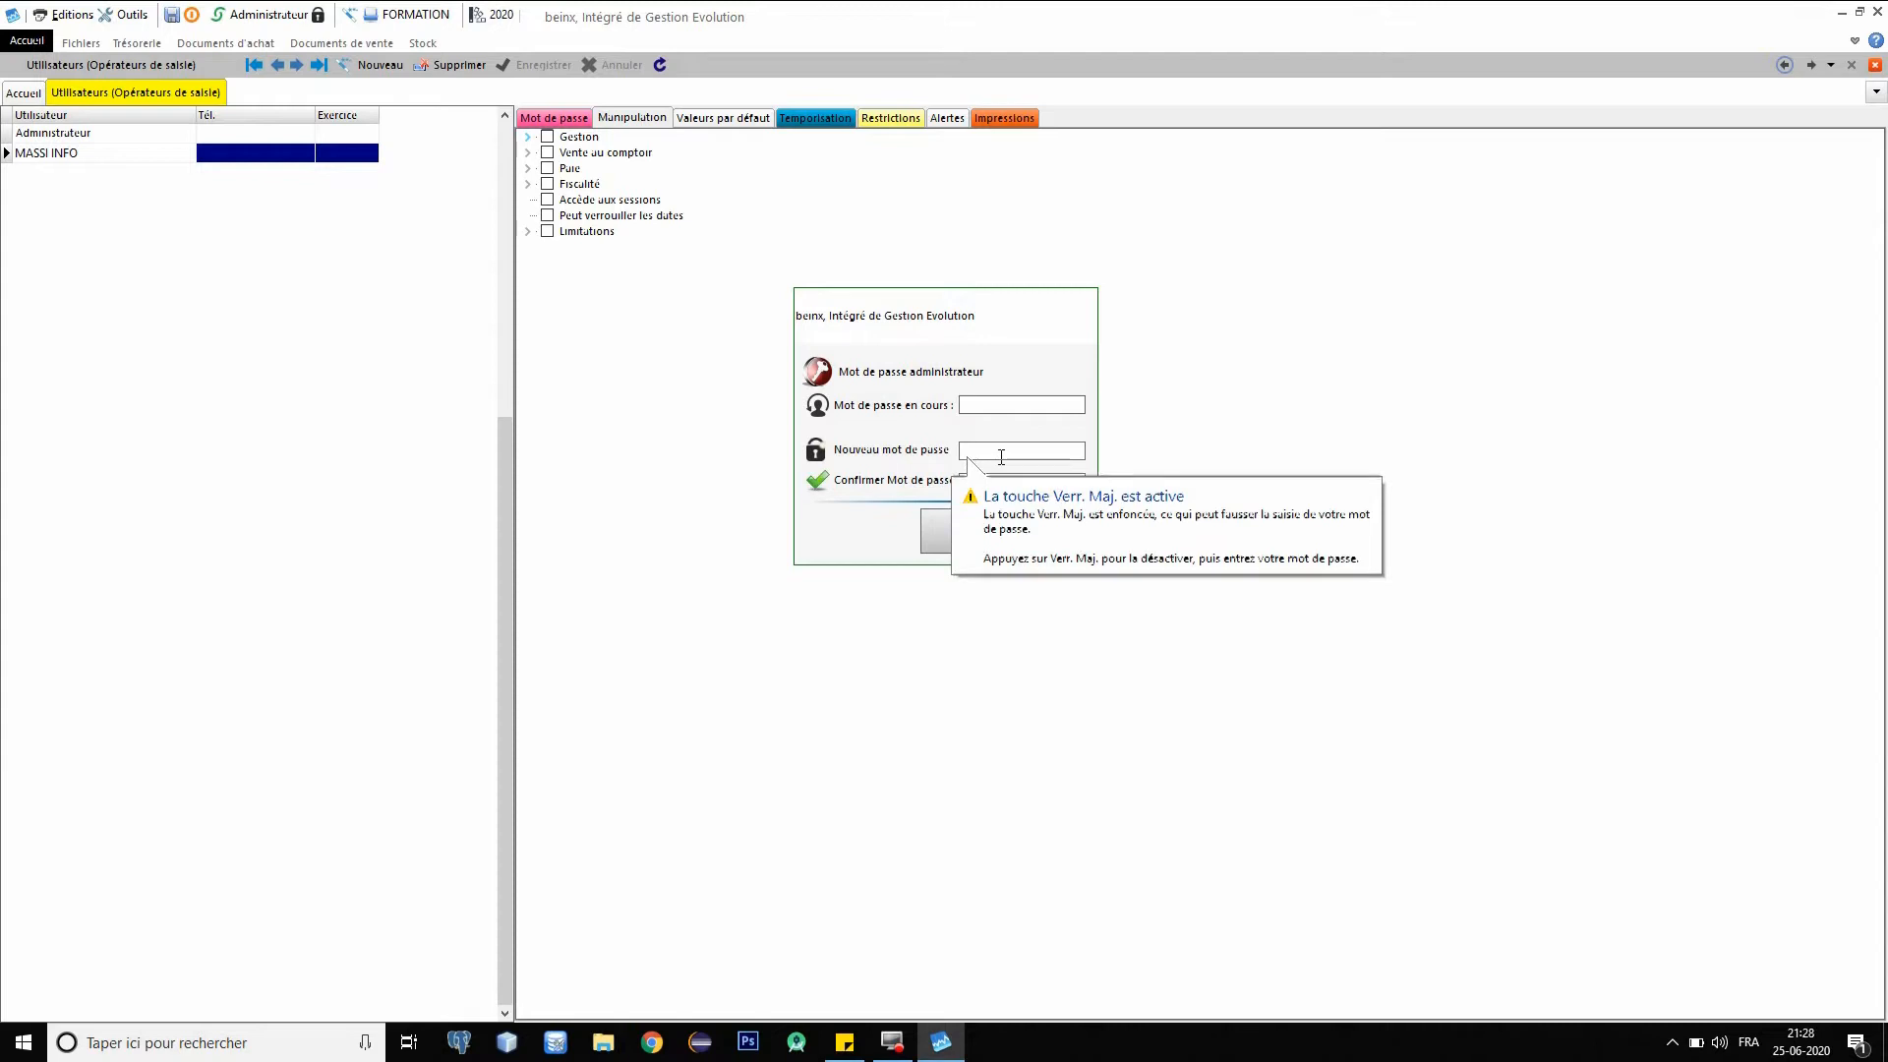
pyautogui.write('••')
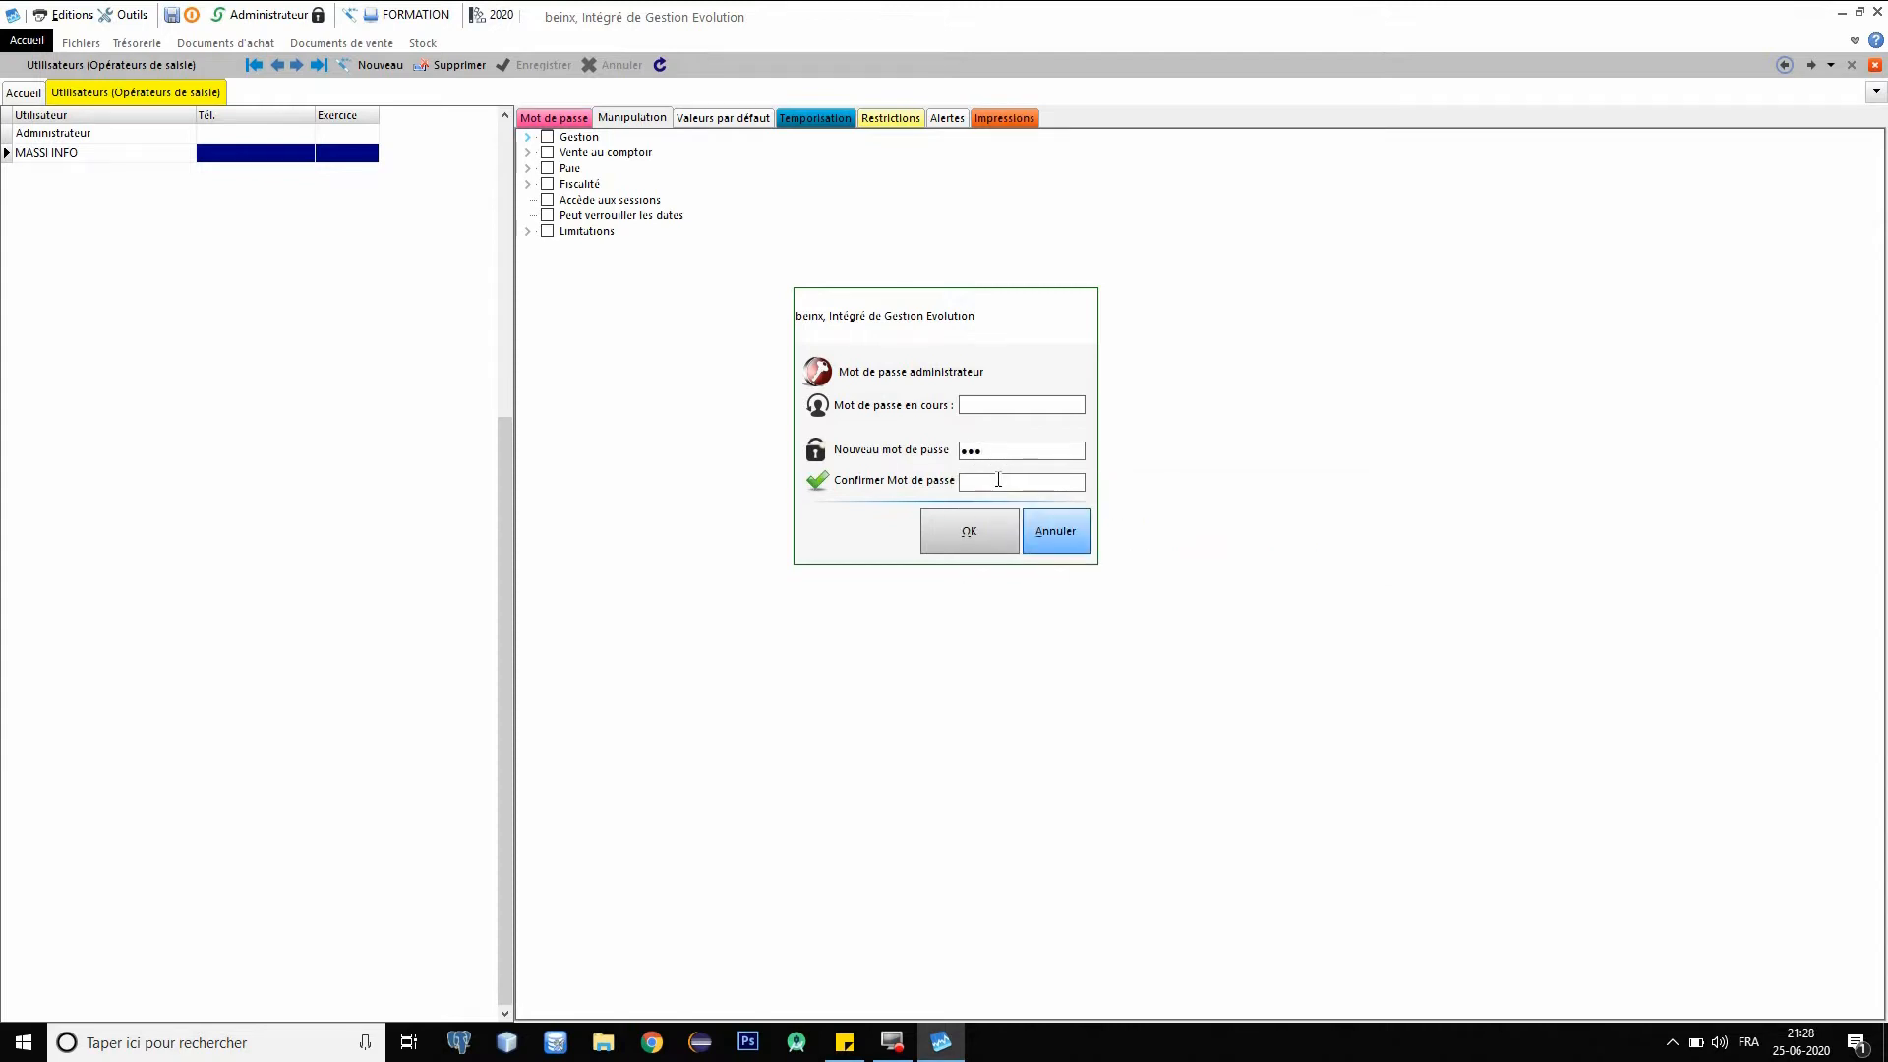
pyautogui.click(998, 479)
pyautogui.write('••')
pyautogui.click(971, 532)
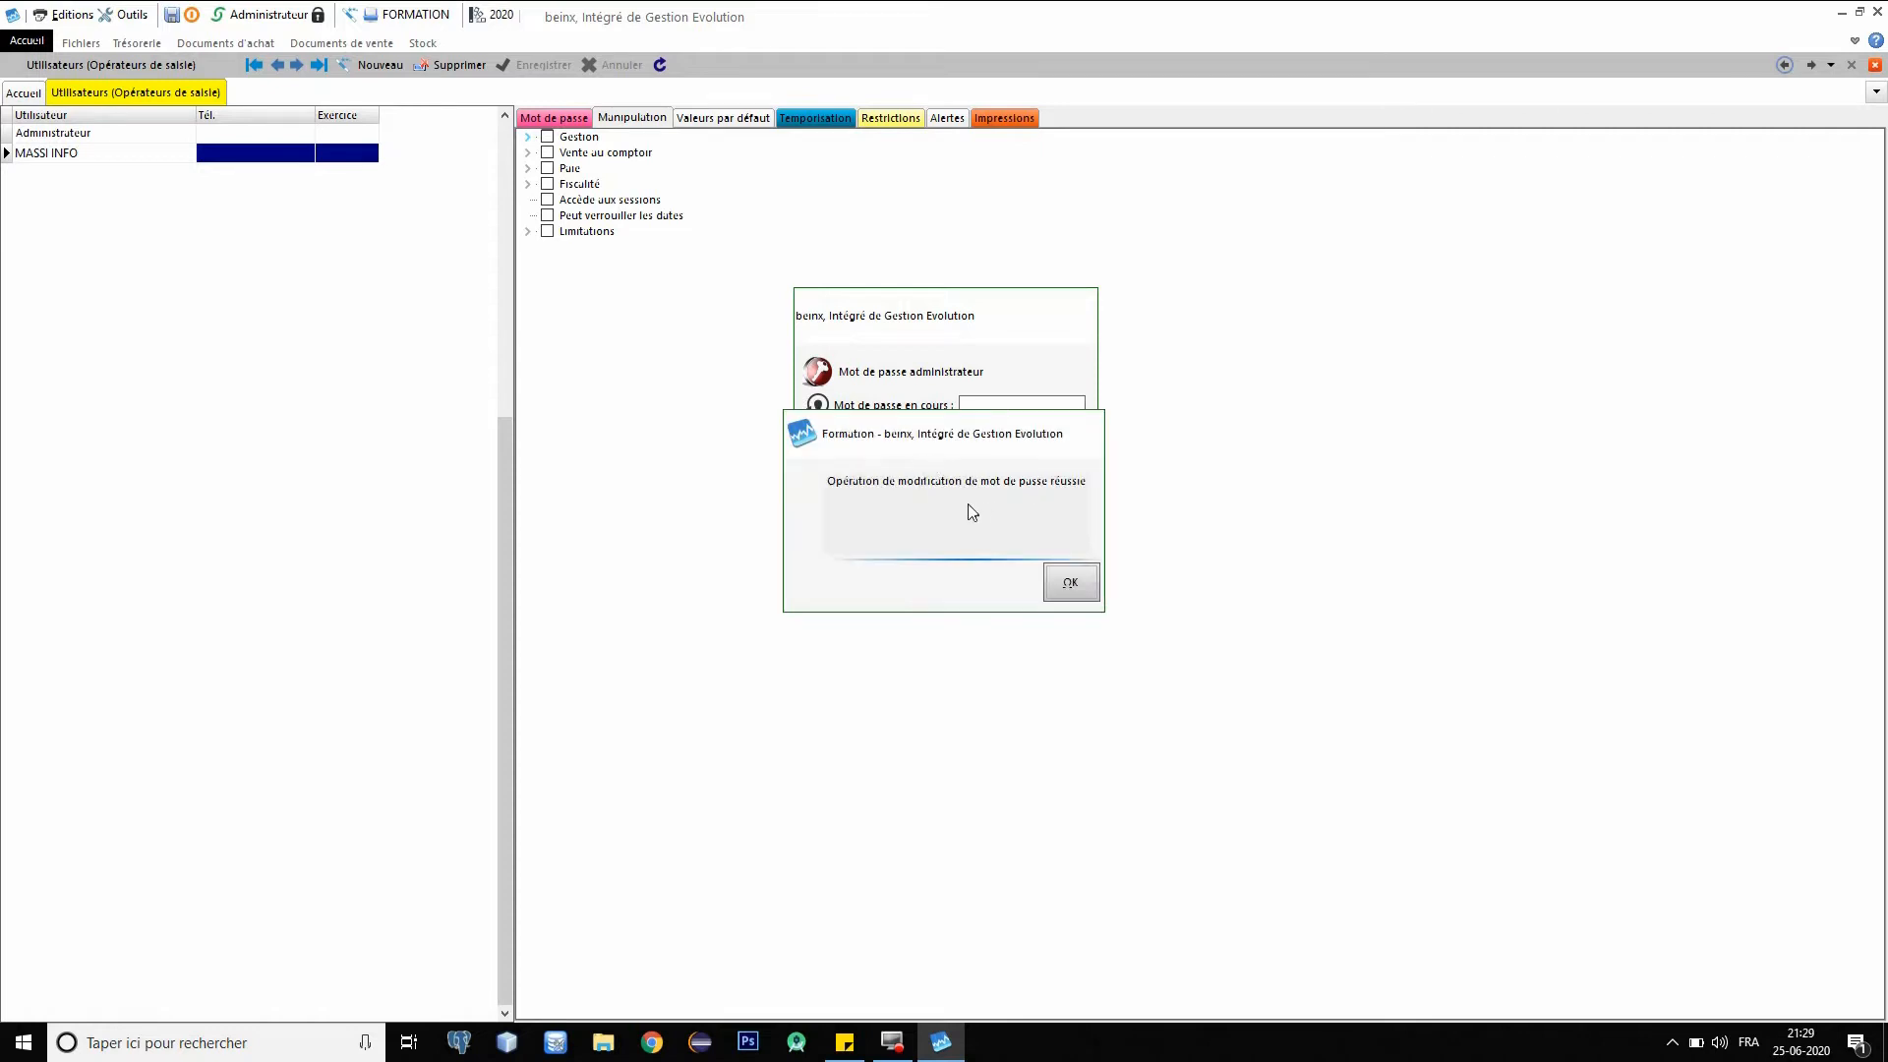
pyautogui.click(1070, 584)
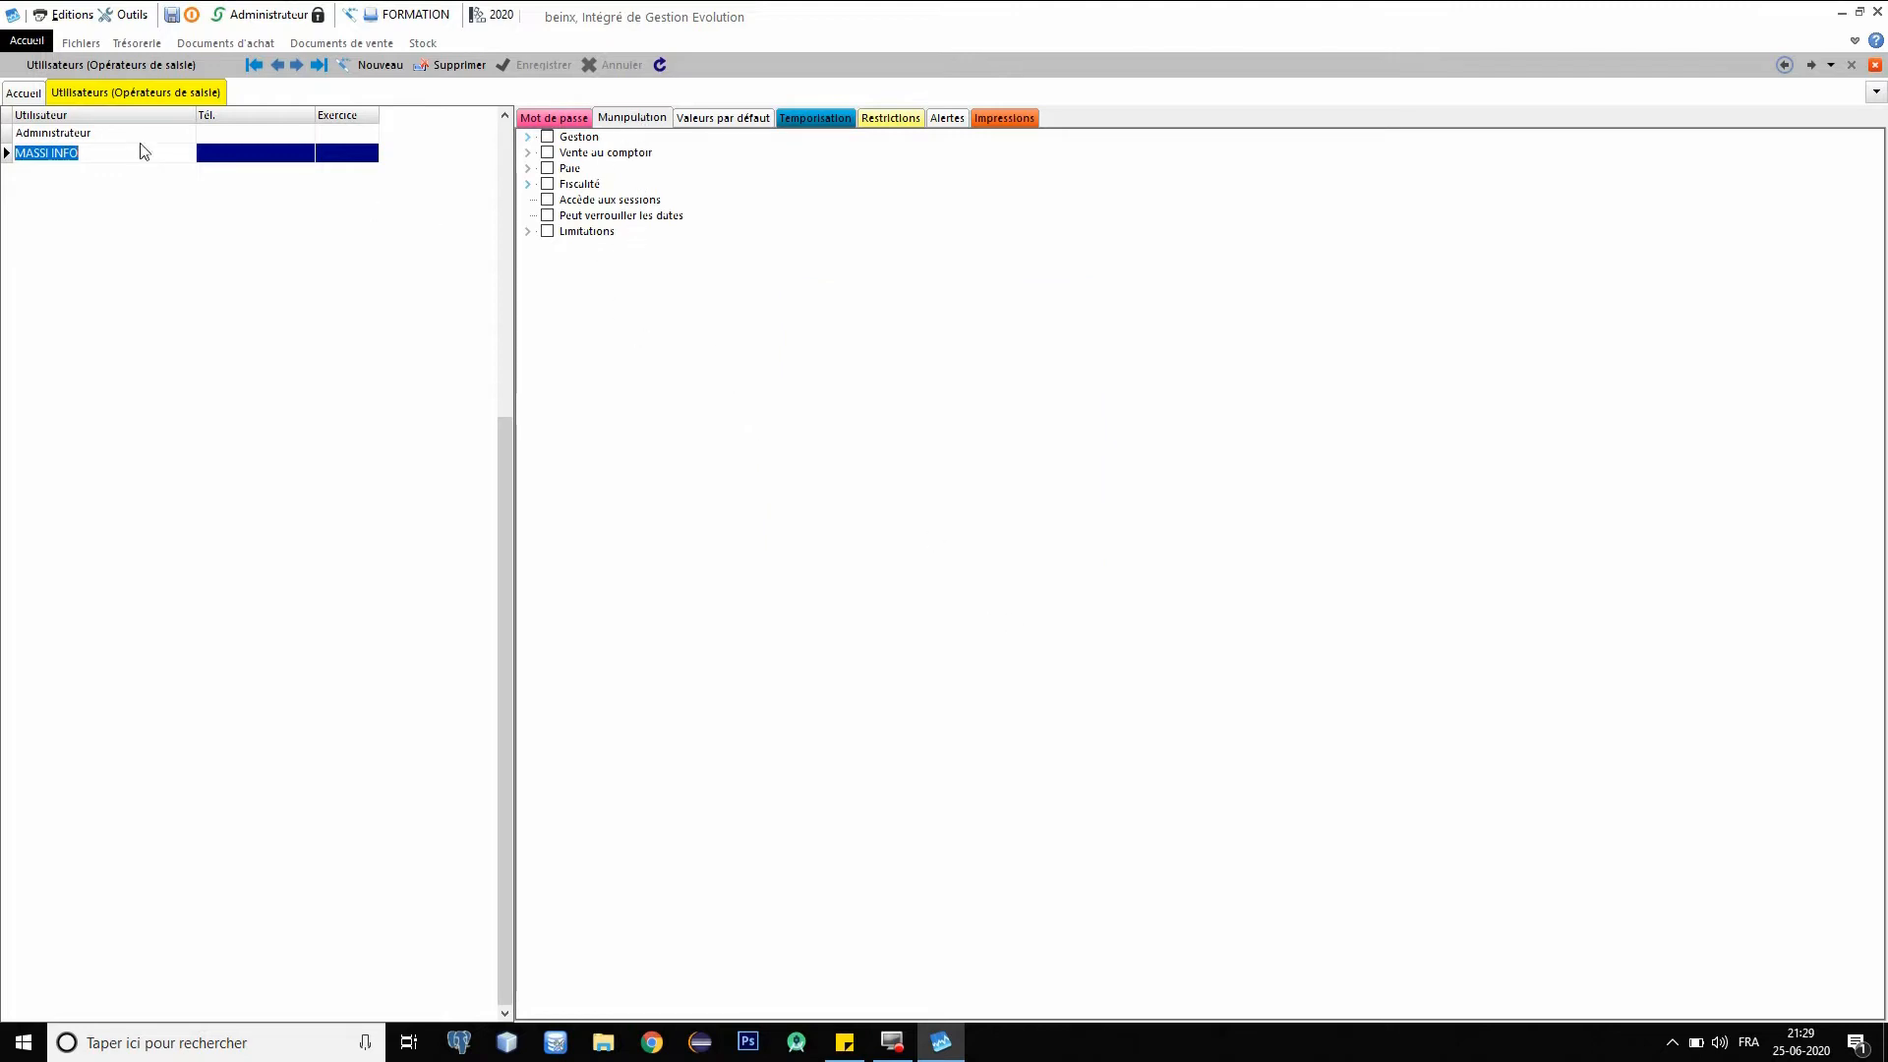
# Grant MASSI INFO the Gestion, Vente au comptoir, Paie, Fiscalité, Accède aux sessions and Peut verrouiller les dates permissions.
pyautogui.press('Up')
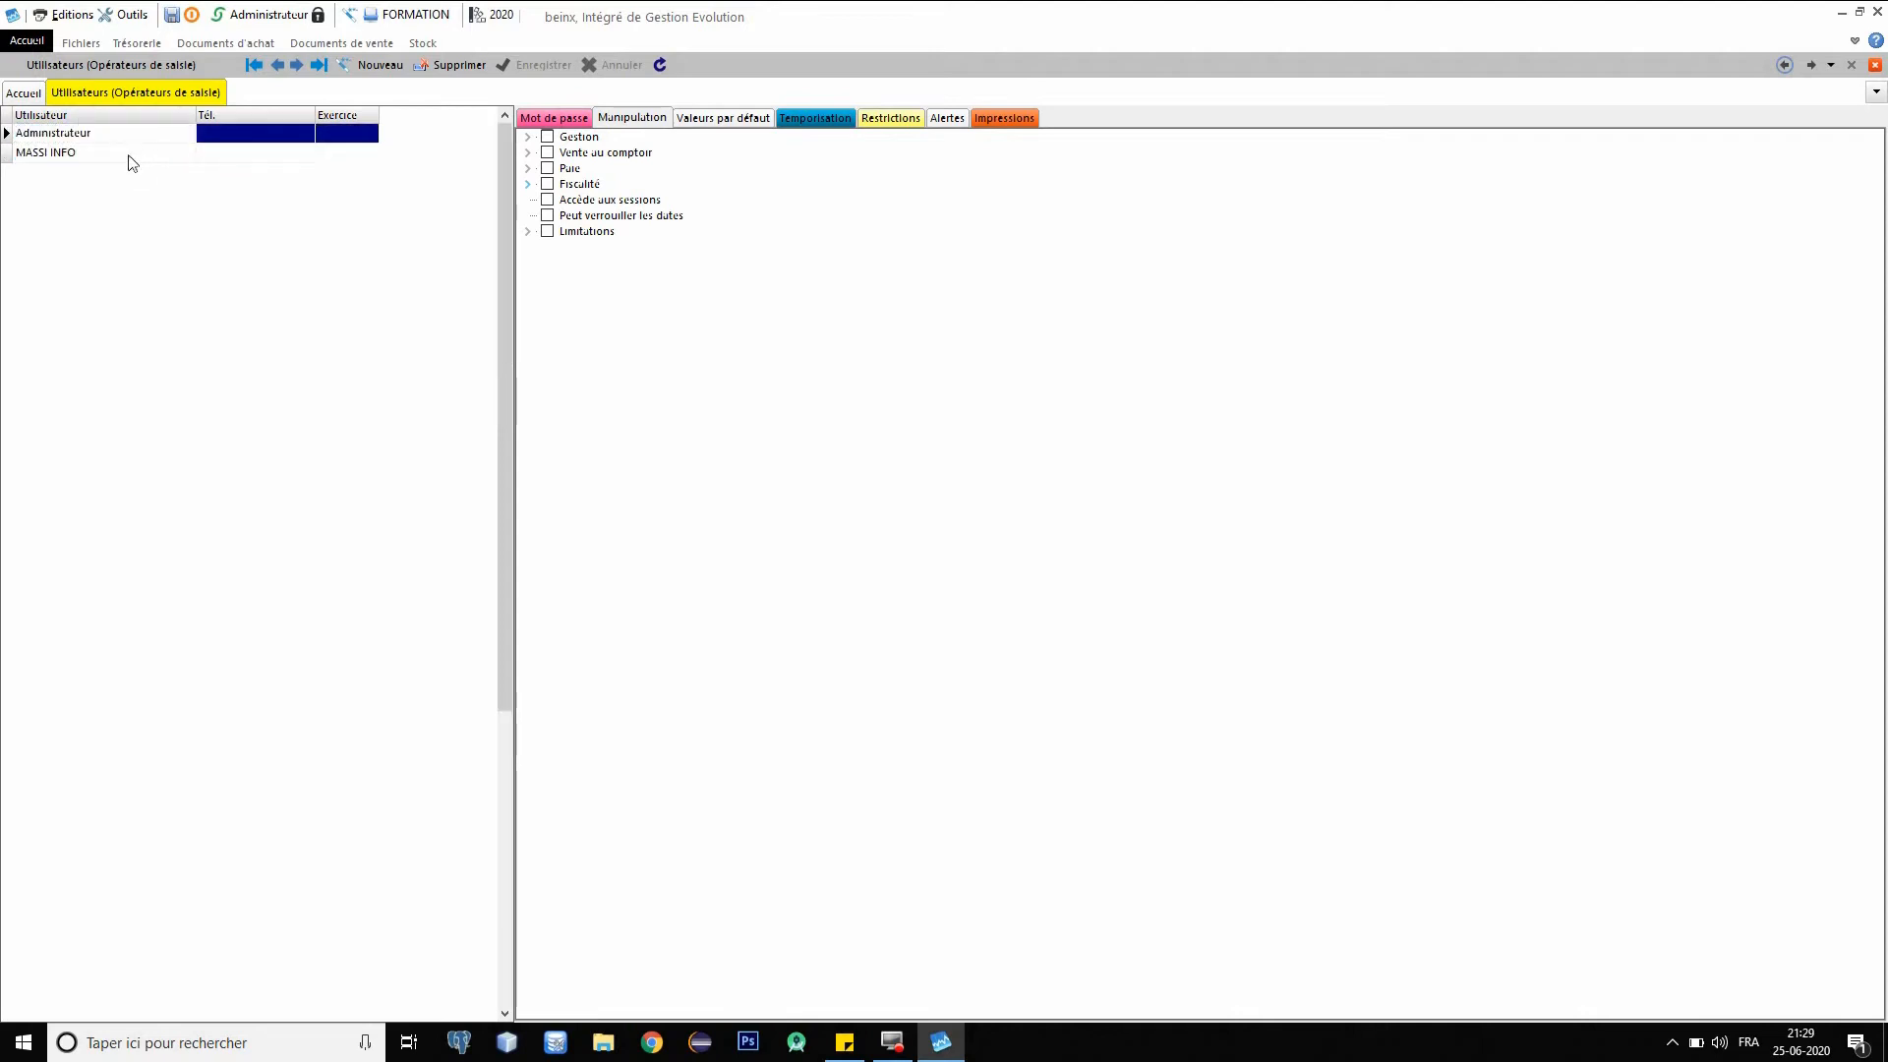
pyautogui.click(129, 155)
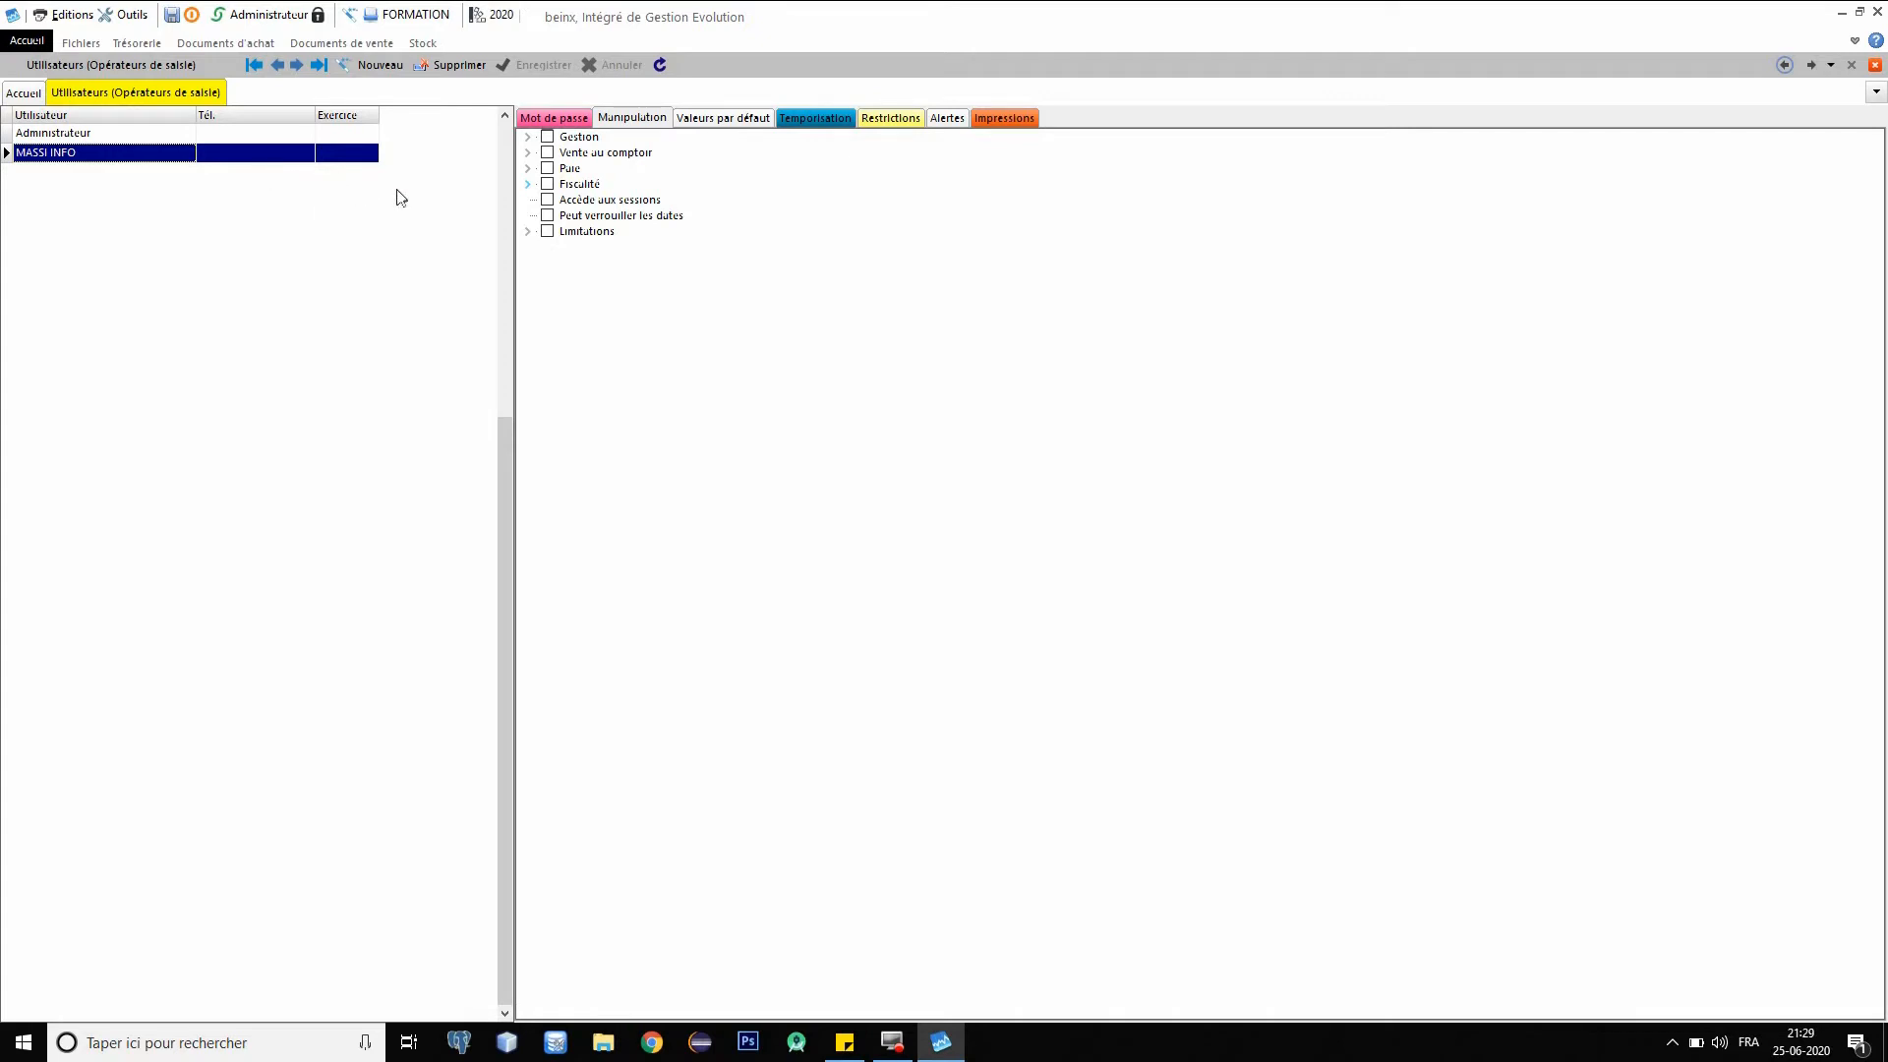
pyautogui.click(554, 118)
pyautogui.click(1726, 639)
pyautogui.click(547, 139)
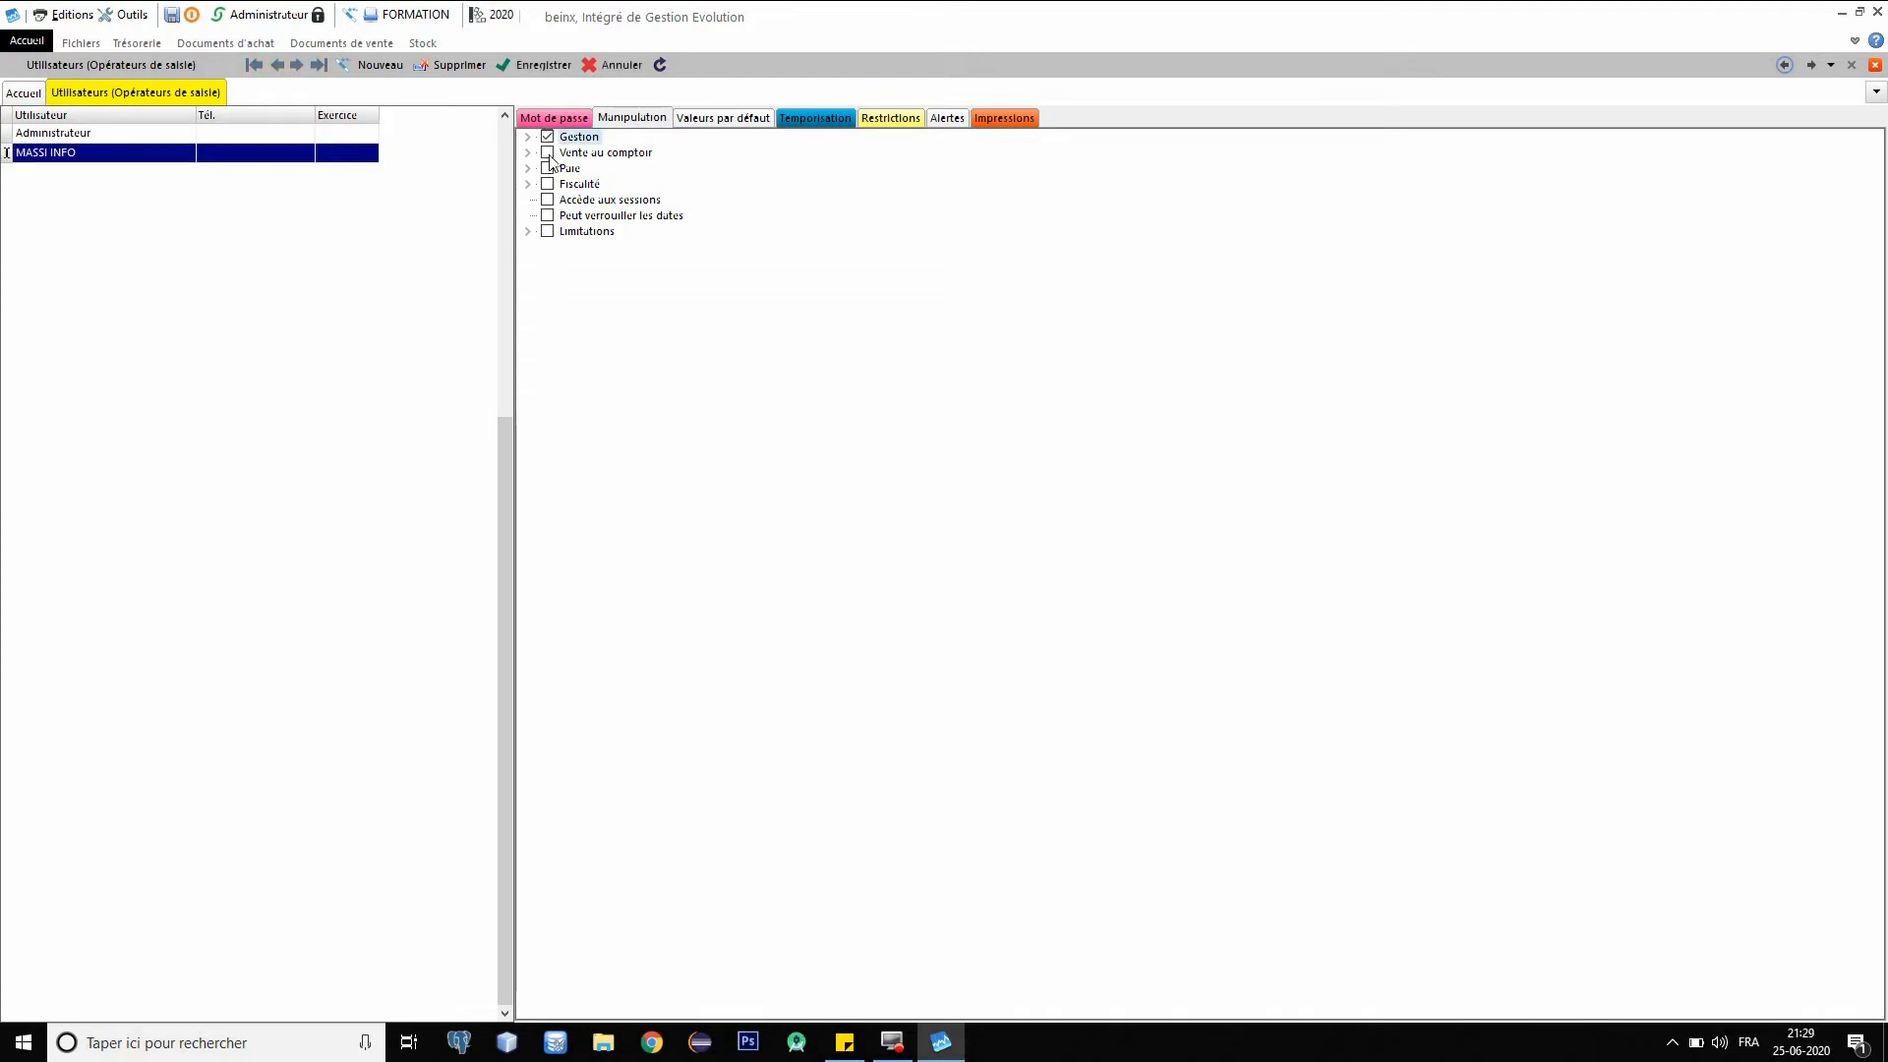
pyautogui.click(548, 184)
pyautogui.click(547, 200)
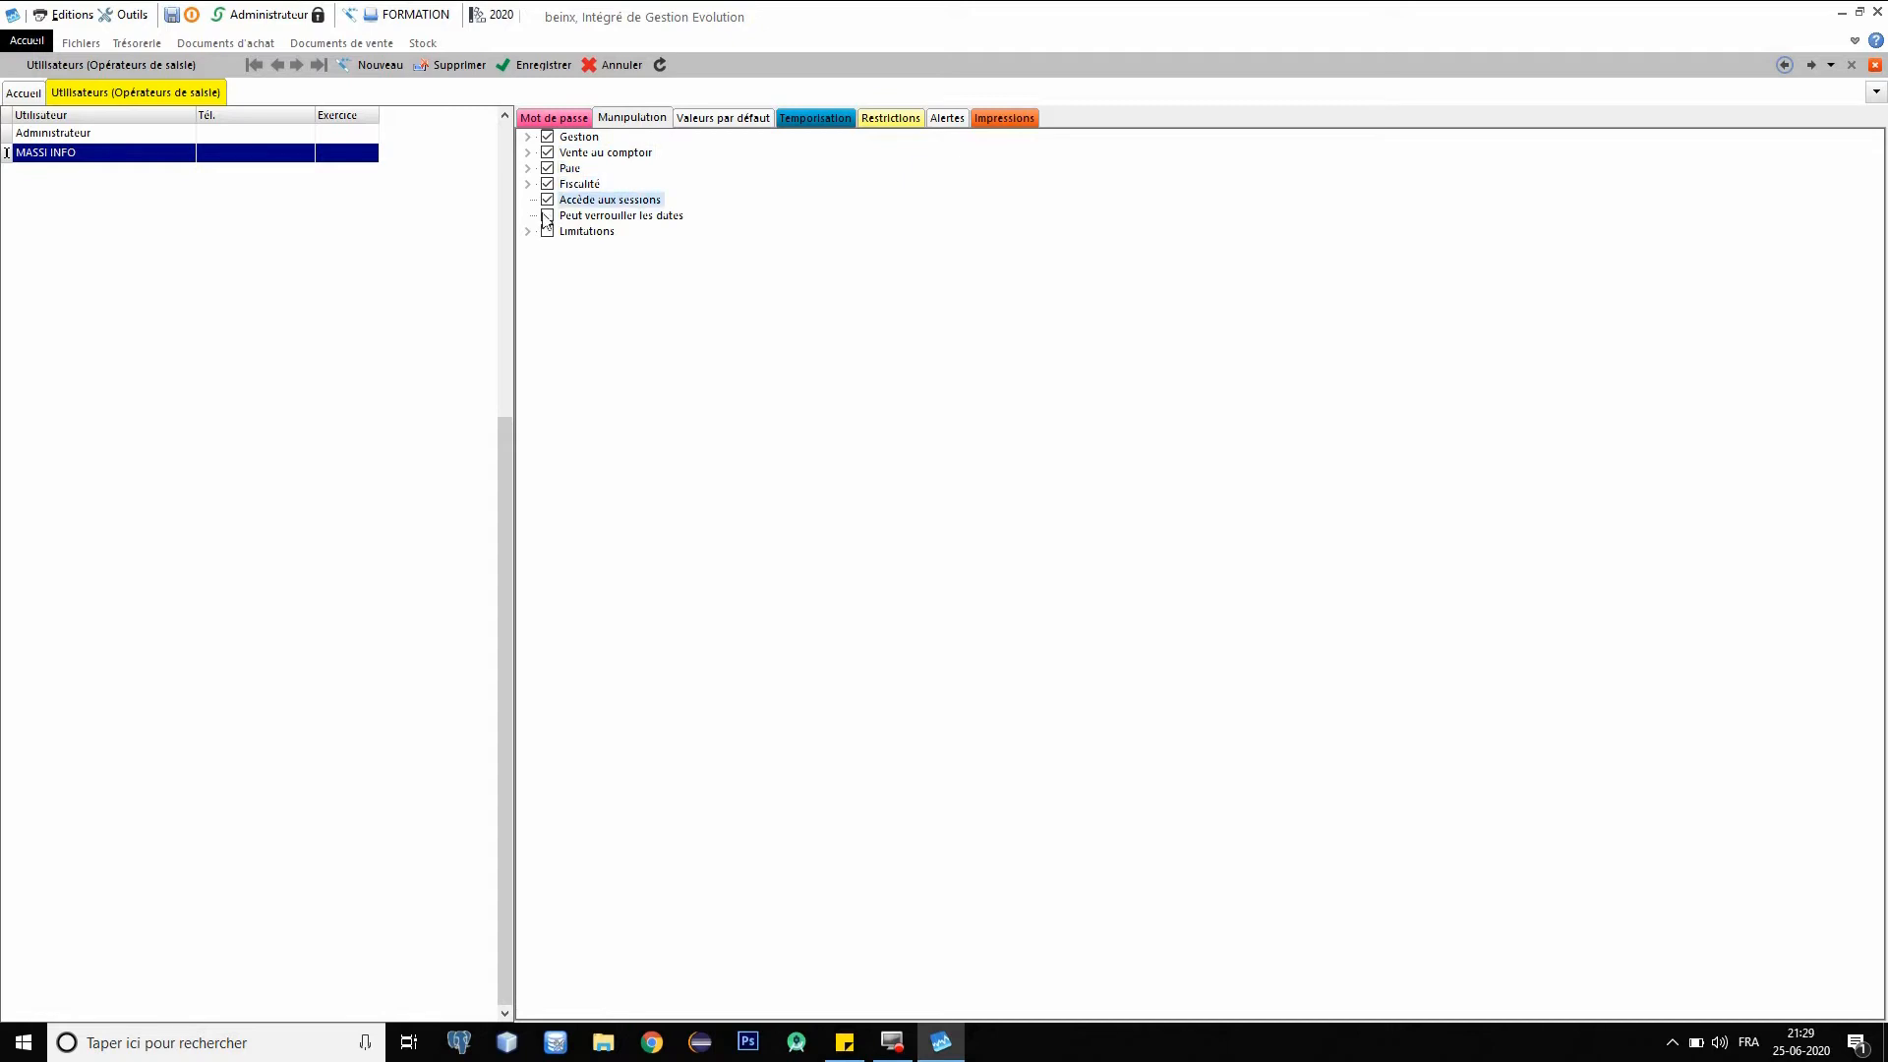
pyautogui.click(548, 217)
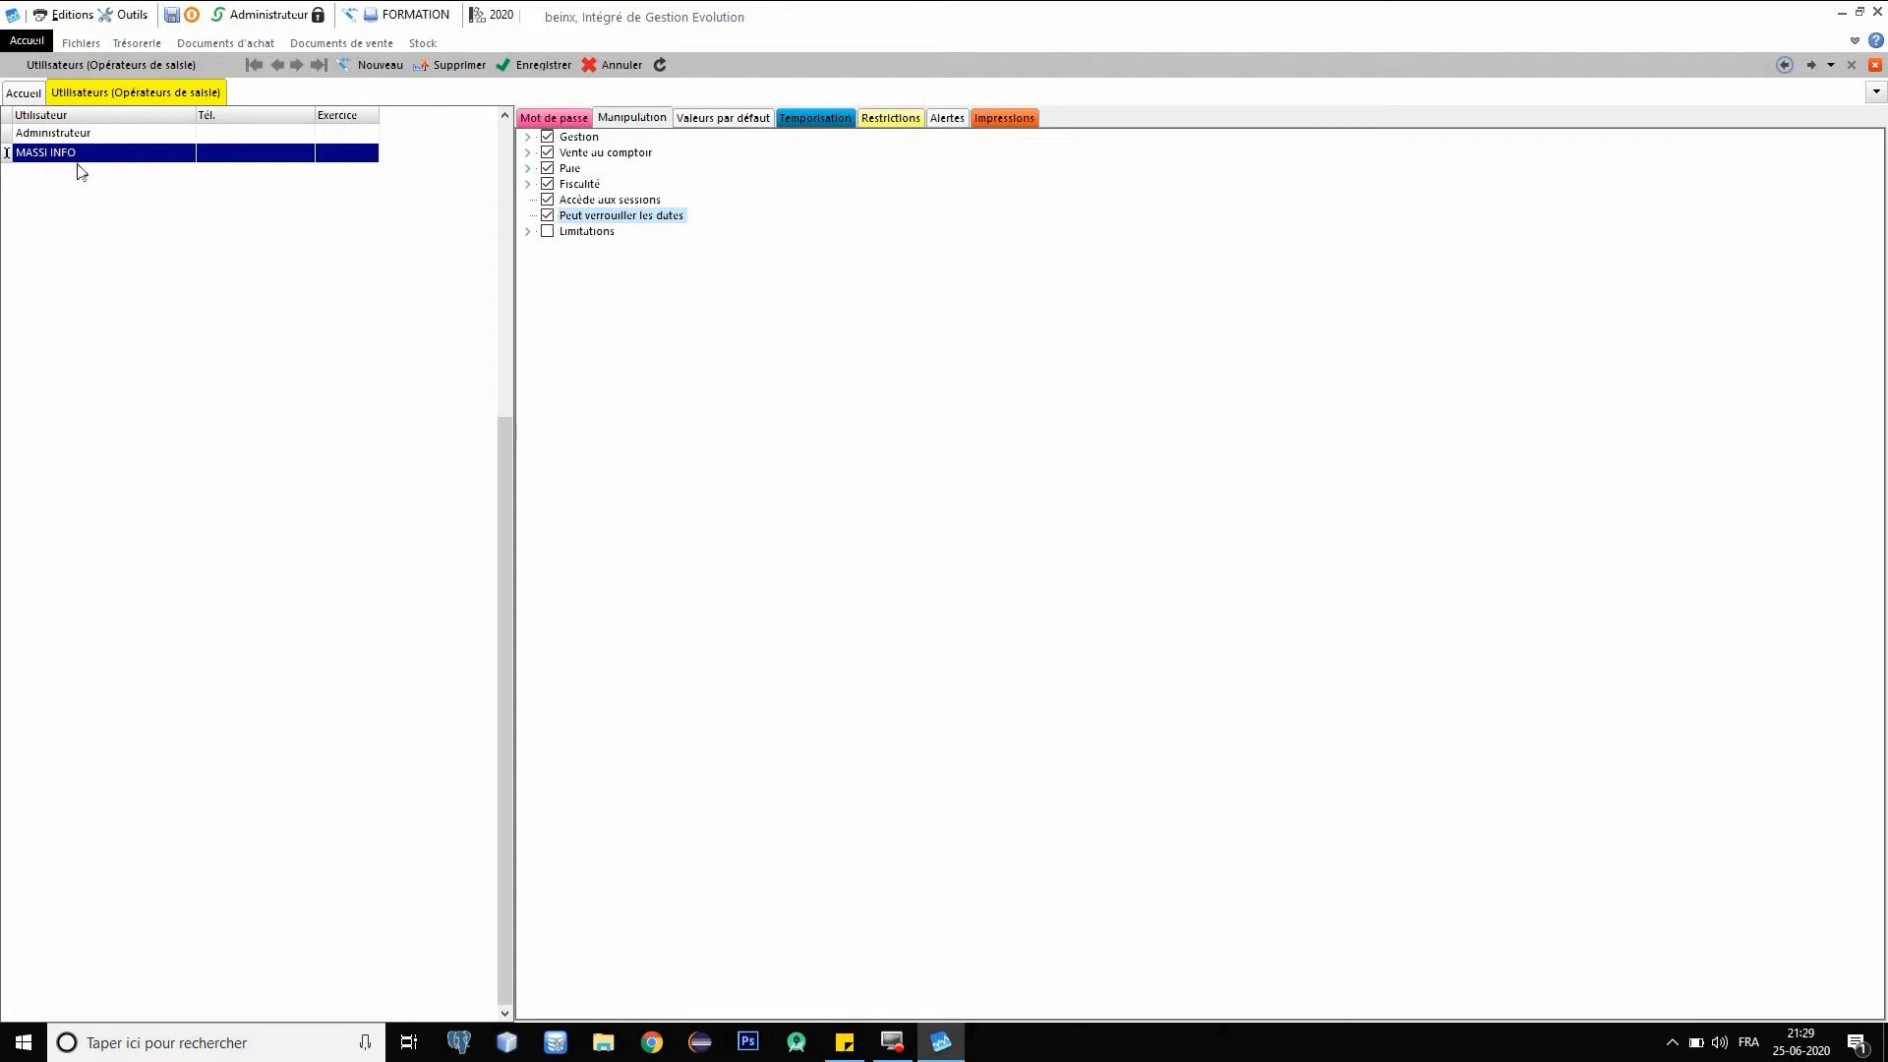
# Enable the limitation "L'utilisateur ne peut pas modifier son mot de passe" for MASSI INFO.
pyautogui.click(528, 233)
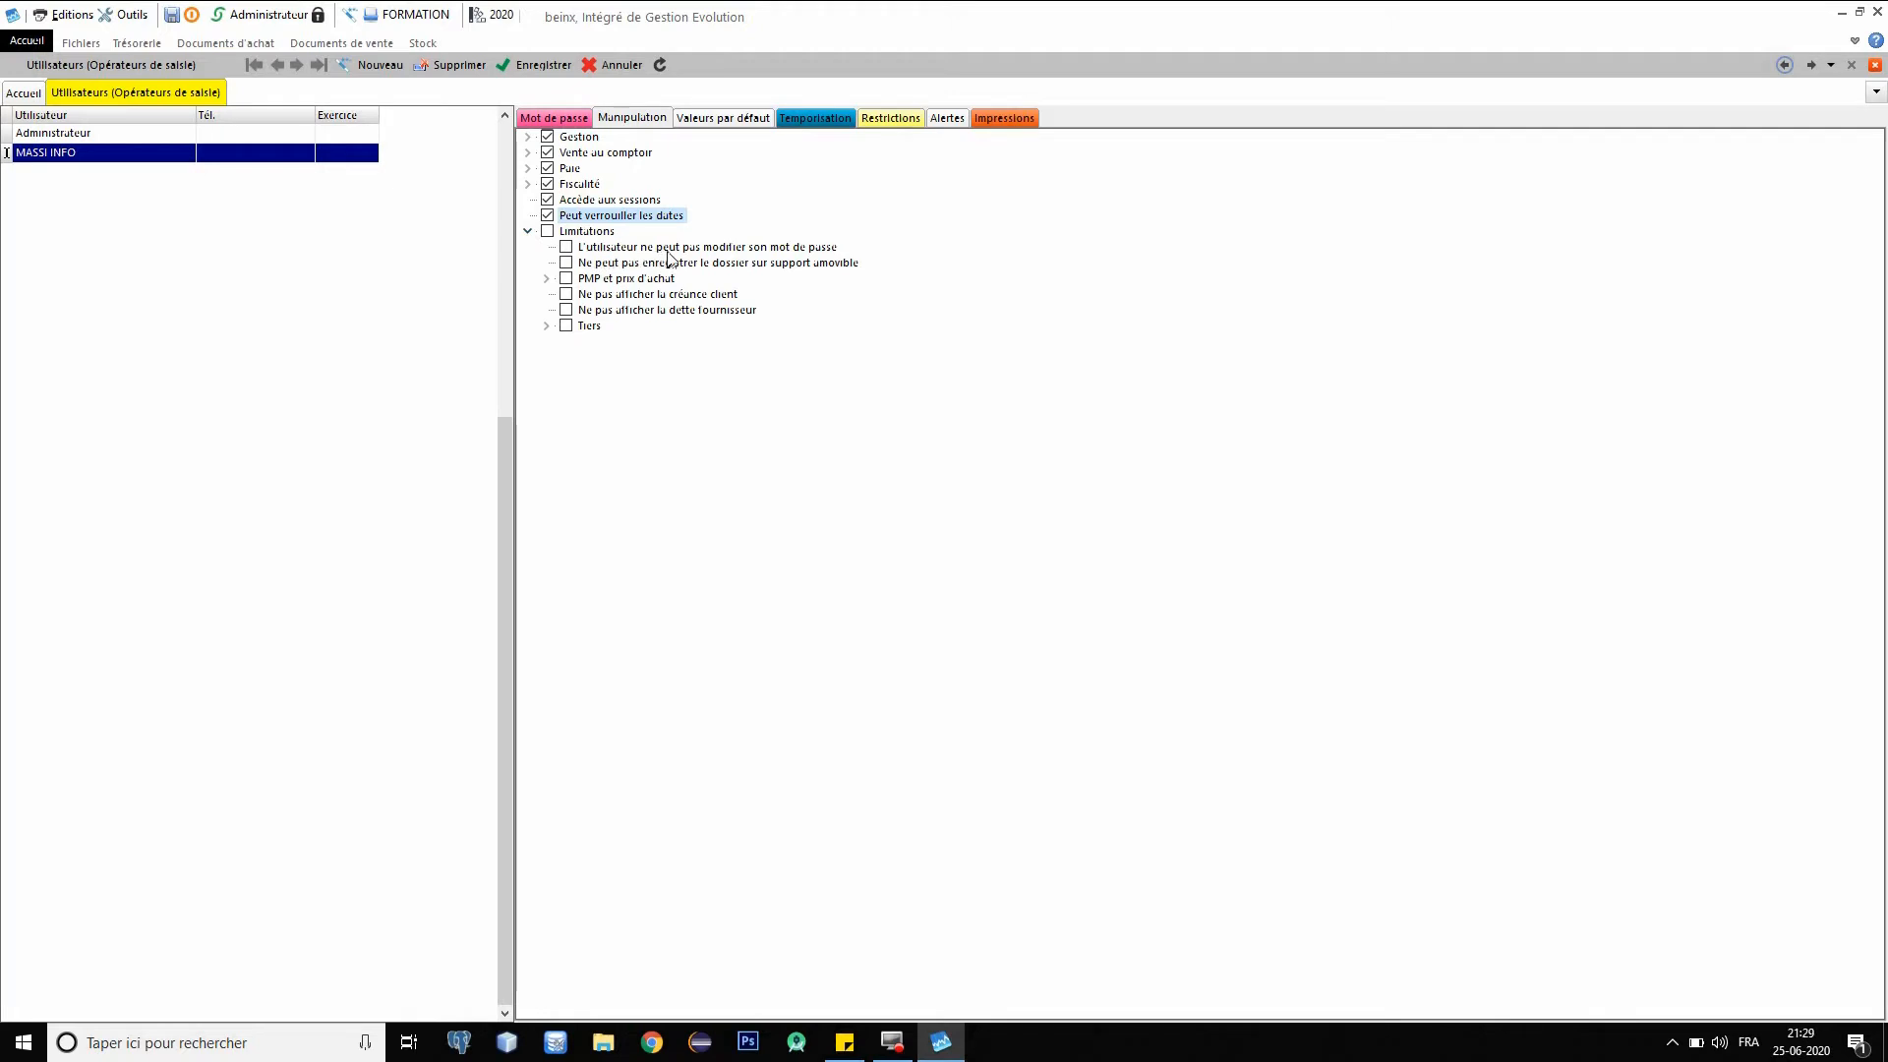
pyautogui.click(568, 248)
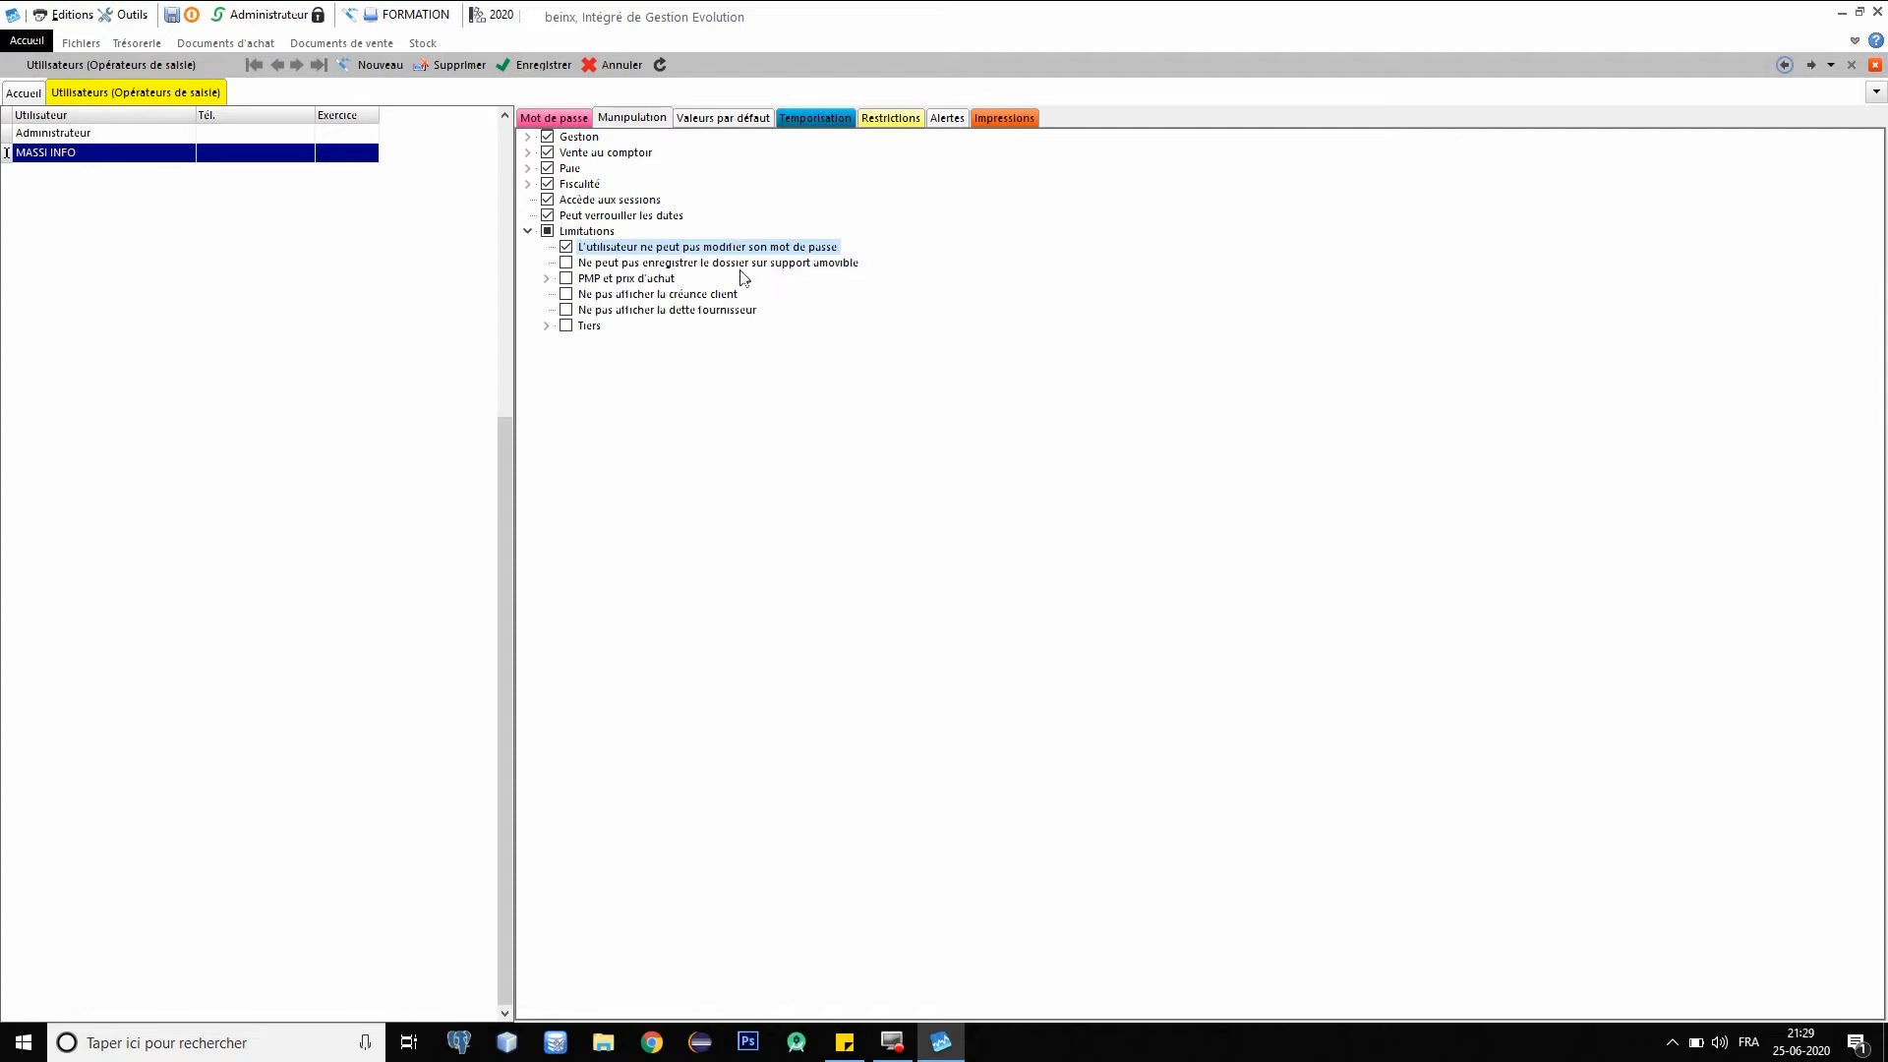
pyautogui.click(570, 264)
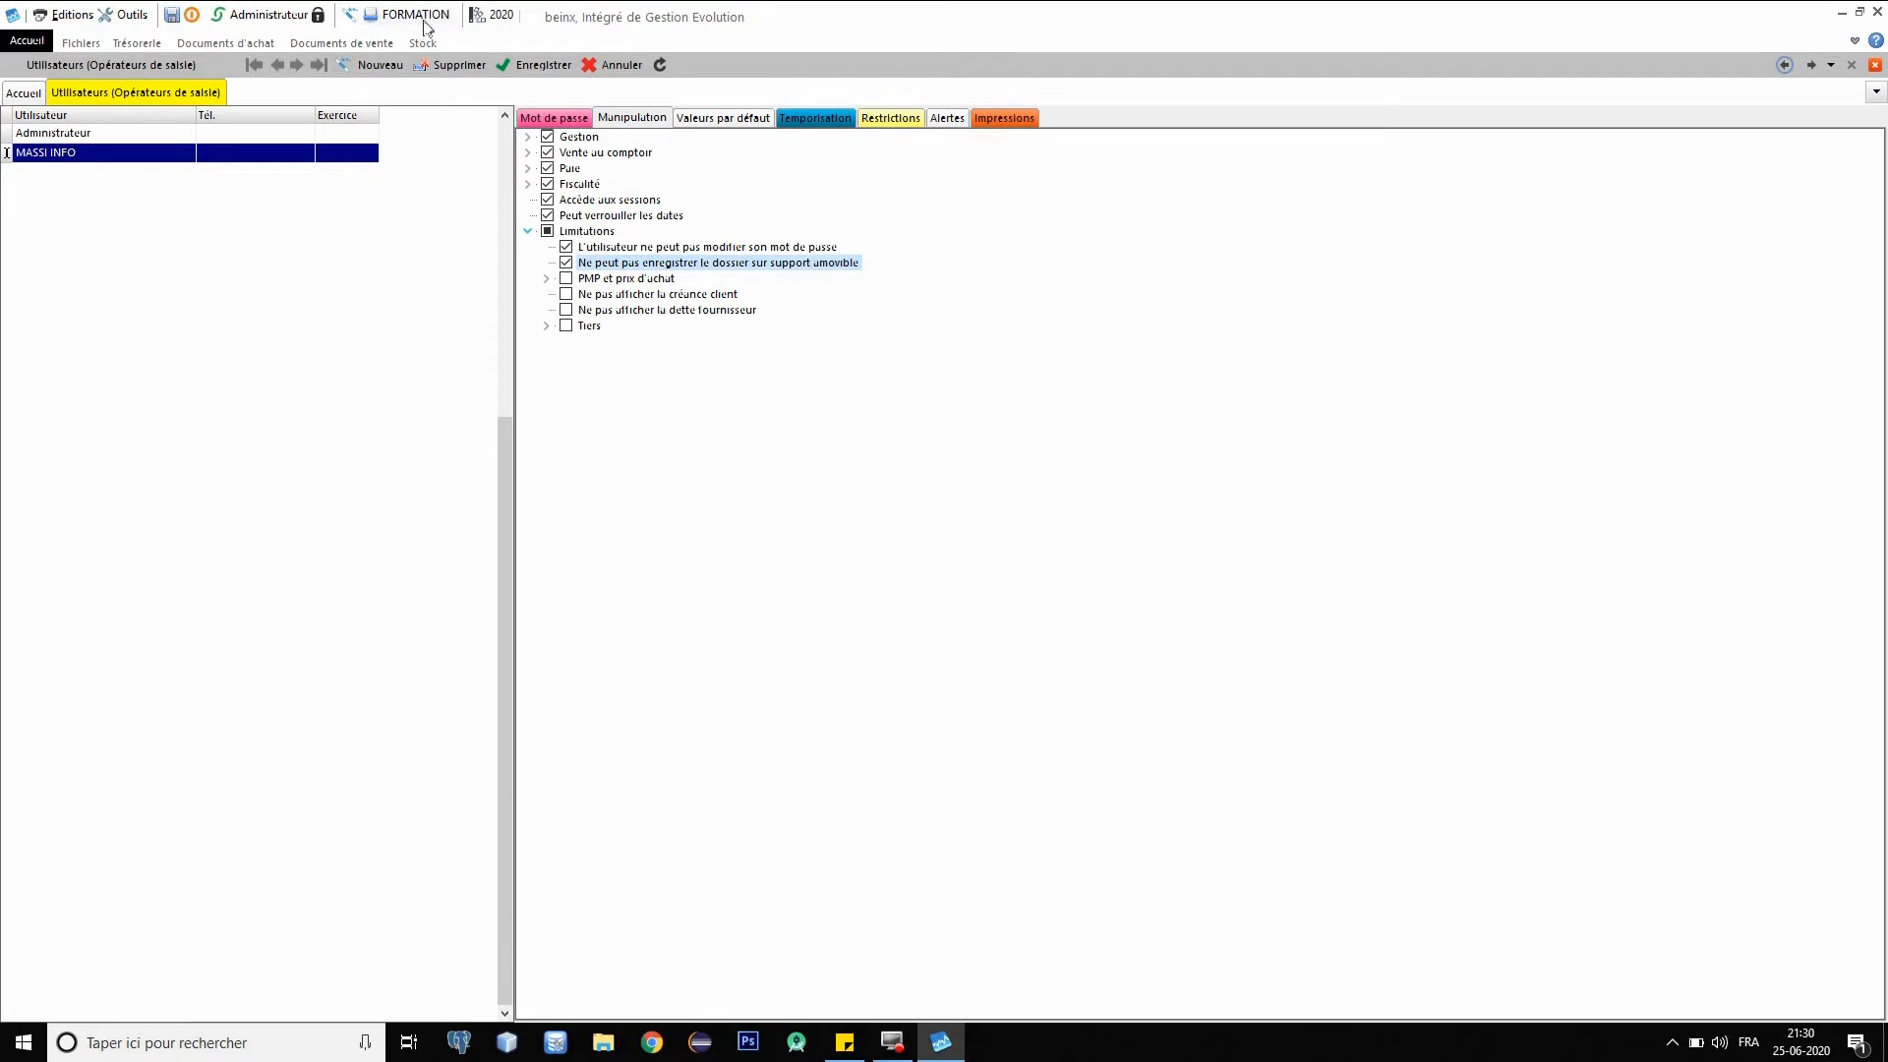
pyautogui.click(172, 17)
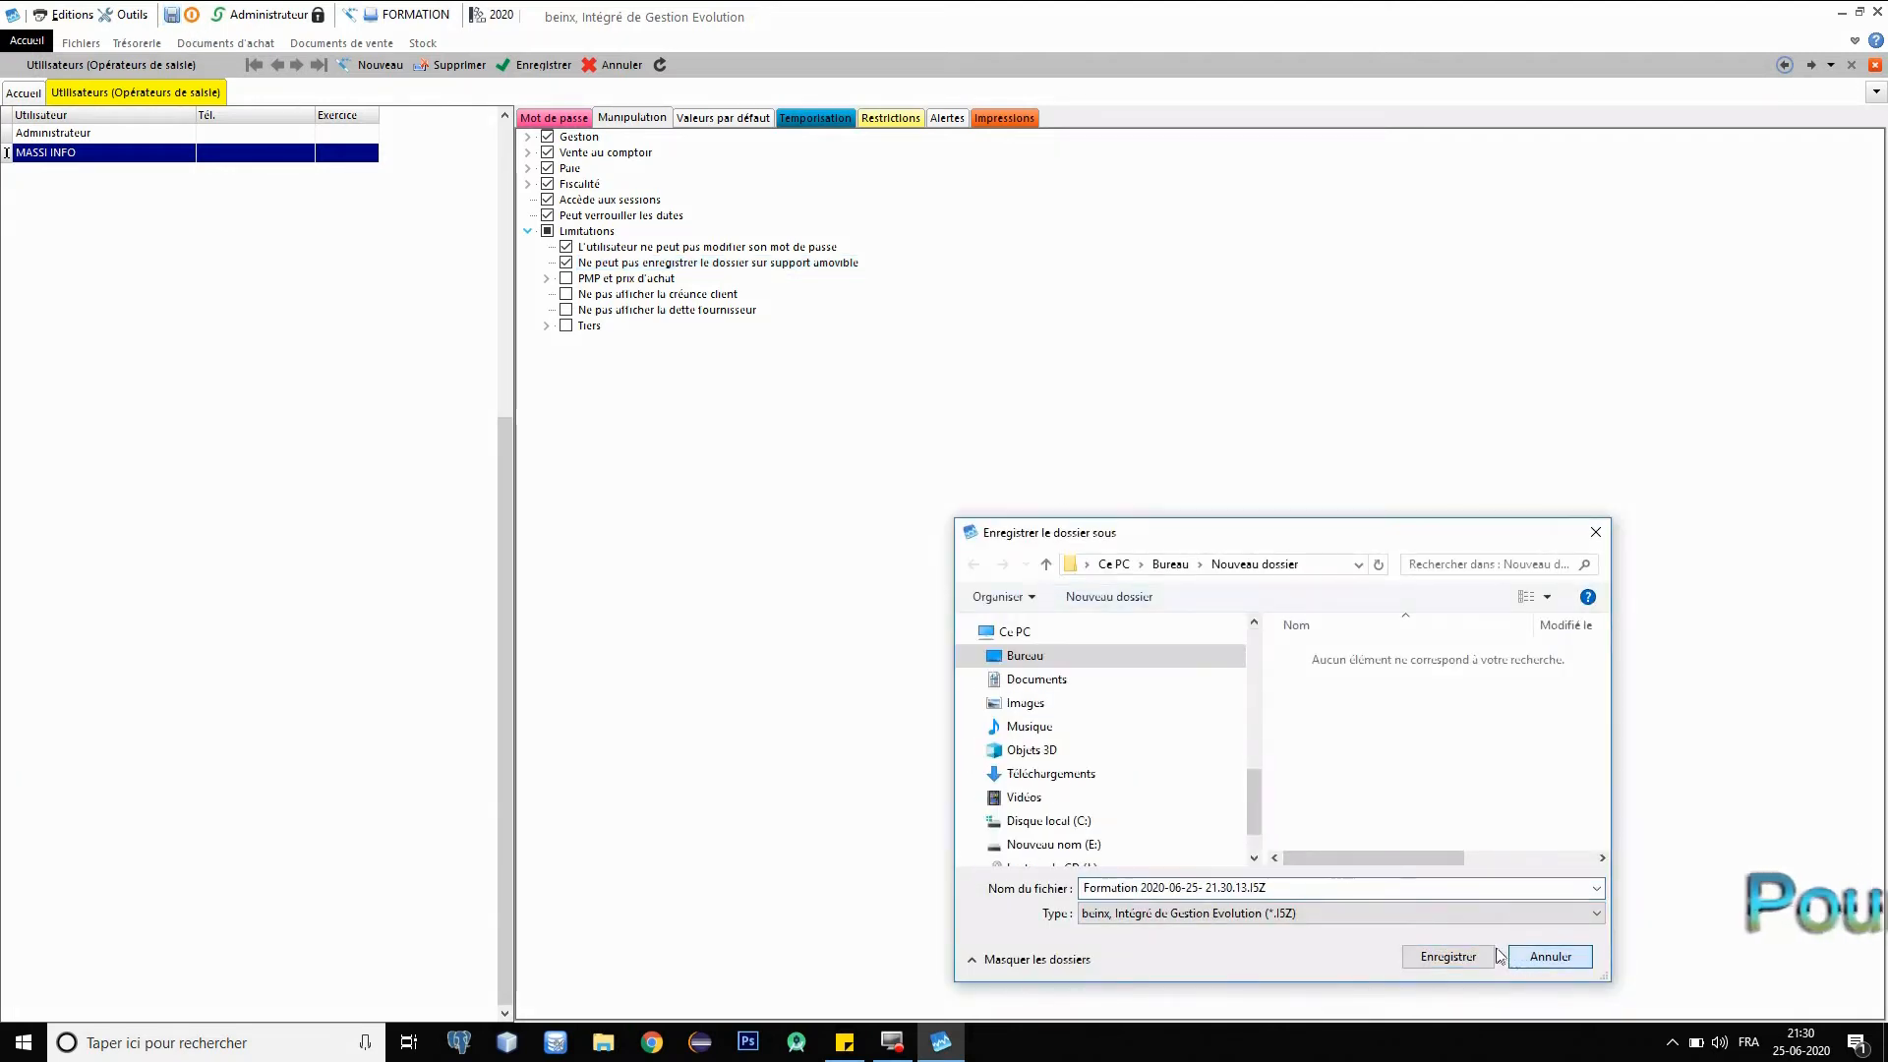
pyautogui.click(1532, 959)
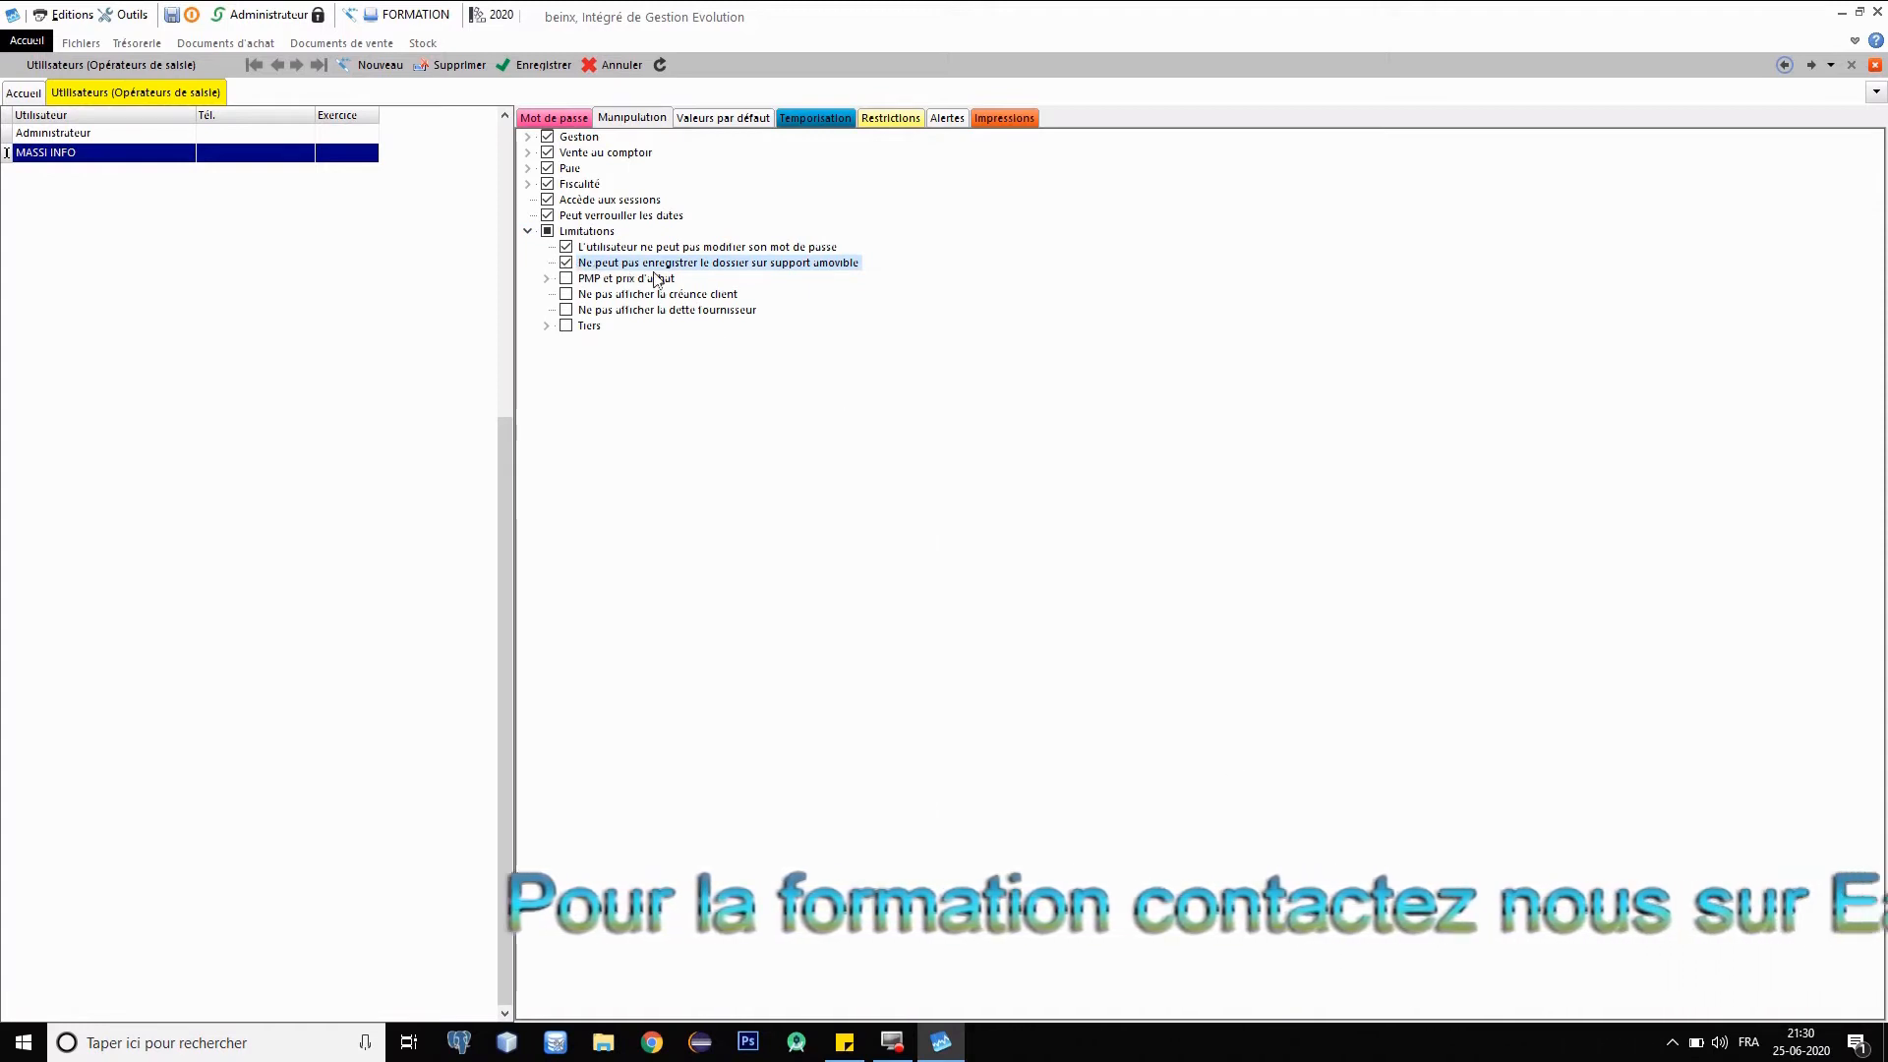
pyautogui.click(567, 264)
# Enable the limitations on PMP et prix d'achat, créance client, dette fournisseur and Tiers for MASSI INFO.
pyautogui.click(547, 279)
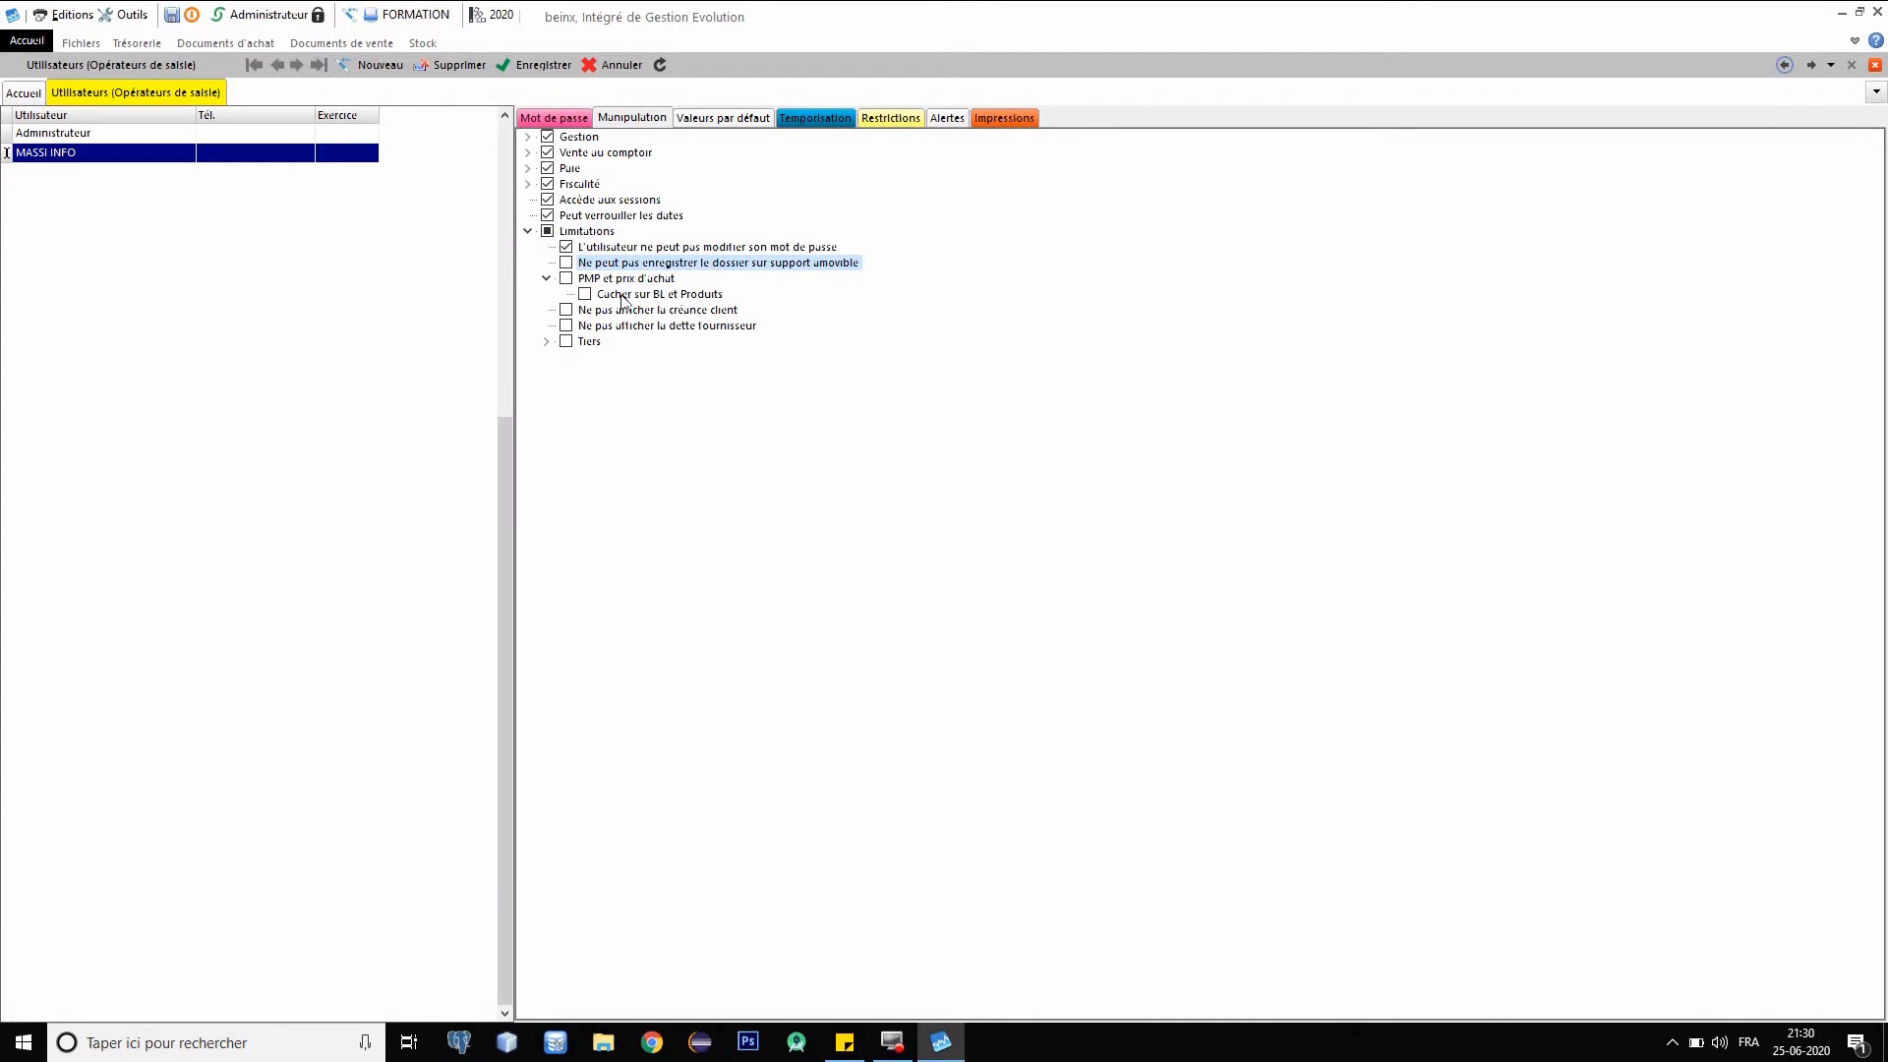
pyautogui.click(567, 279)
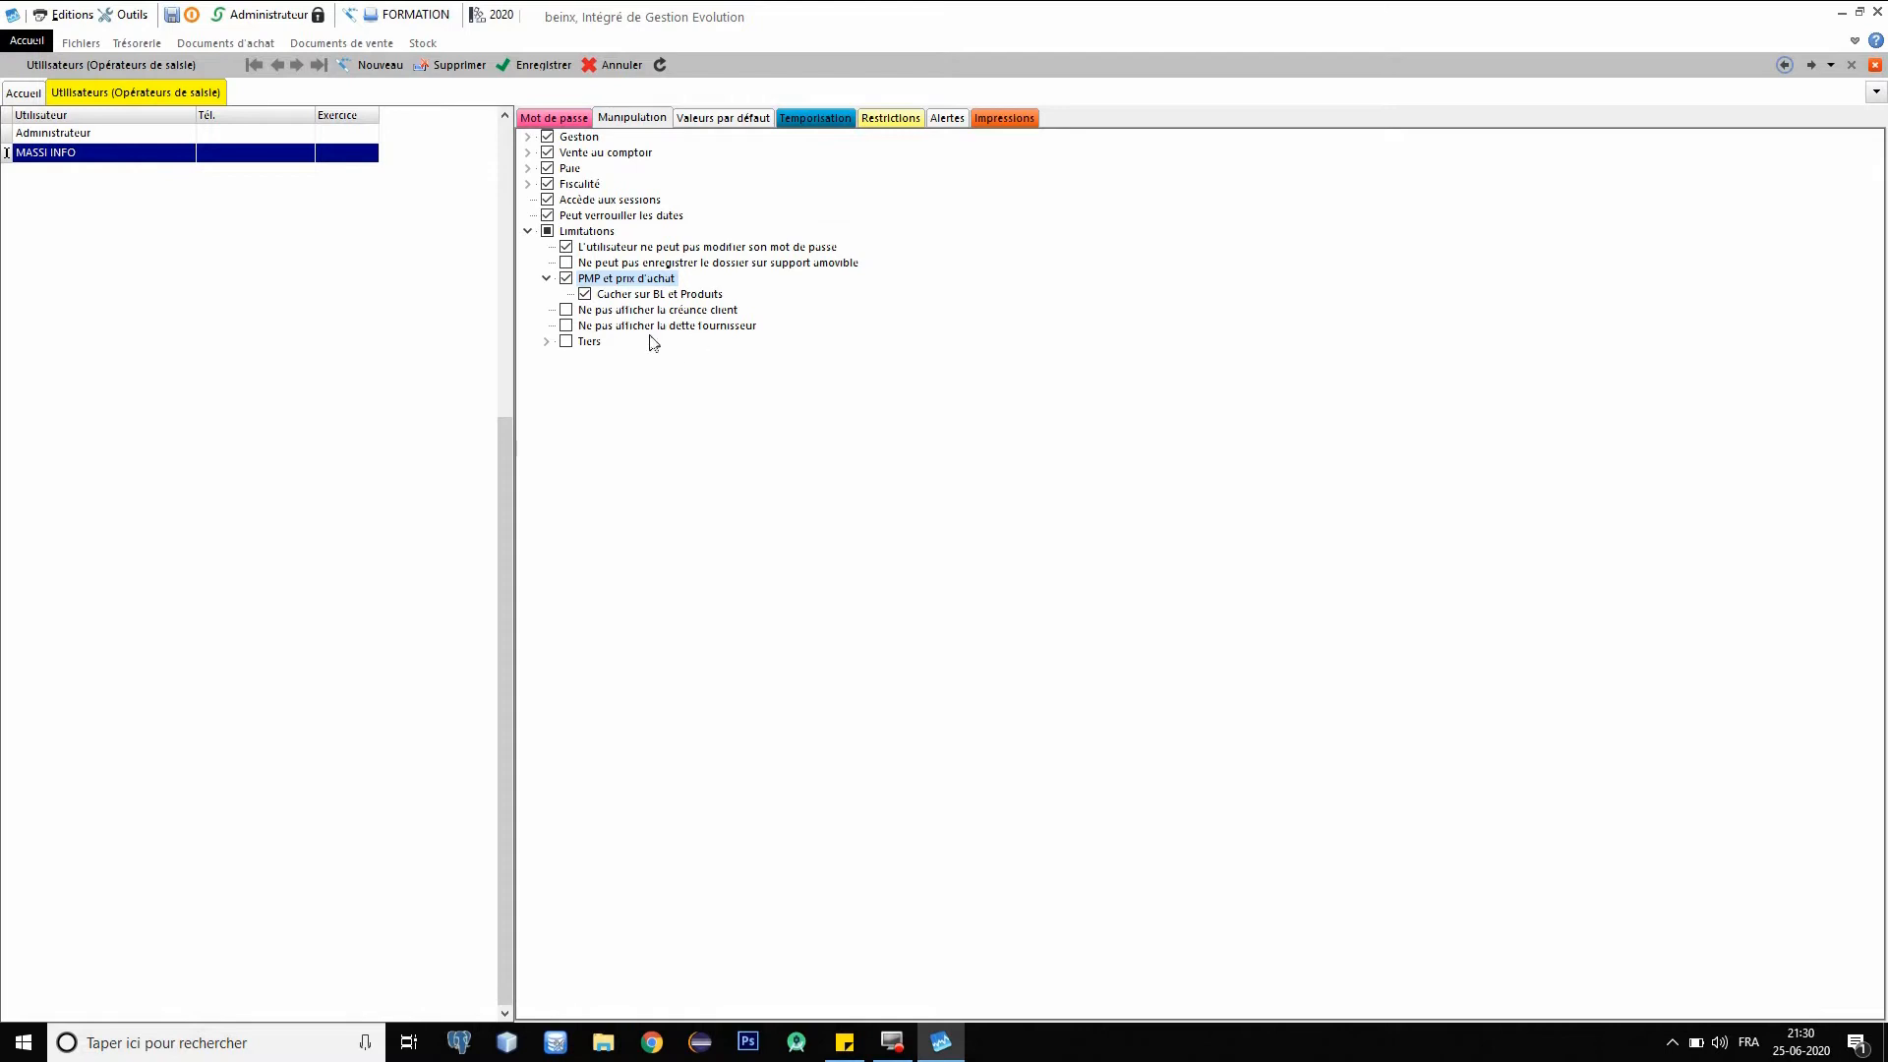
pyautogui.click(567, 314)
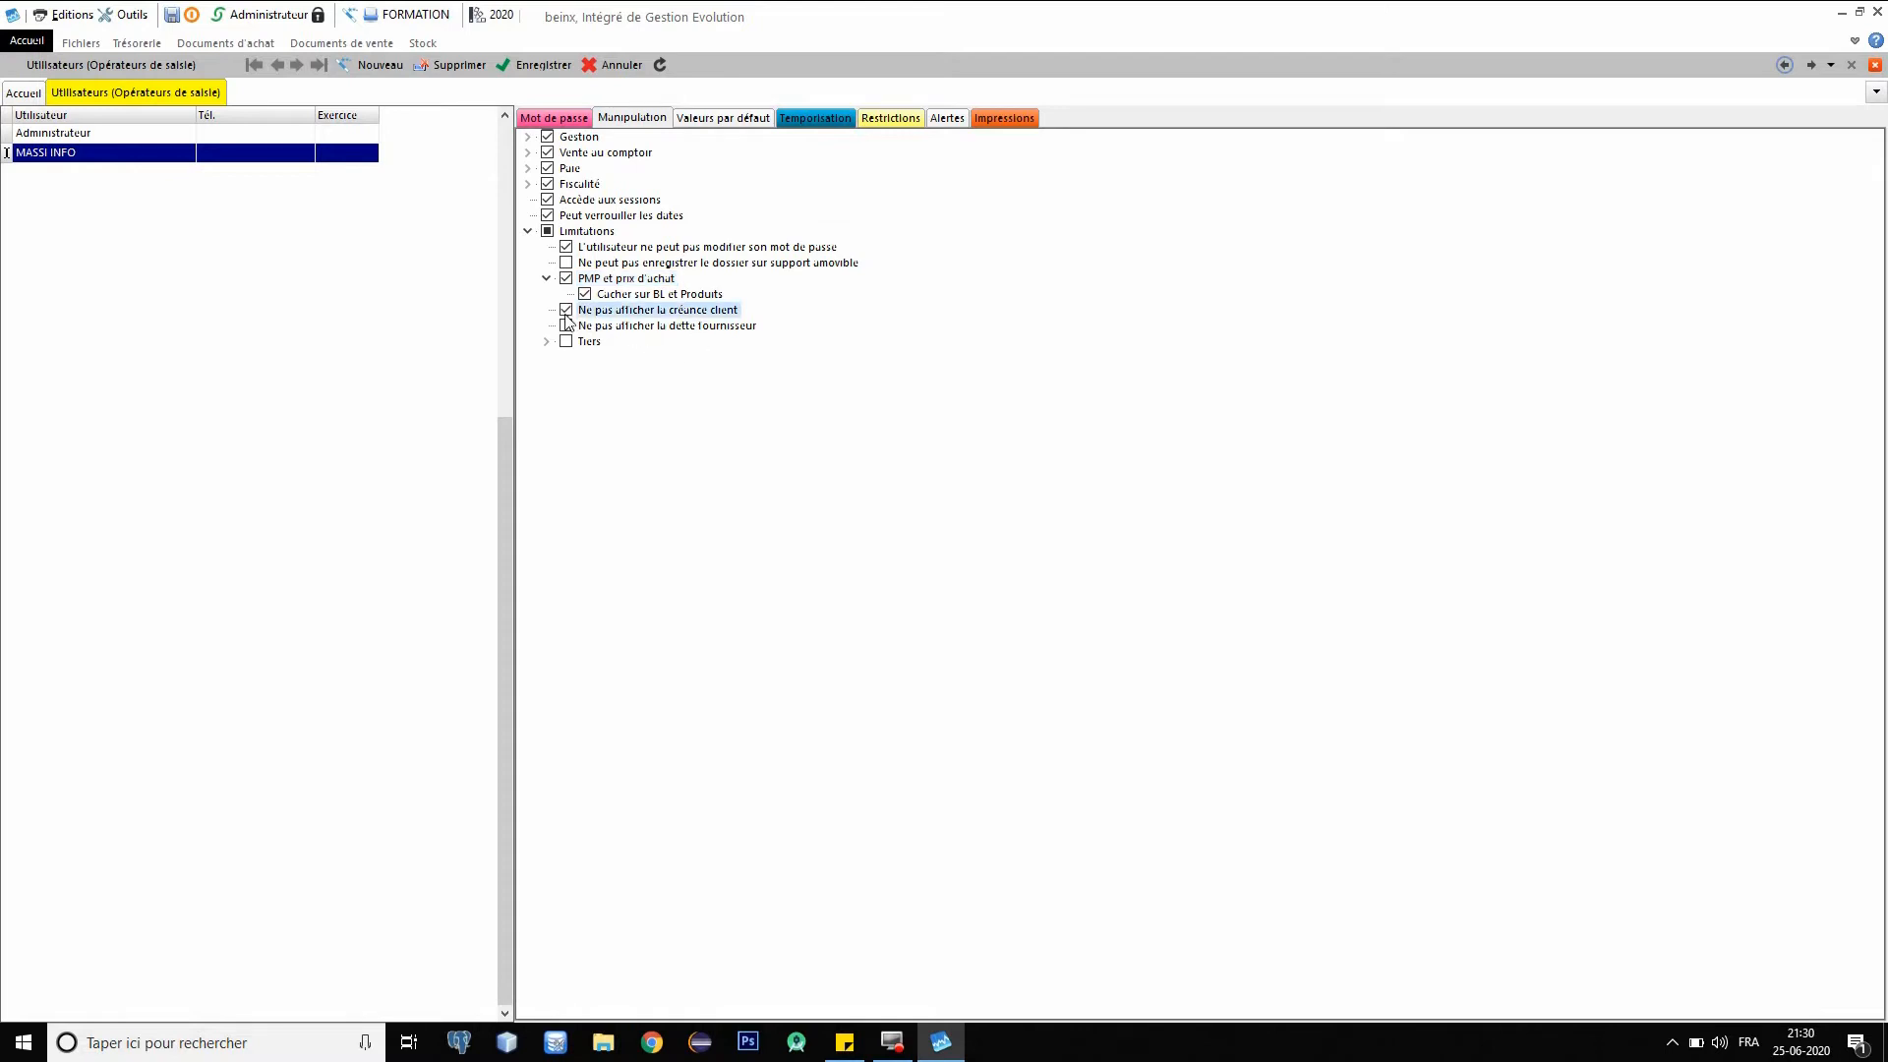
pyautogui.click(566, 327)
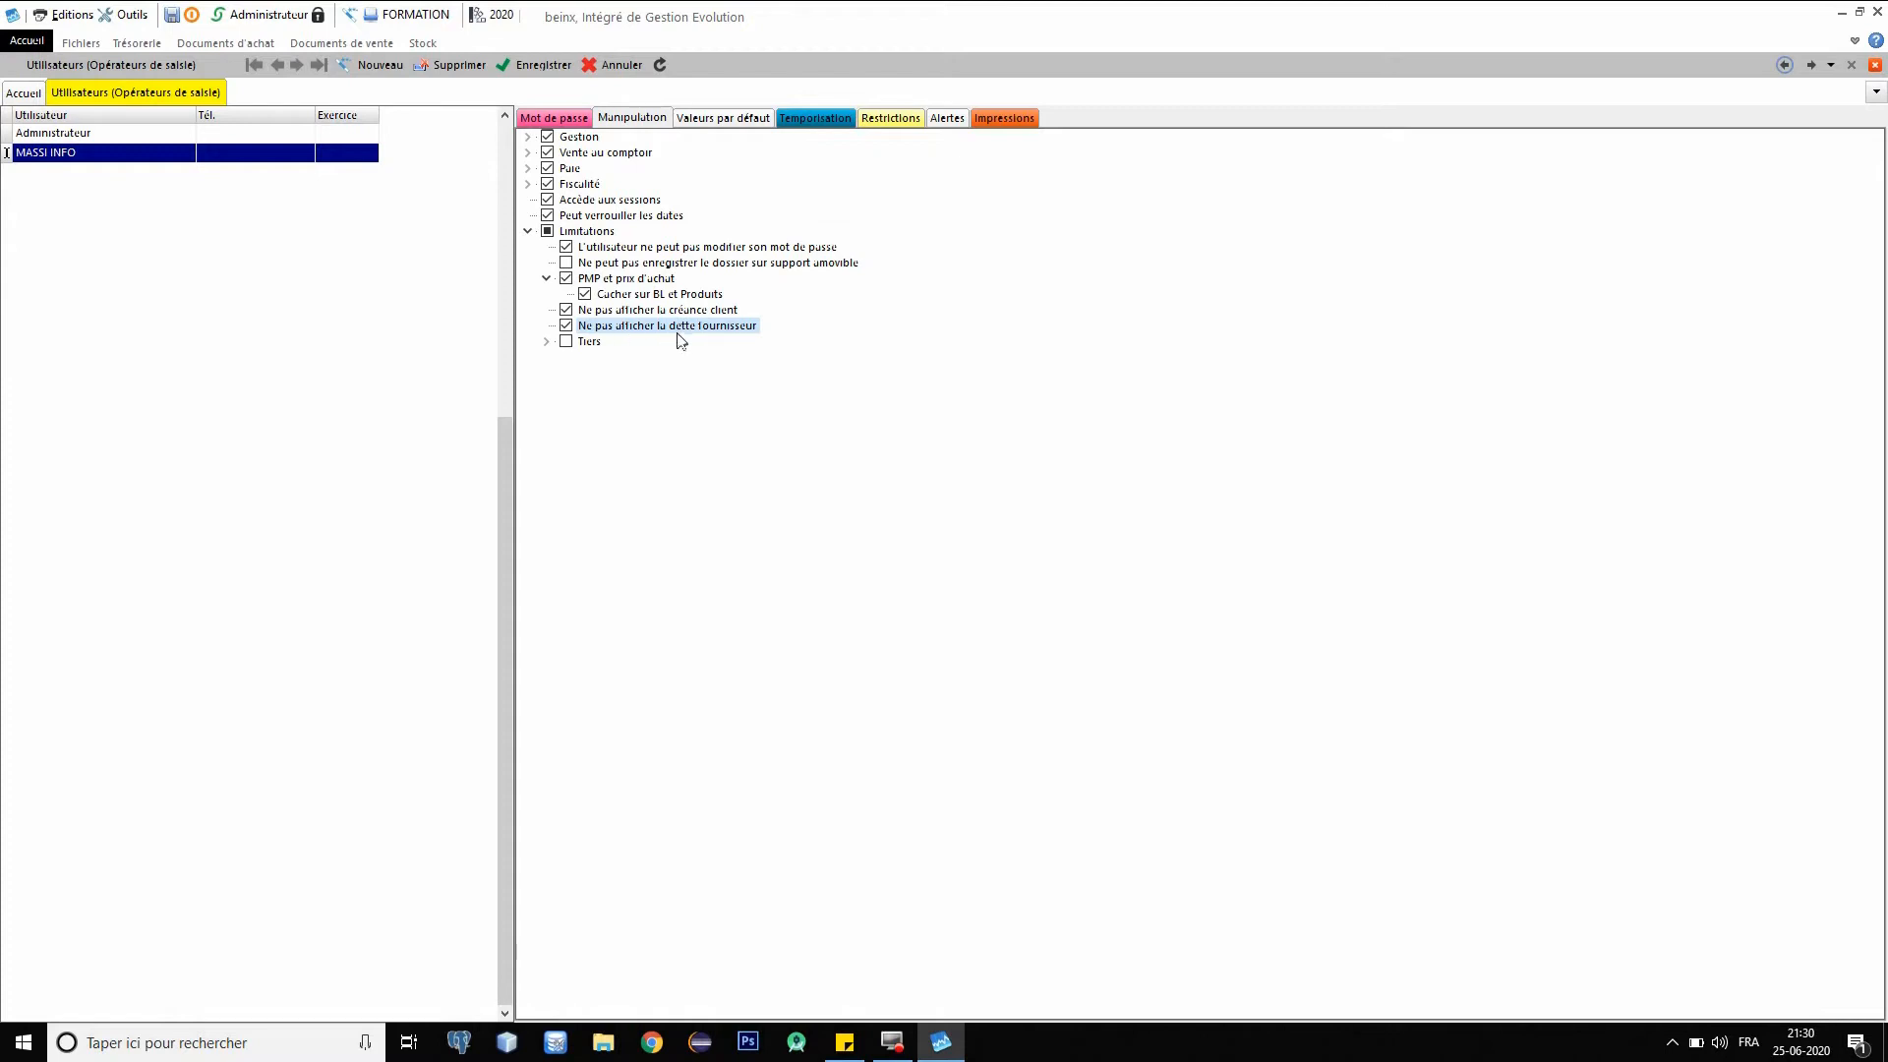
pyautogui.click(546, 341)
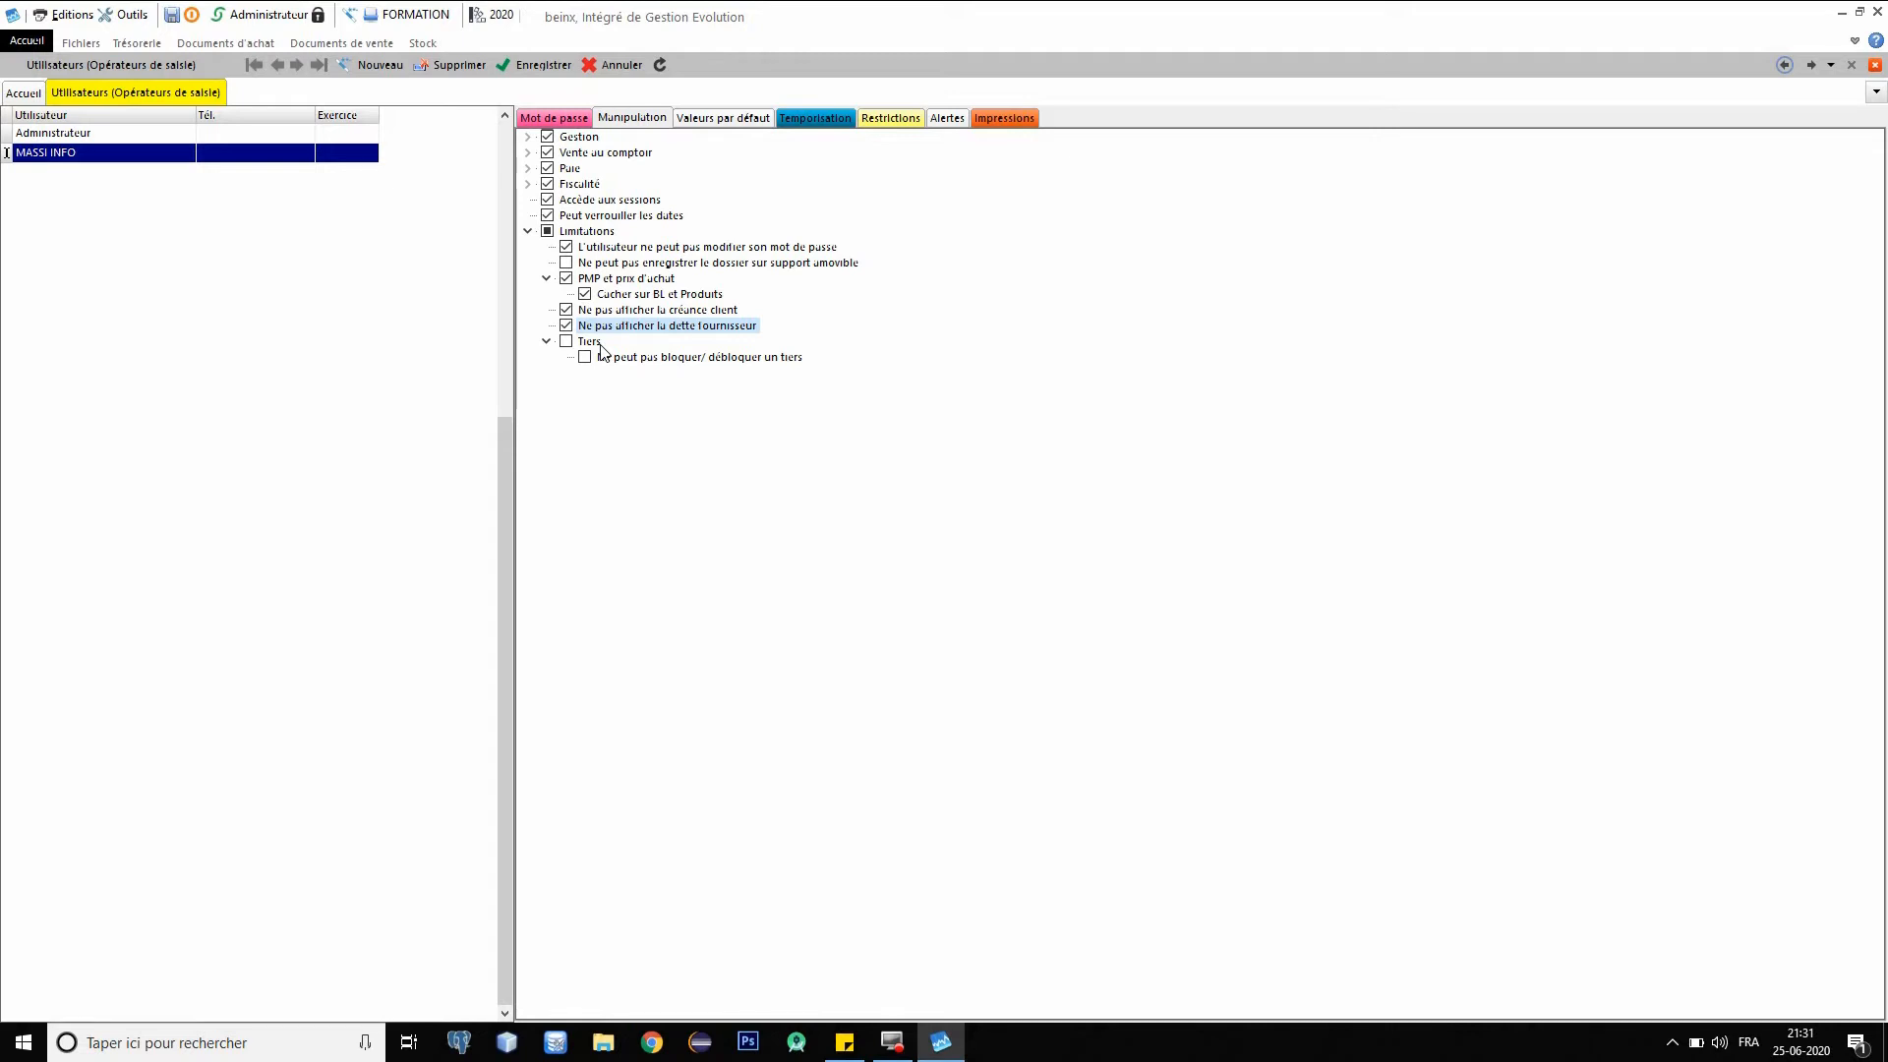
pyautogui.click(566, 344)
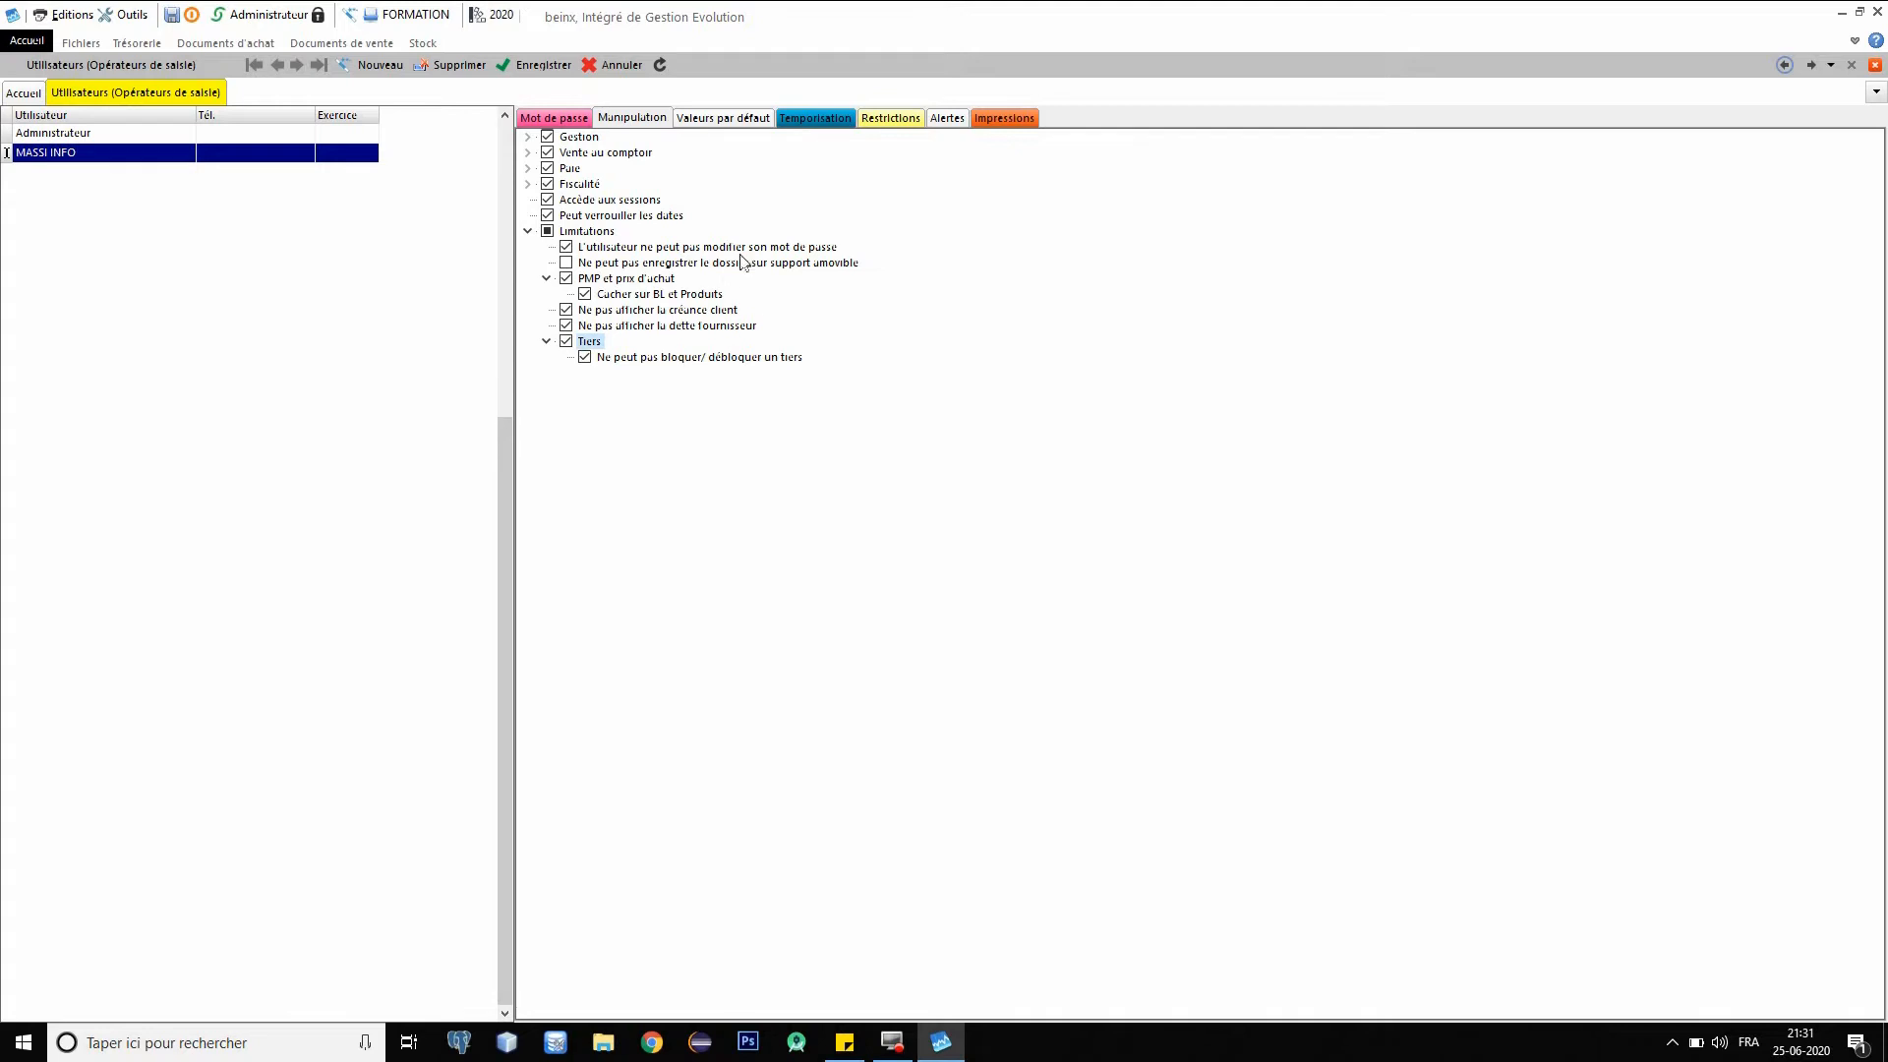
# Examine the Dossiers, Fichiers and Trésorerie permission groups within the main Gestion category.
pyautogui.click(529, 139)
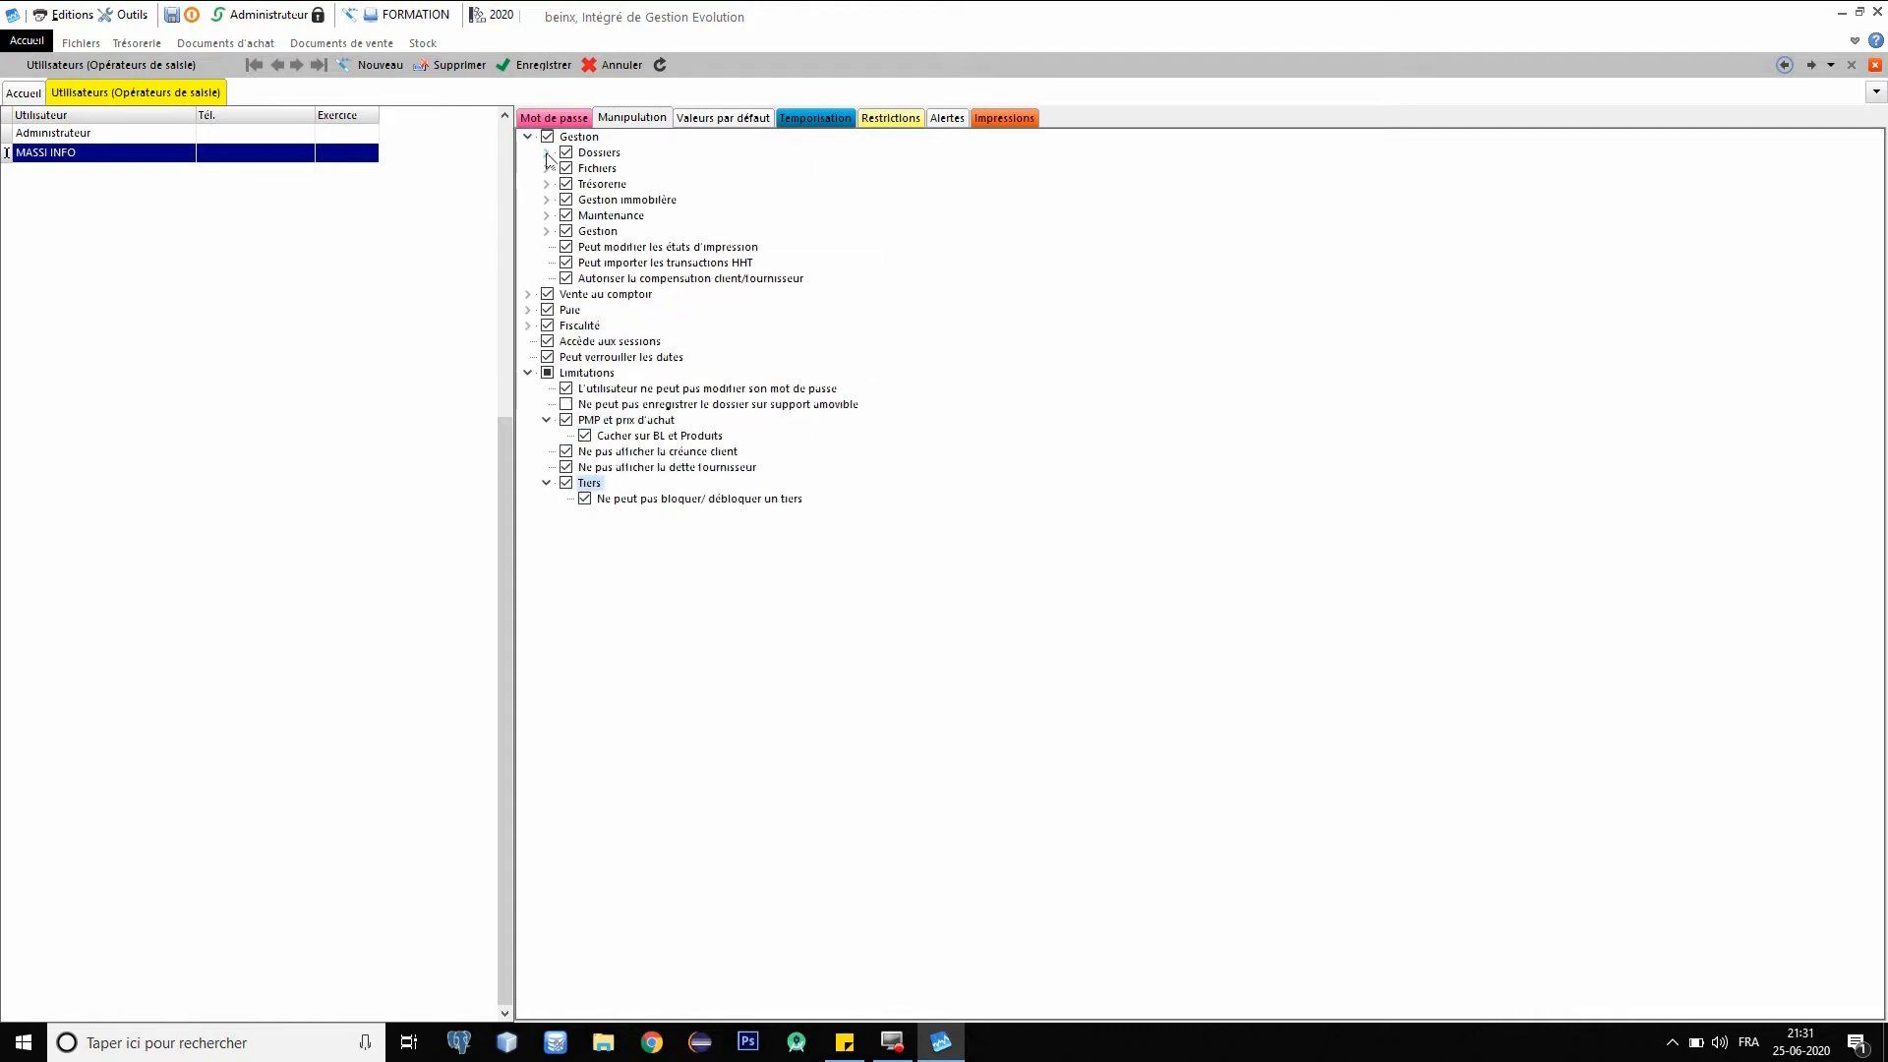
pyautogui.click(548, 154)
pyautogui.click(548, 155)
pyautogui.click(546, 170)
pyautogui.click(547, 170)
pyautogui.click(548, 185)
pyautogui.click(547, 185)
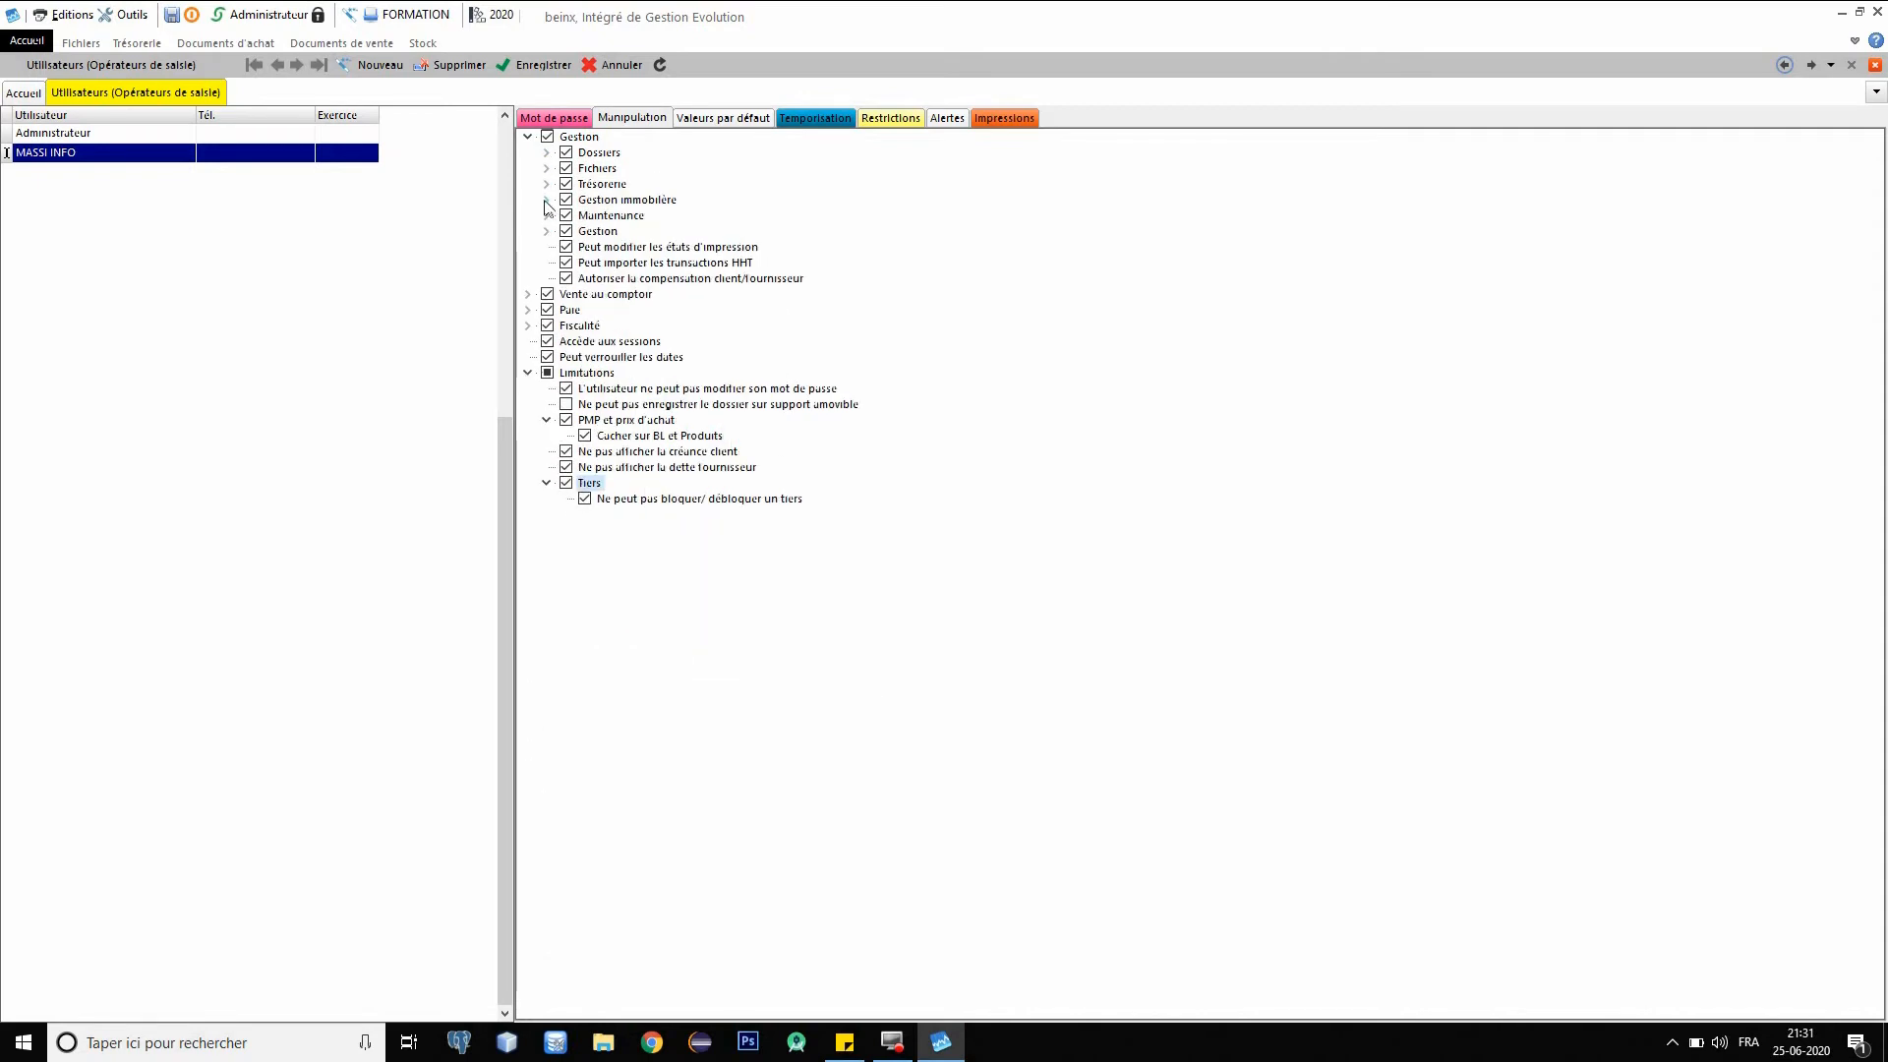
# Disable "Ne peut pas saisir le prix d'achat" for Bon de commande fournisseur in the nested Gestion permissions.
pyautogui.click(547, 232)
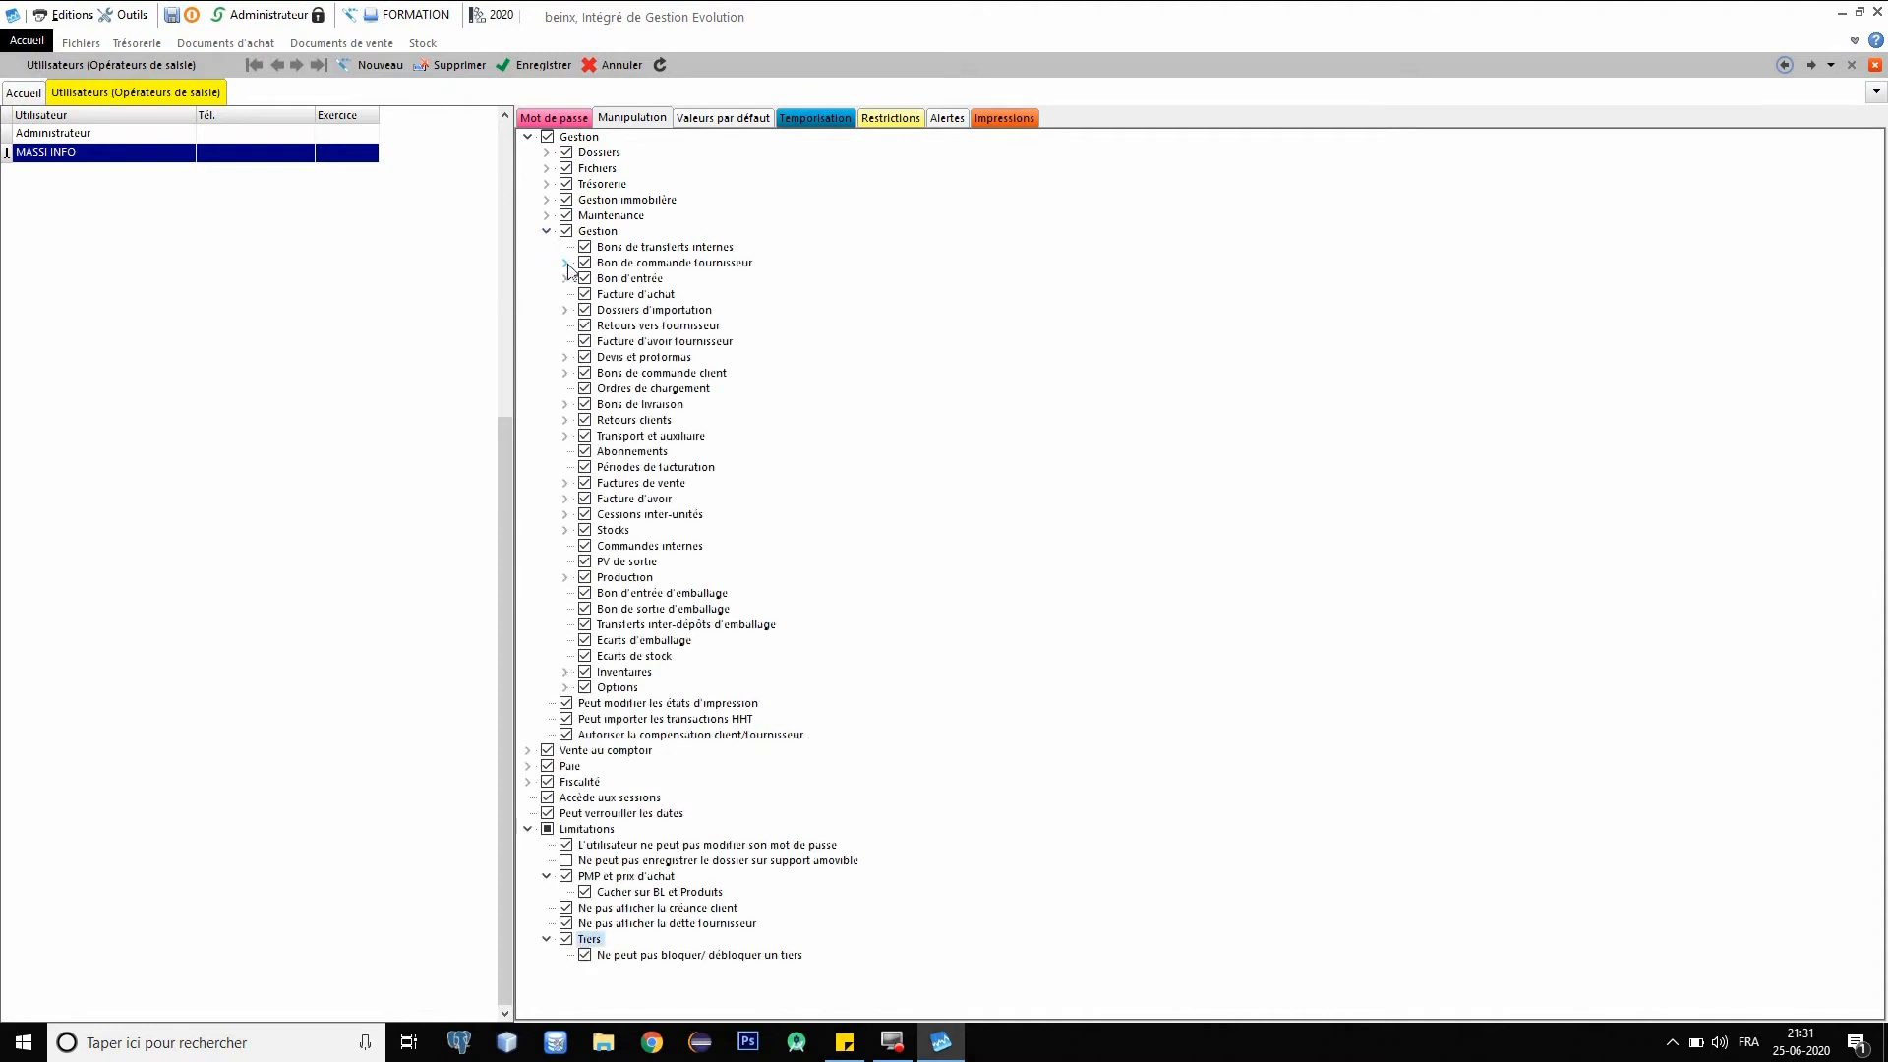
pyautogui.click(565, 263)
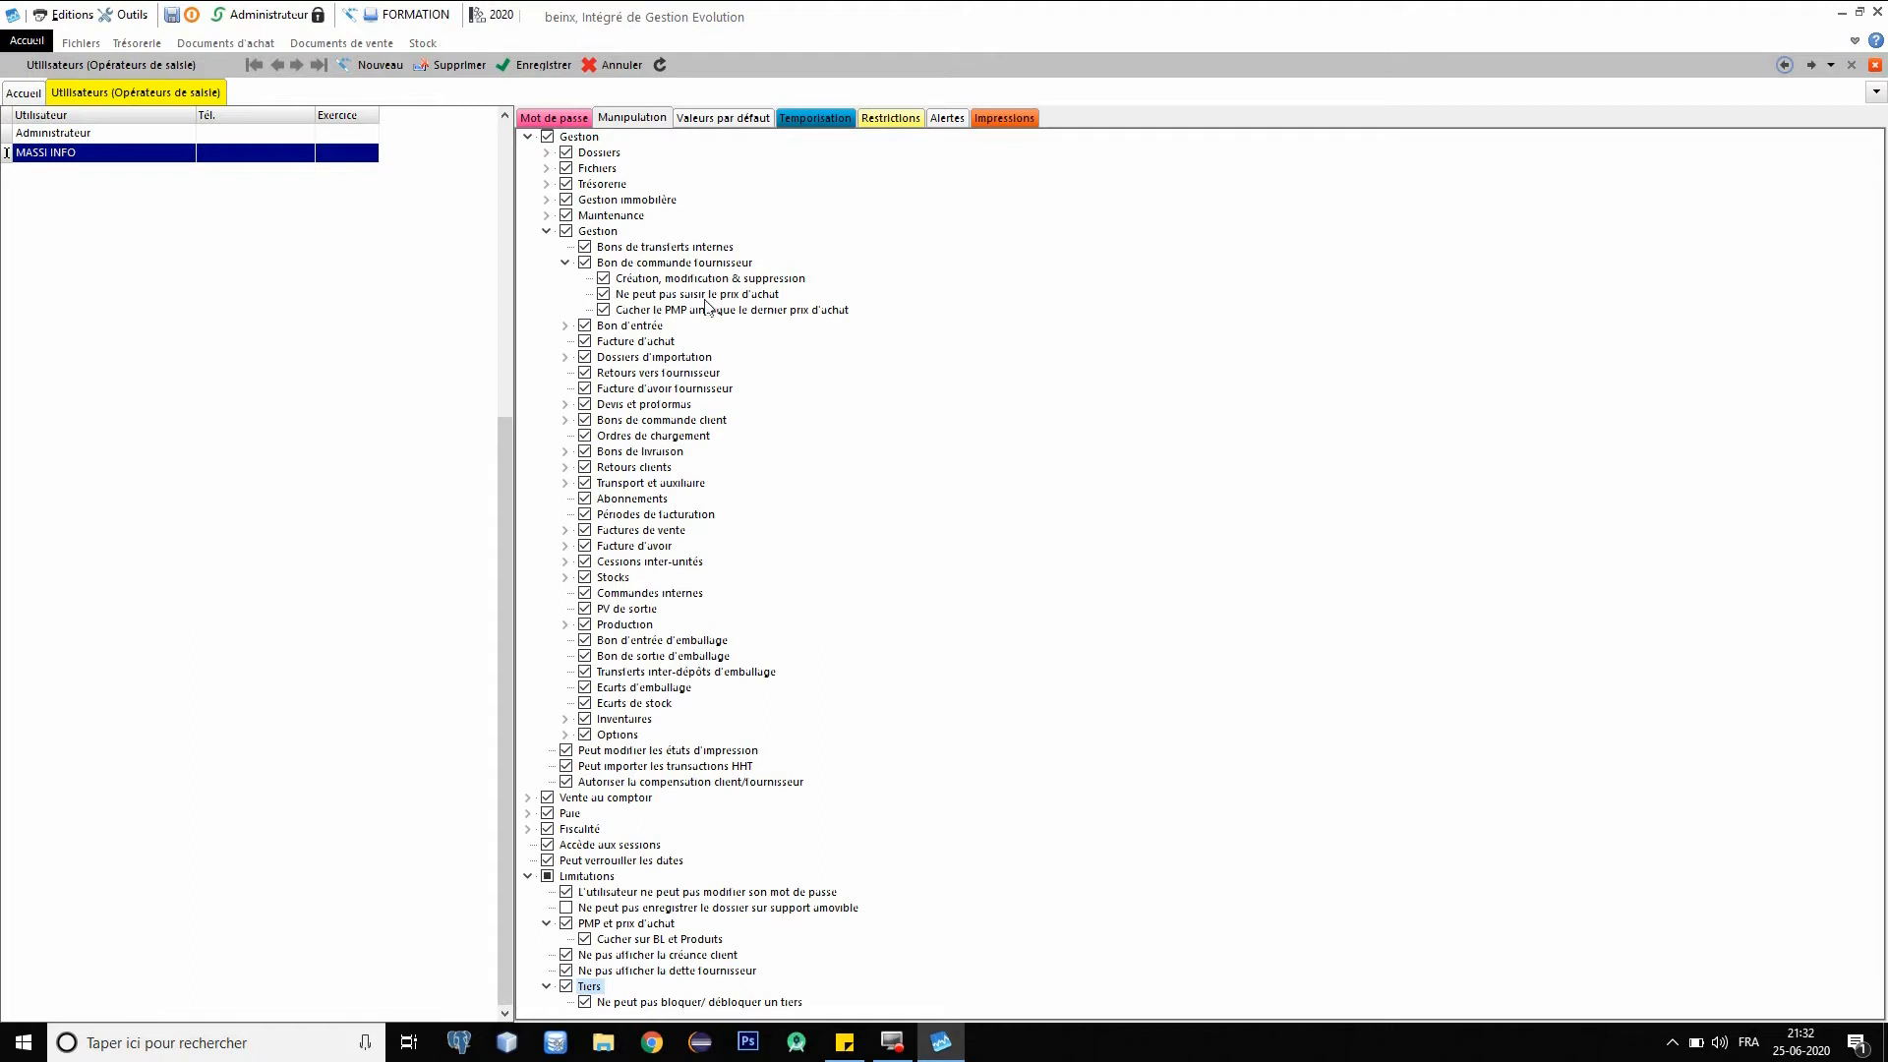
pyautogui.click(605, 301)
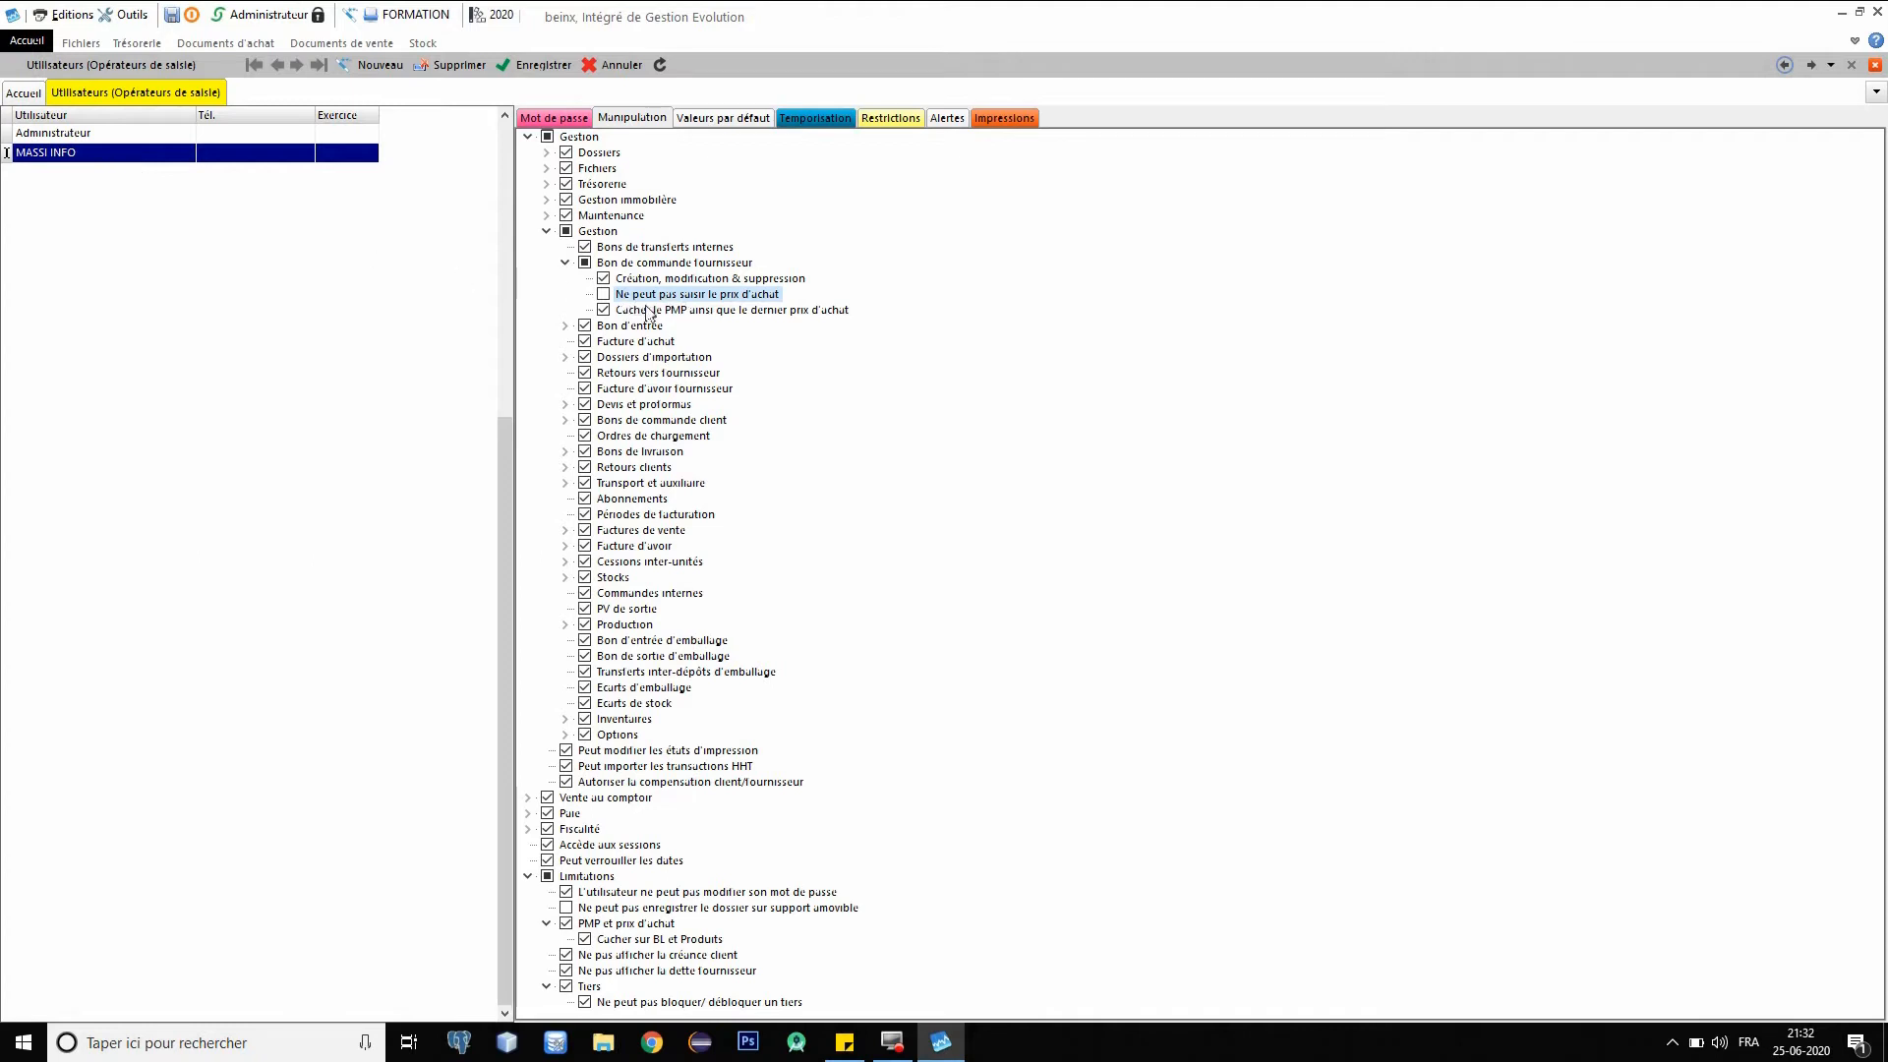
pyautogui.click(566, 263)
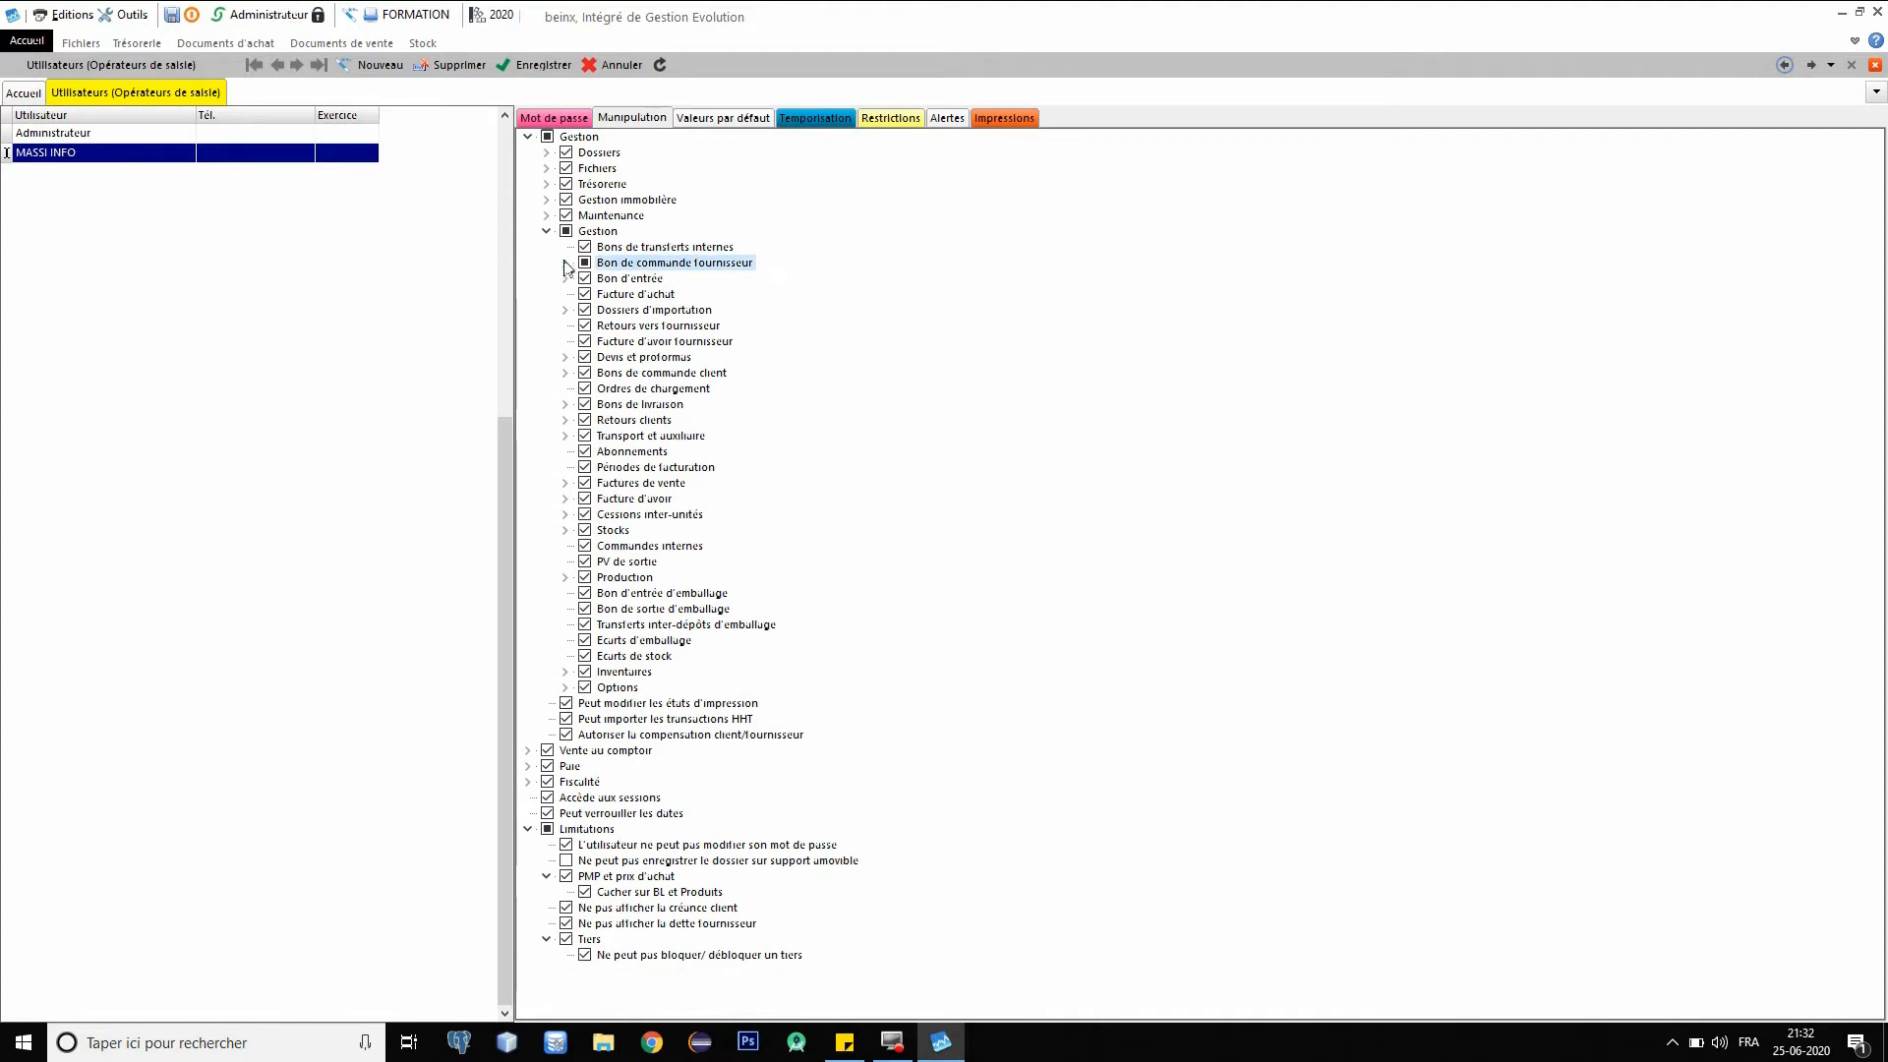
# Examine the Bon d'entrée and Dossiers d'importation permissions, including Charges, within the nested Gestion category.
pyautogui.click(566, 279)
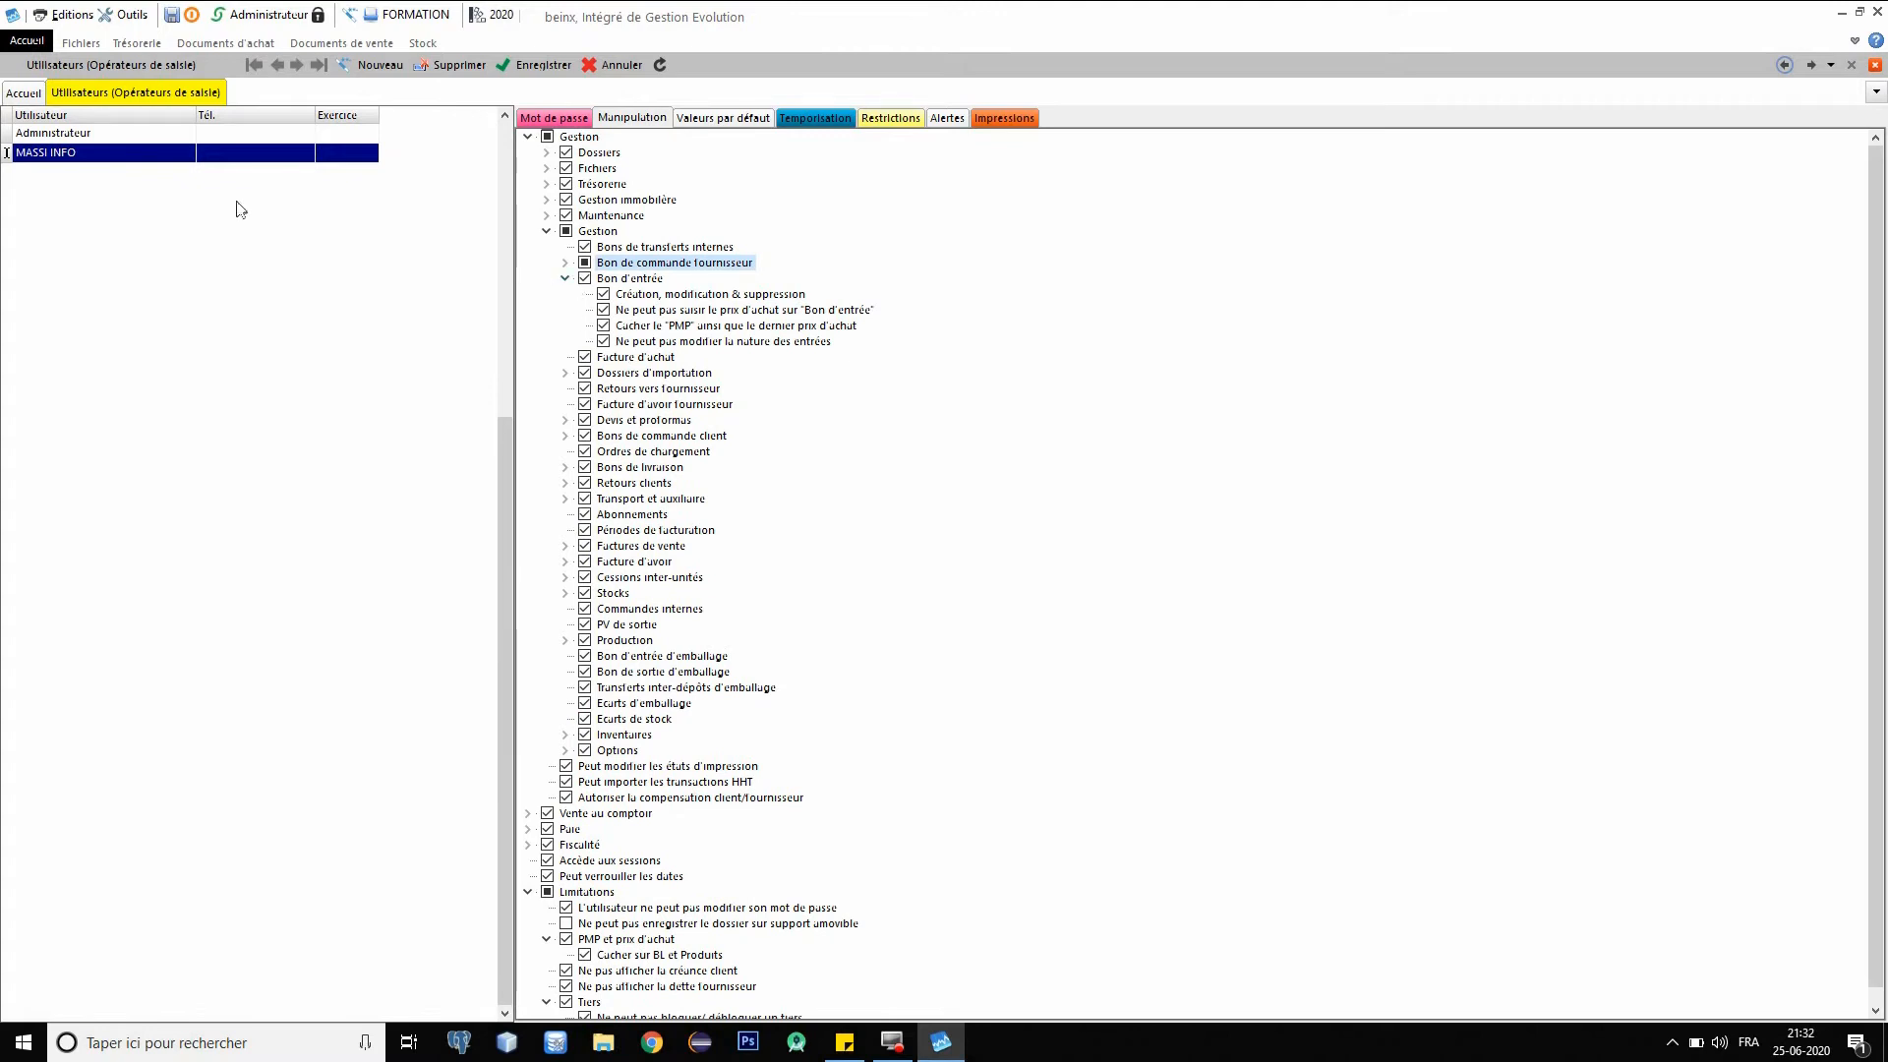
pyautogui.click(565, 278)
pyautogui.click(567, 311)
pyautogui.click(584, 358)
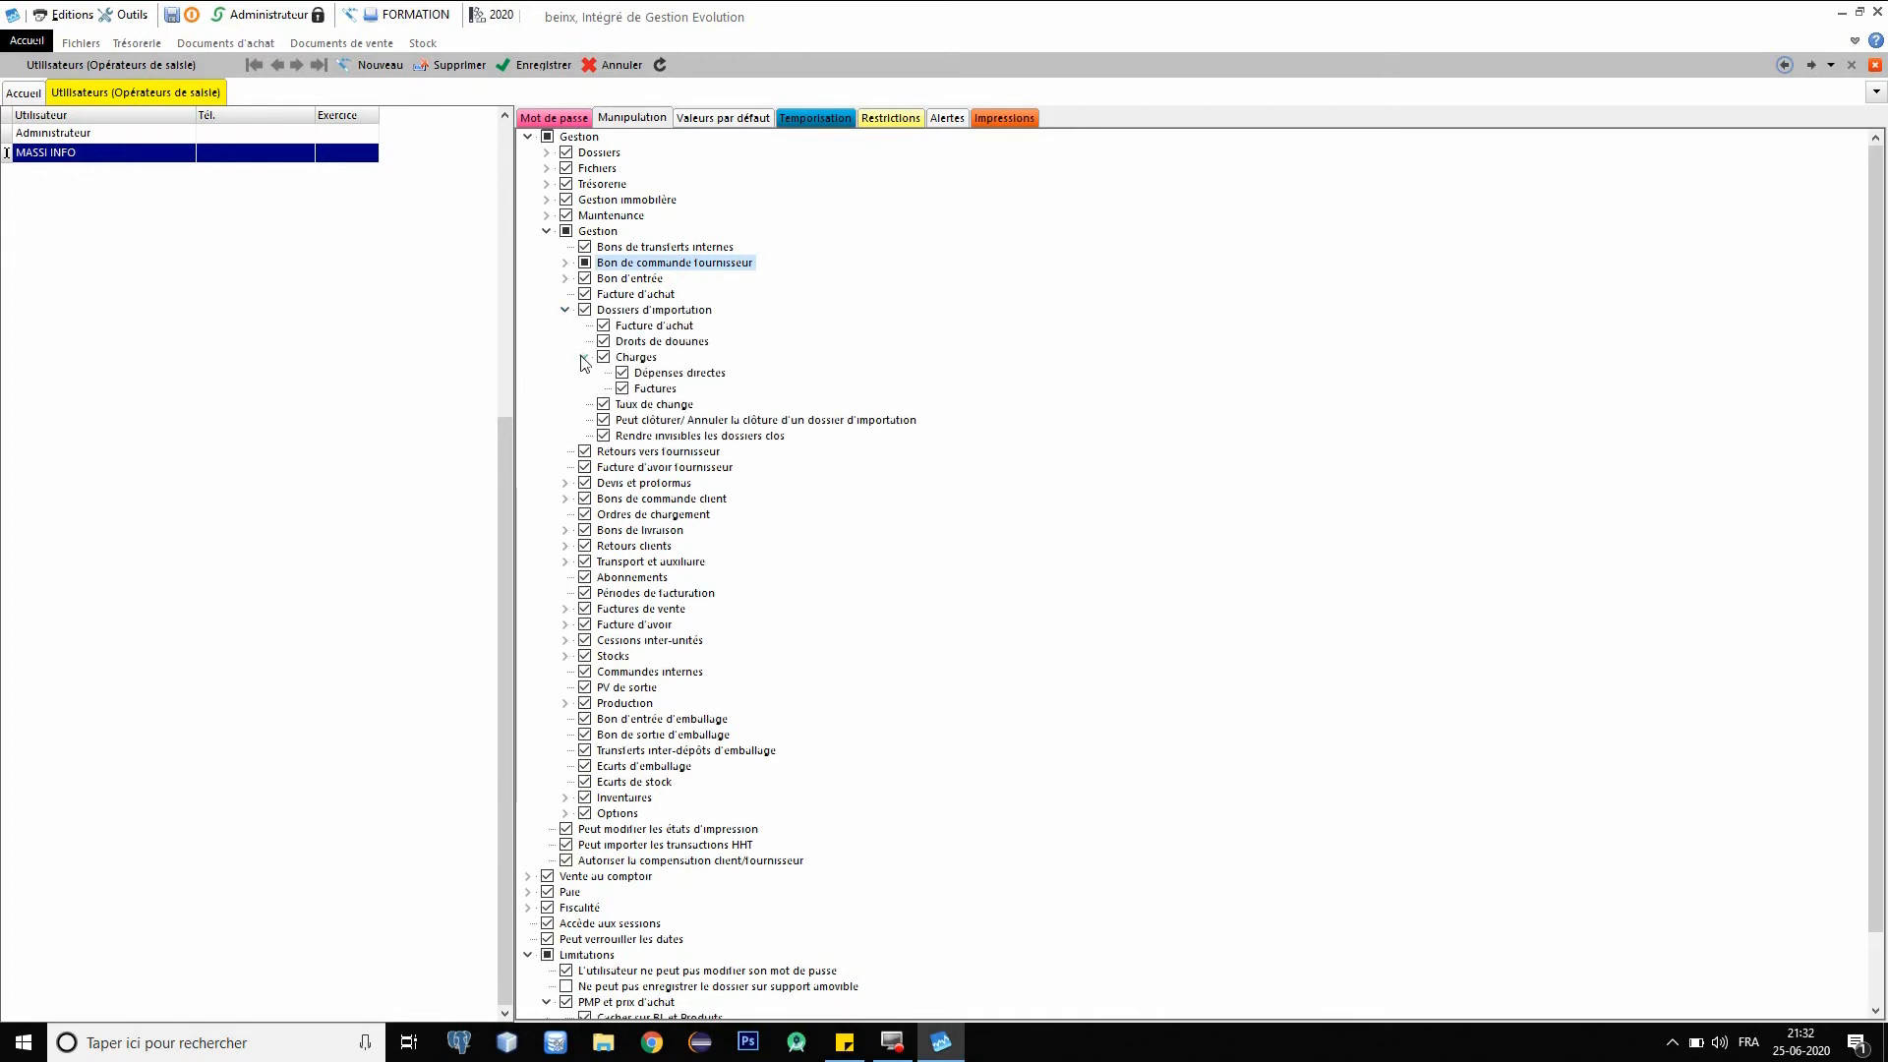
pyautogui.click(583, 357)
pyautogui.click(566, 309)
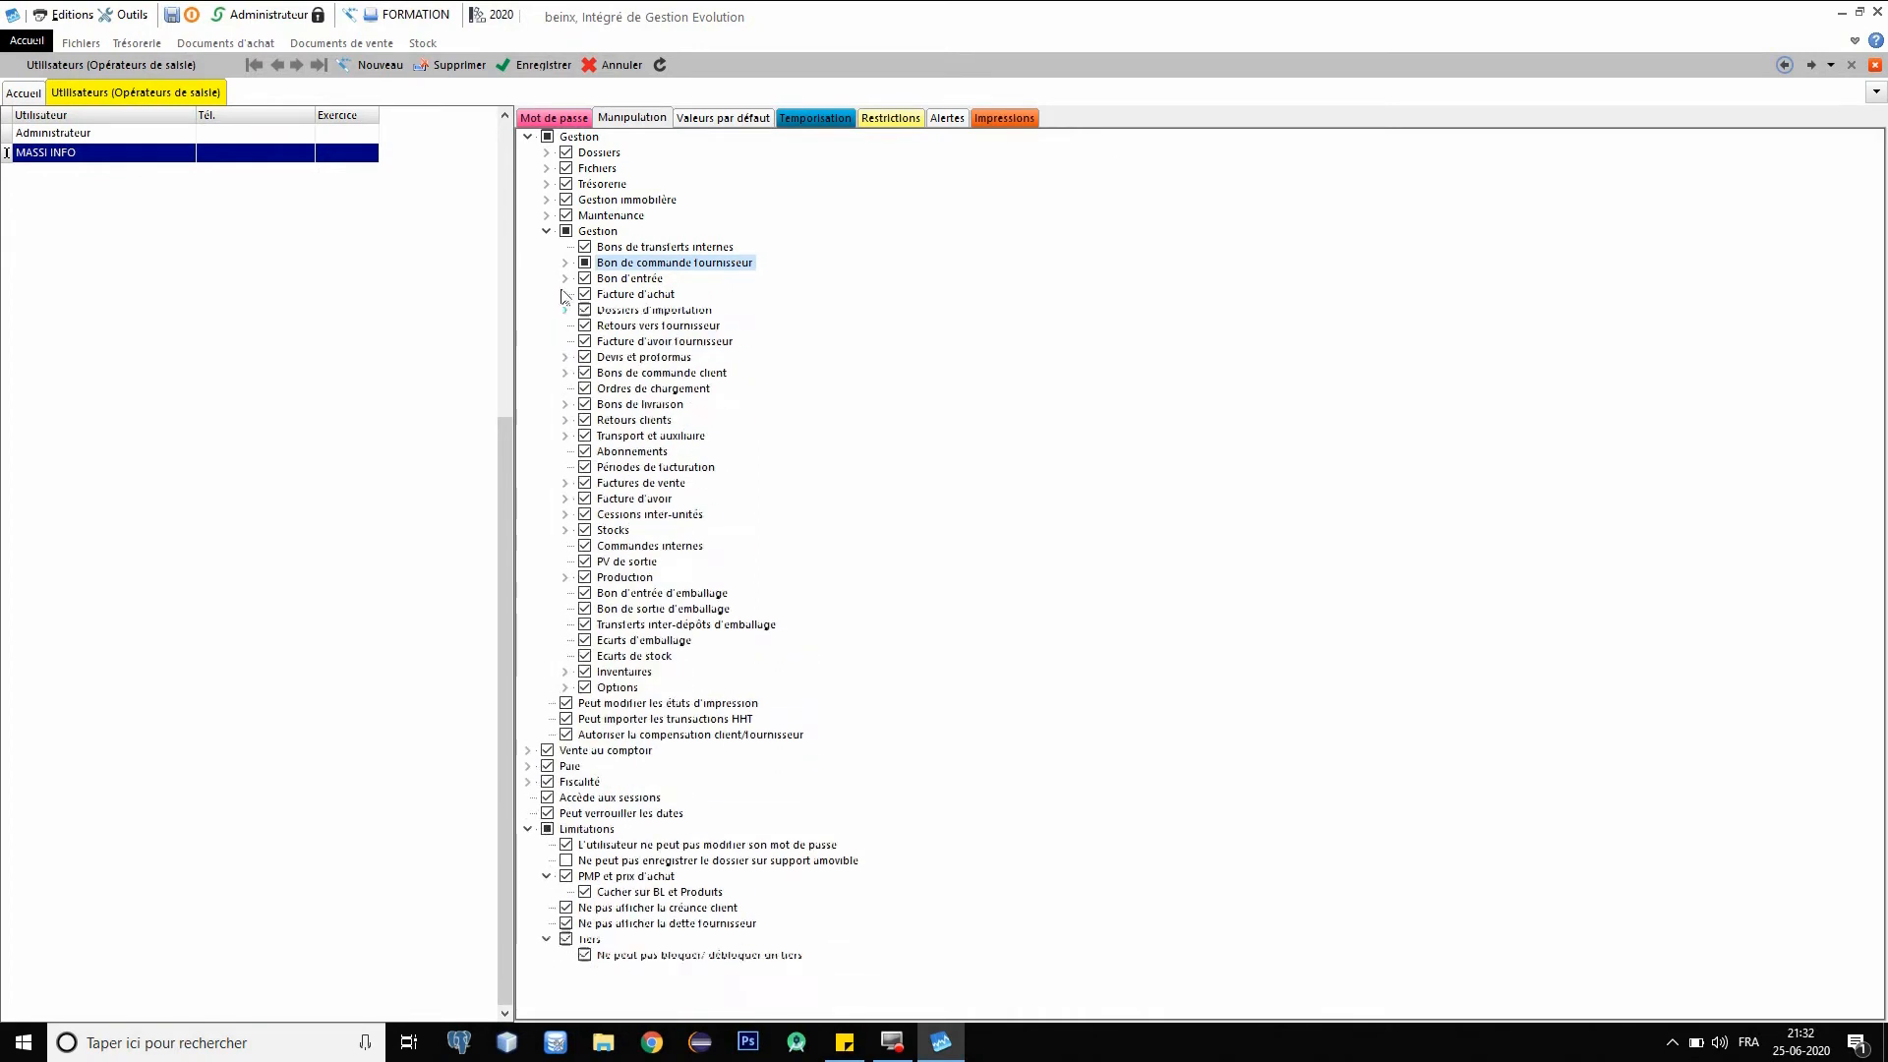
pyautogui.click(547, 232)
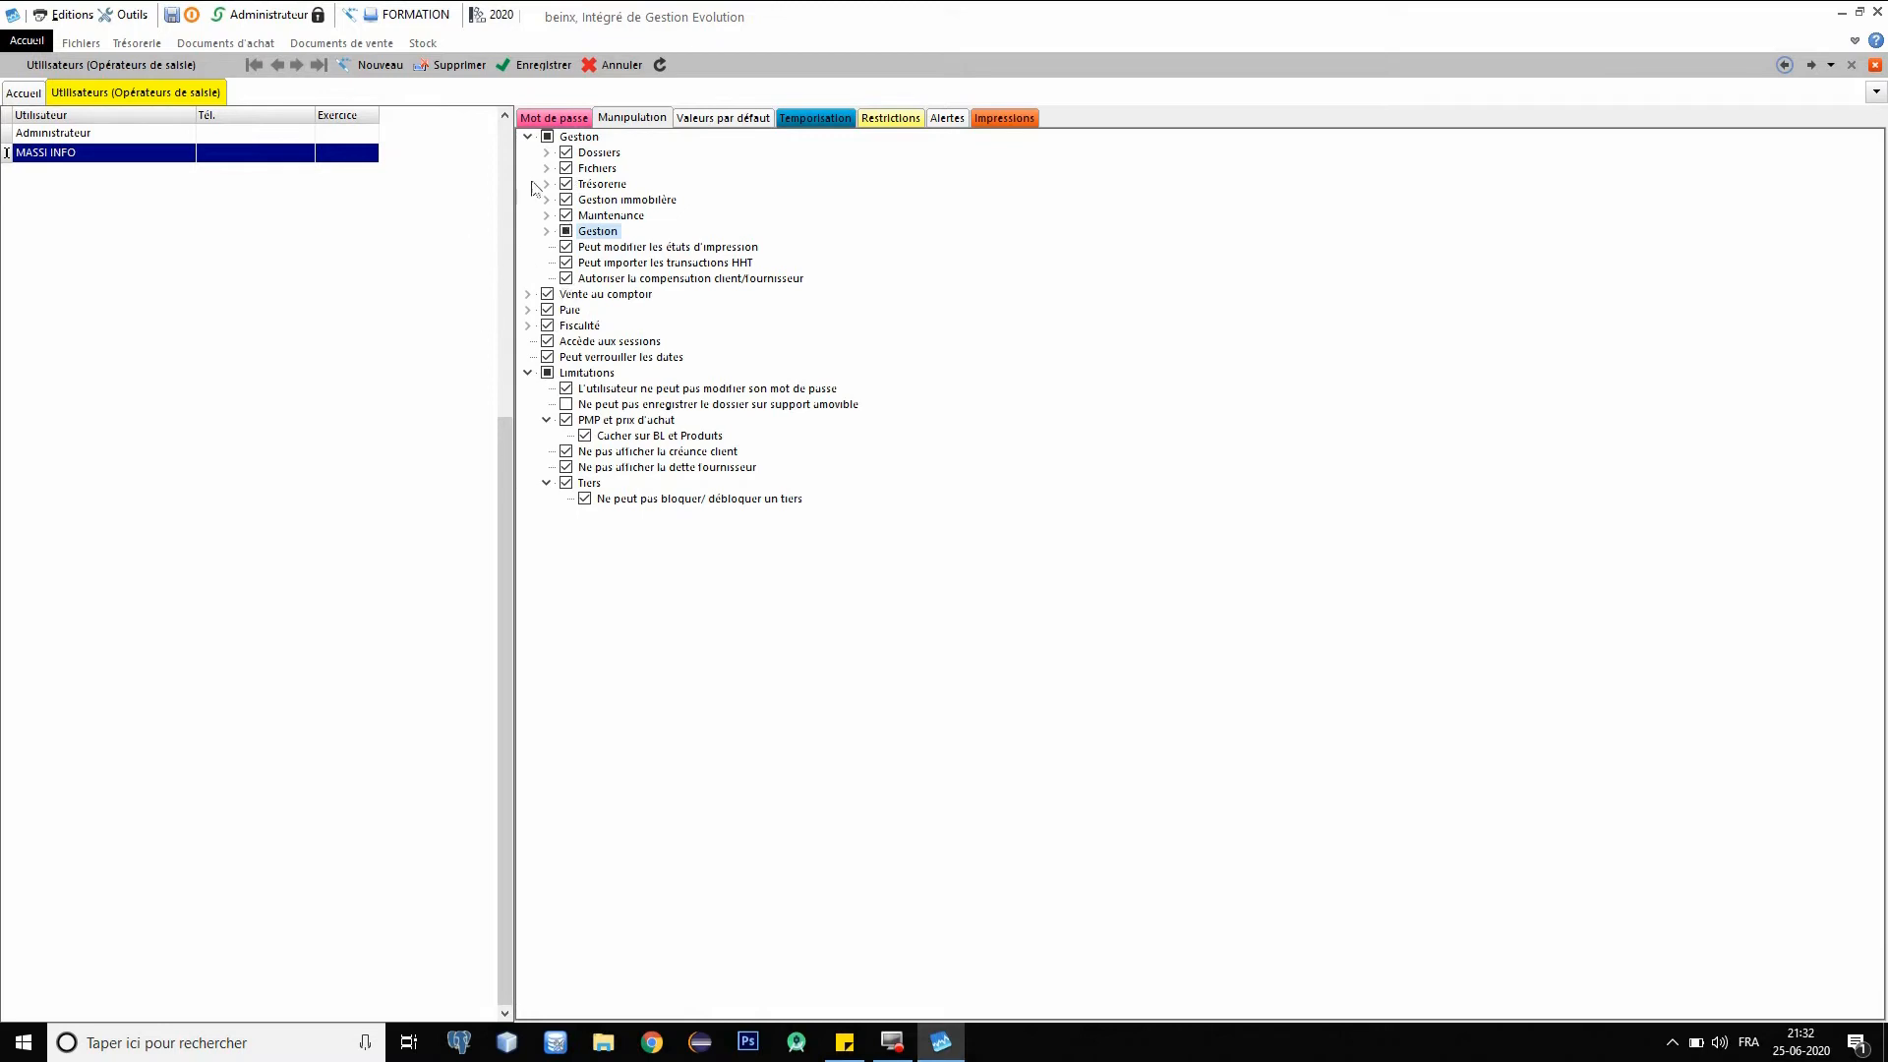
pyautogui.click(528, 137)
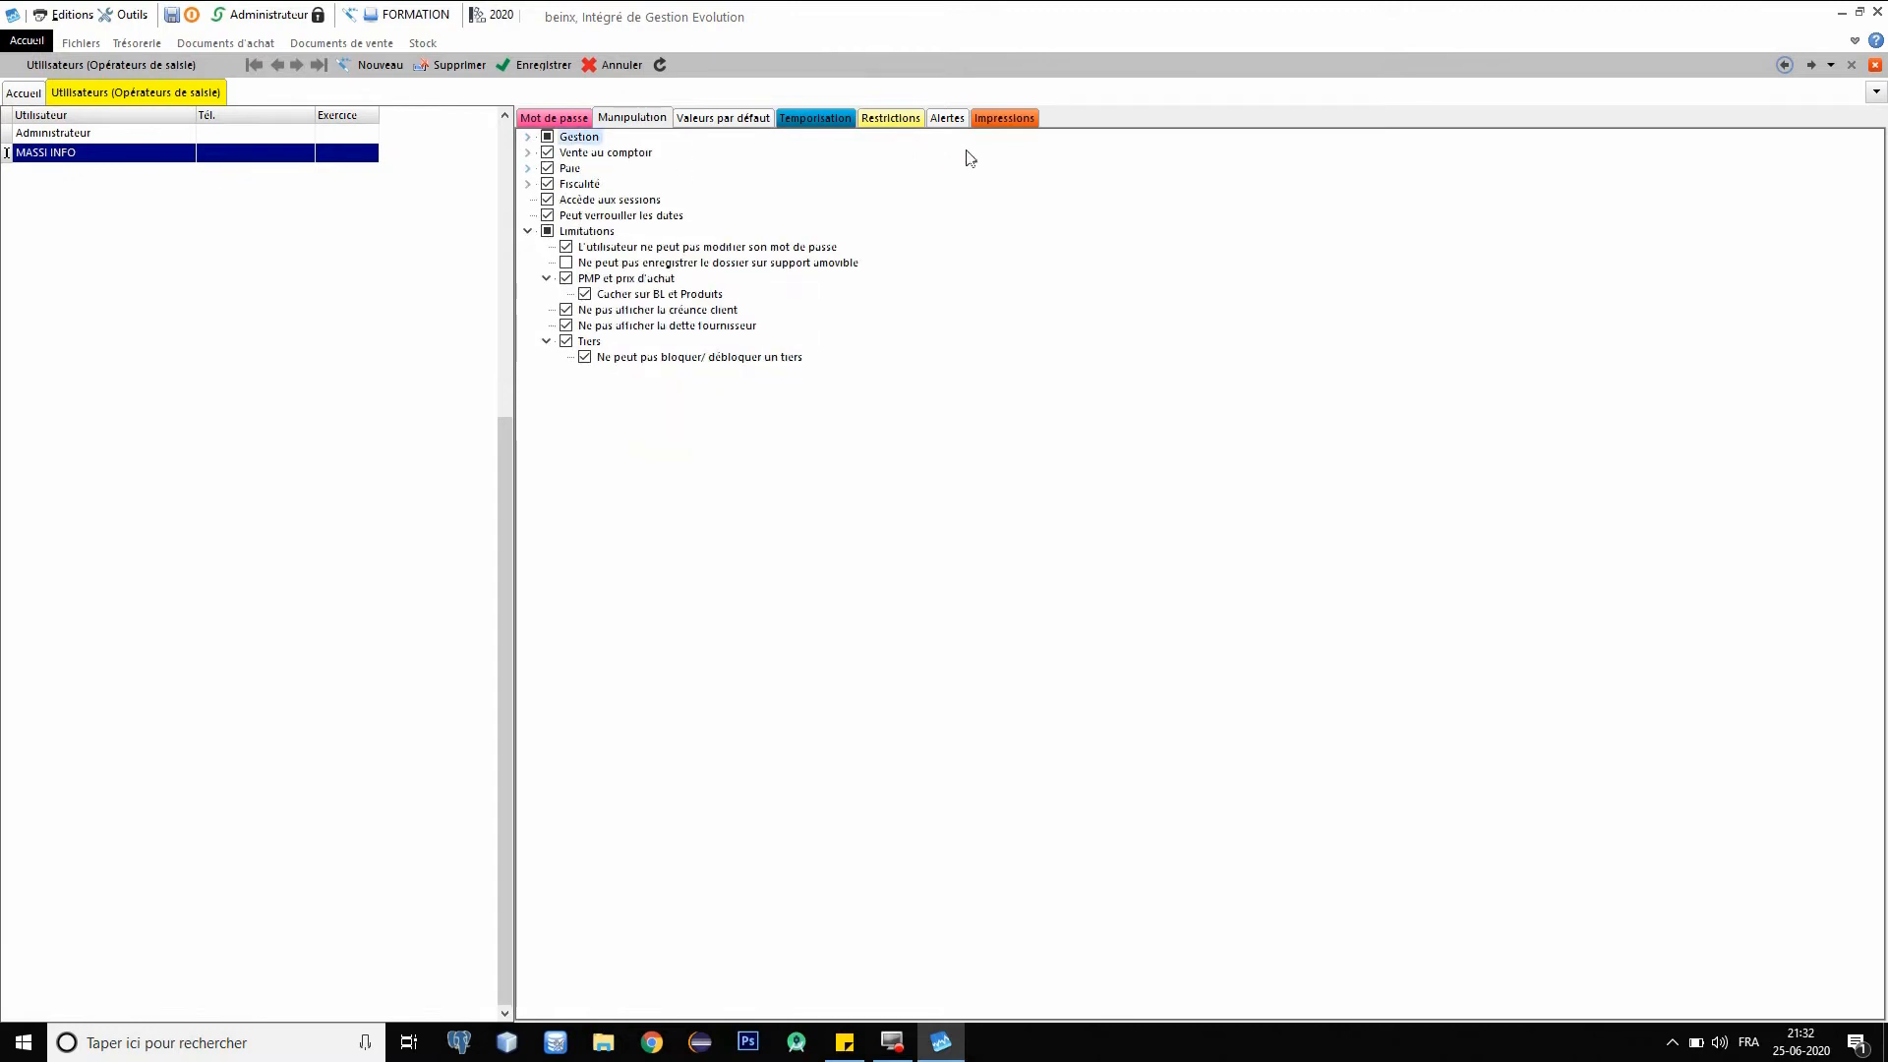
# Enable all printing permissions for MASSI INFO, from Clients through Récapitulatif des mouvements, and save the user.
pyautogui.click(1004, 122)
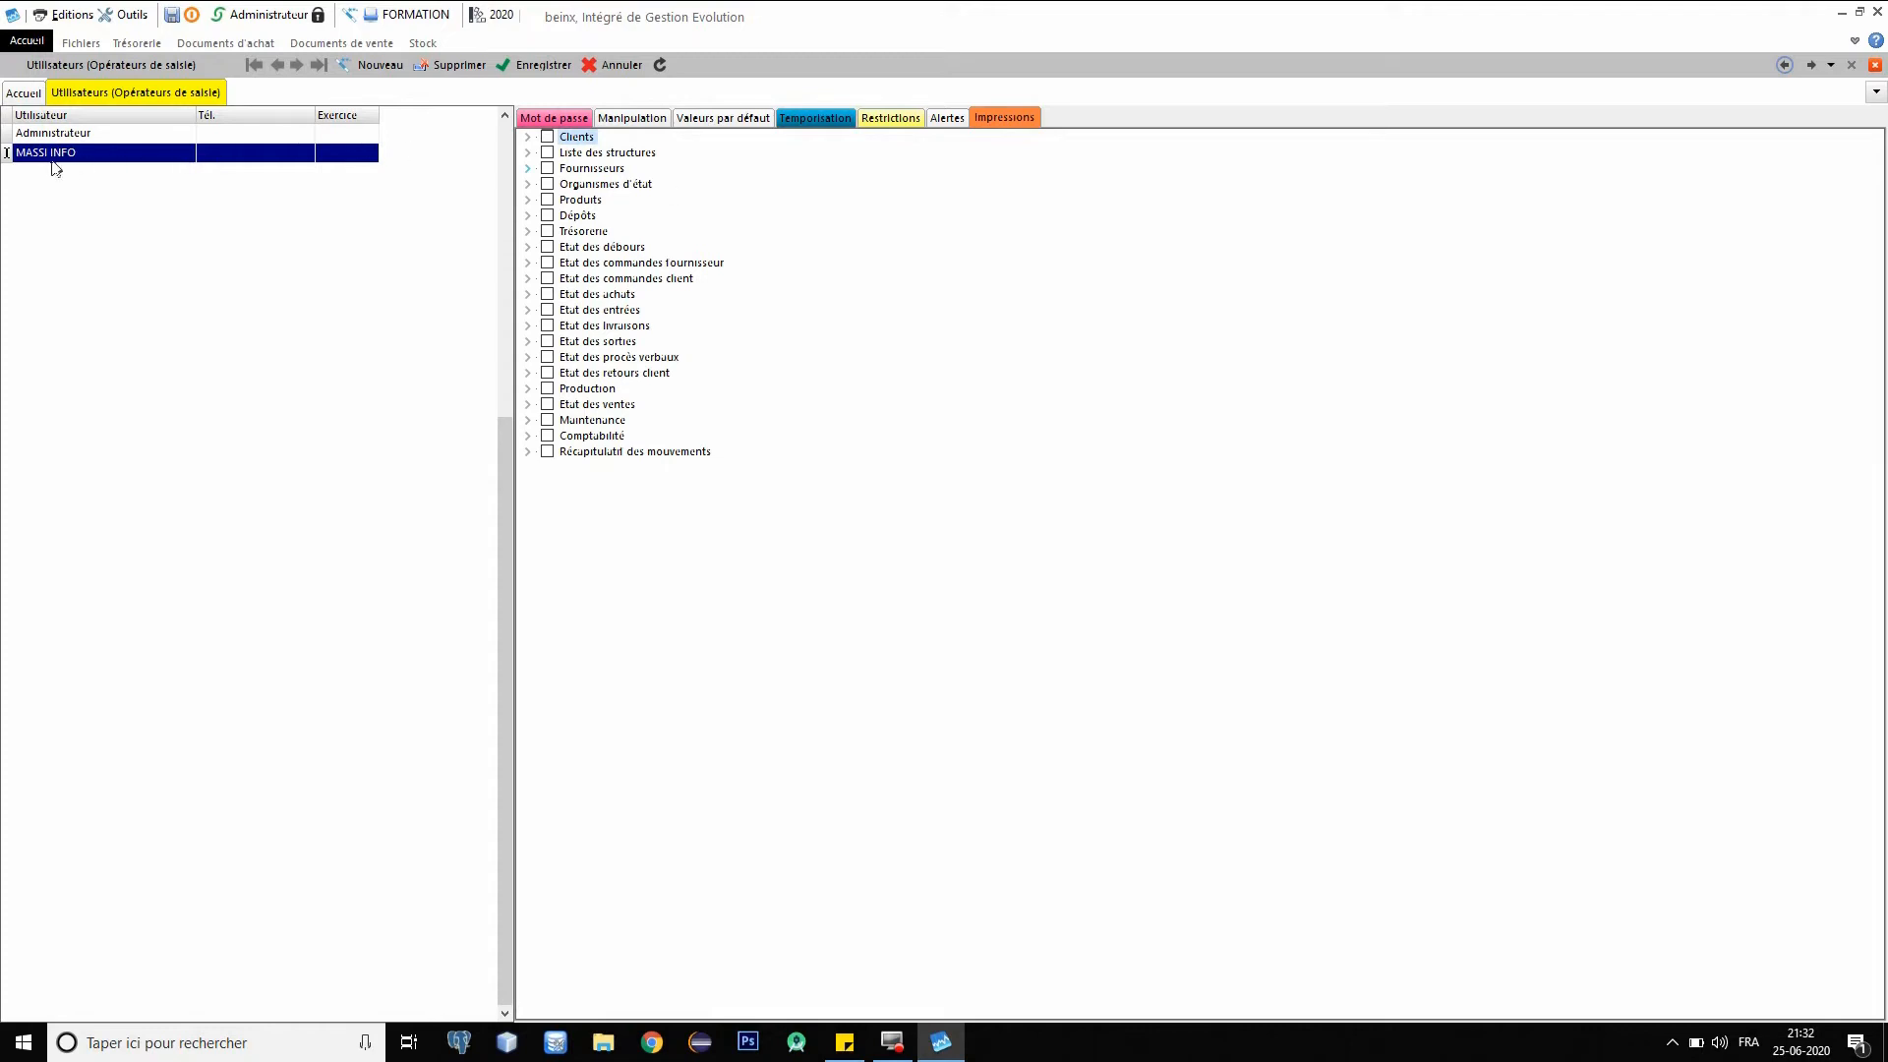
pyautogui.click(548, 153)
pyautogui.click(547, 168)
pyautogui.click(548, 184)
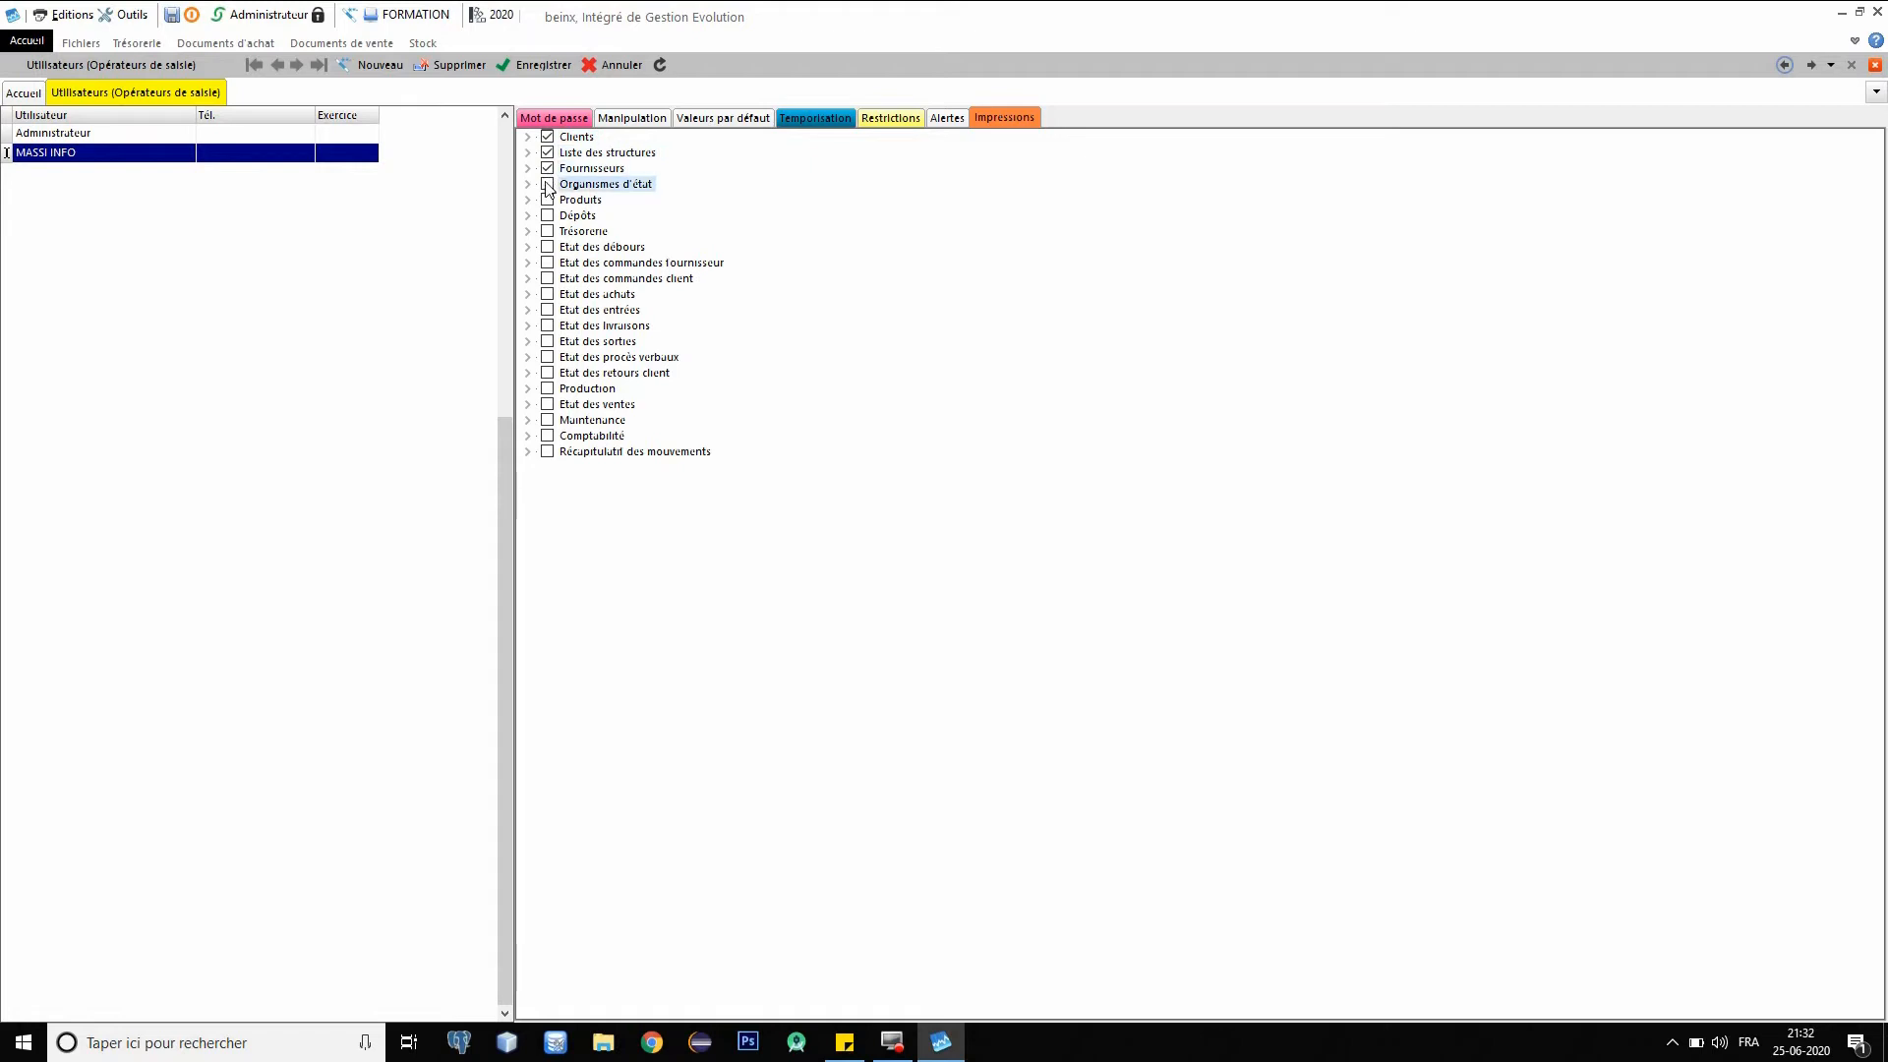
pyautogui.click(547, 199)
pyautogui.click(548, 215)
pyautogui.click(548, 231)
pyautogui.click(547, 247)
pyautogui.click(548, 262)
pyautogui.click(547, 278)
pyautogui.click(548, 294)
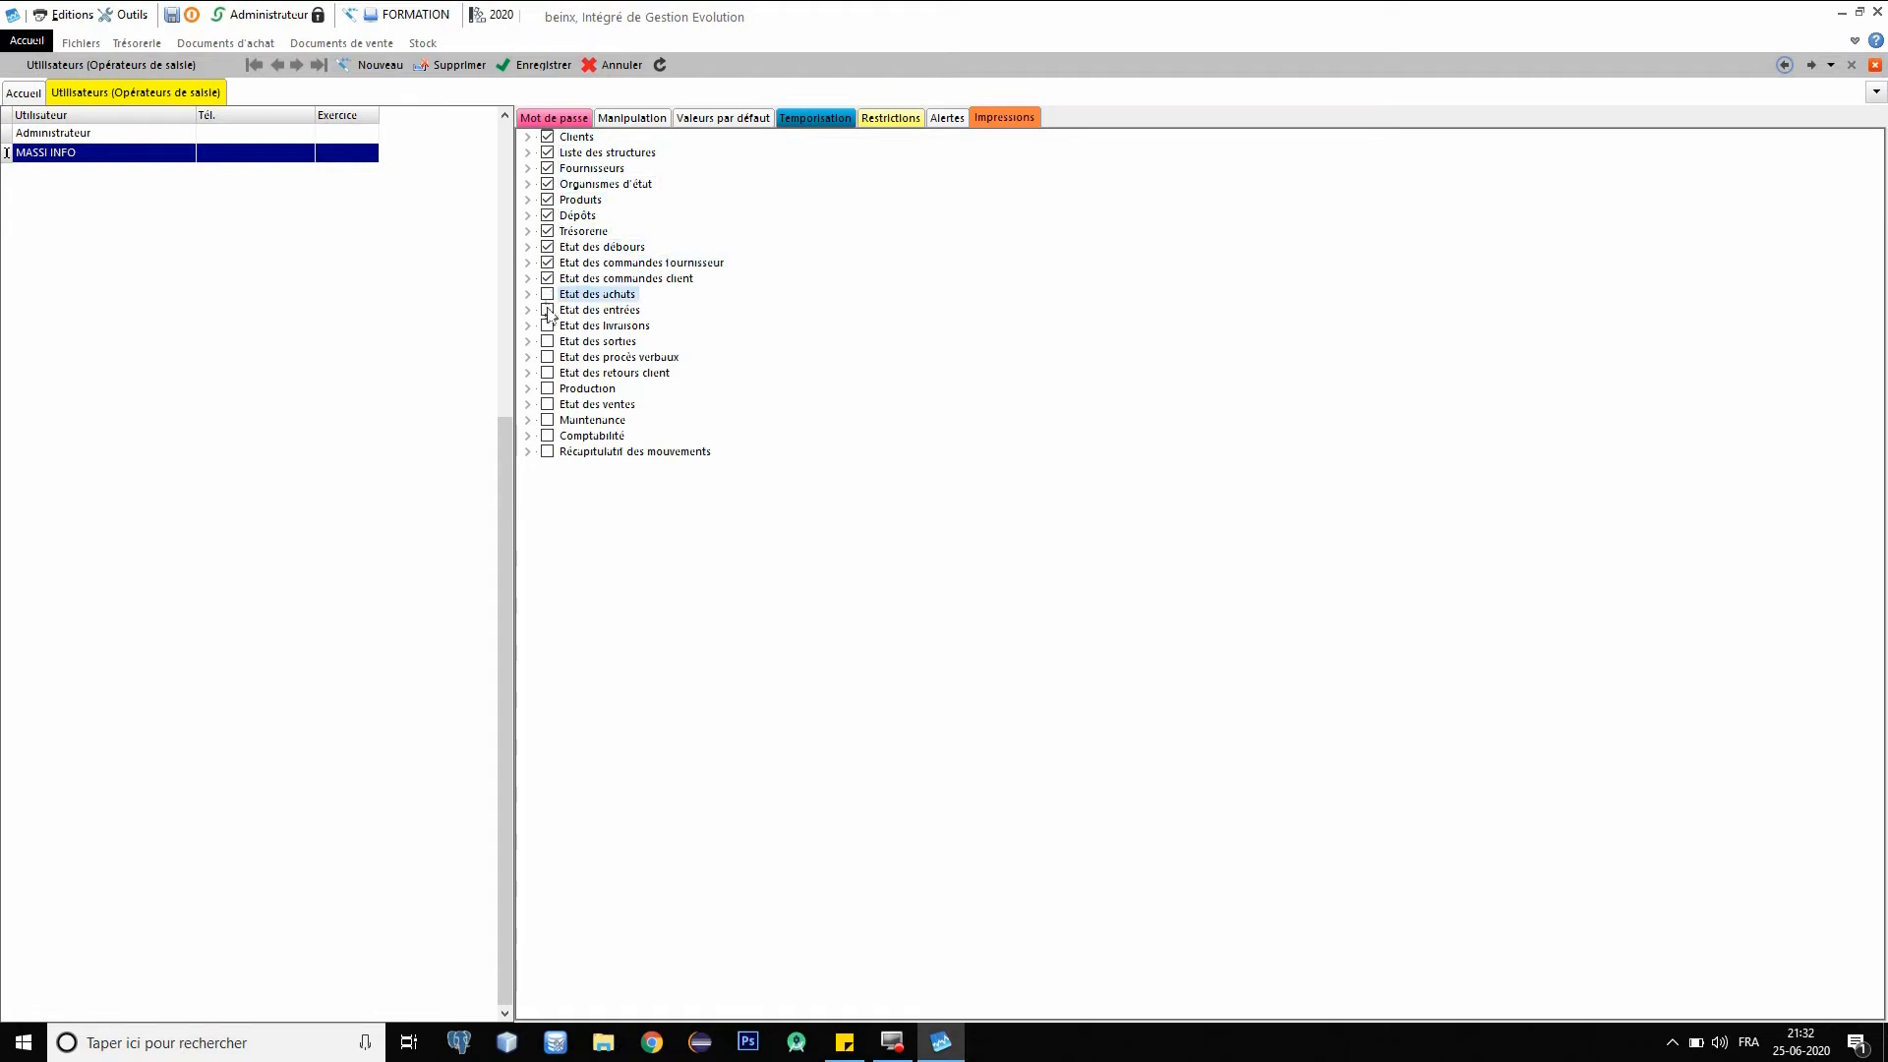
pyautogui.click(548, 311)
pyautogui.click(547, 327)
pyautogui.click(548, 342)
pyautogui.click(548, 358)
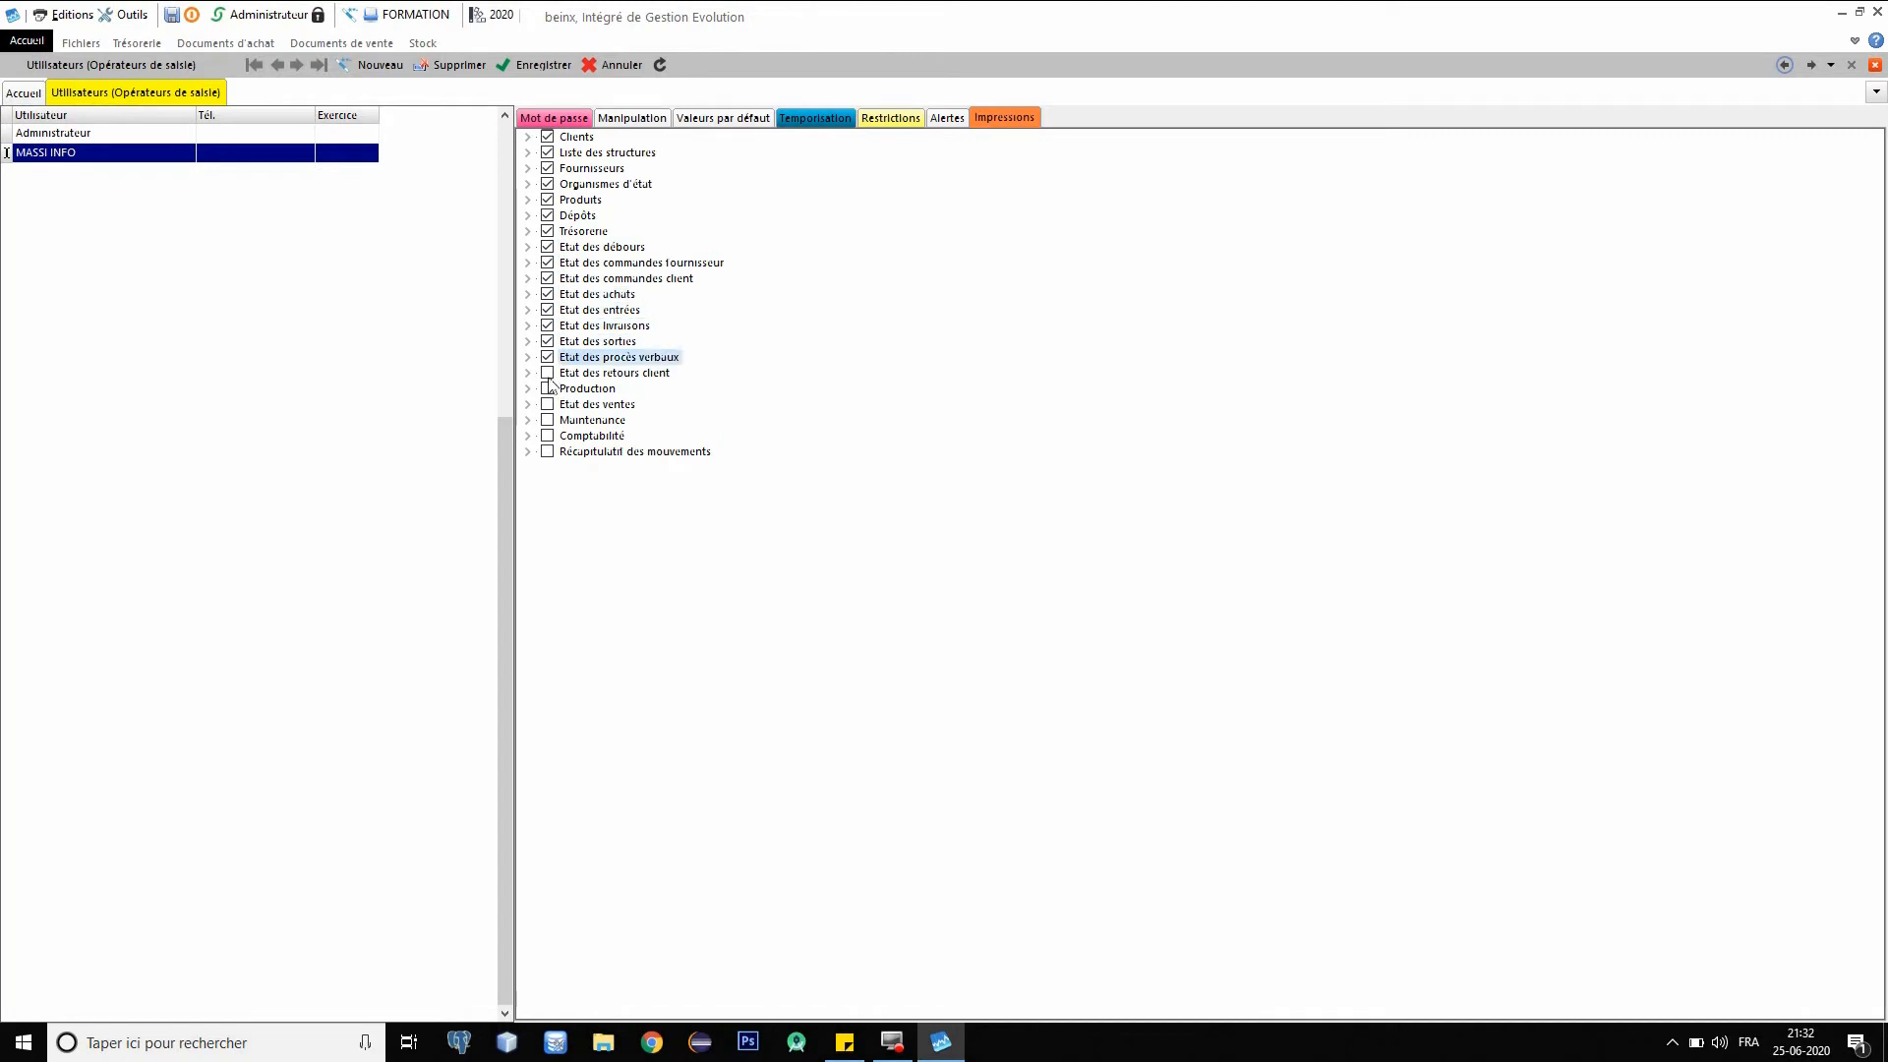
pyautogui.click(549, 376)
pyautogui.click(547, 389)
pyautogui.click(548, 405)
pyautogui.click(548, 420)
pyautogui.click(547, 436)
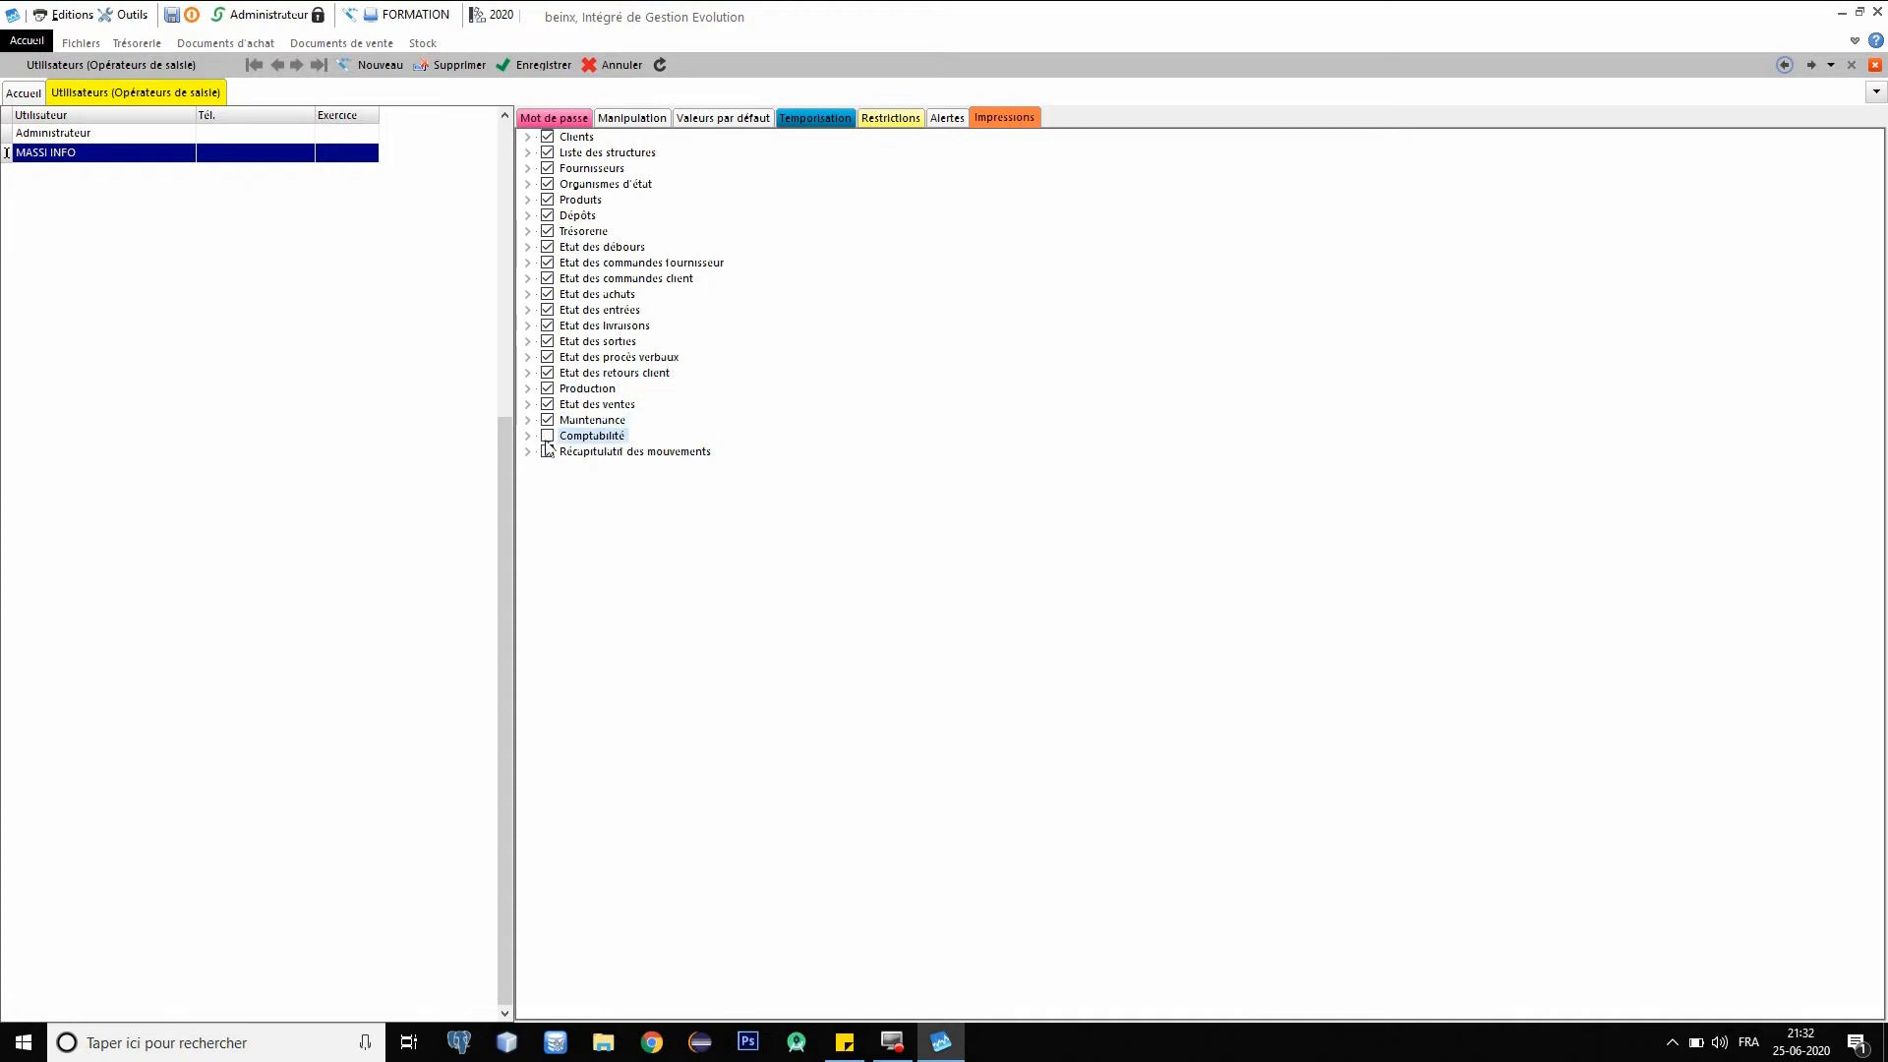
pyautogui.click(548, 452)
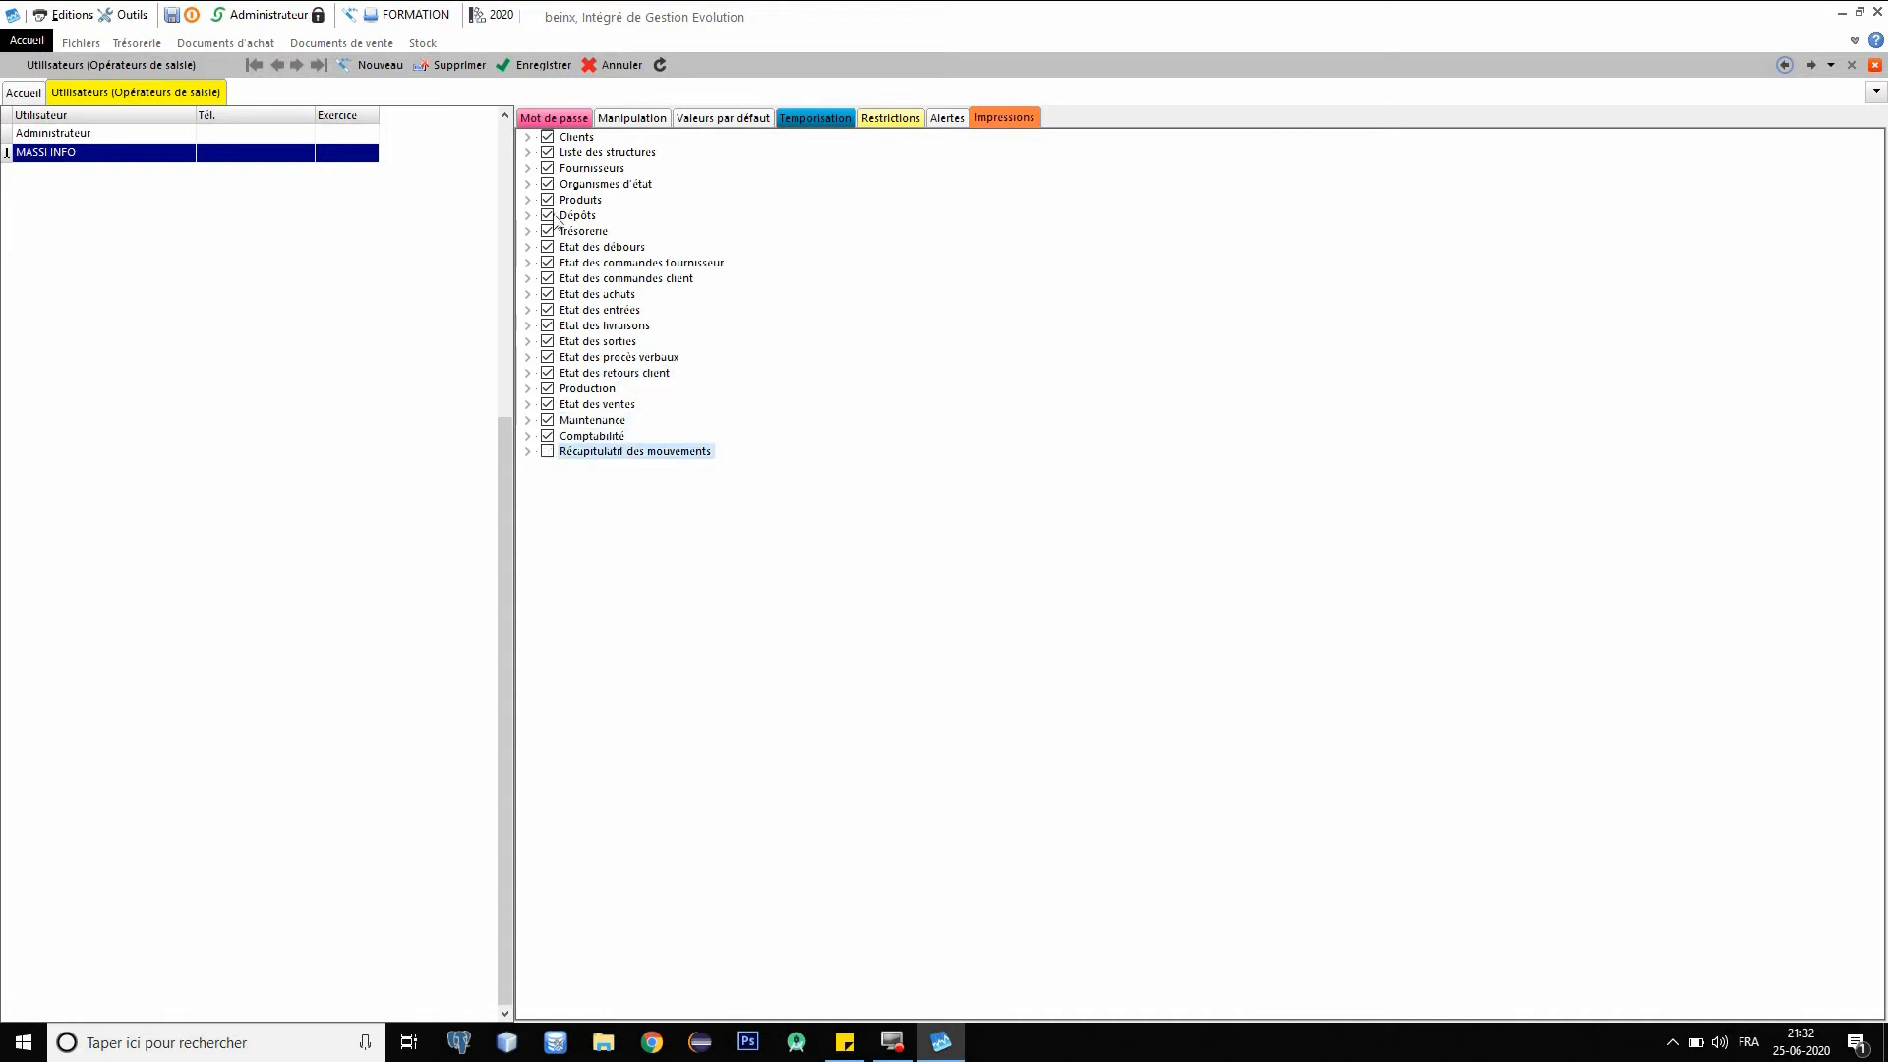
pyautogui.click(543, 69)
# Switch the session from Administrateur to MASSI INFO, entering that user's password.
pyautogui.click(232, 13)
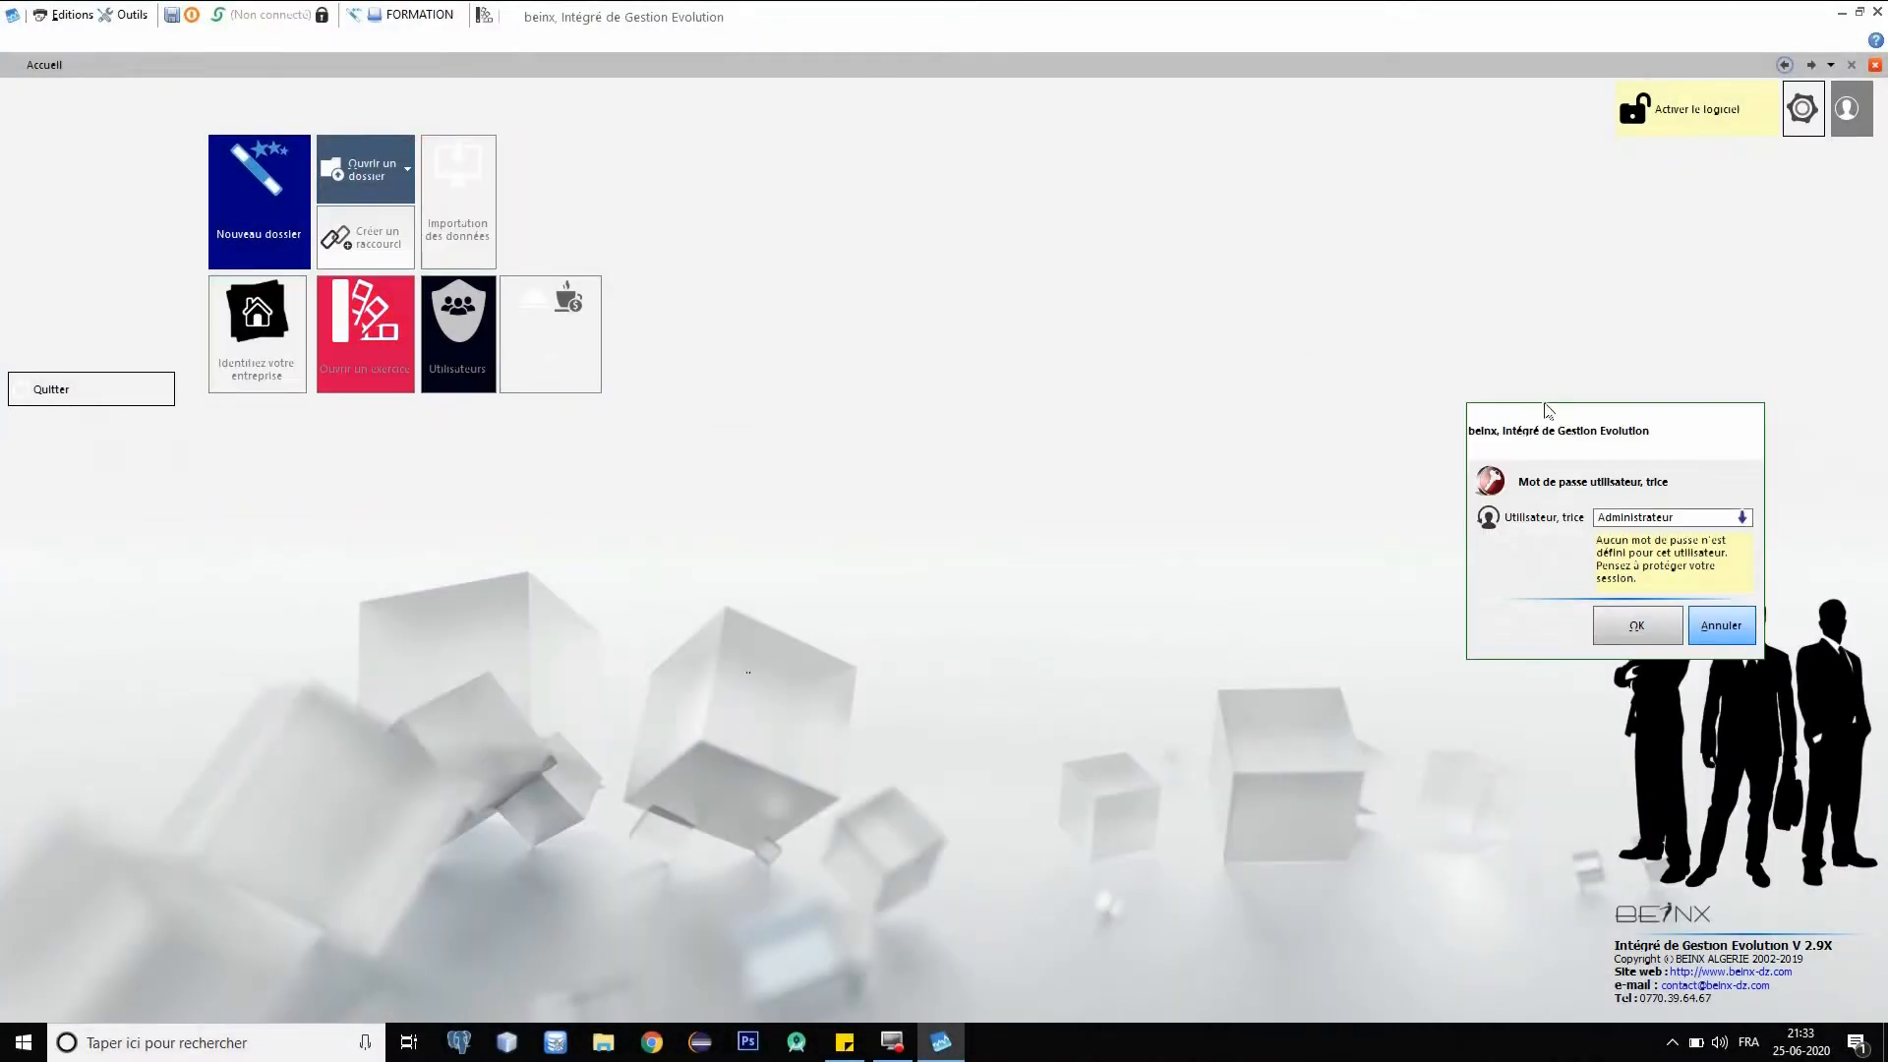
pyautogui.moveTo(1547, 411); pyautogui.dragTo(1035, 299)
pyautogui.click(1179, 406)
pyautogui.press('Down')
pyautogui.press('Up')
pyautogui.press('Down')
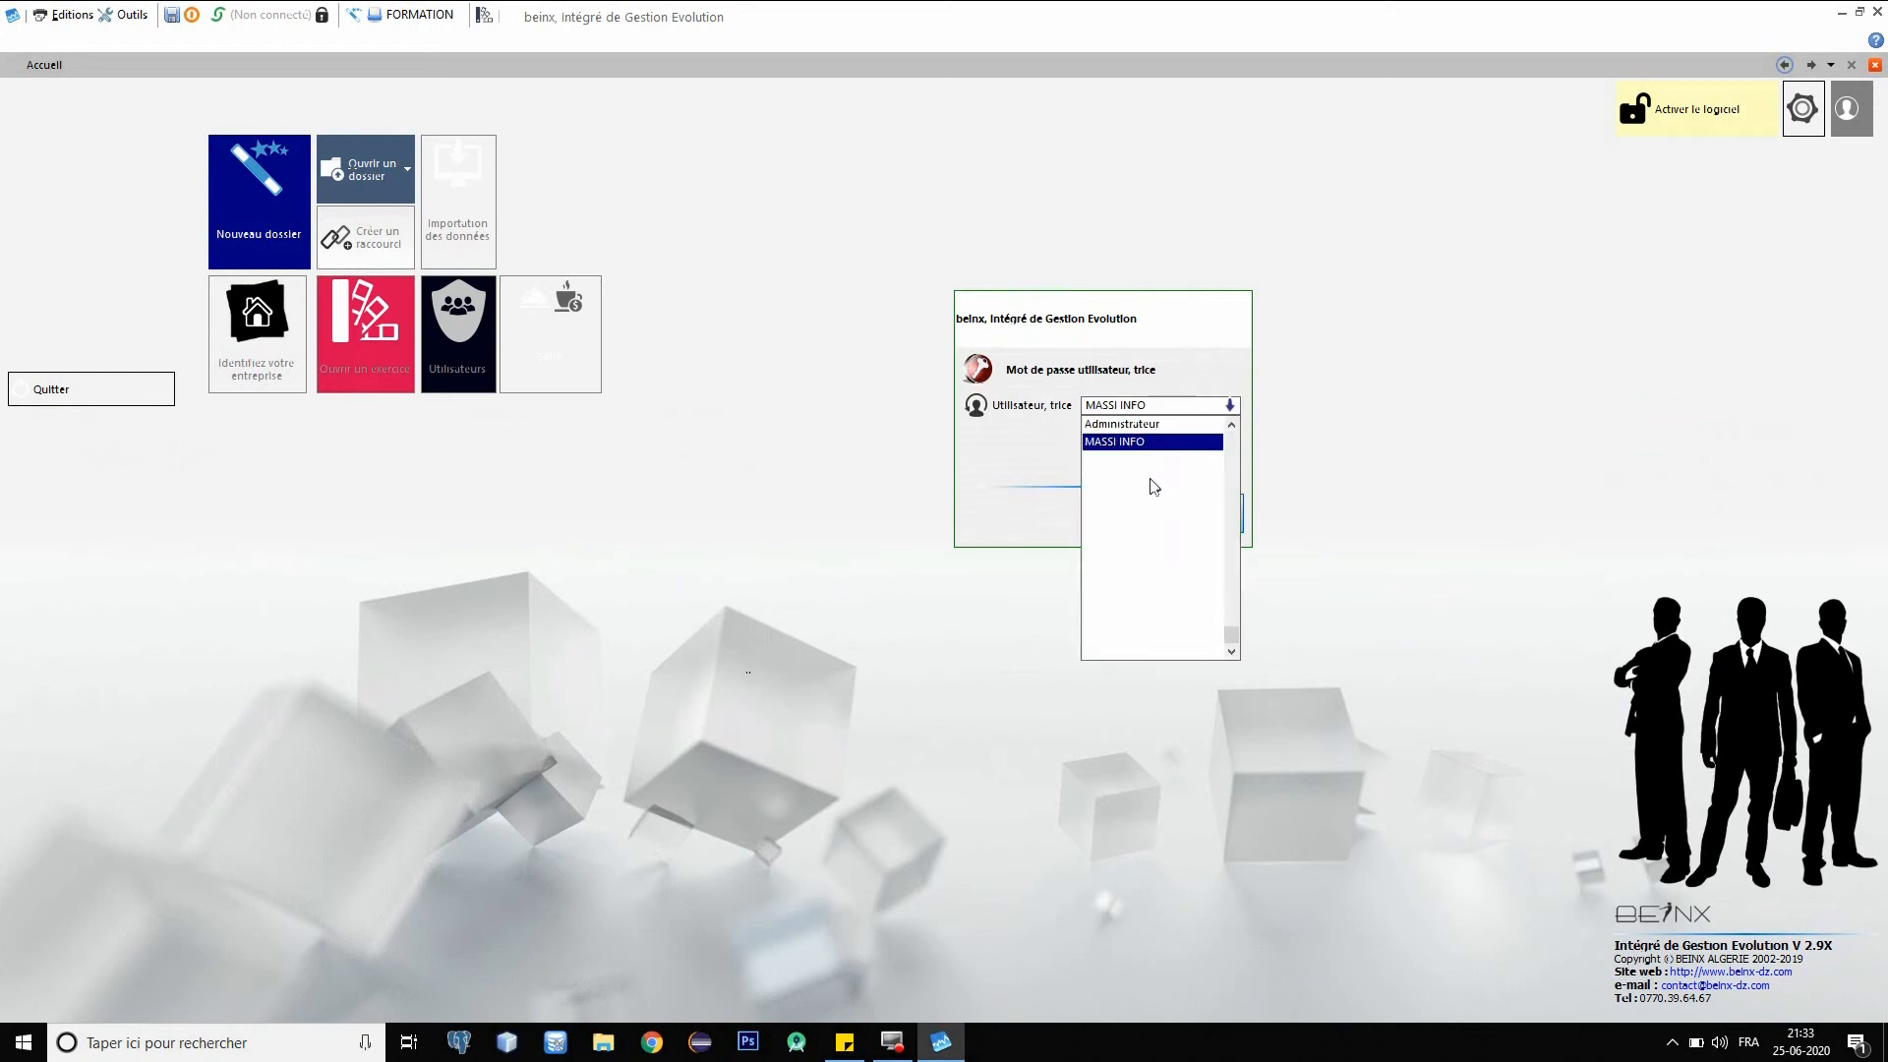
pyautogui.click(1113, 442)
pyautogui.click(1110, 438)
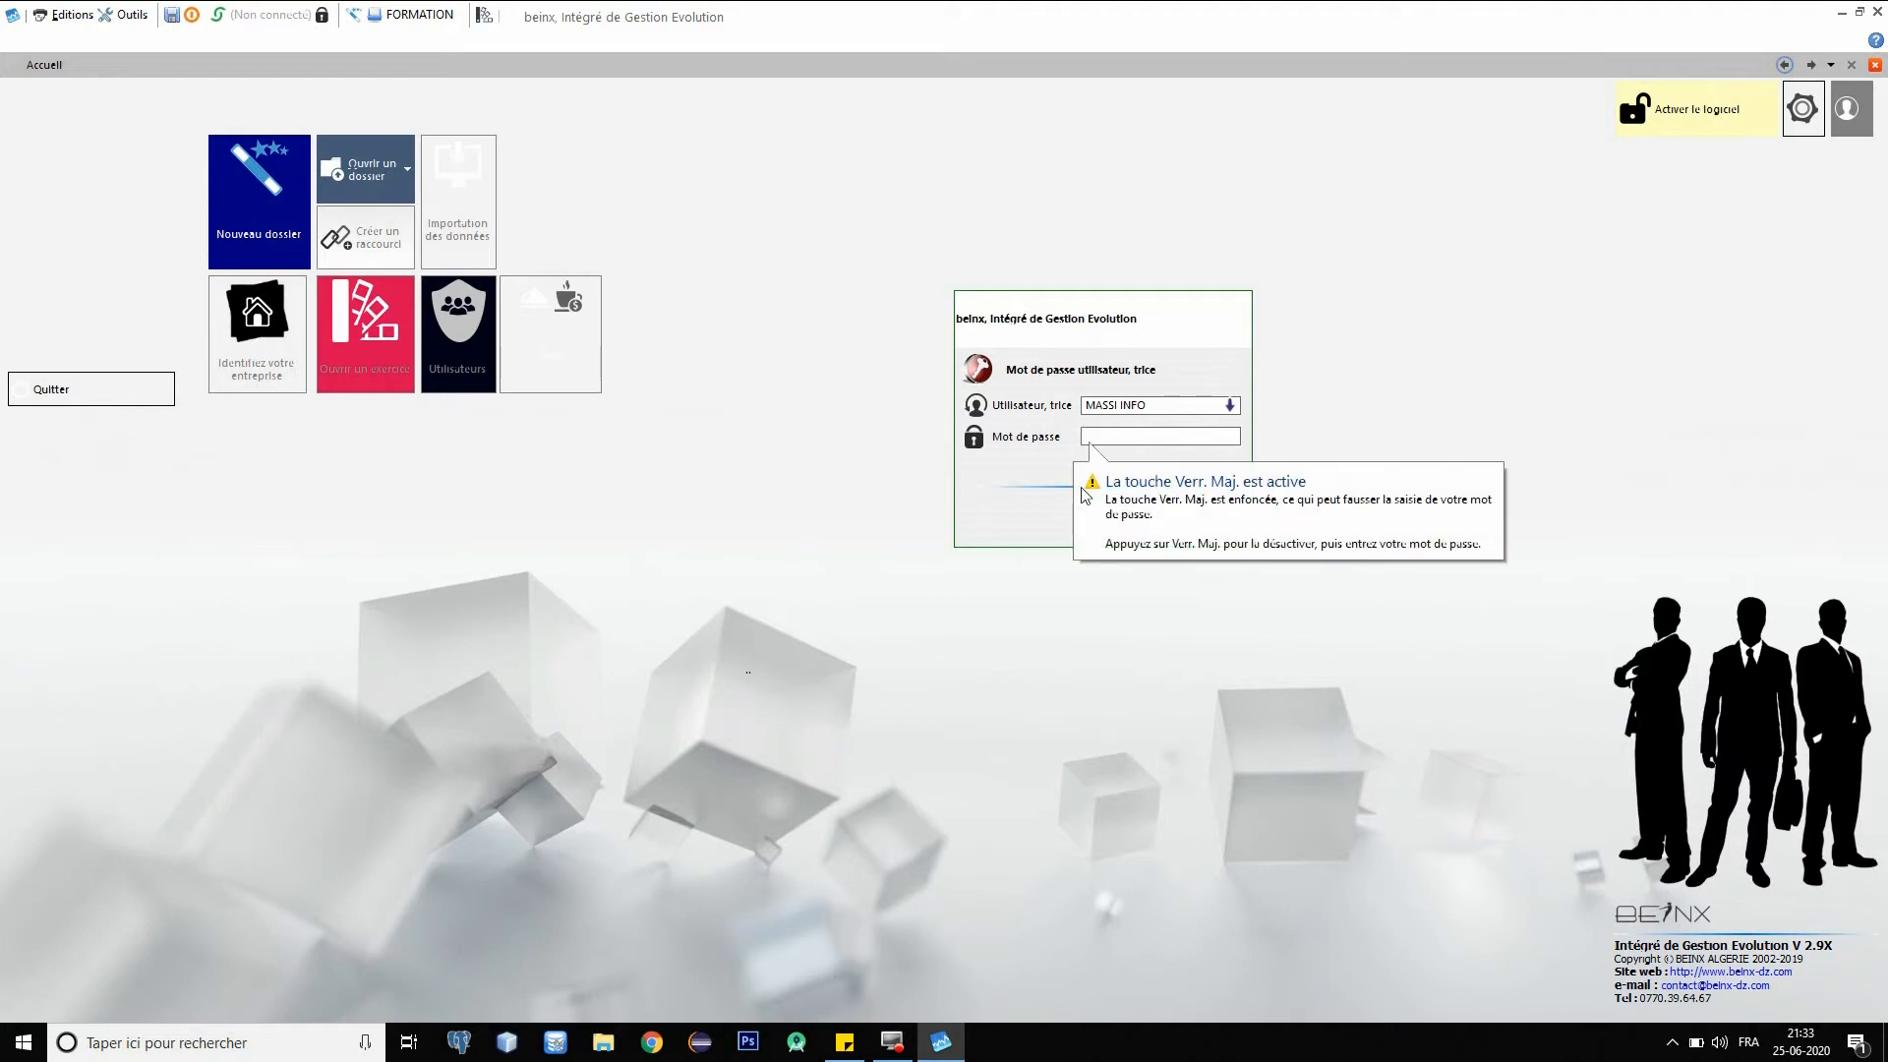
pyautogui.write('••')
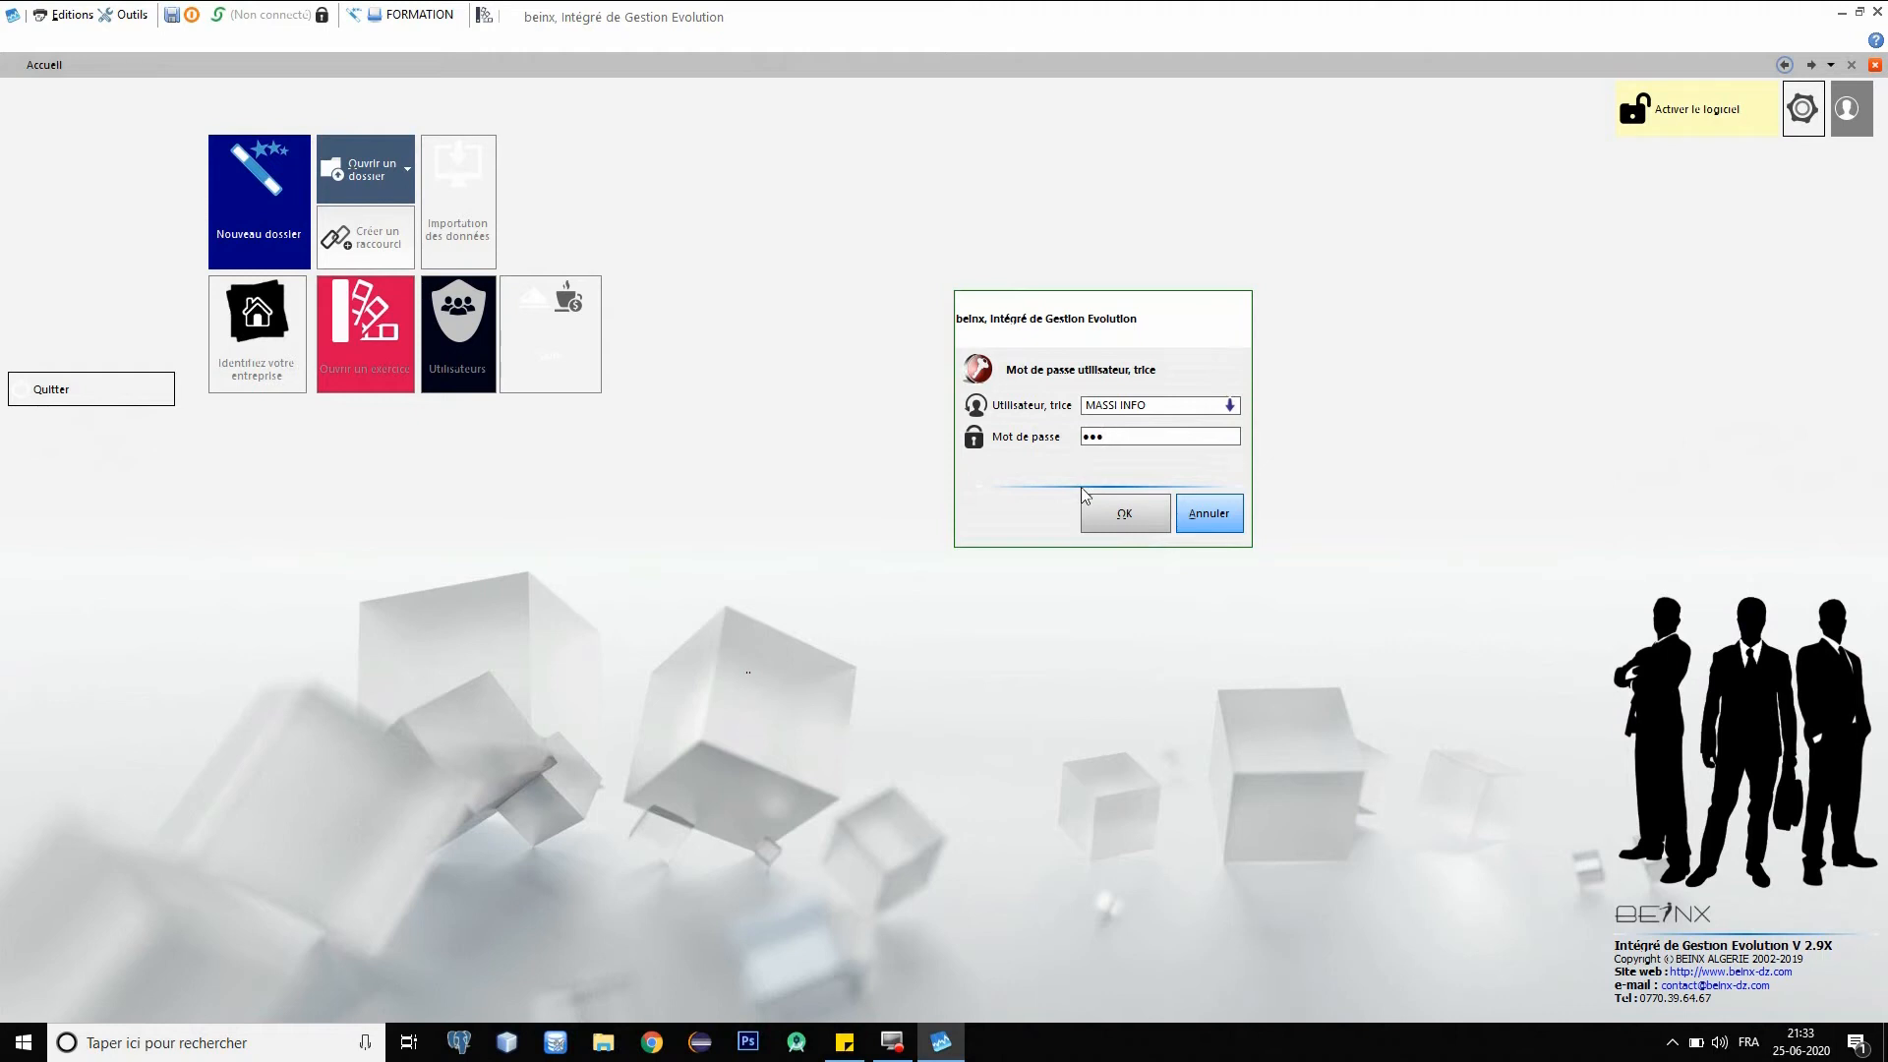
pyautogui.click(1127, 523)
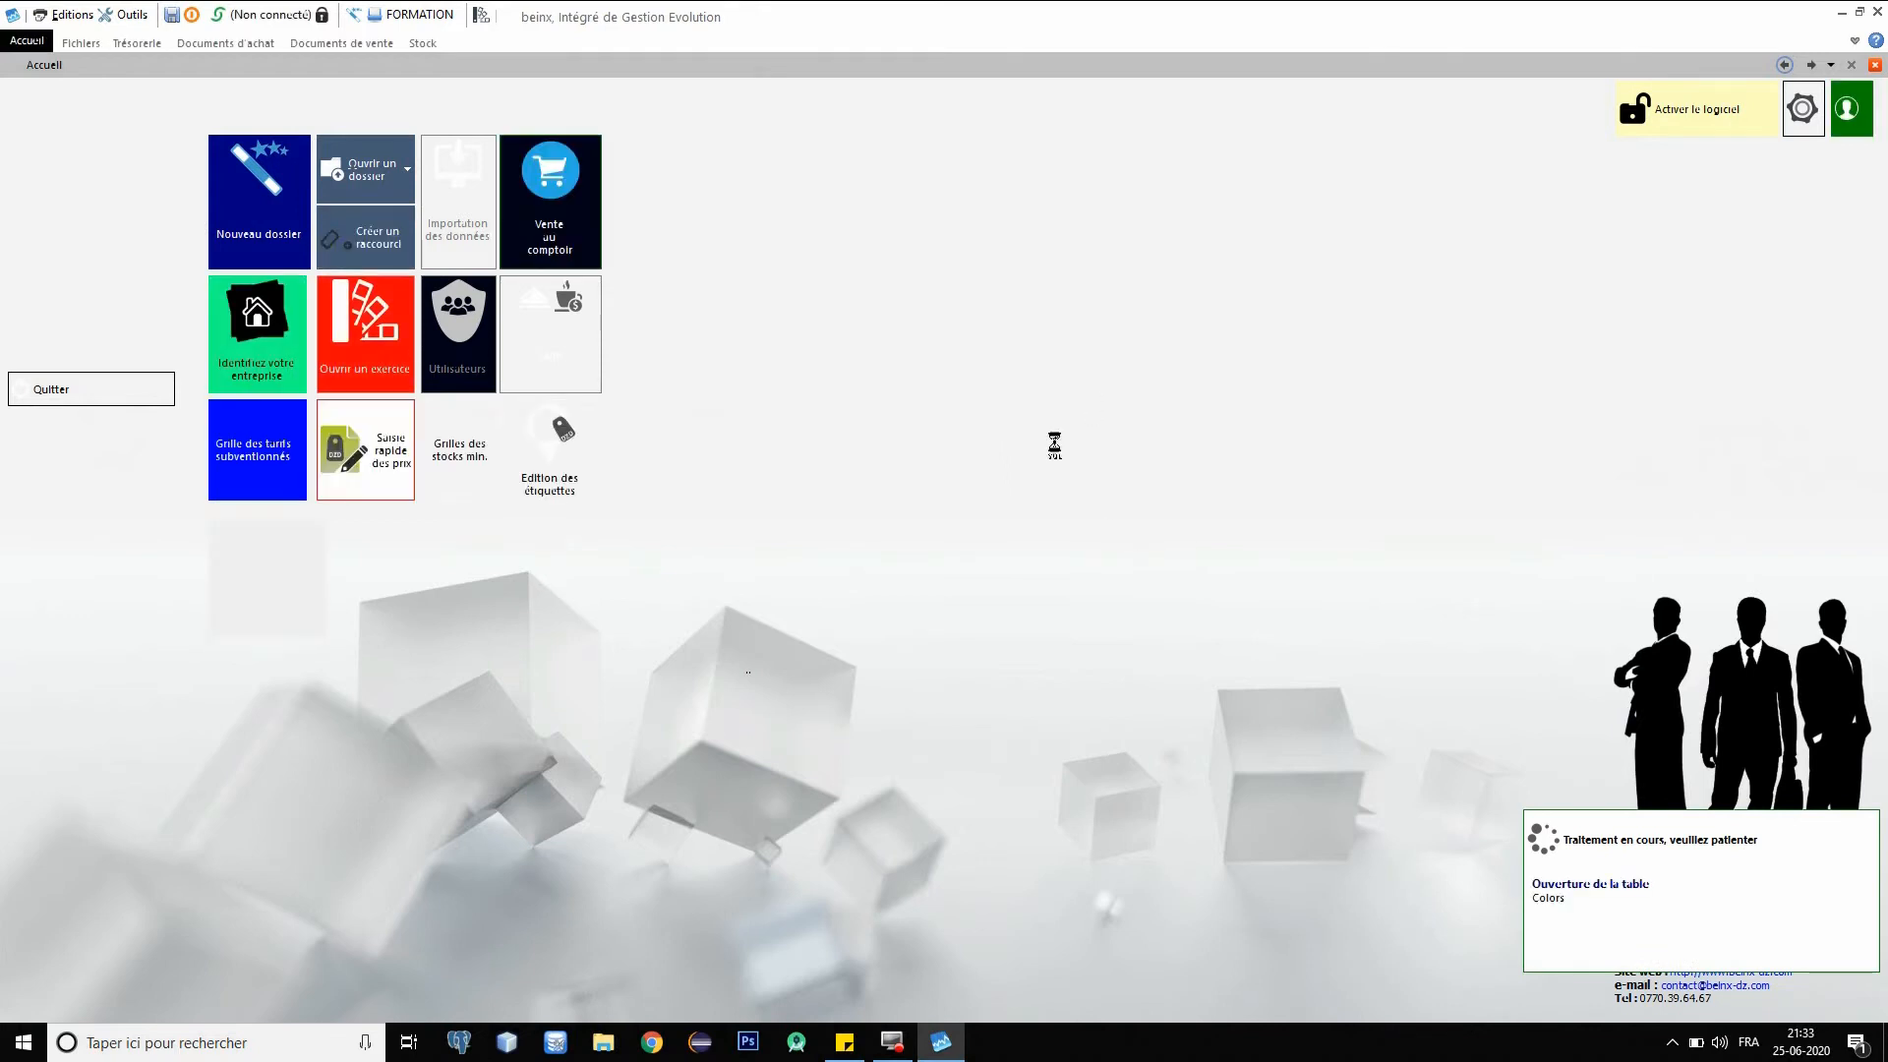
# Open the client list from the sales documents area and look through the records down to Clients divers.
pyautogui.click(379, 44)
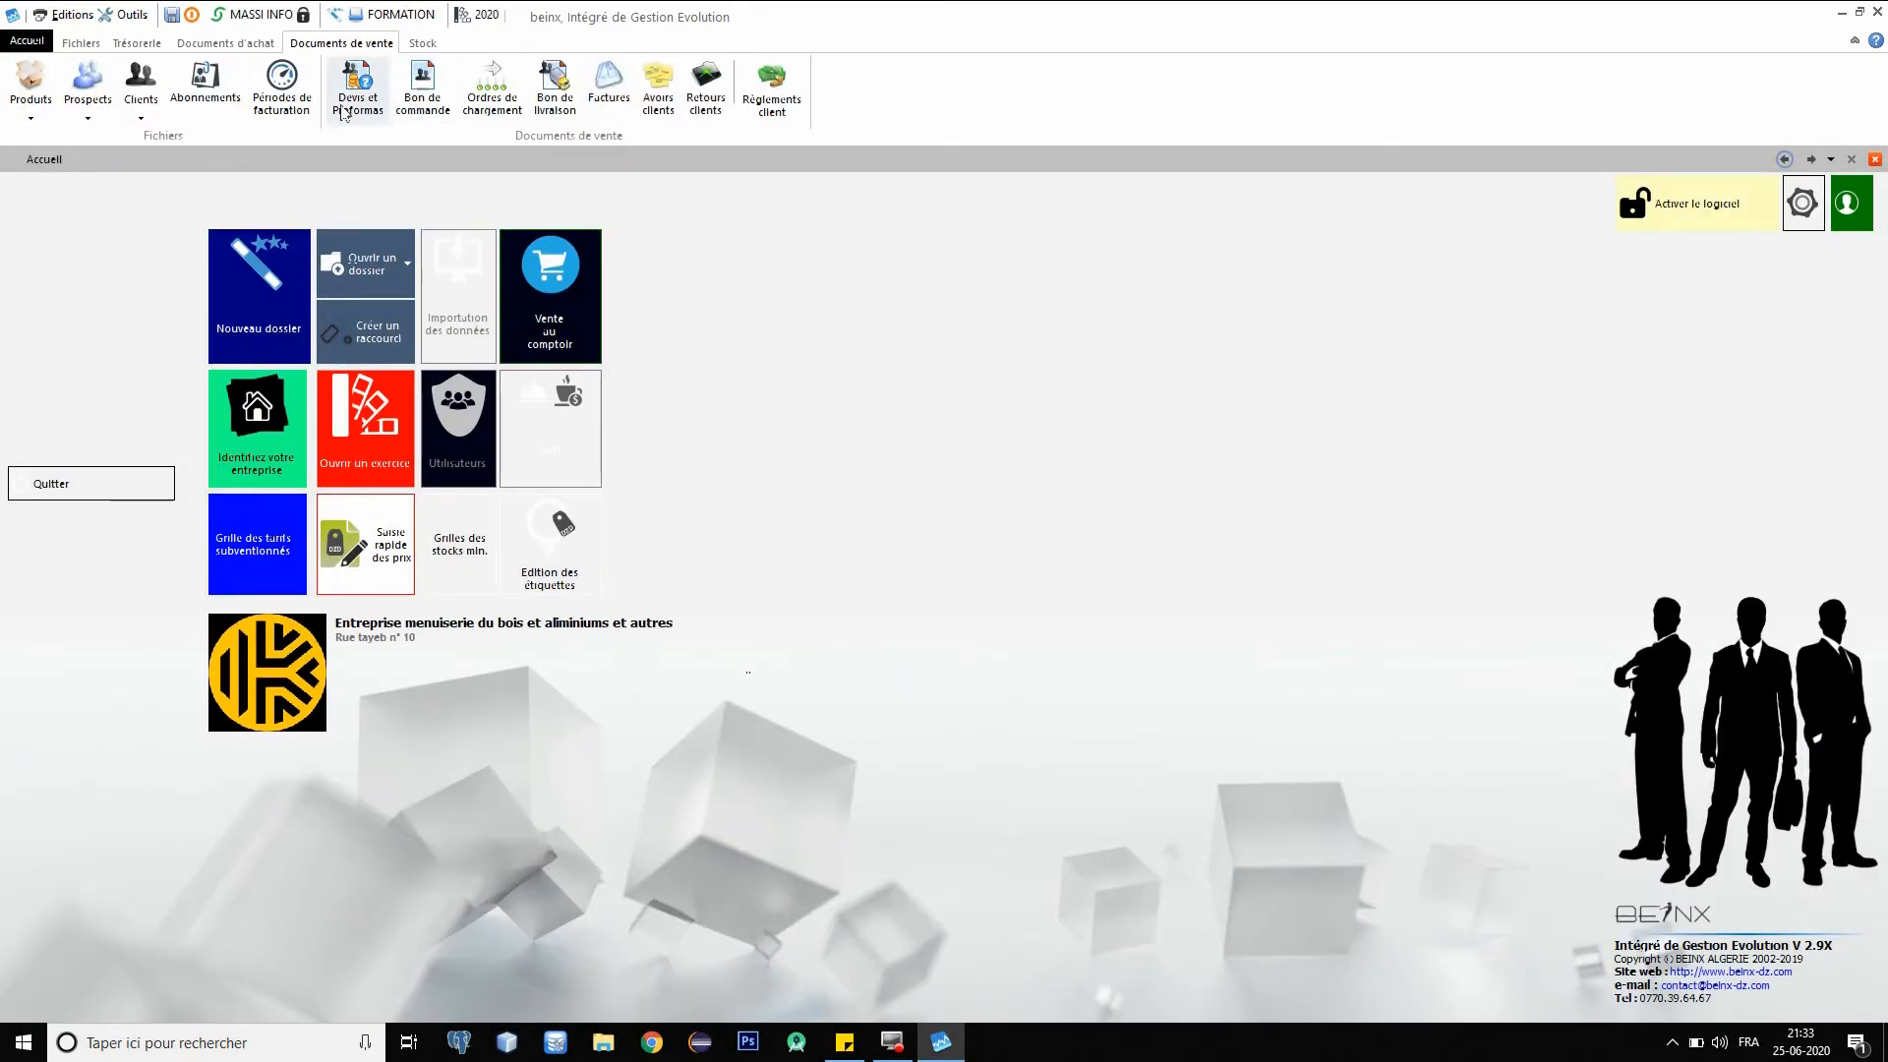
pyautogui.scroll(1, 138, 83)
pyautogui.scroll(-1, 148, 81)
pyautogui.click(152, 78)
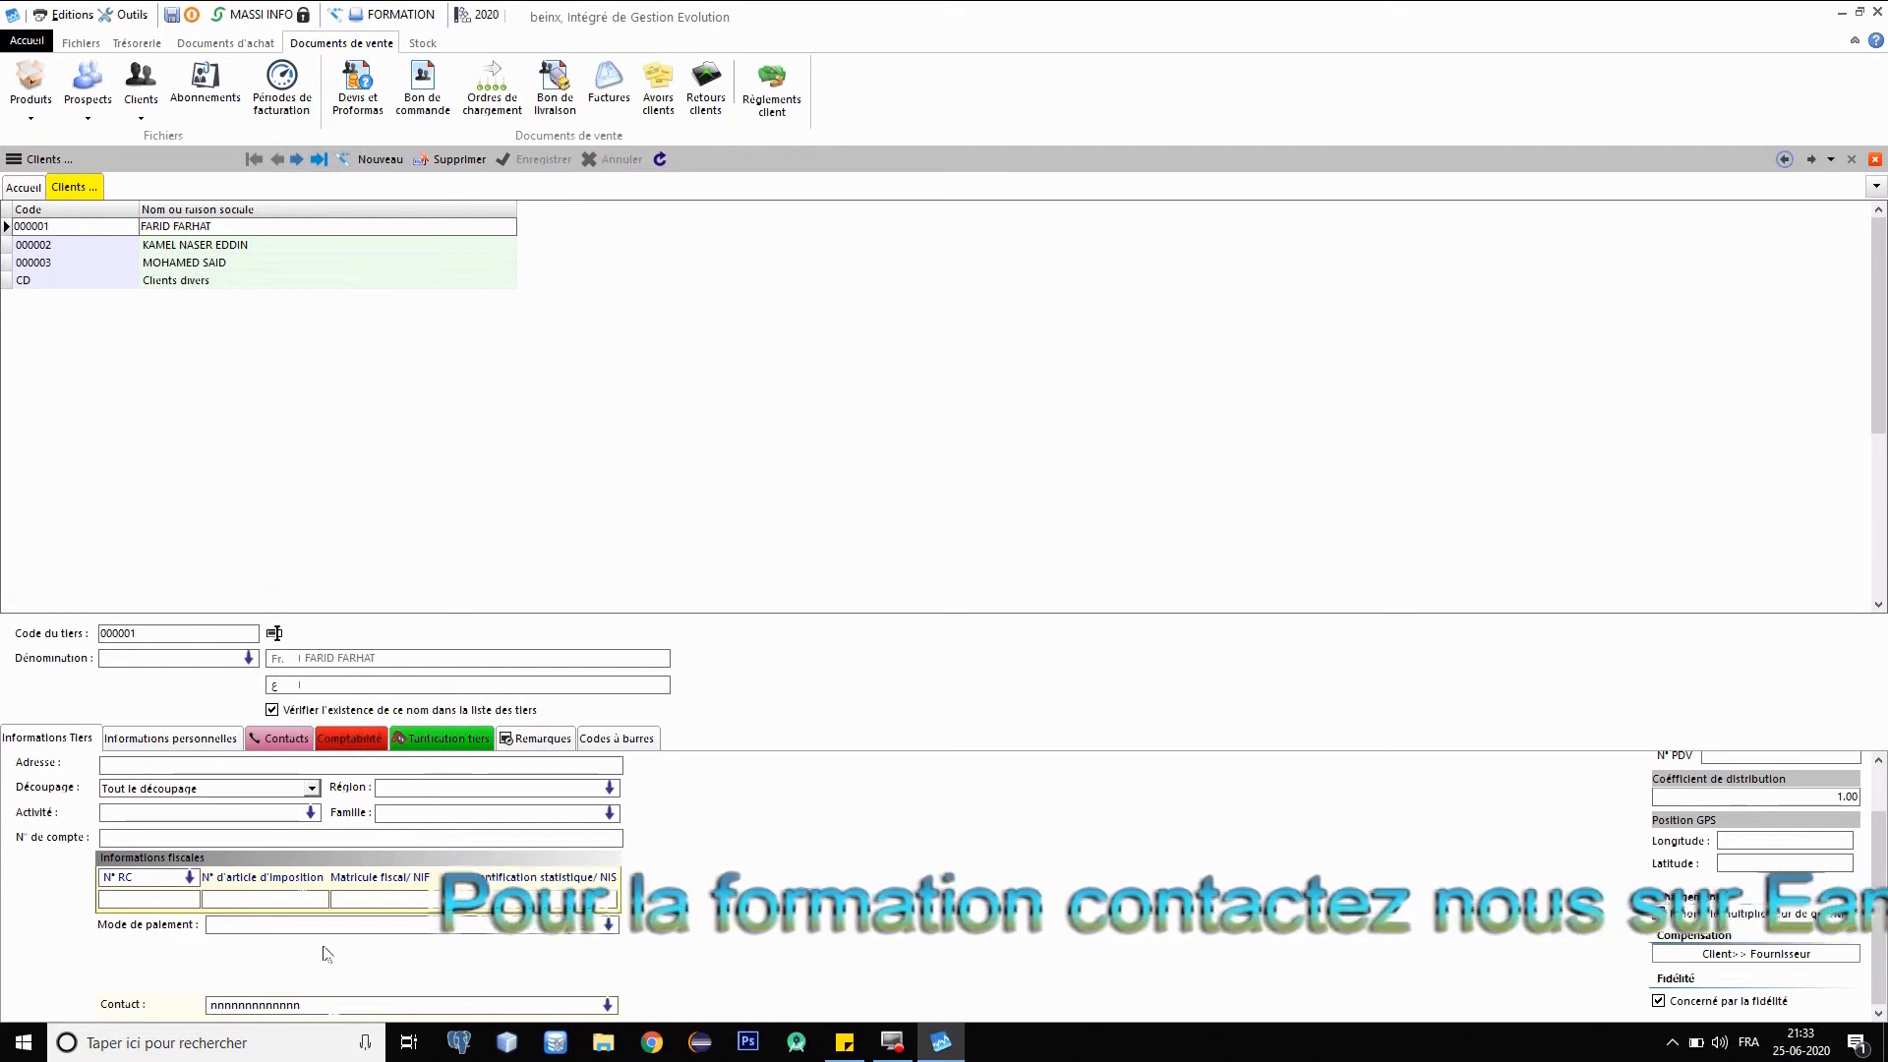
pyautogui.click(213, 243)
pyautogui.click(208, 279)
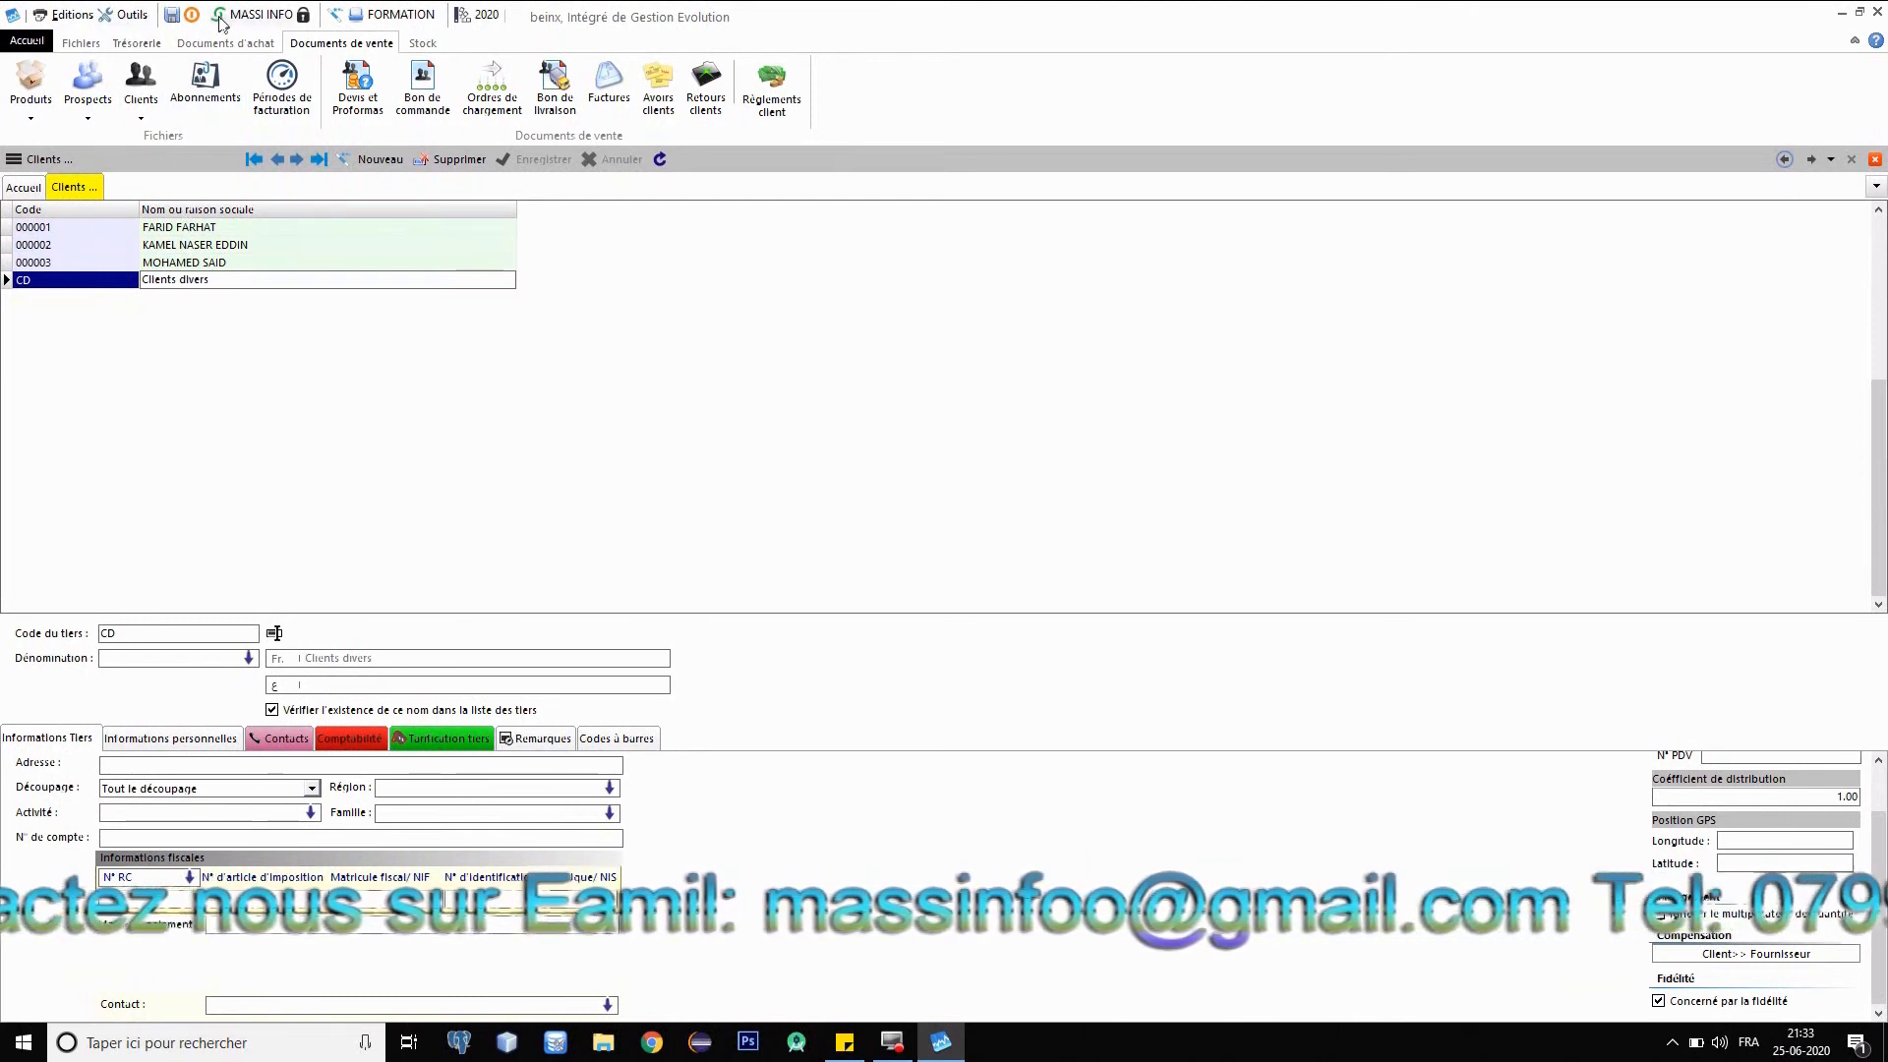
# Sign back in as Administrateur and expand the main Gestion permissions of MASSI INFO.
pyautogui.click(261, 14)
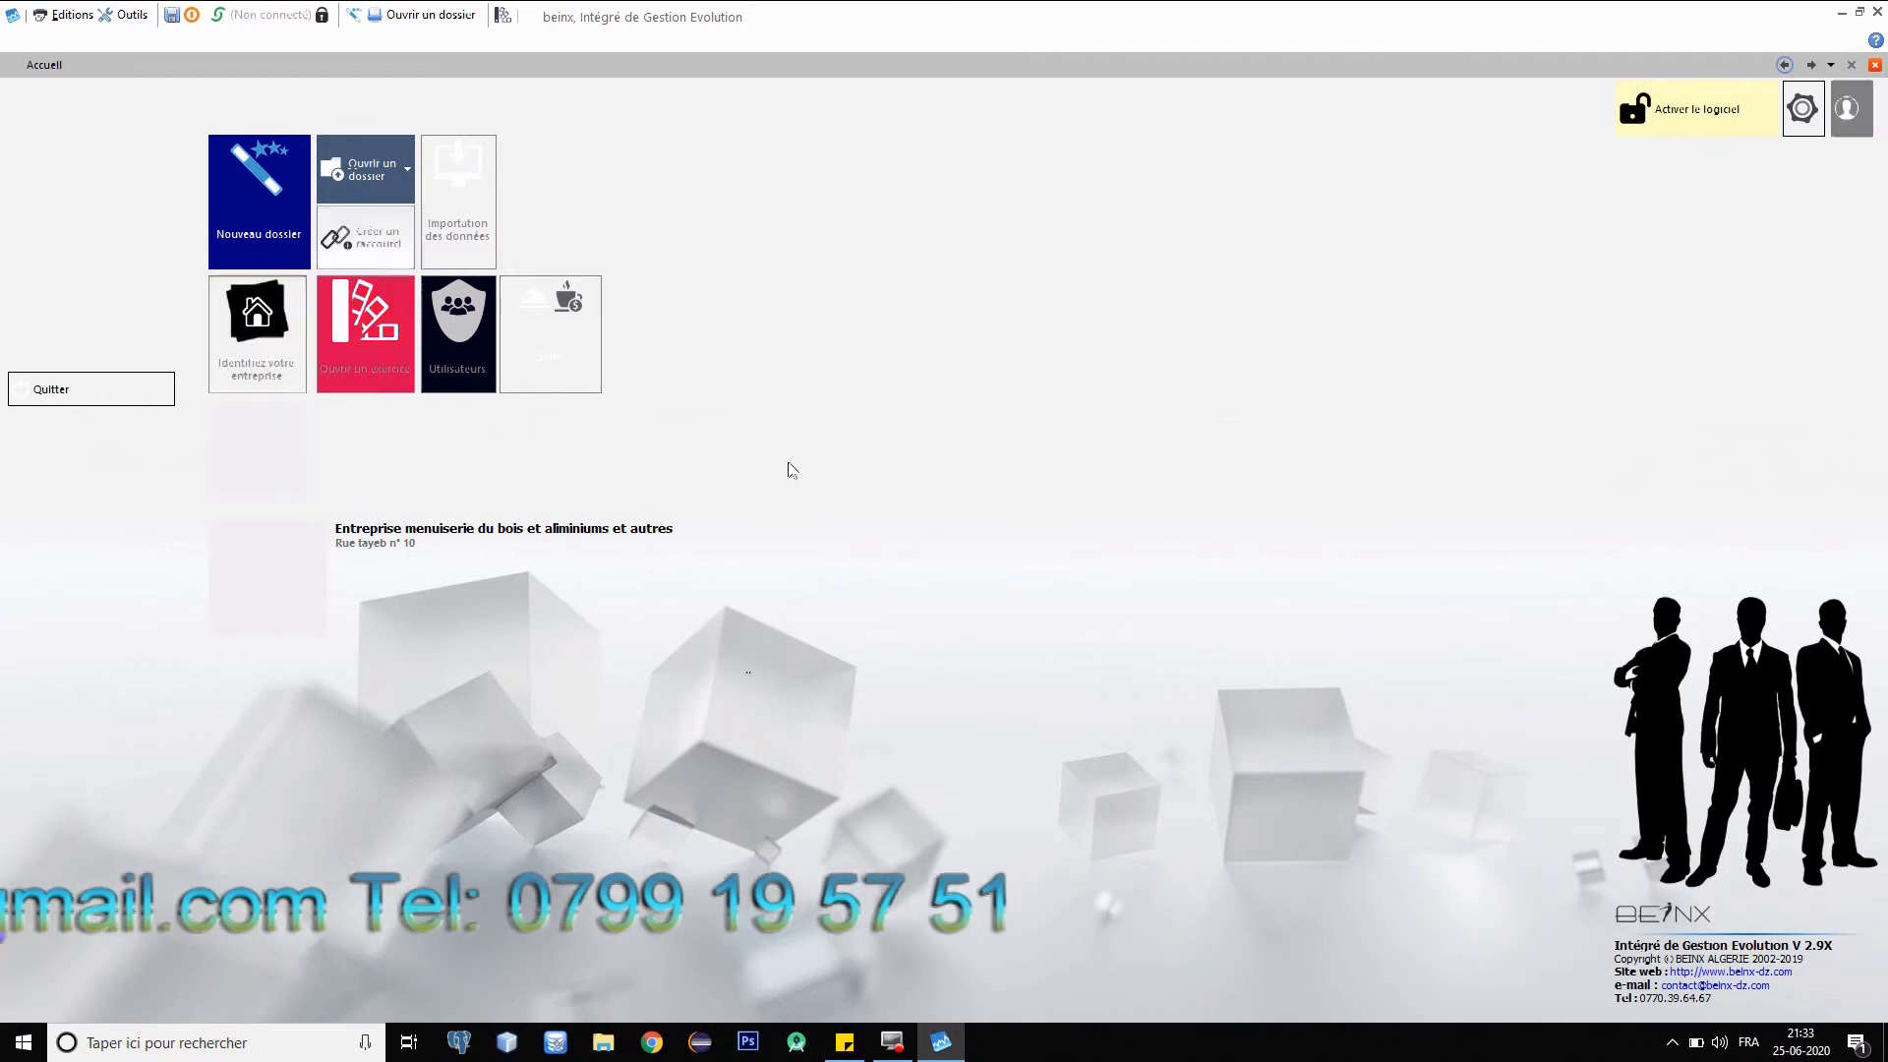
pyautogui.click(1637, 632)
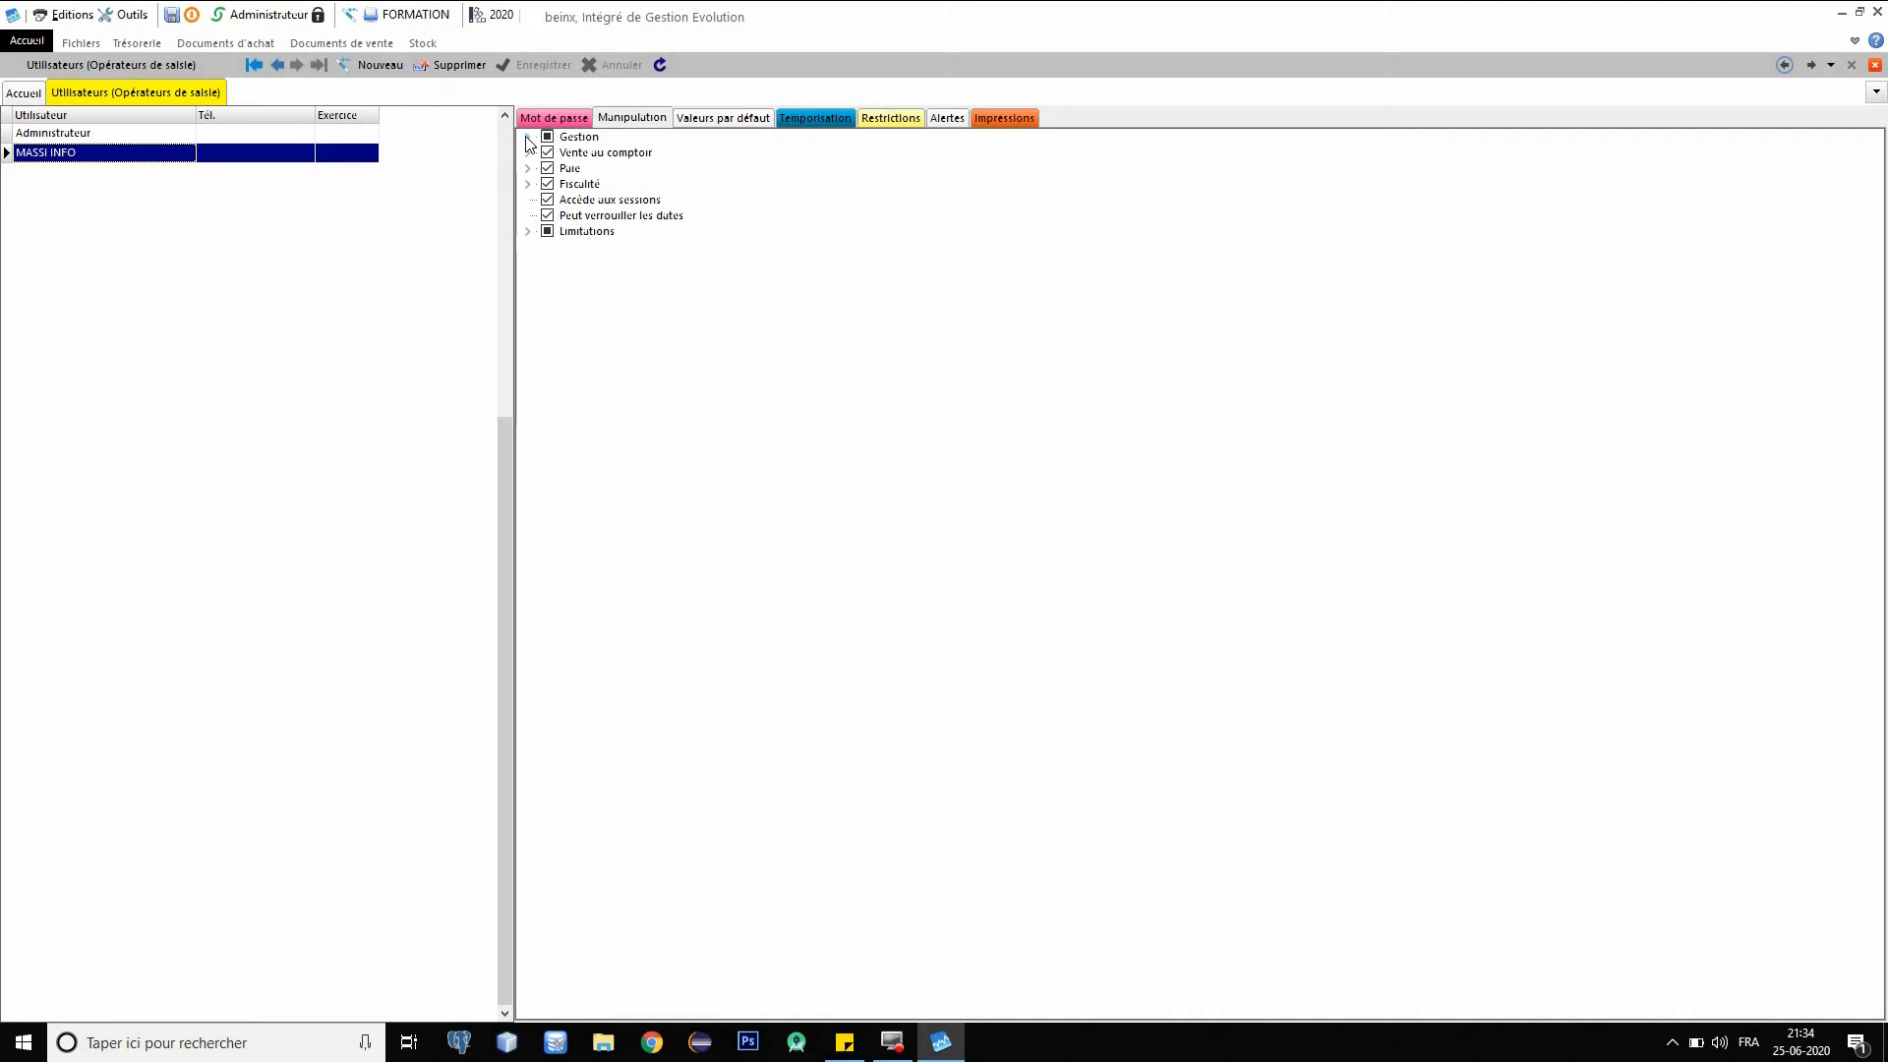
pyautogui.click(528, 138)
pyautogui.click(135, 173)
pyautogui.click(242, 157)
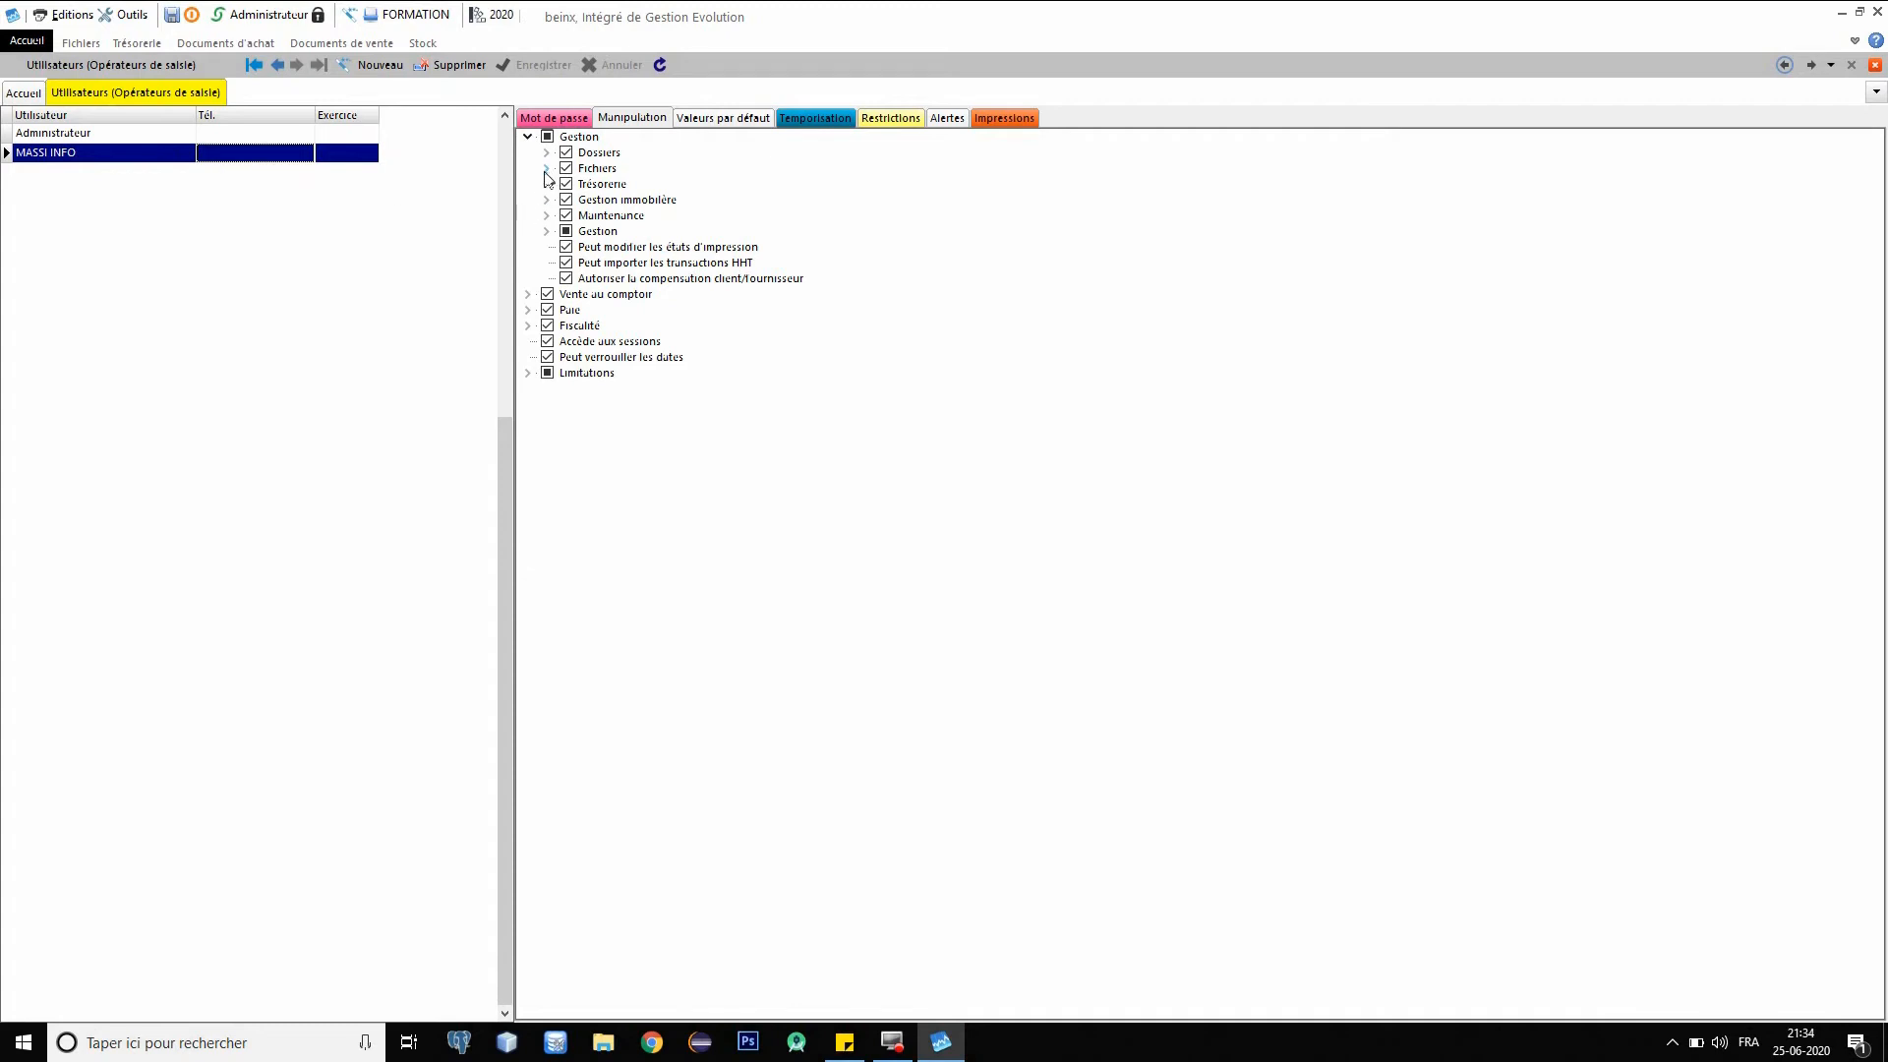
# Disable "Visualisation uniquement" for Clients in the Tiers permissions under Fichiers for MASSI INFO, and save the user.
pyautogui.click(547, 231)
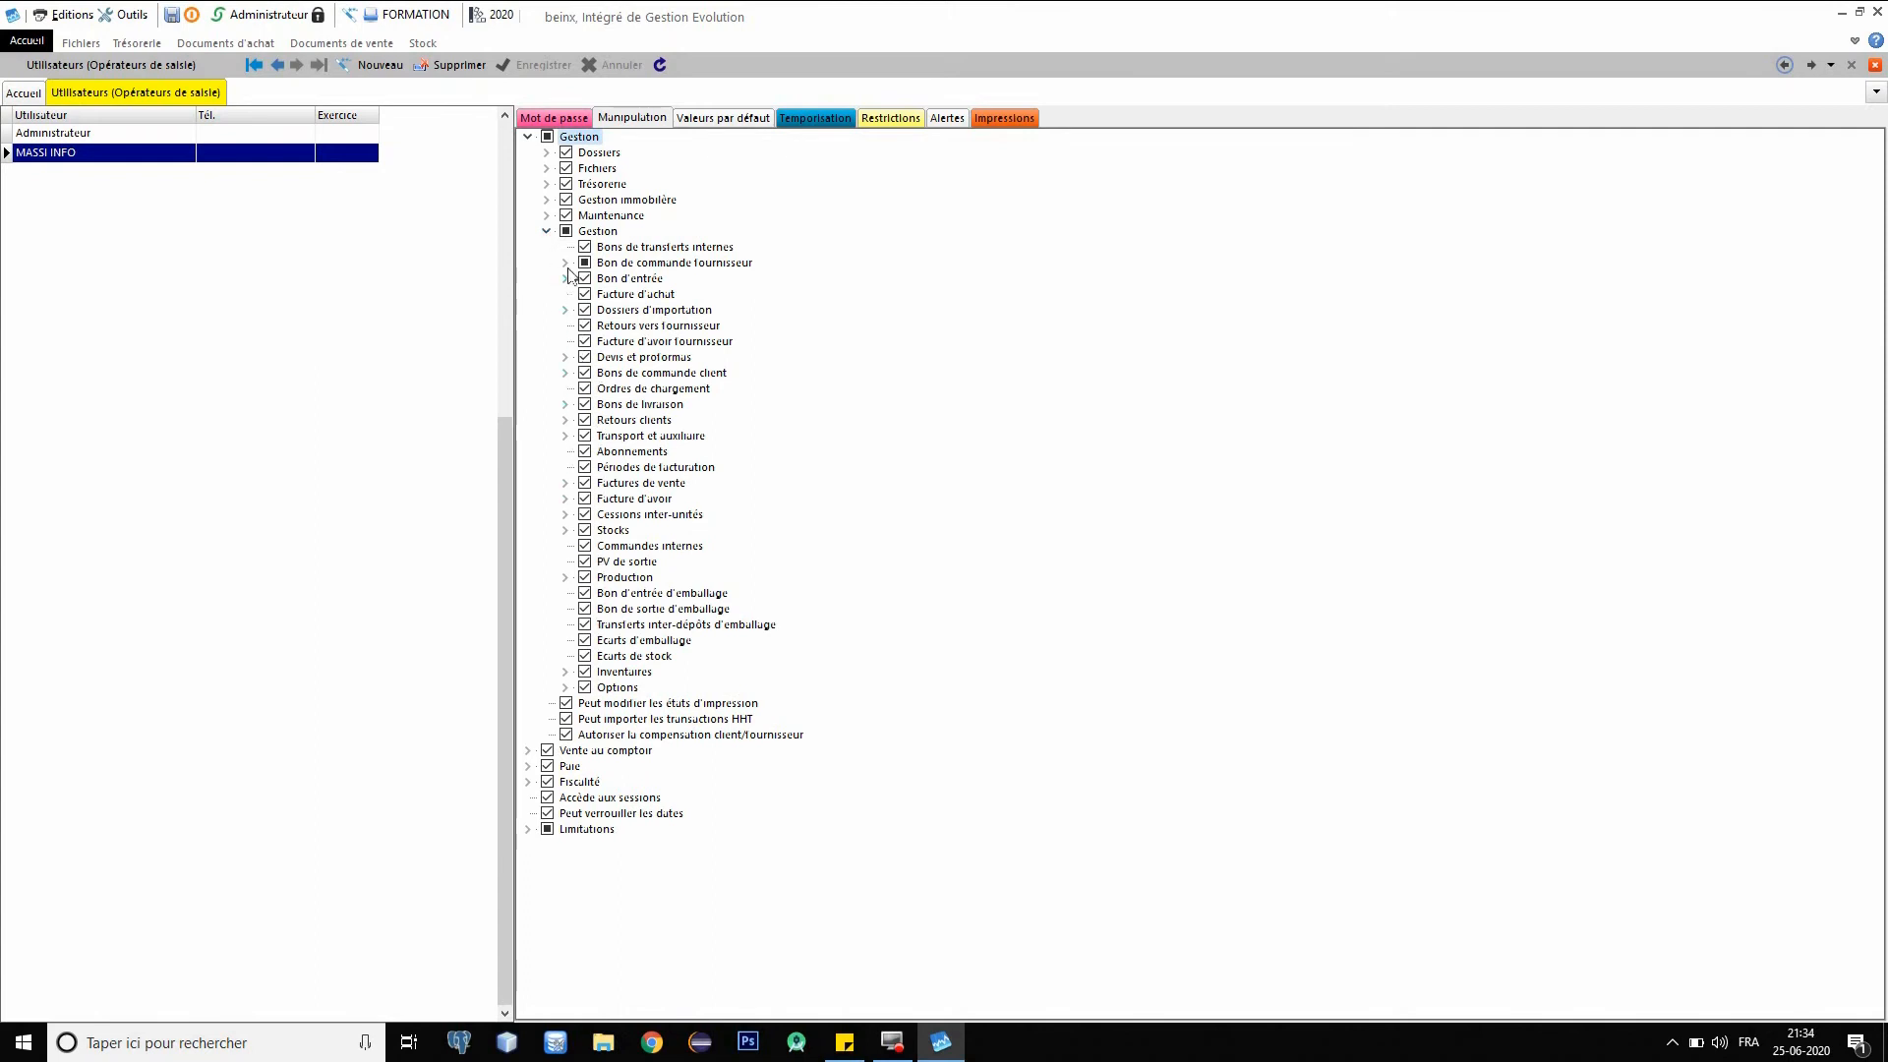
pyautogui.click(546, 231)
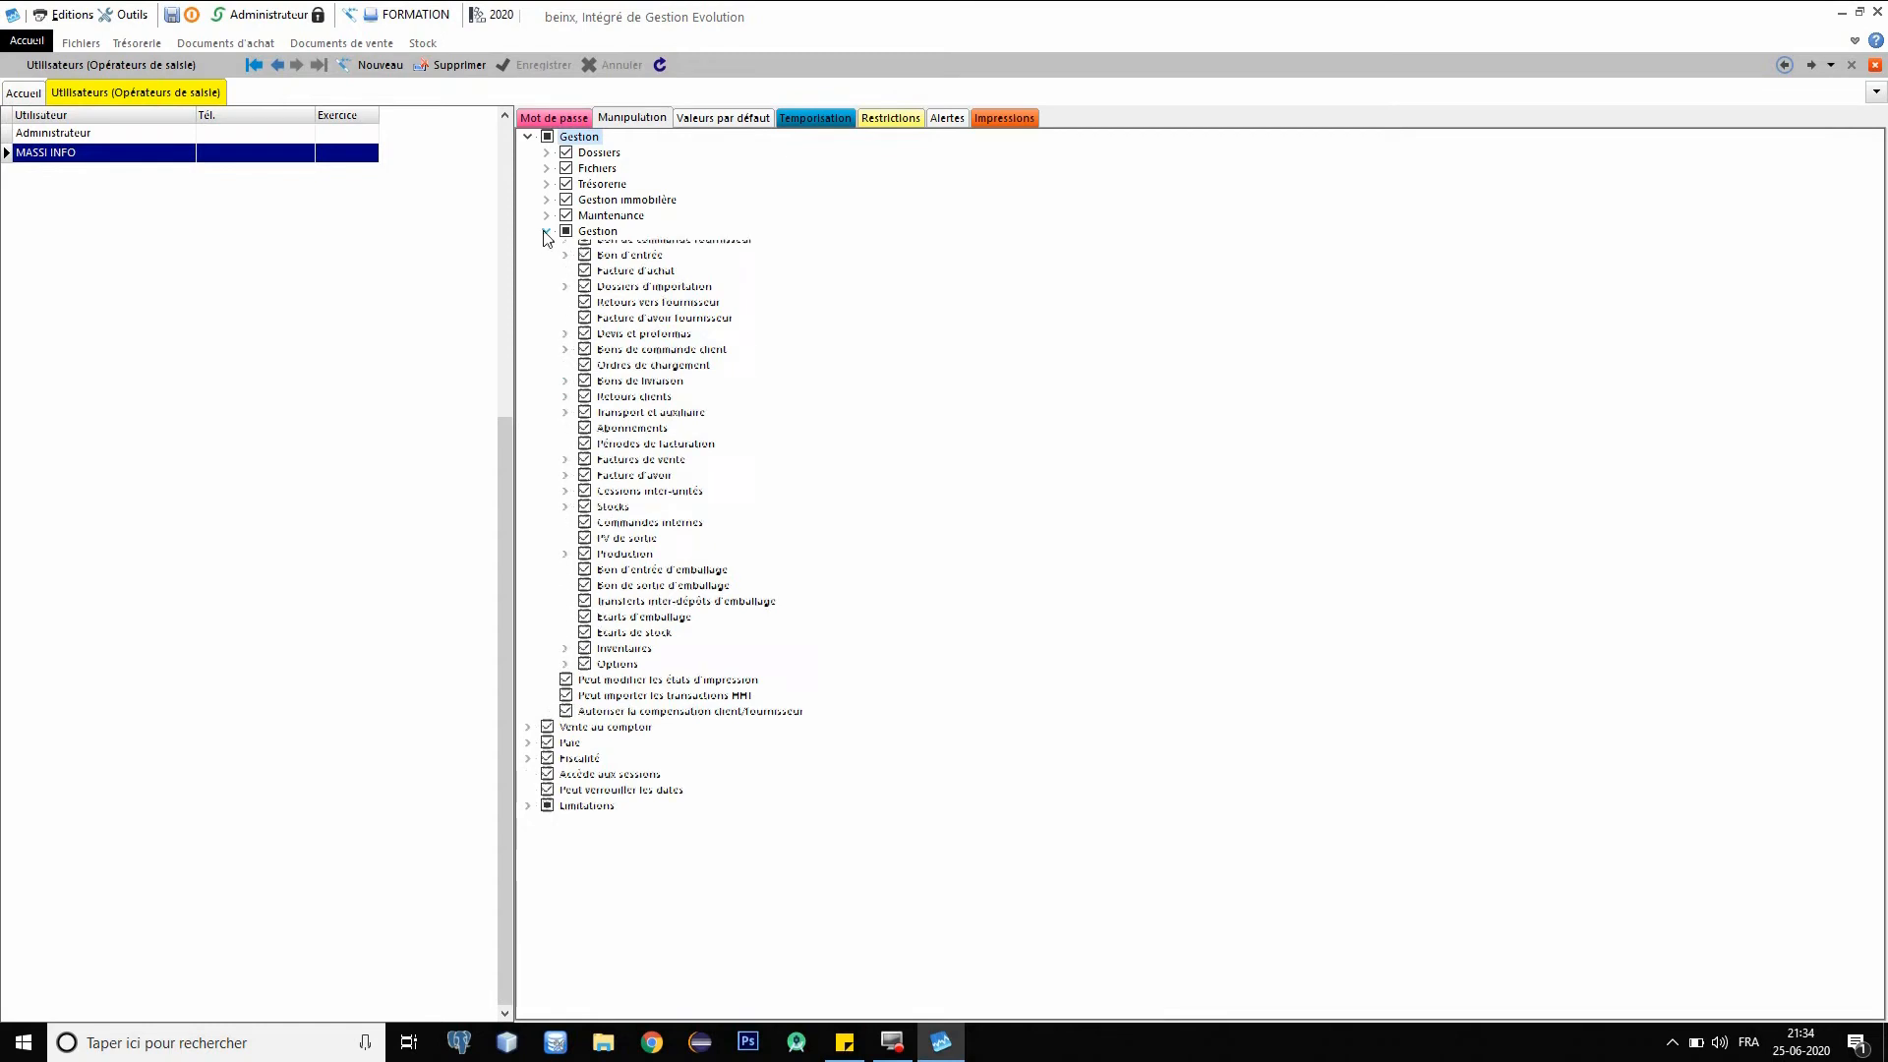
pyautogui.click(547, 169)
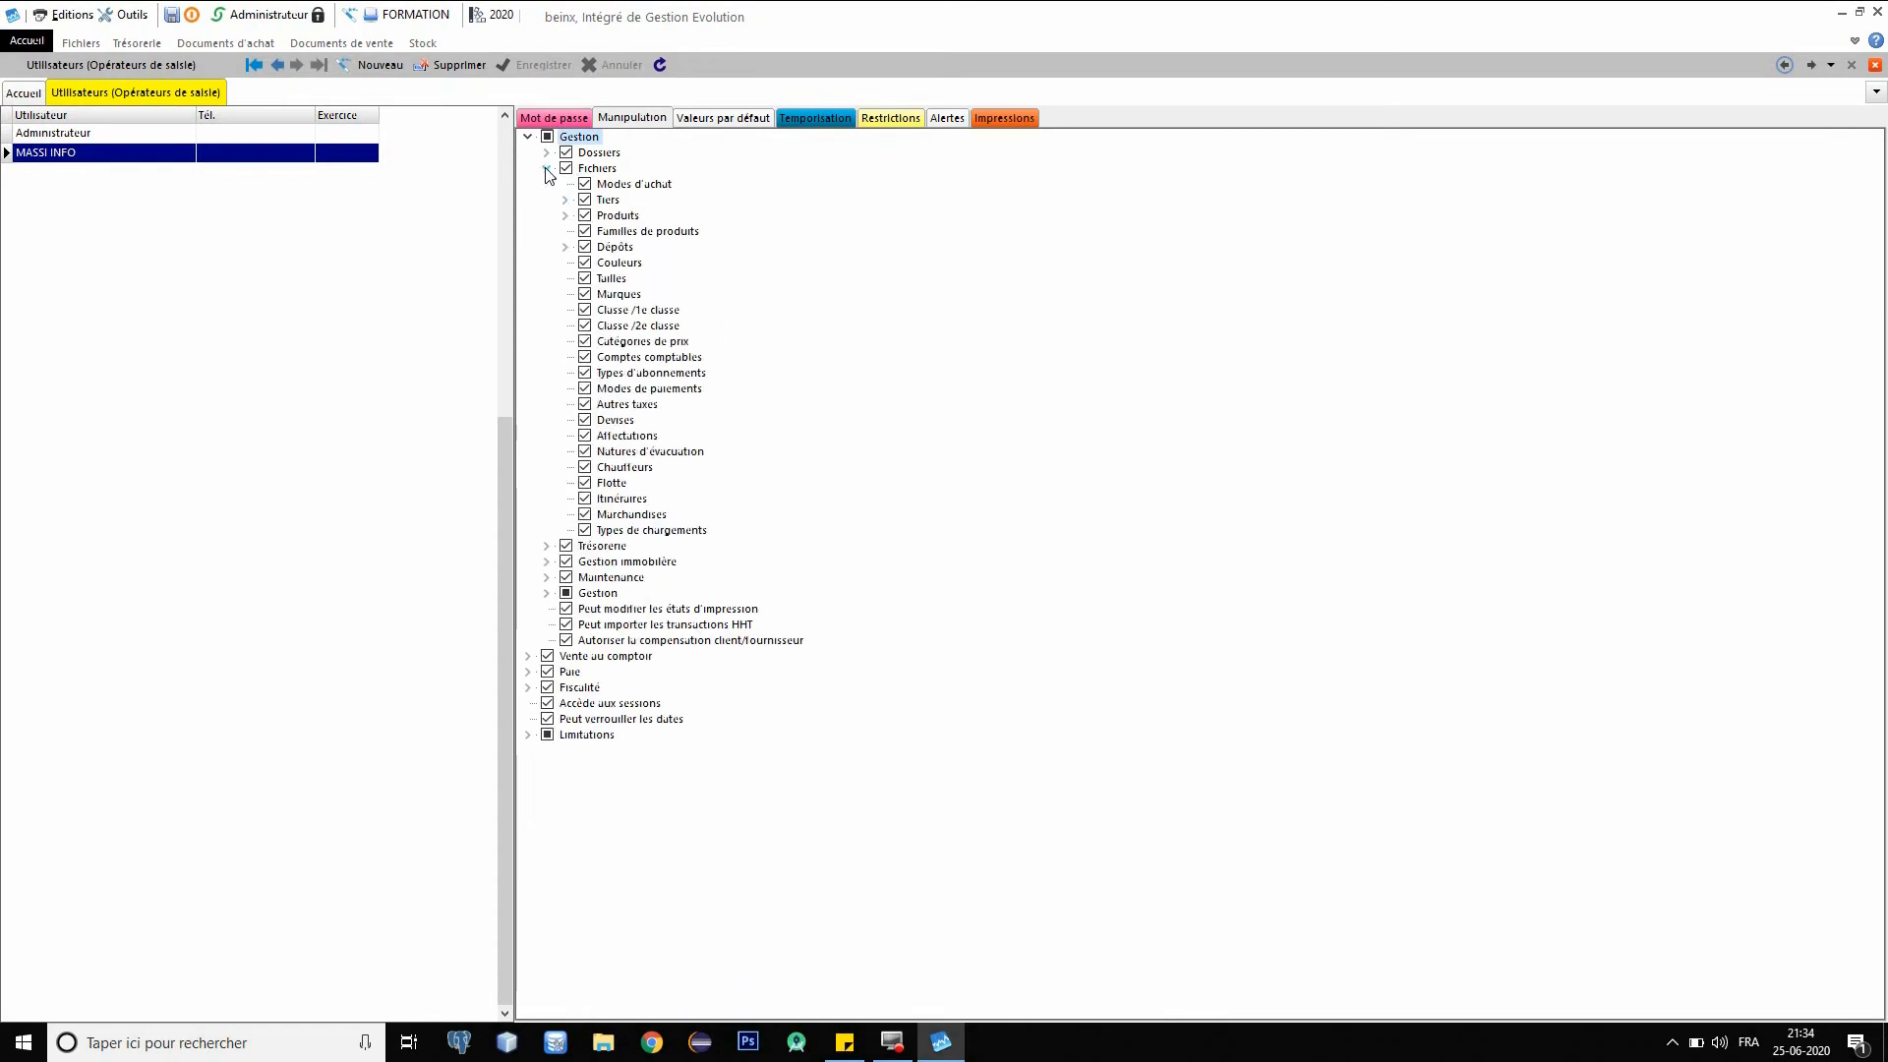
pyautogui.click(566, 201)
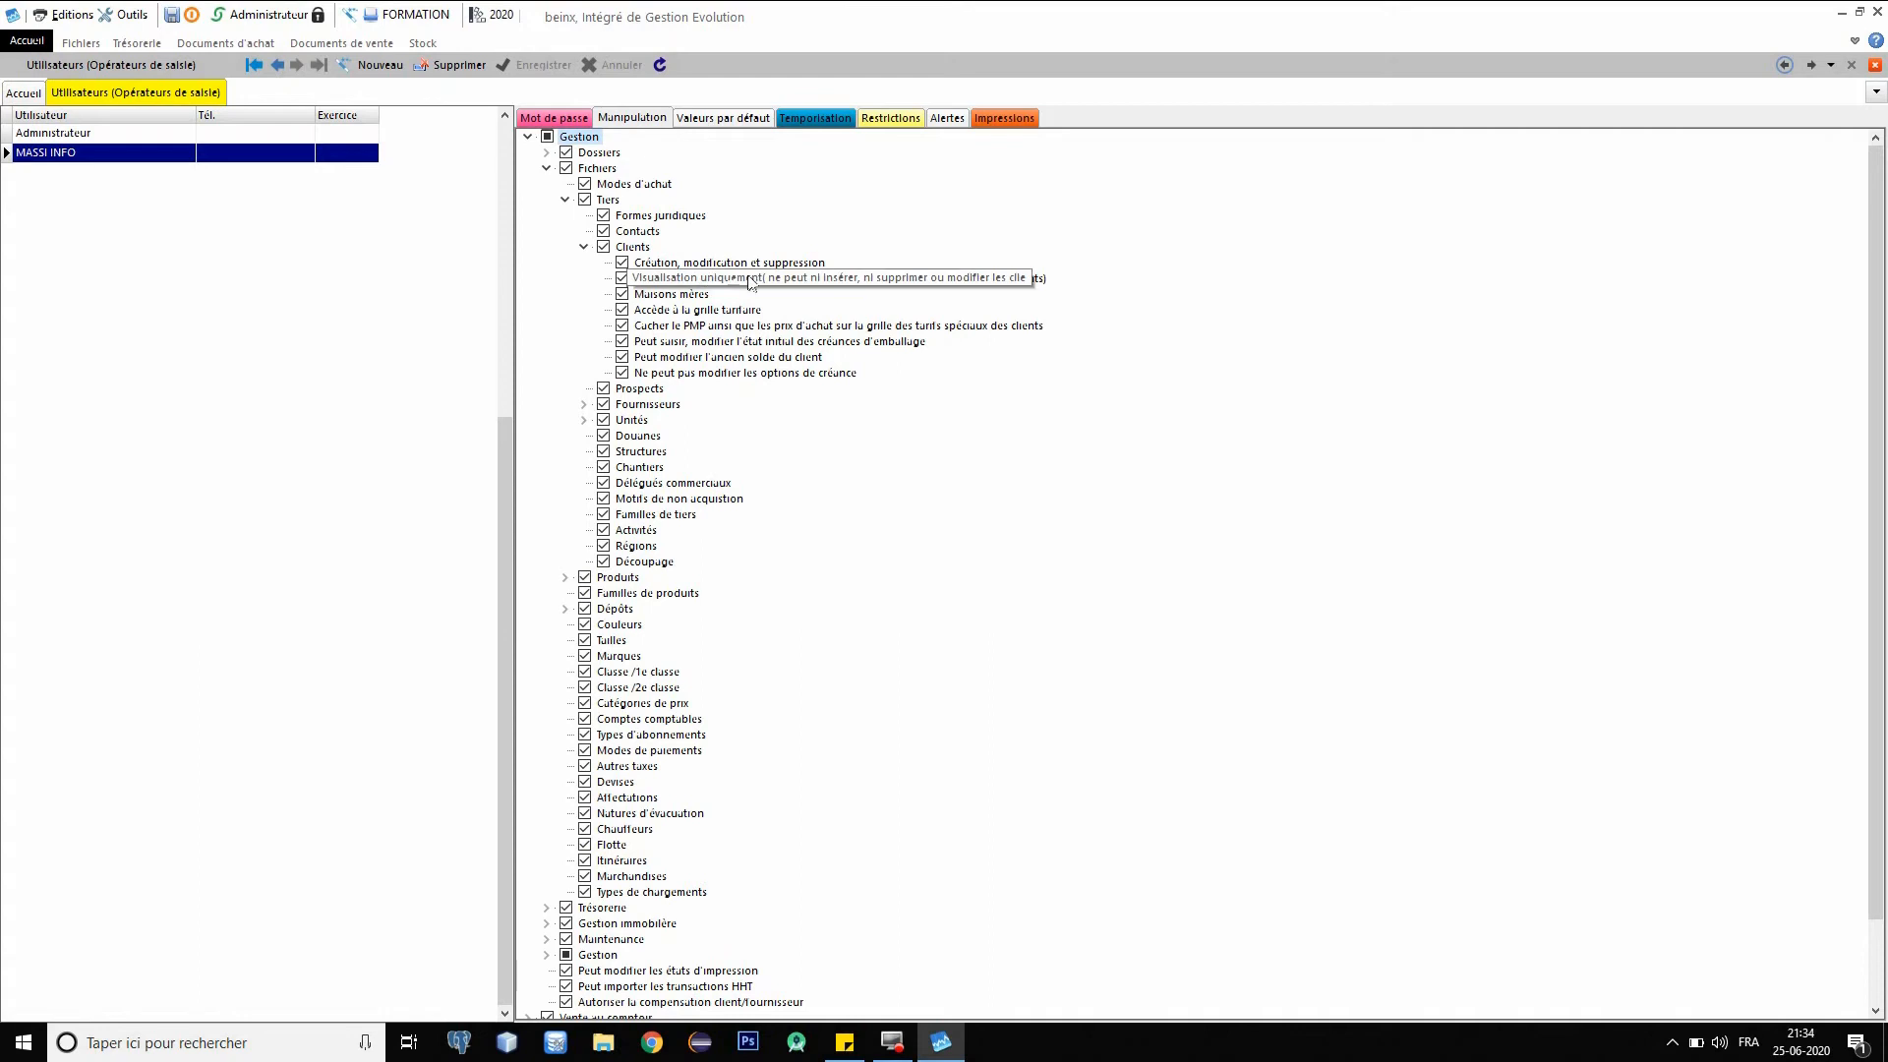
pyautogui.click(621, 281)
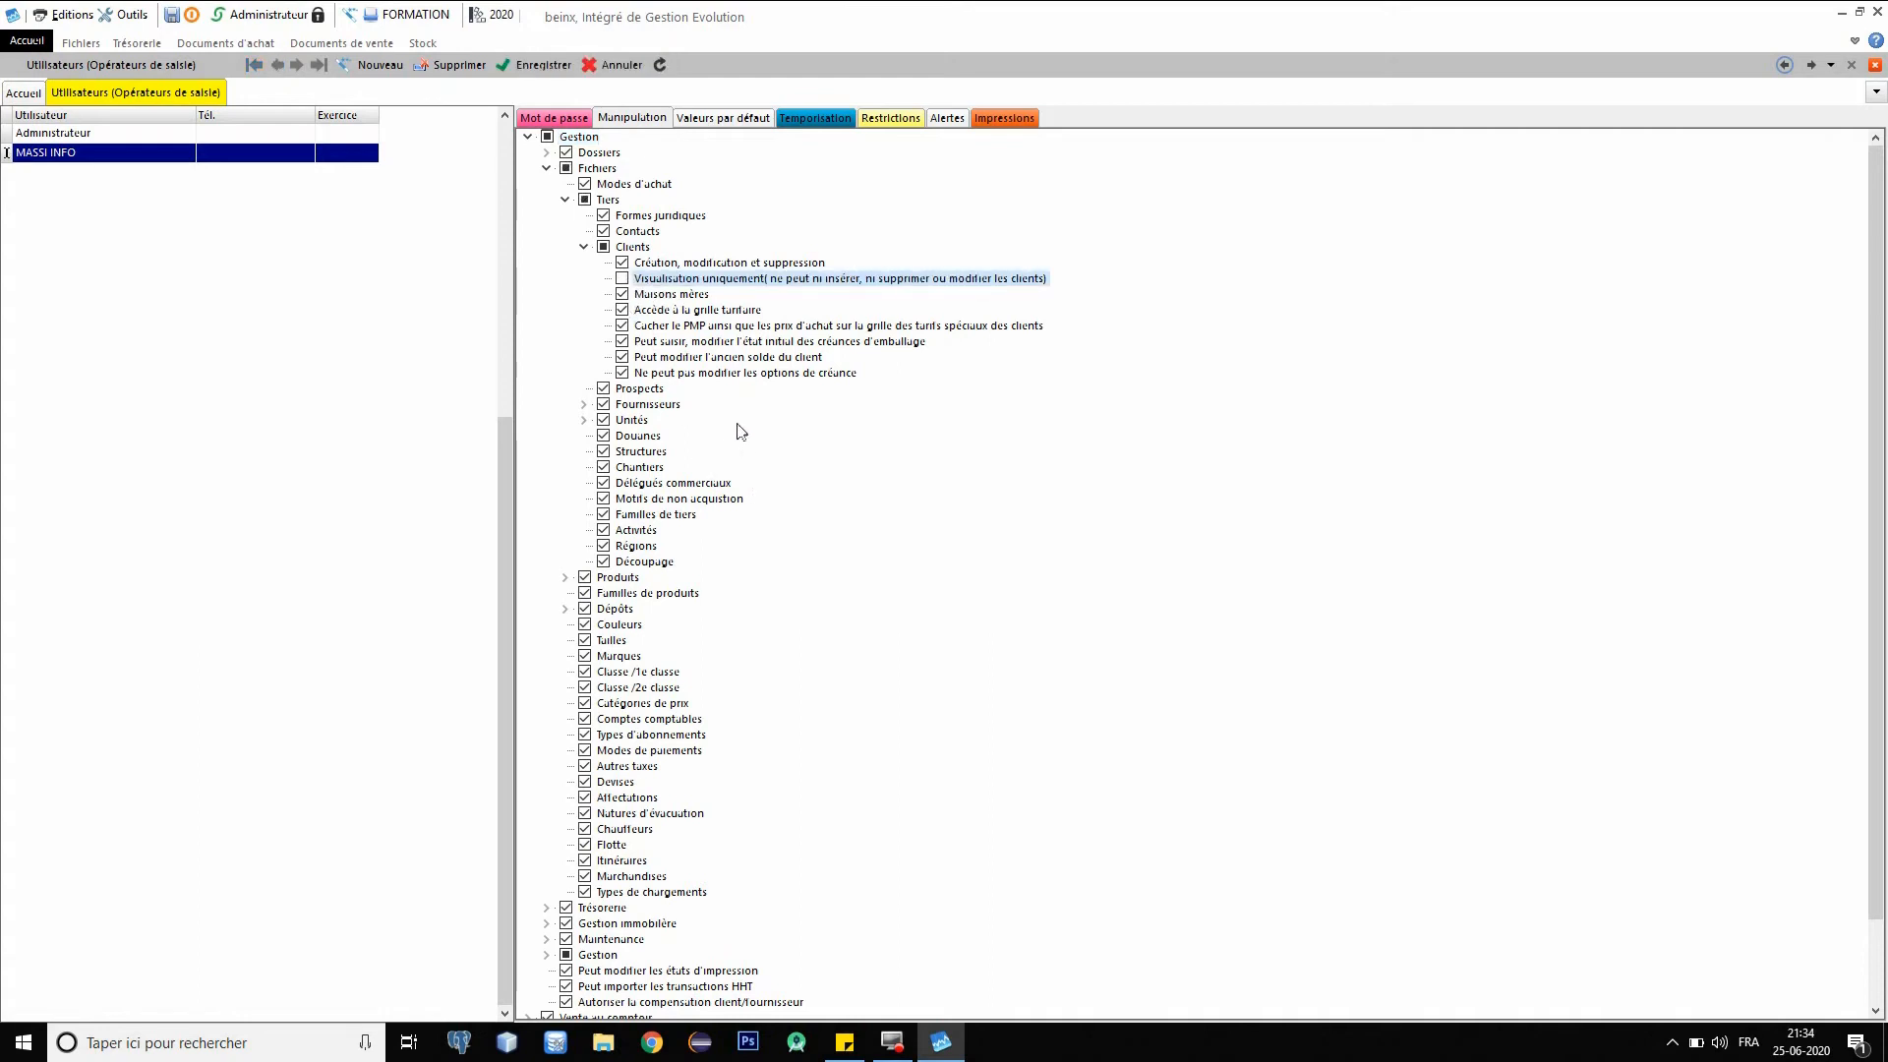
pyautogui.click(539, 65)
# Log out of Administrateur and sign in again as MASSI INFO with the account password.
pyautogui.click(275, 16)
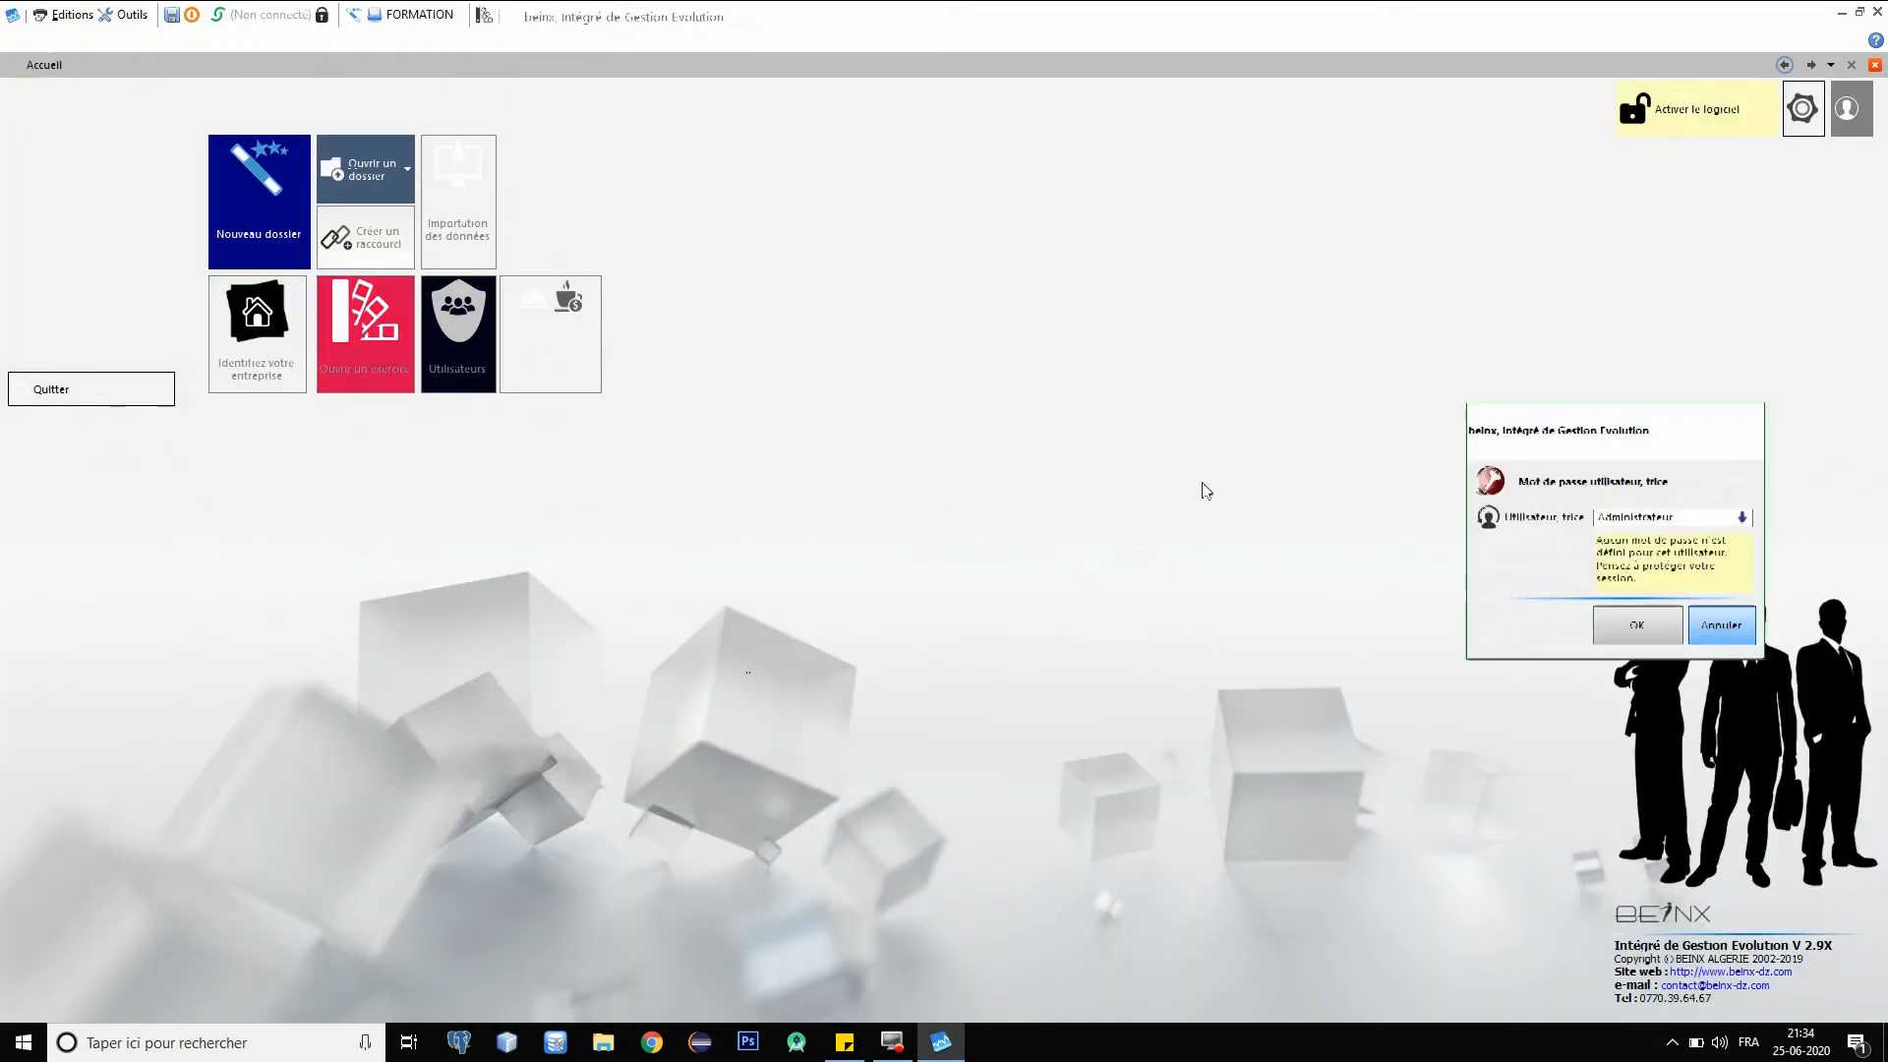
pyautogui.click(1687, 515)
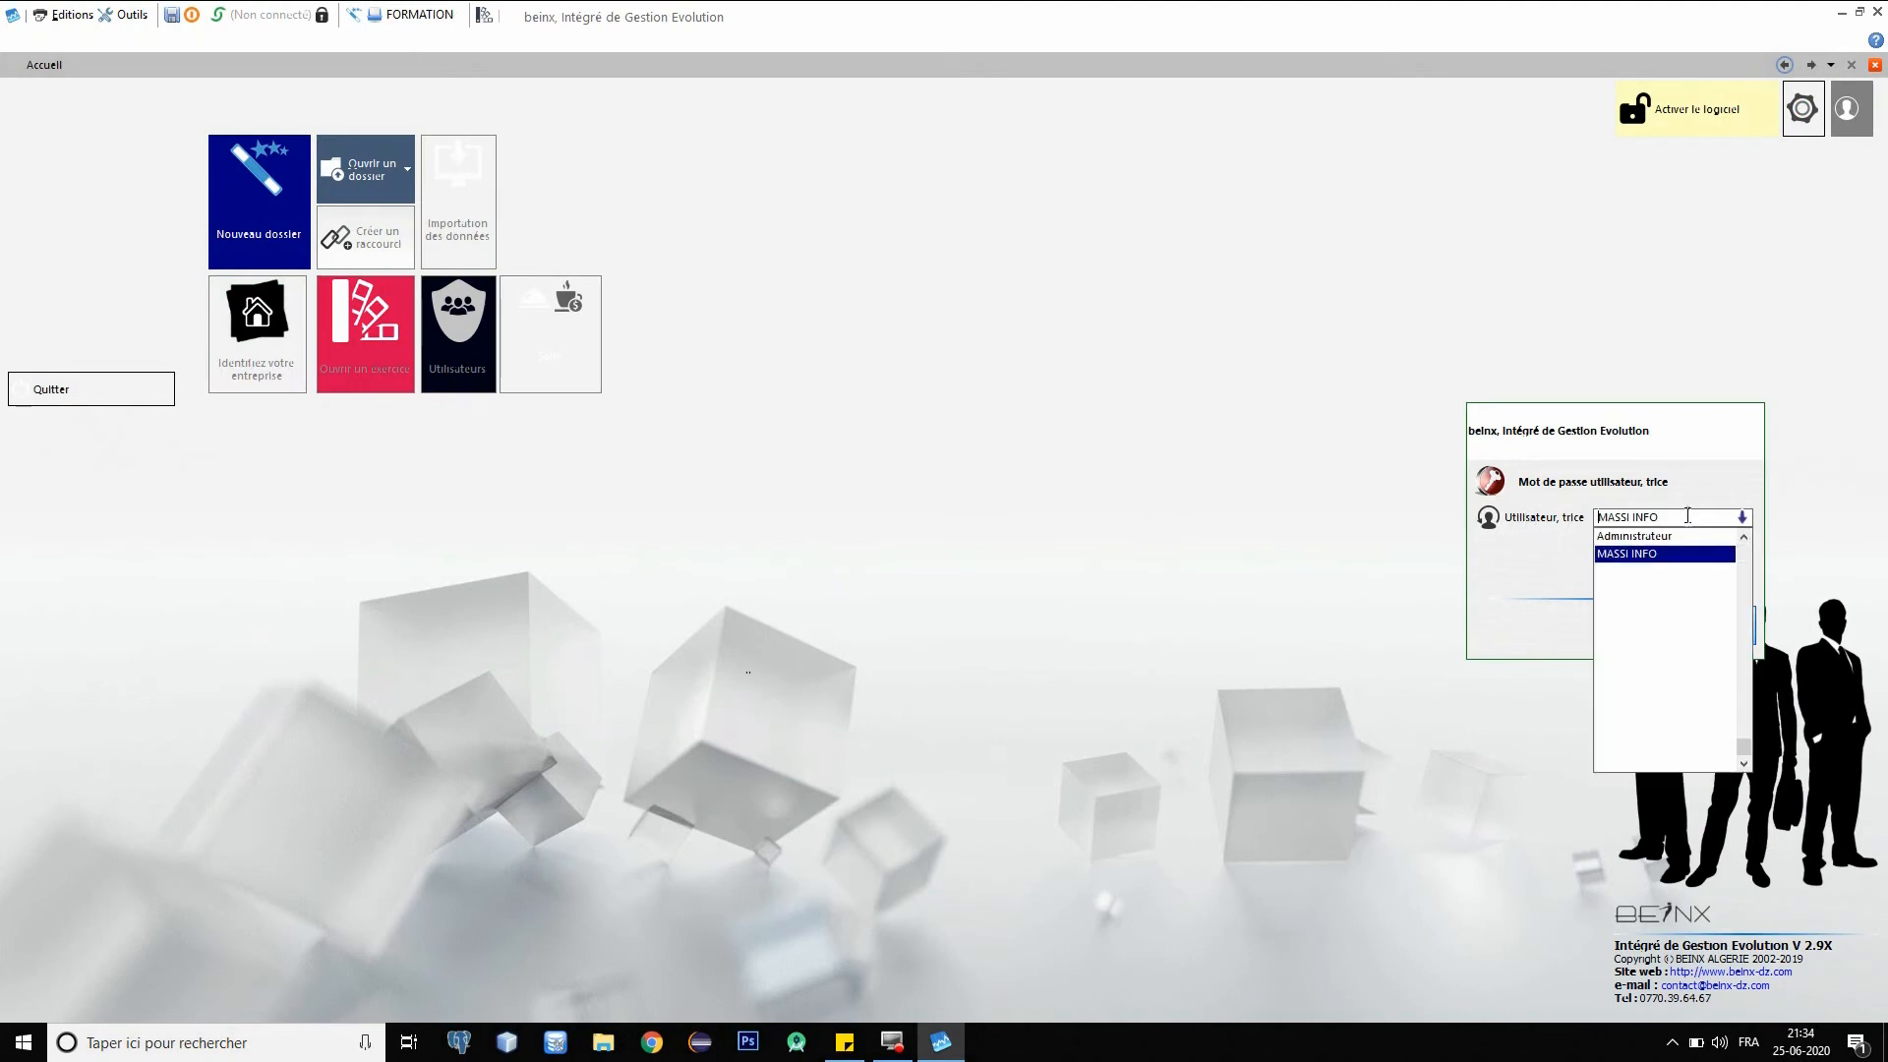
pyautogui.click(1656, 554)
pyautogui.write('•')
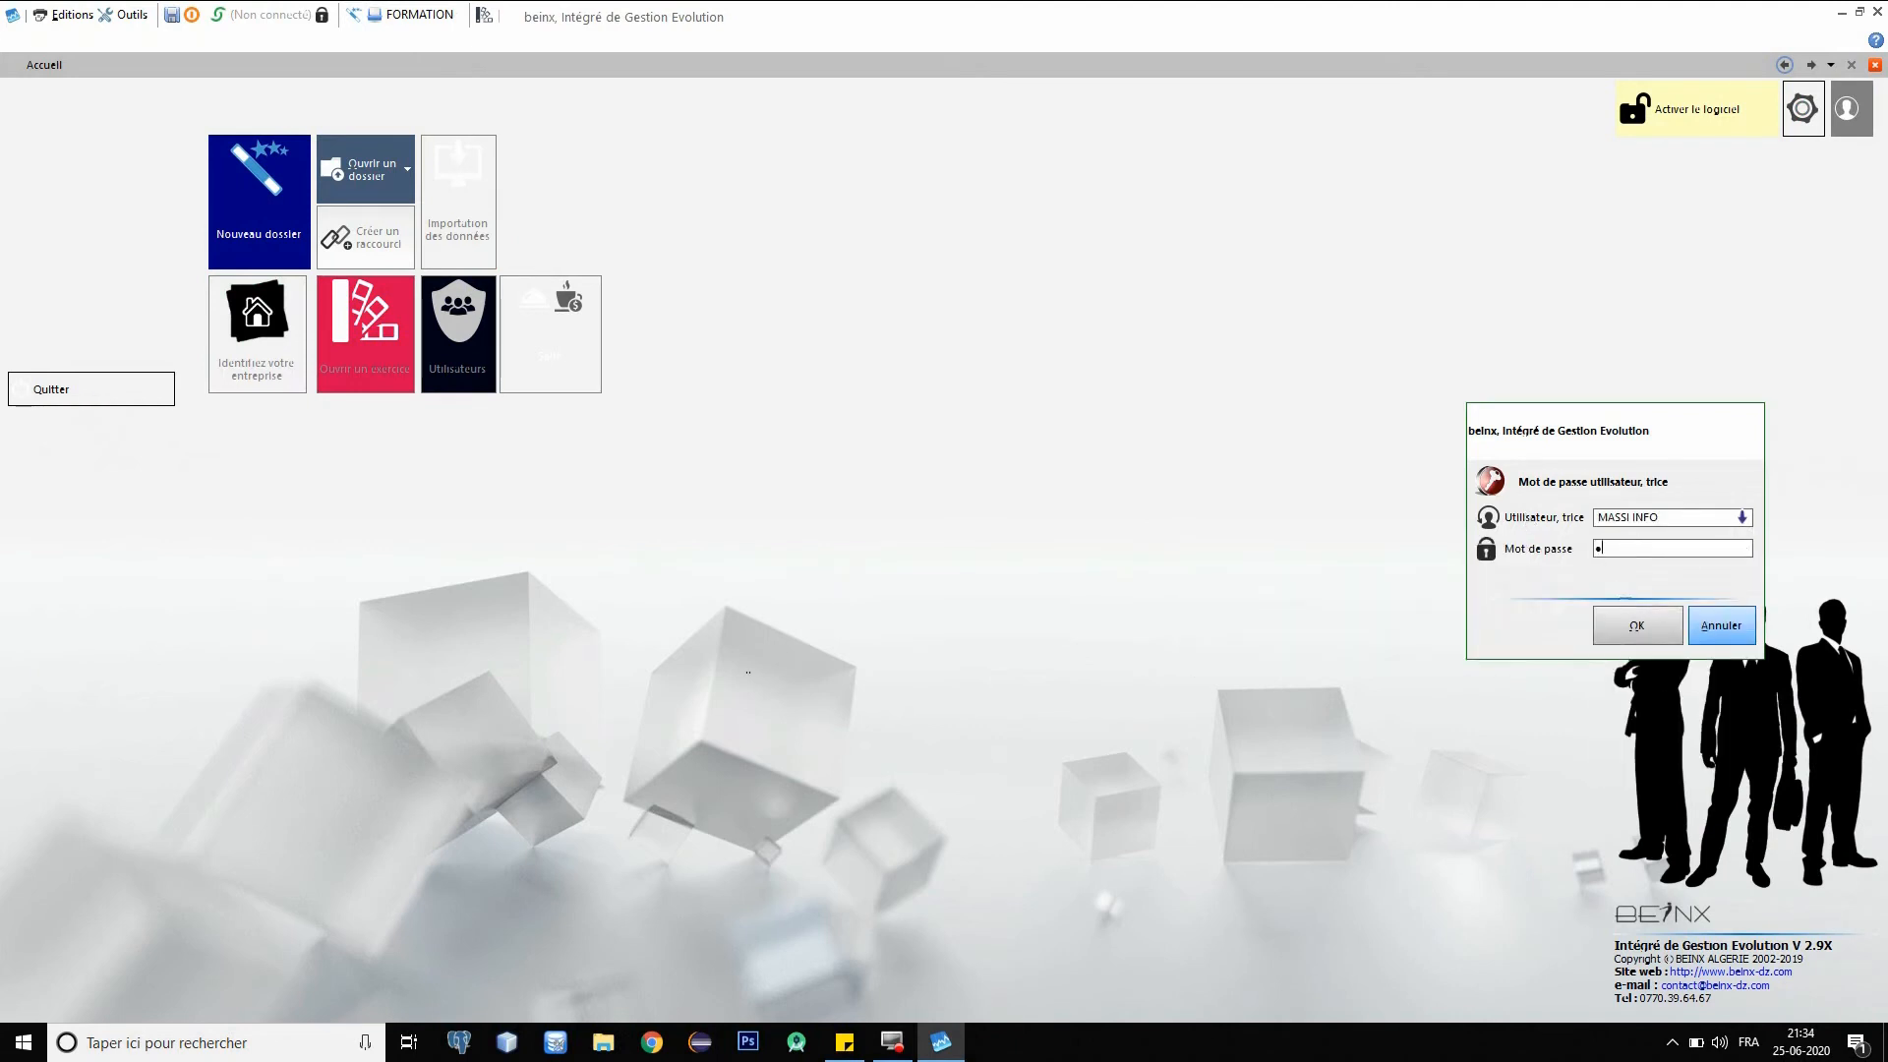
pyautogui.write('••')
pyautogui.press('Return')
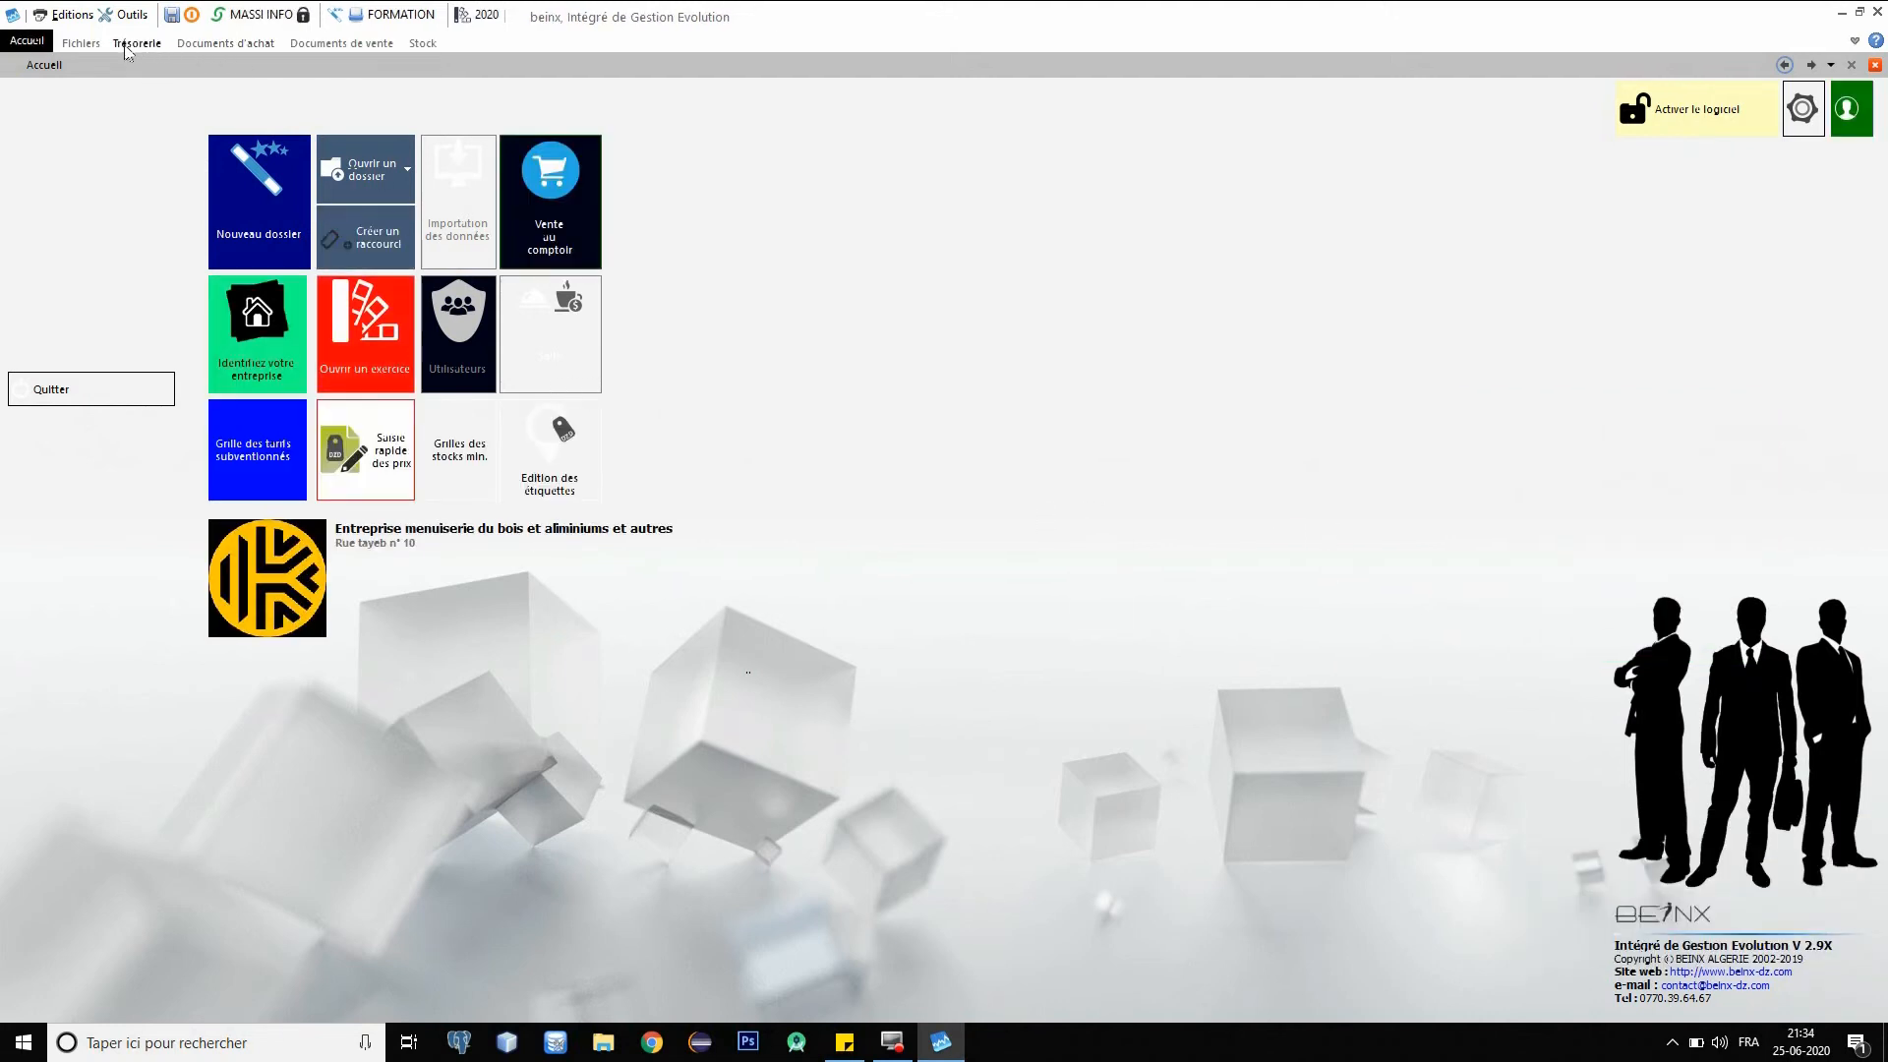
# Start a new record in the Clients file named EXEMPLE CLIENT with the denomination SARL.
pyautogui.click(82, 45)
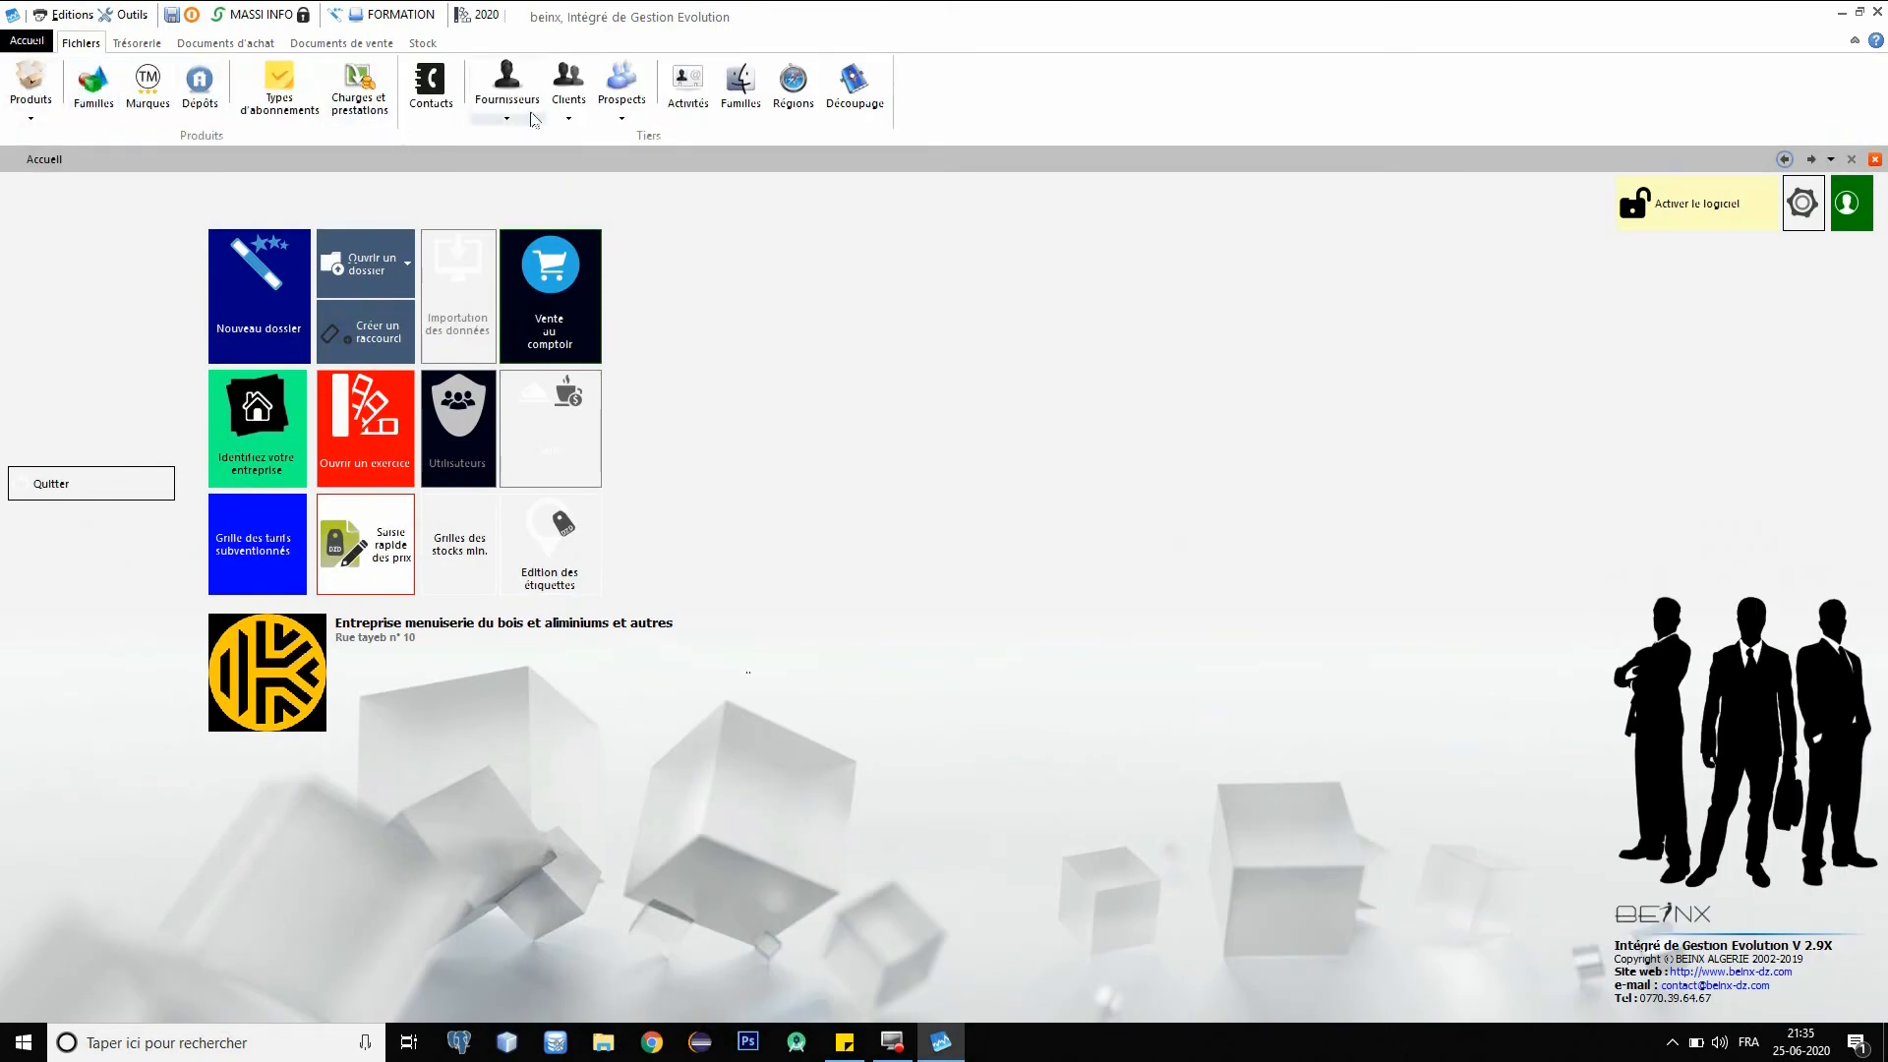
pyautogui.click(569, 86)
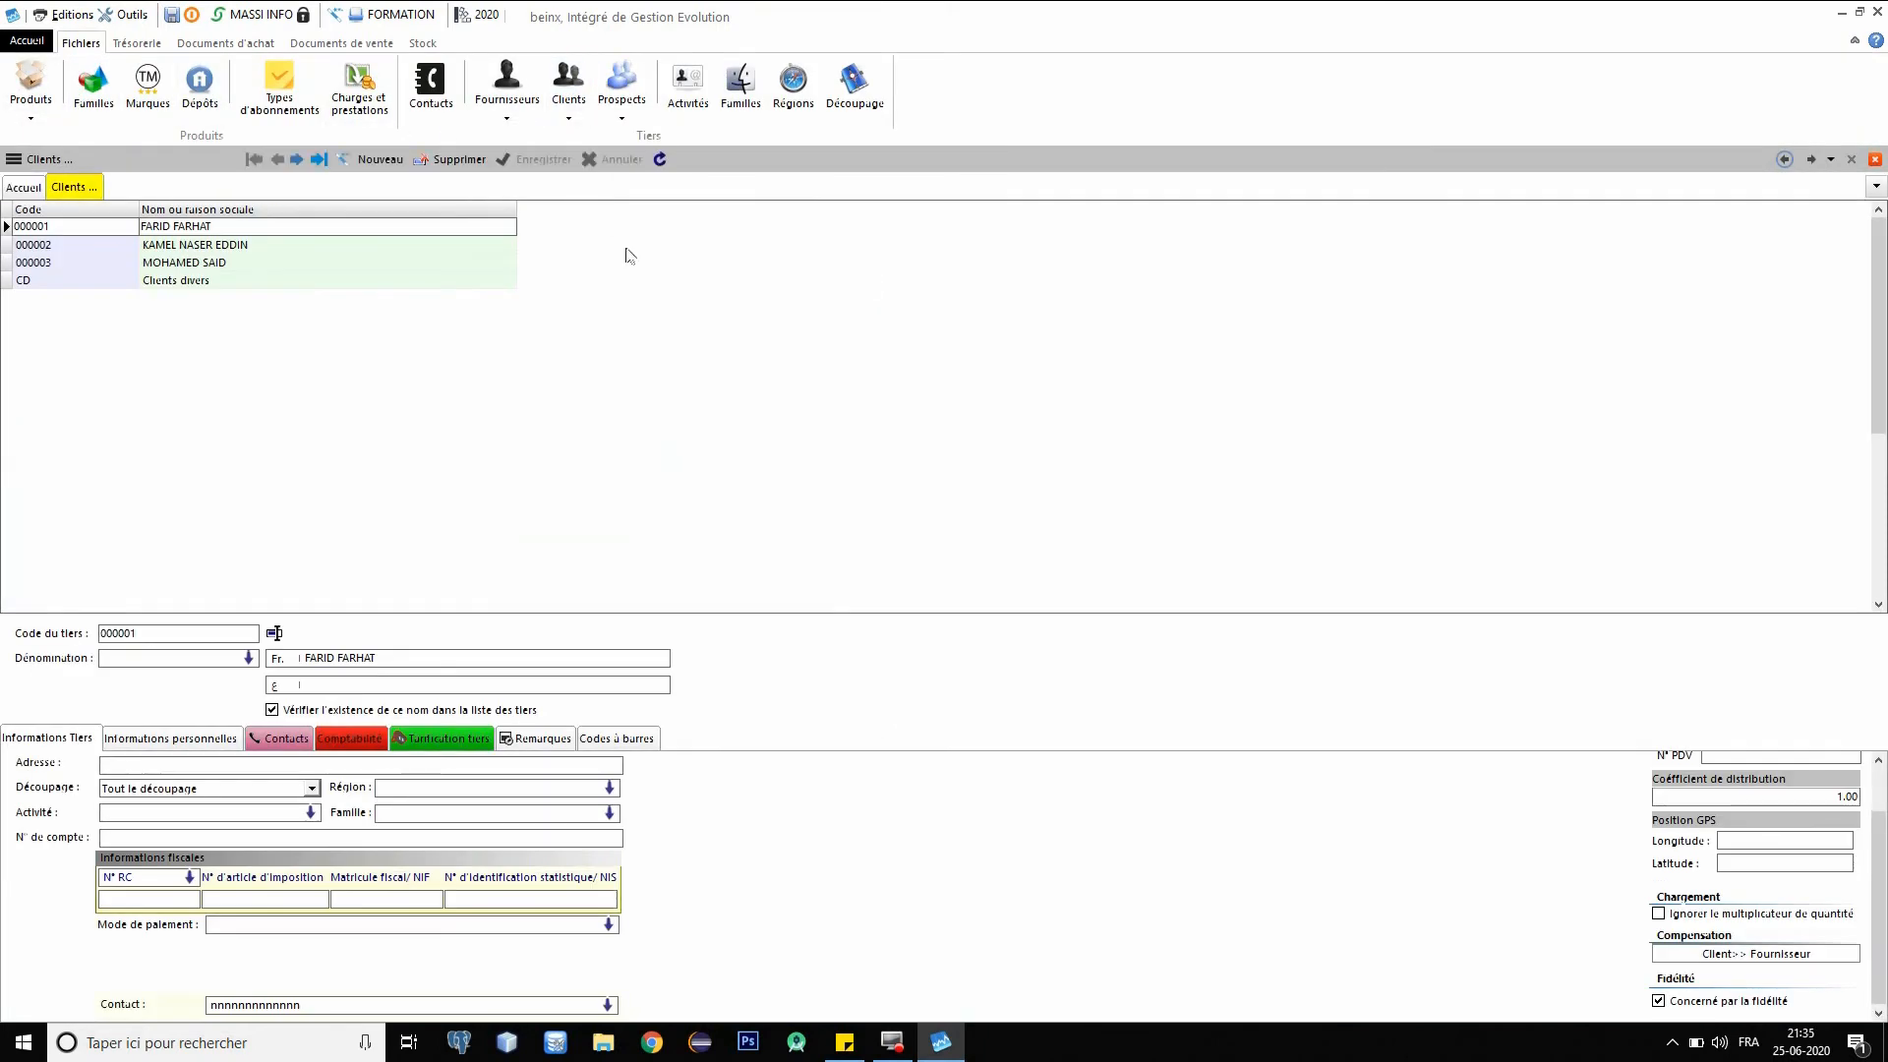
pyautogui.click(367, 162)
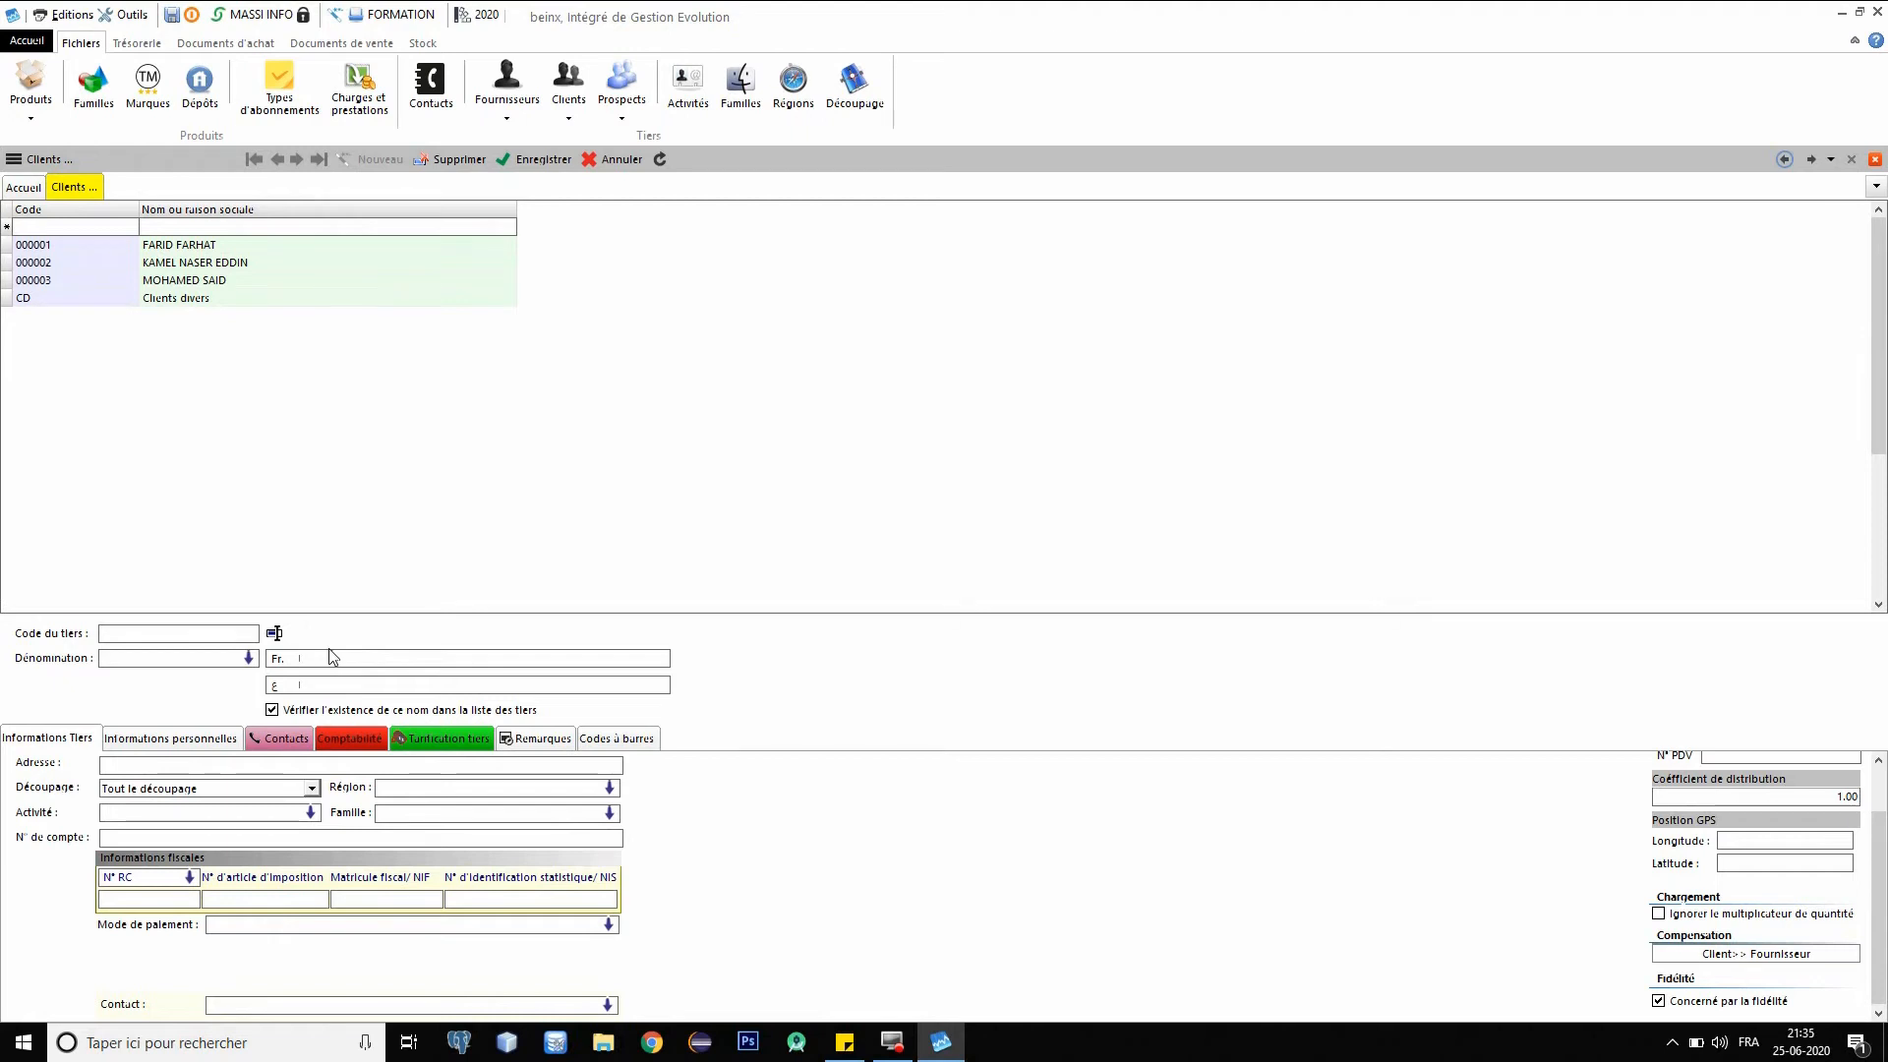
pyautogui.write('NT')
pyautogui.click(222, 660)
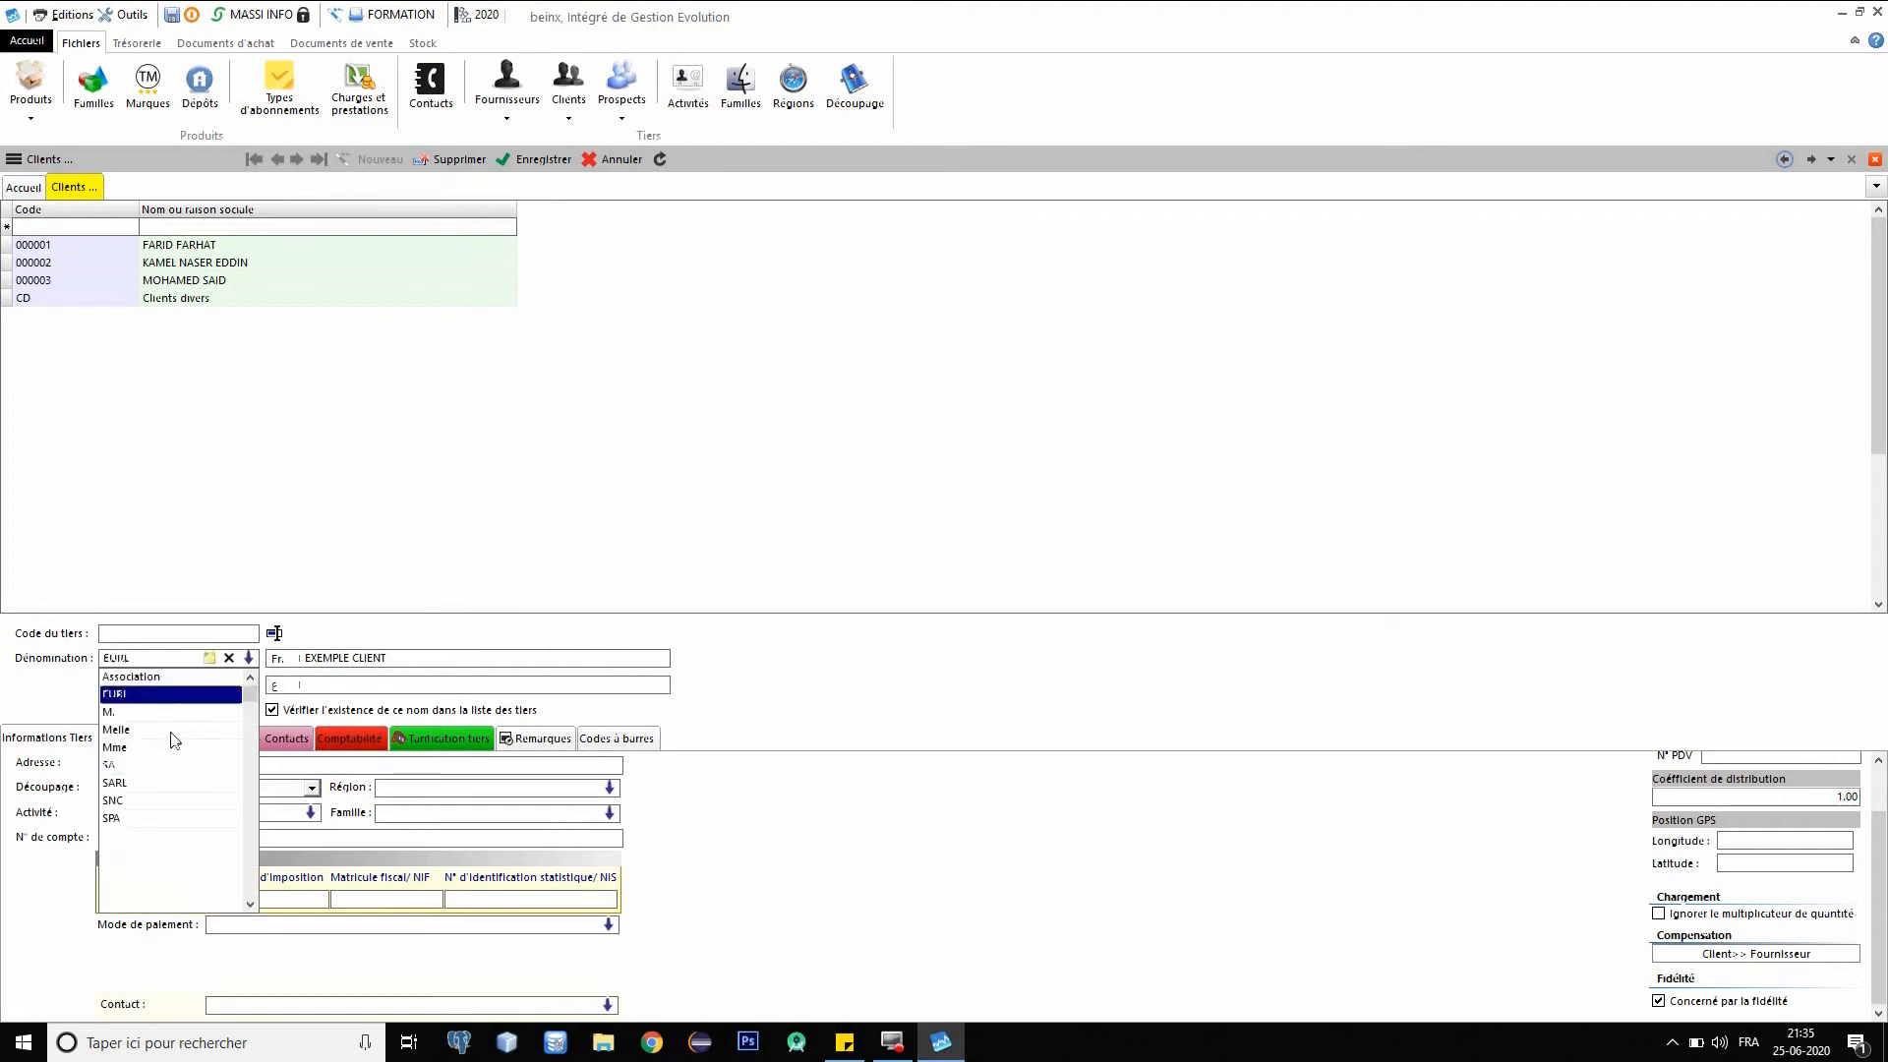
pyautogui.click(162, 782)
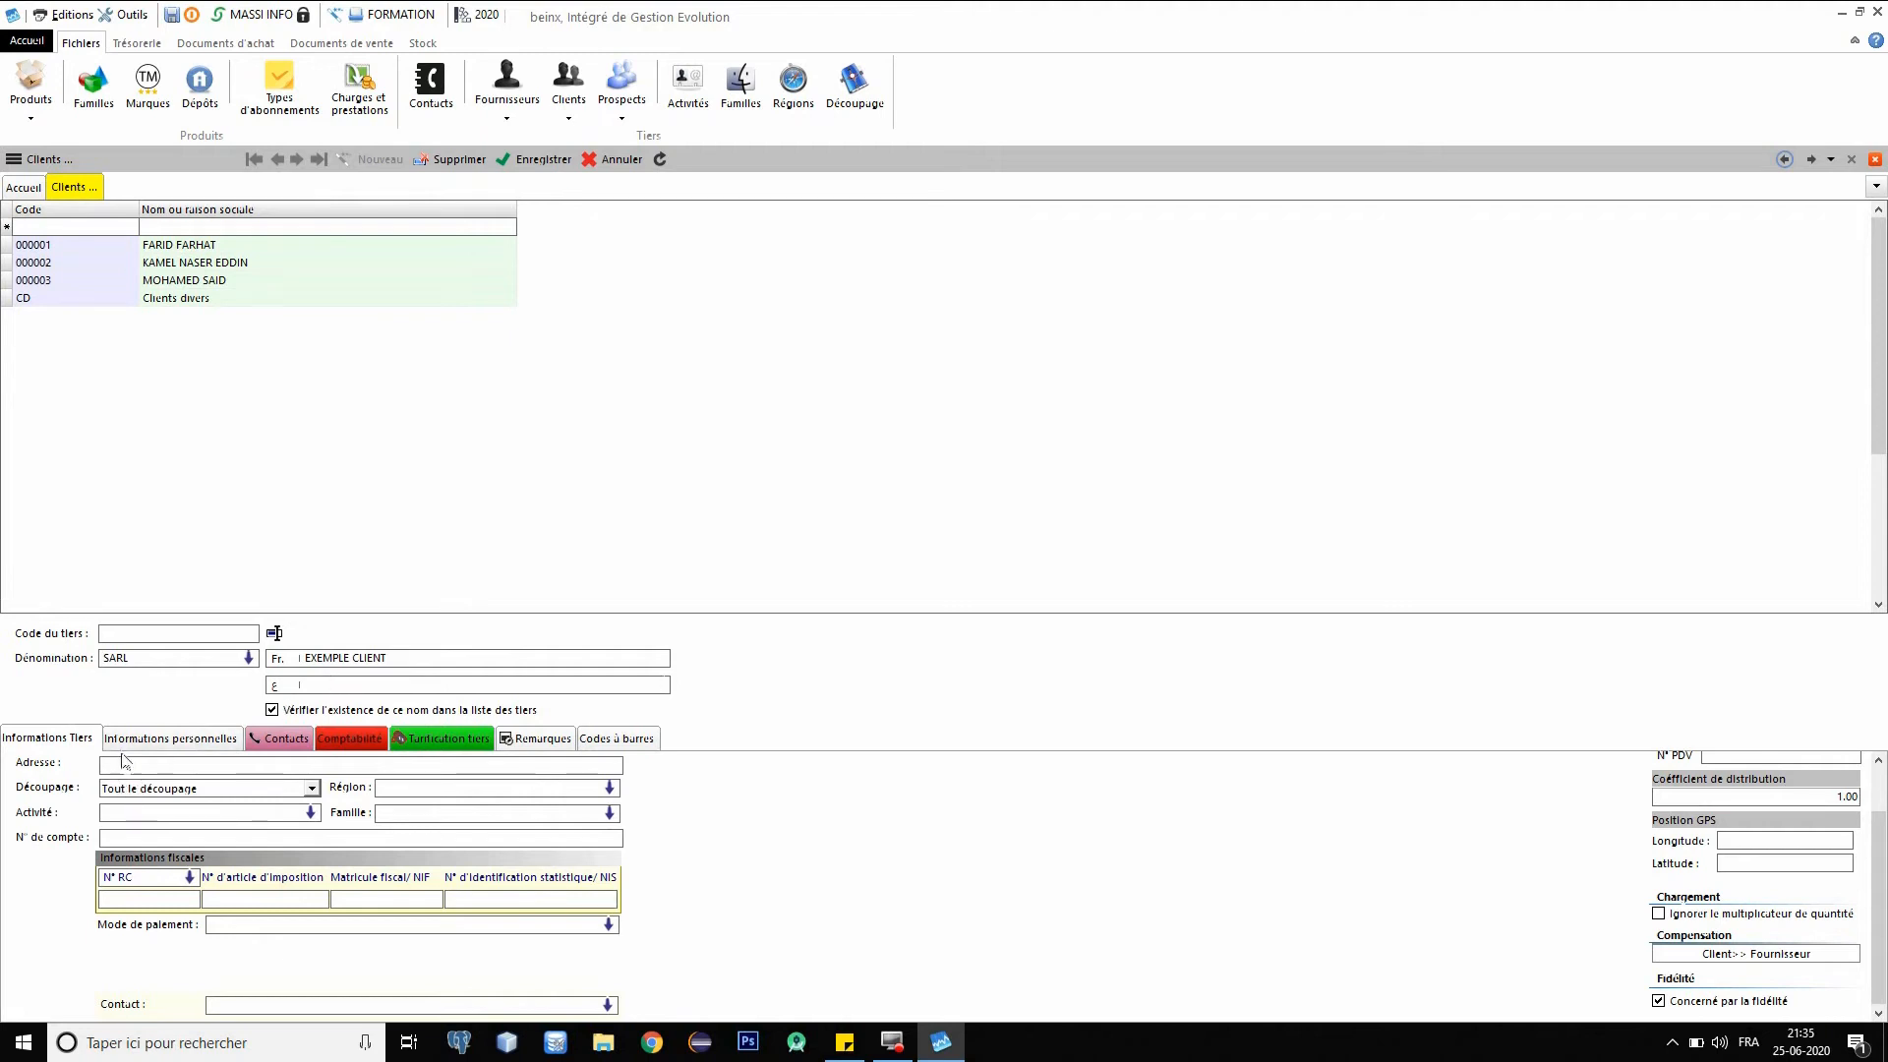
# Set the client's address to BEJAIA, go through the fiscal fields, and save the record while moving on to the personal information.
pyautogui.write('BEI')
pyautogui.write('AIA')
pyautogui.click(418, 790)
pyautogui.click(155, 903)
pyautogui.click(145, 879)
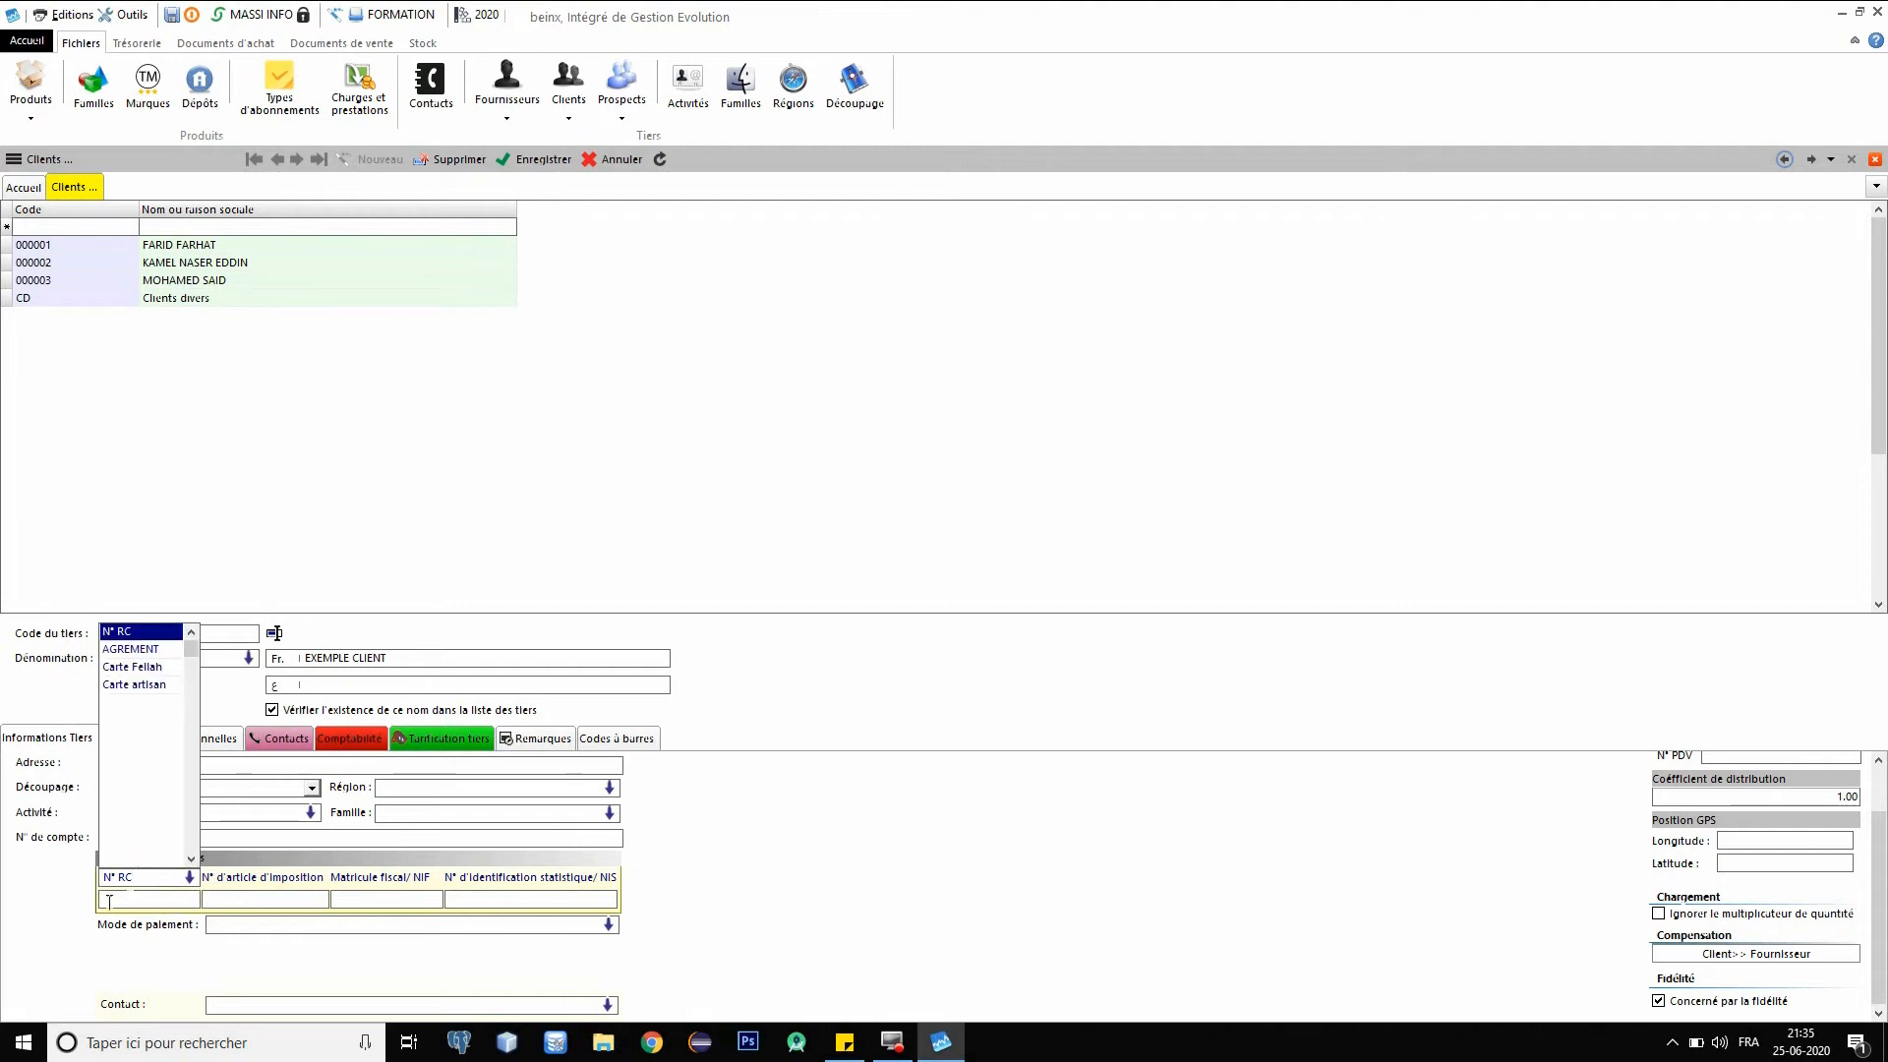
pyautogui.click(283, 901)
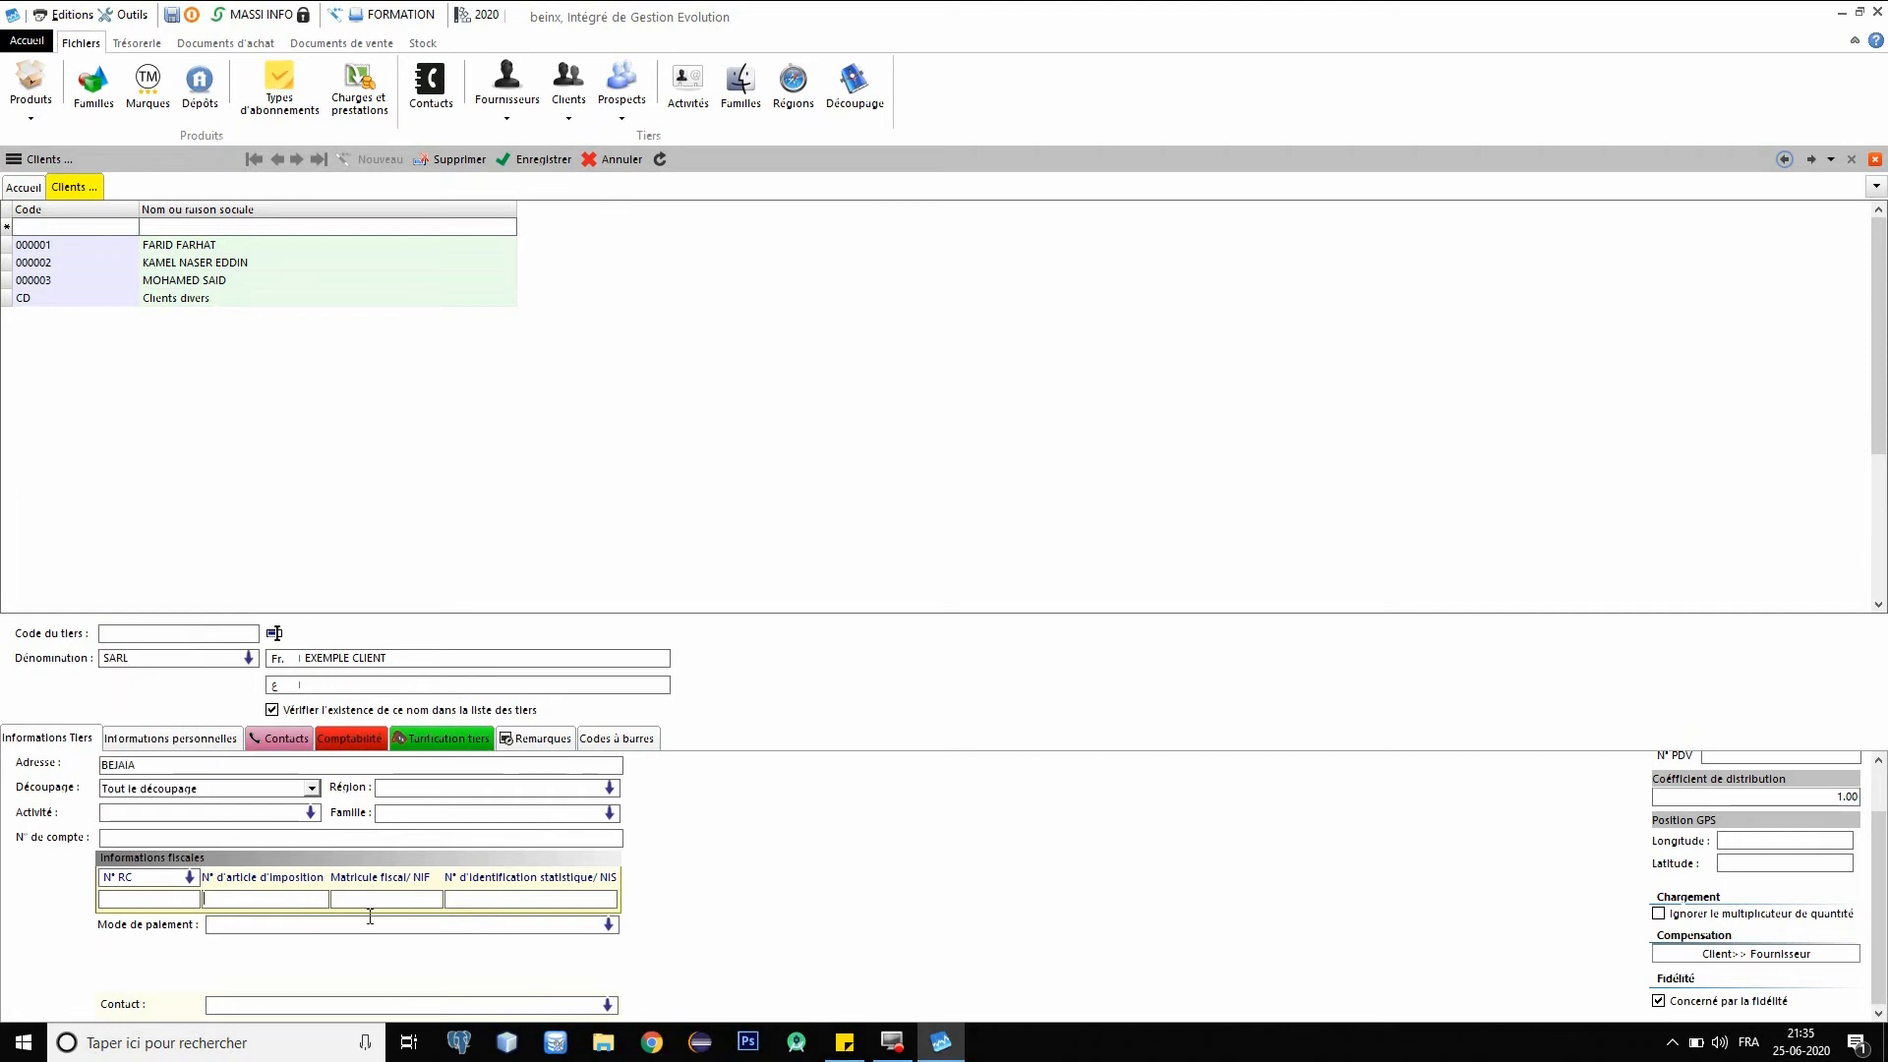
pyautogui.click(189, 745)
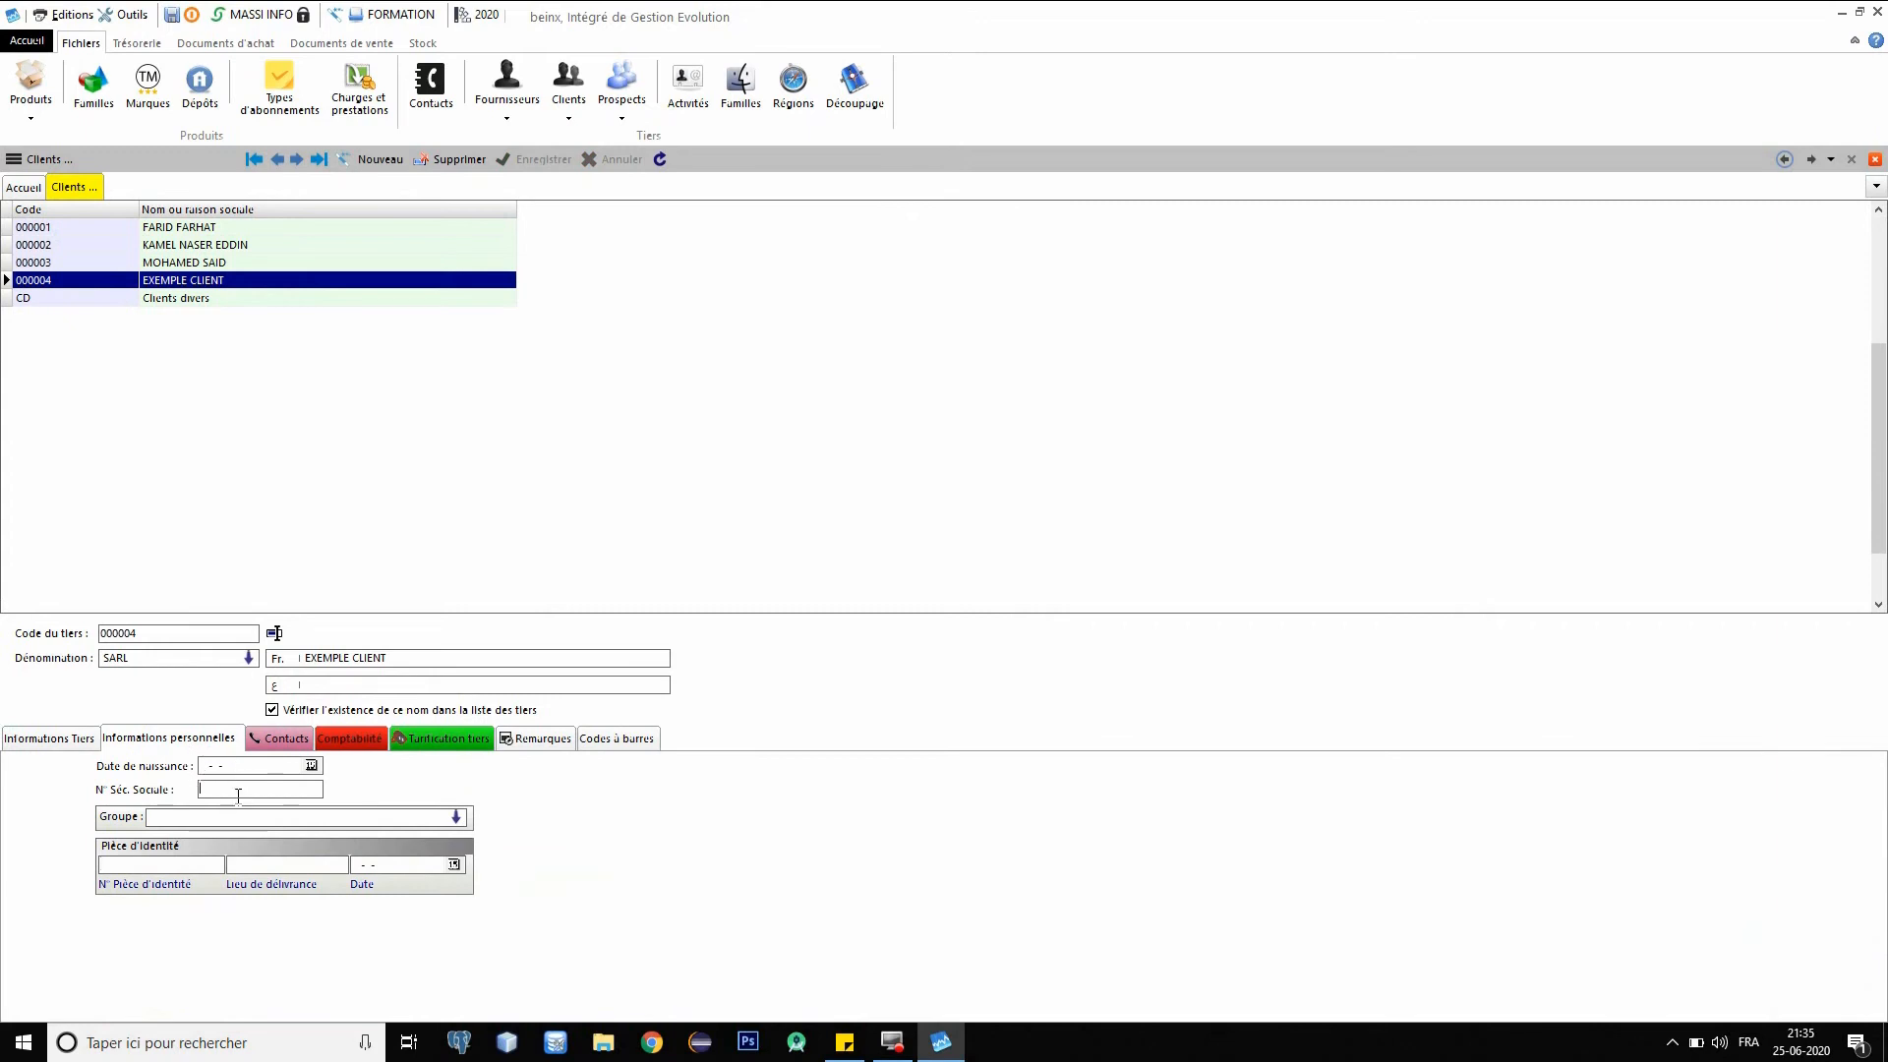
pyautogui.click(213, 818)
pyautogui.click(244, 818)
# Add a new contact to EXEMPLE CLIENT, filling in only the contact's name, and validate it.
pyautogui.click(280, 739)
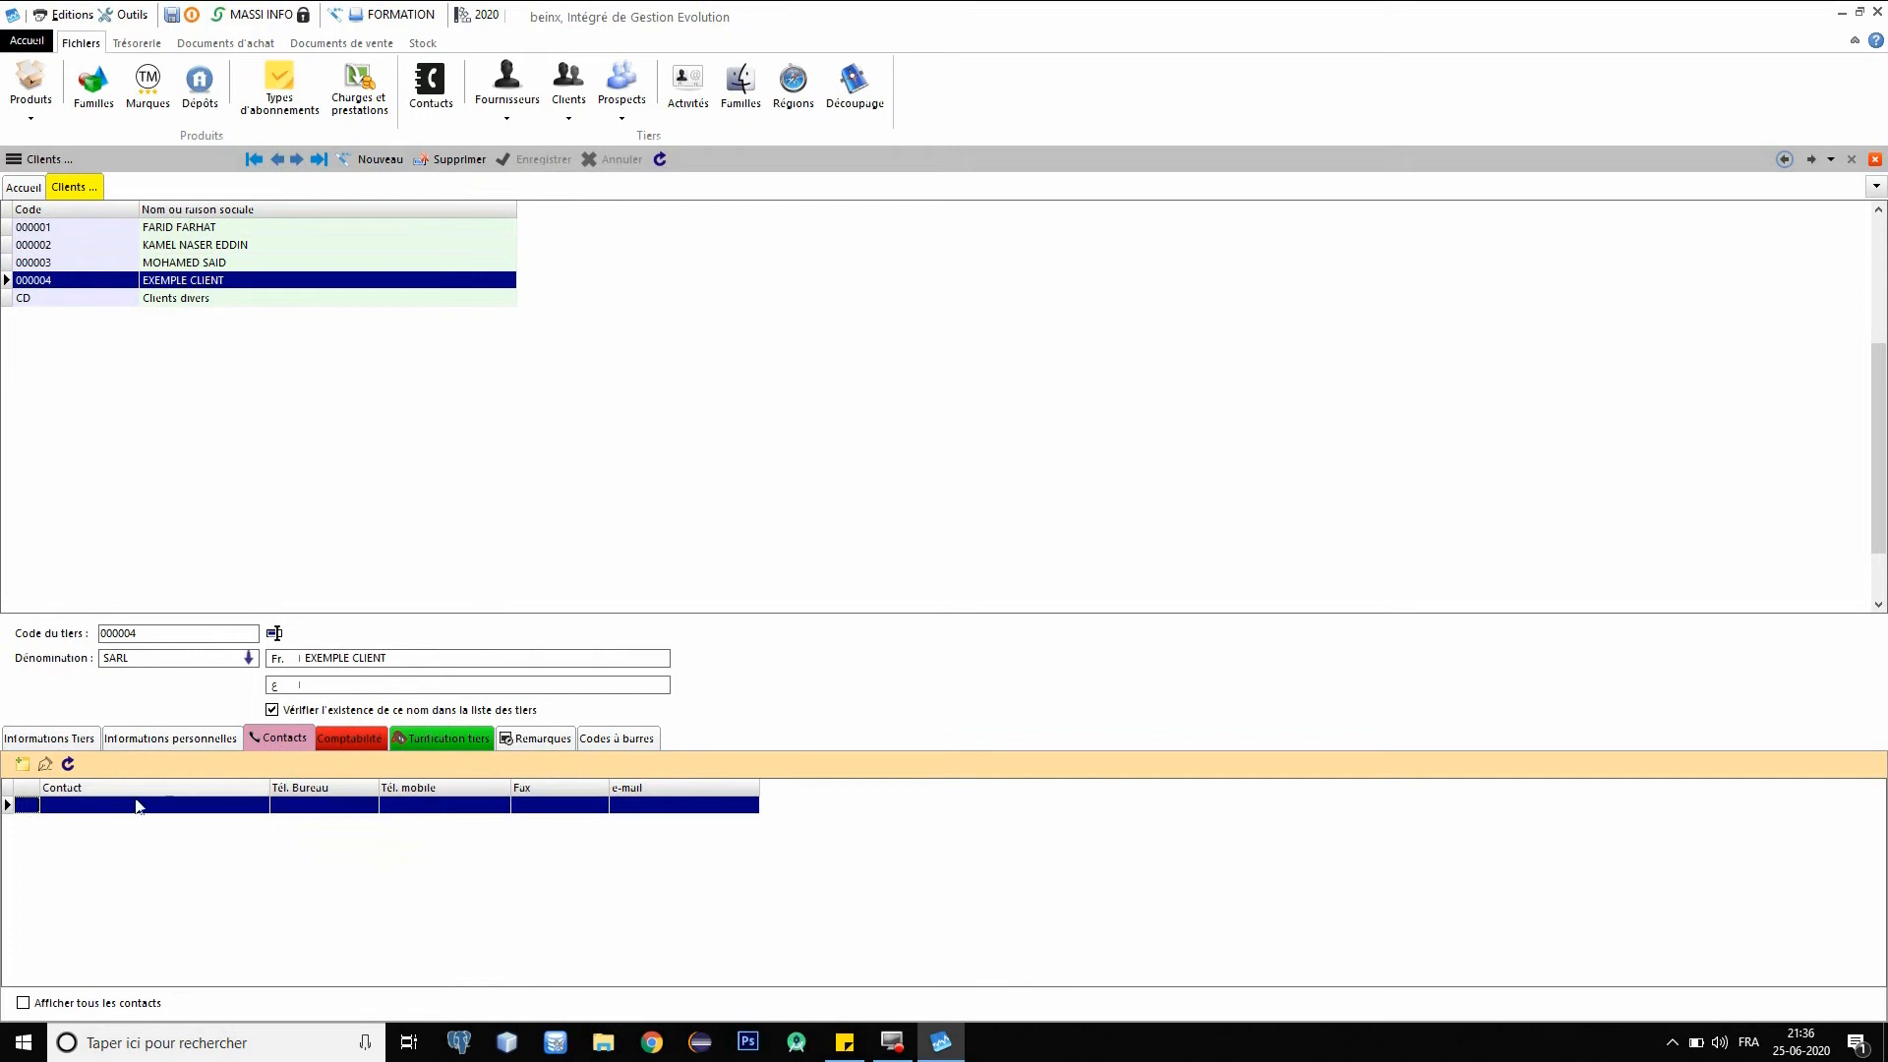
pyautogui.click(110, 807)
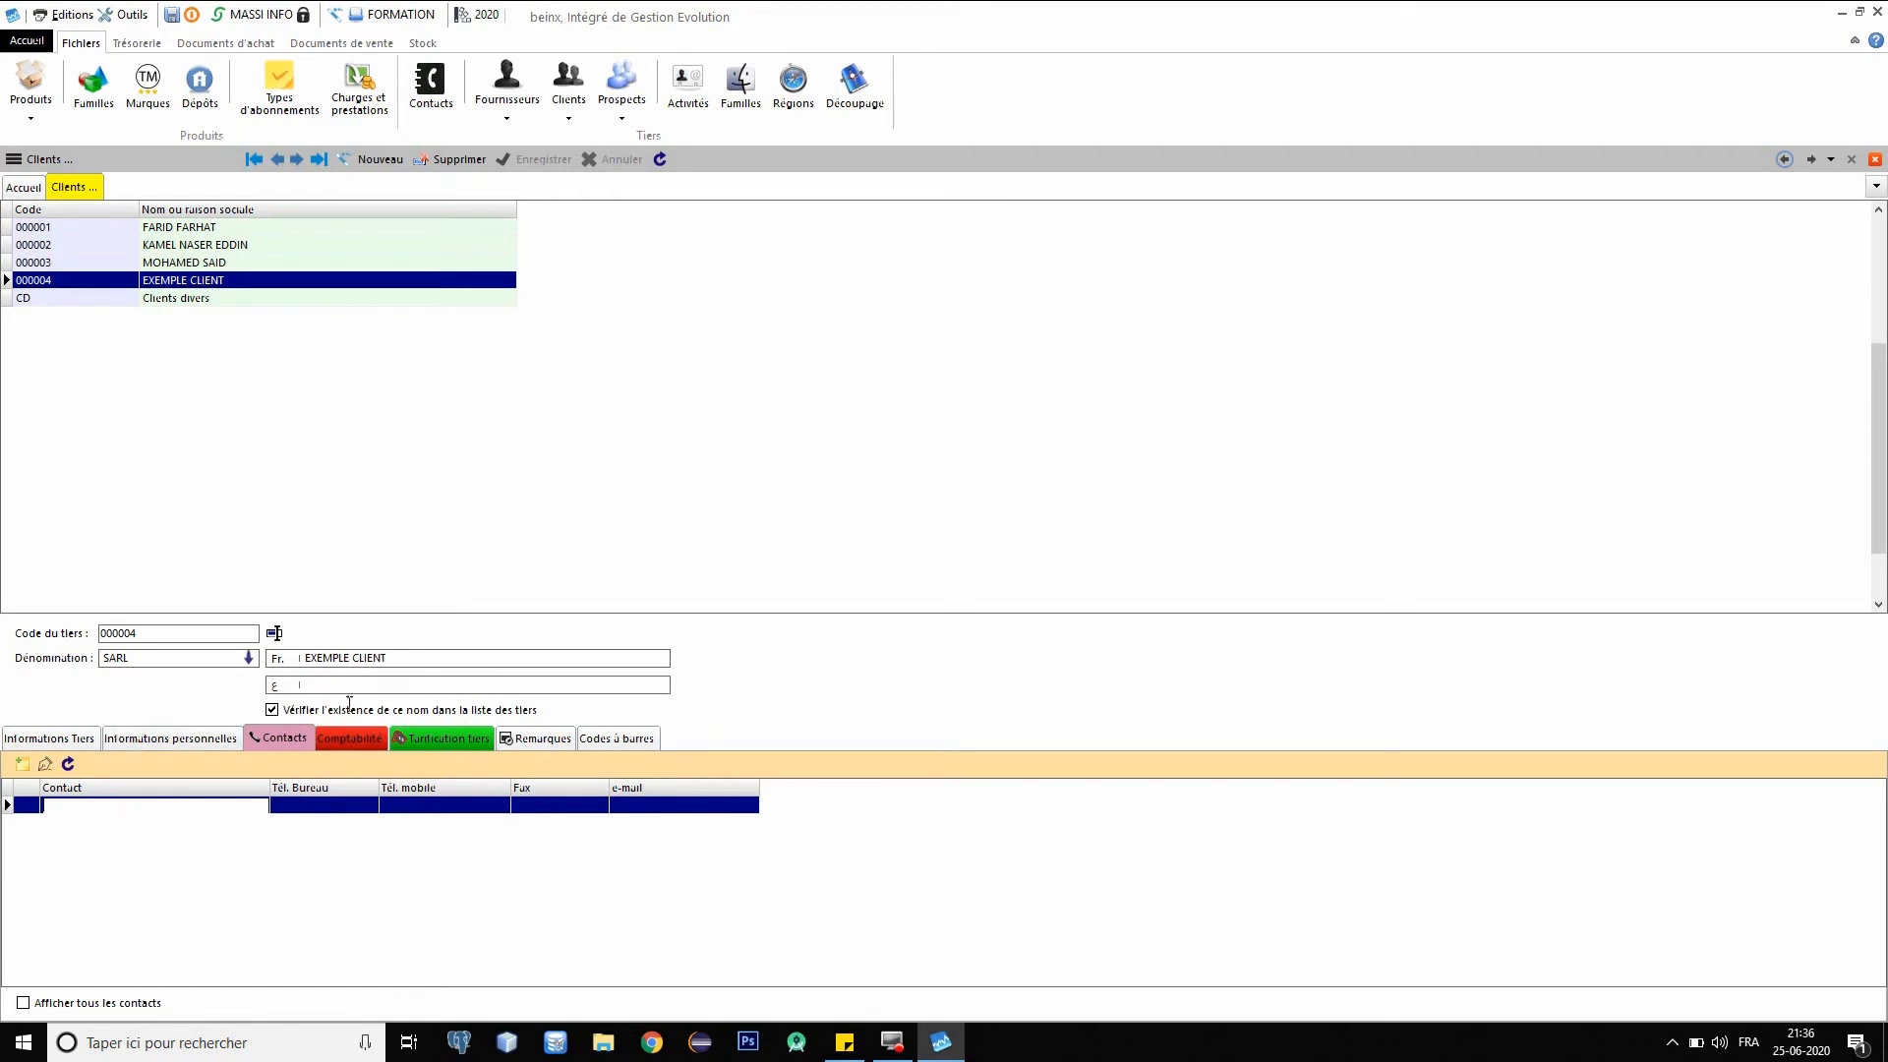
pyautogui.click(344, 806)
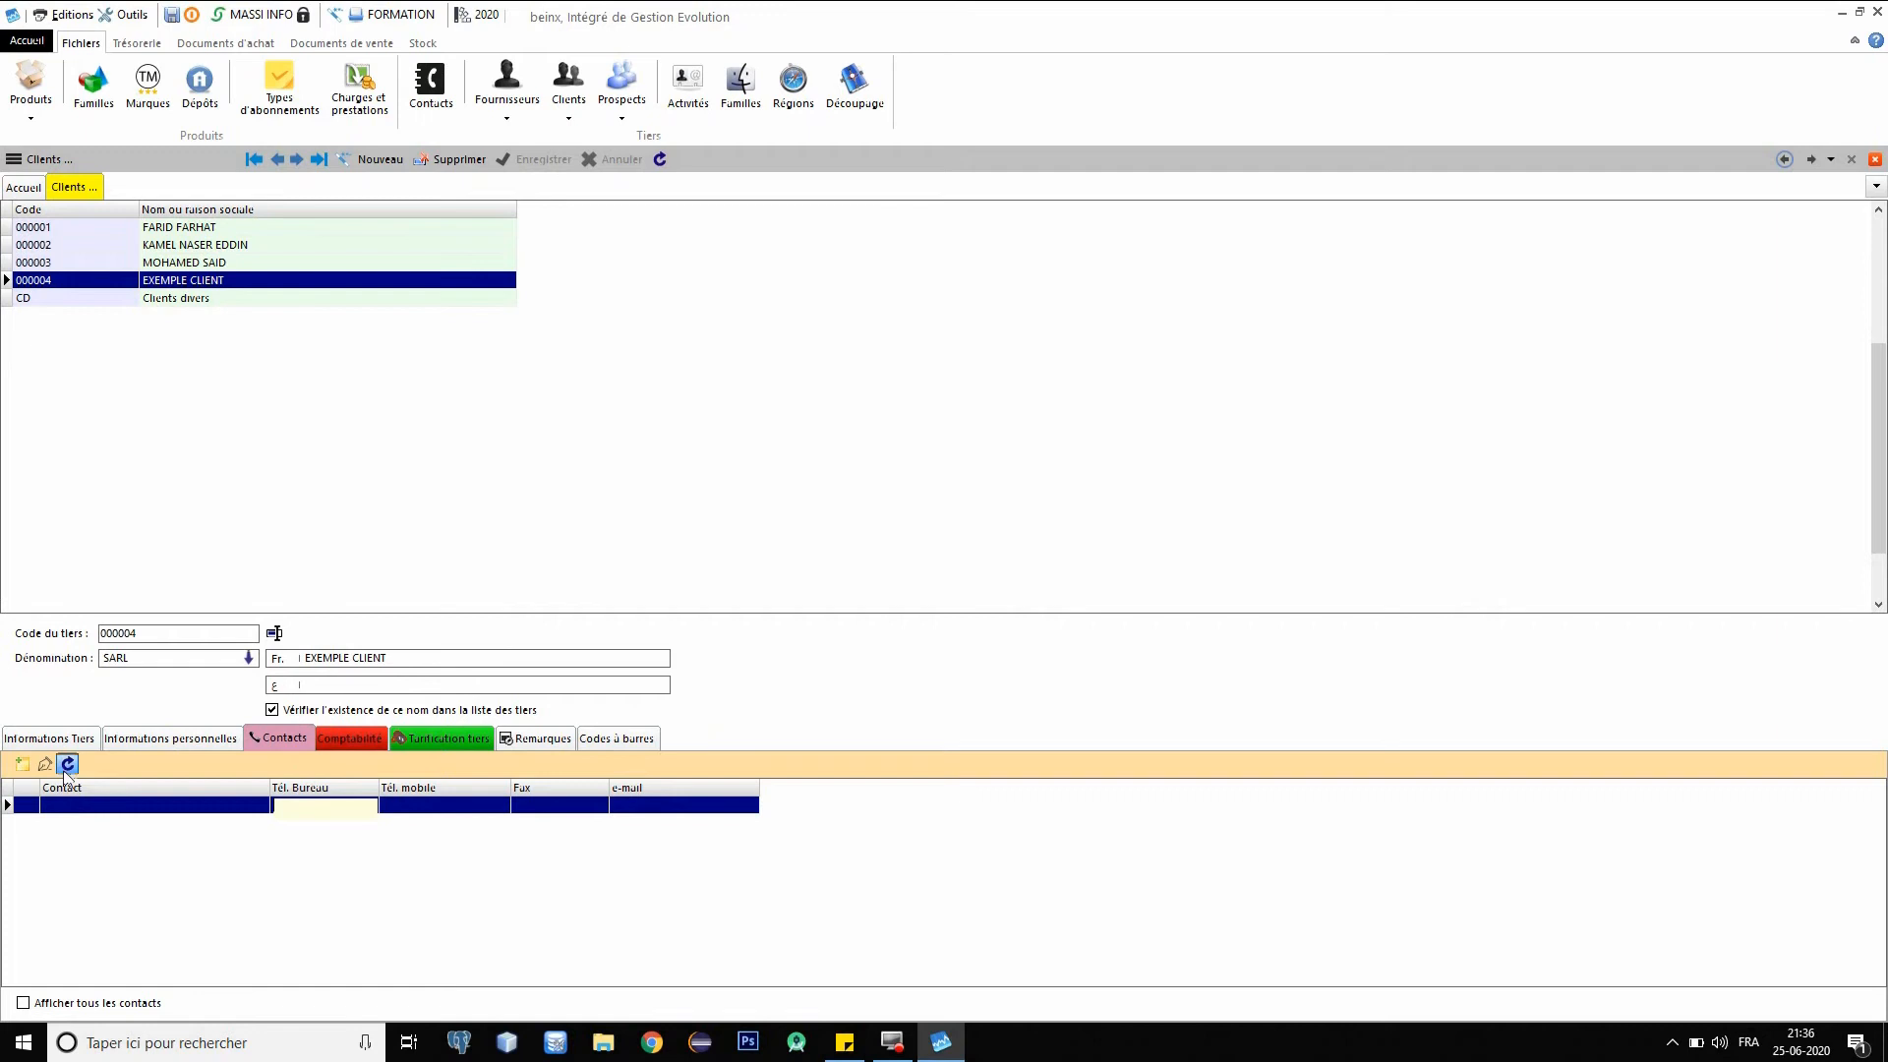
pyautogui.click(21, 764)
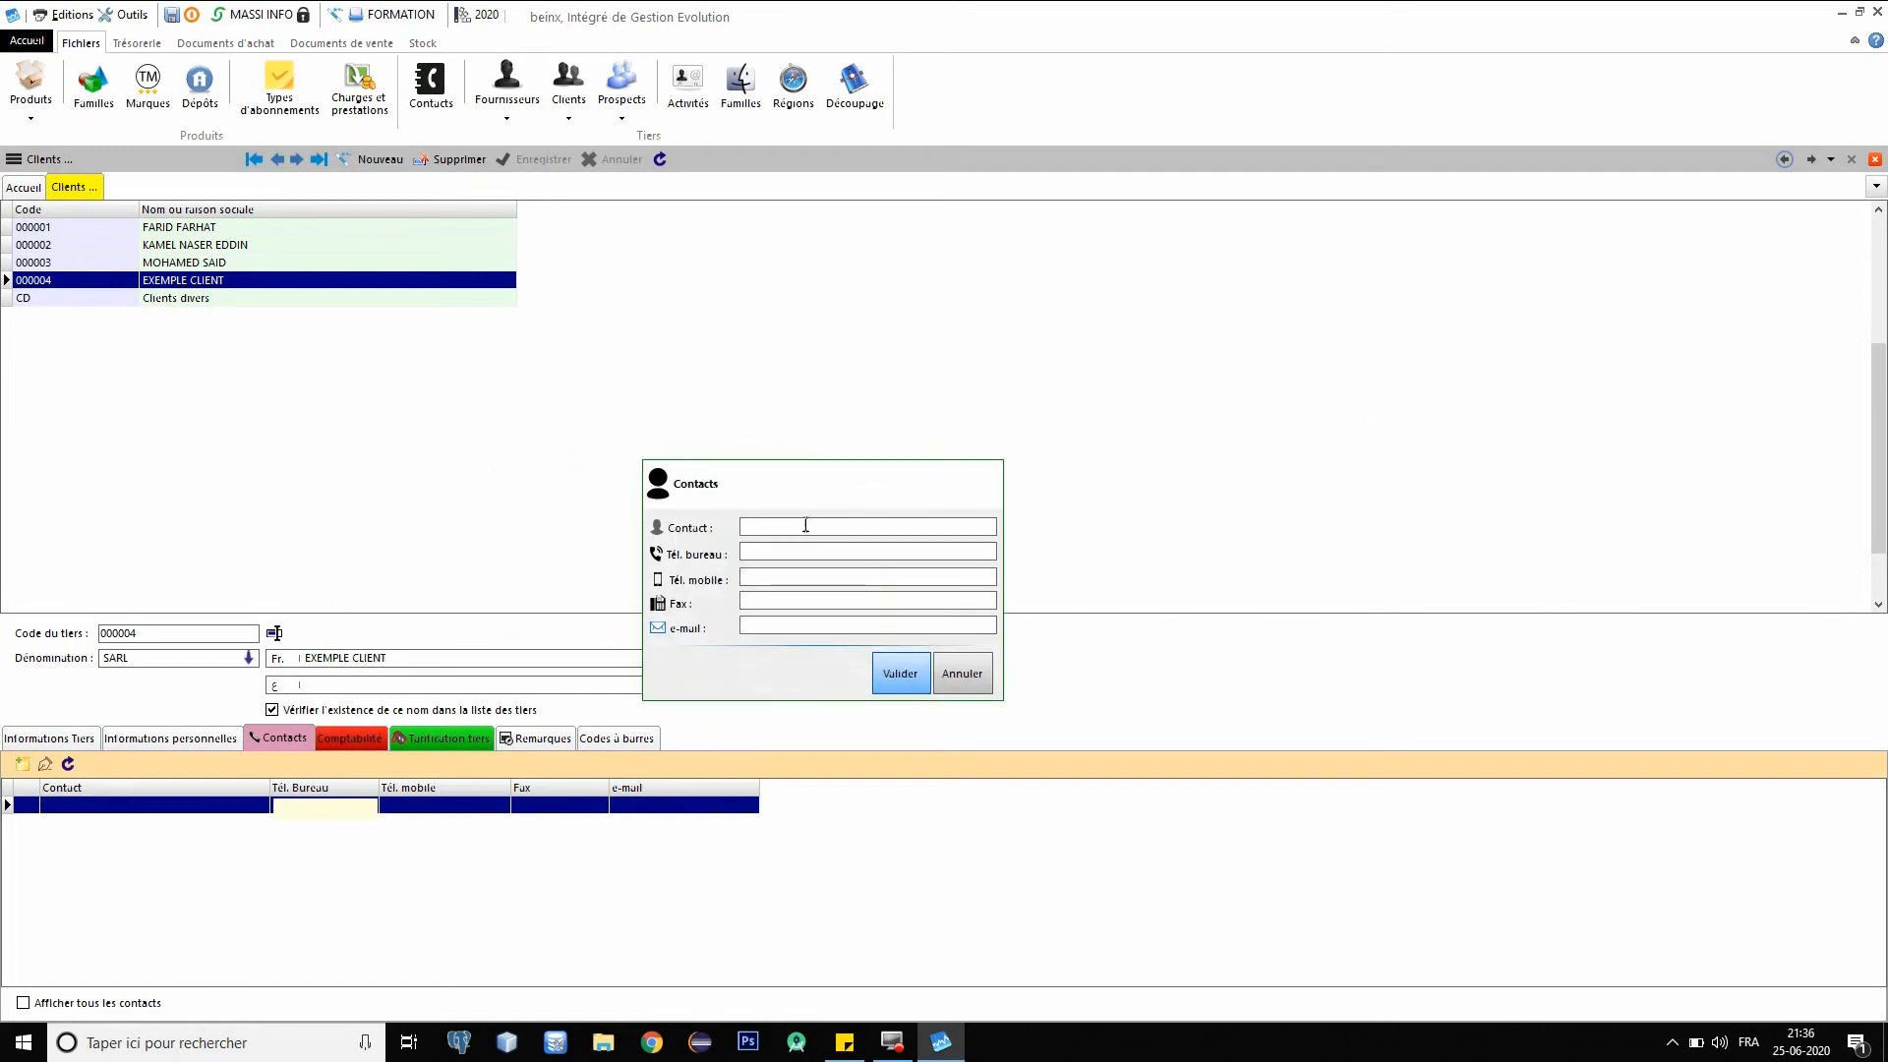
pyautogui.write('MASSI')
pyautogui.click(917, 688)
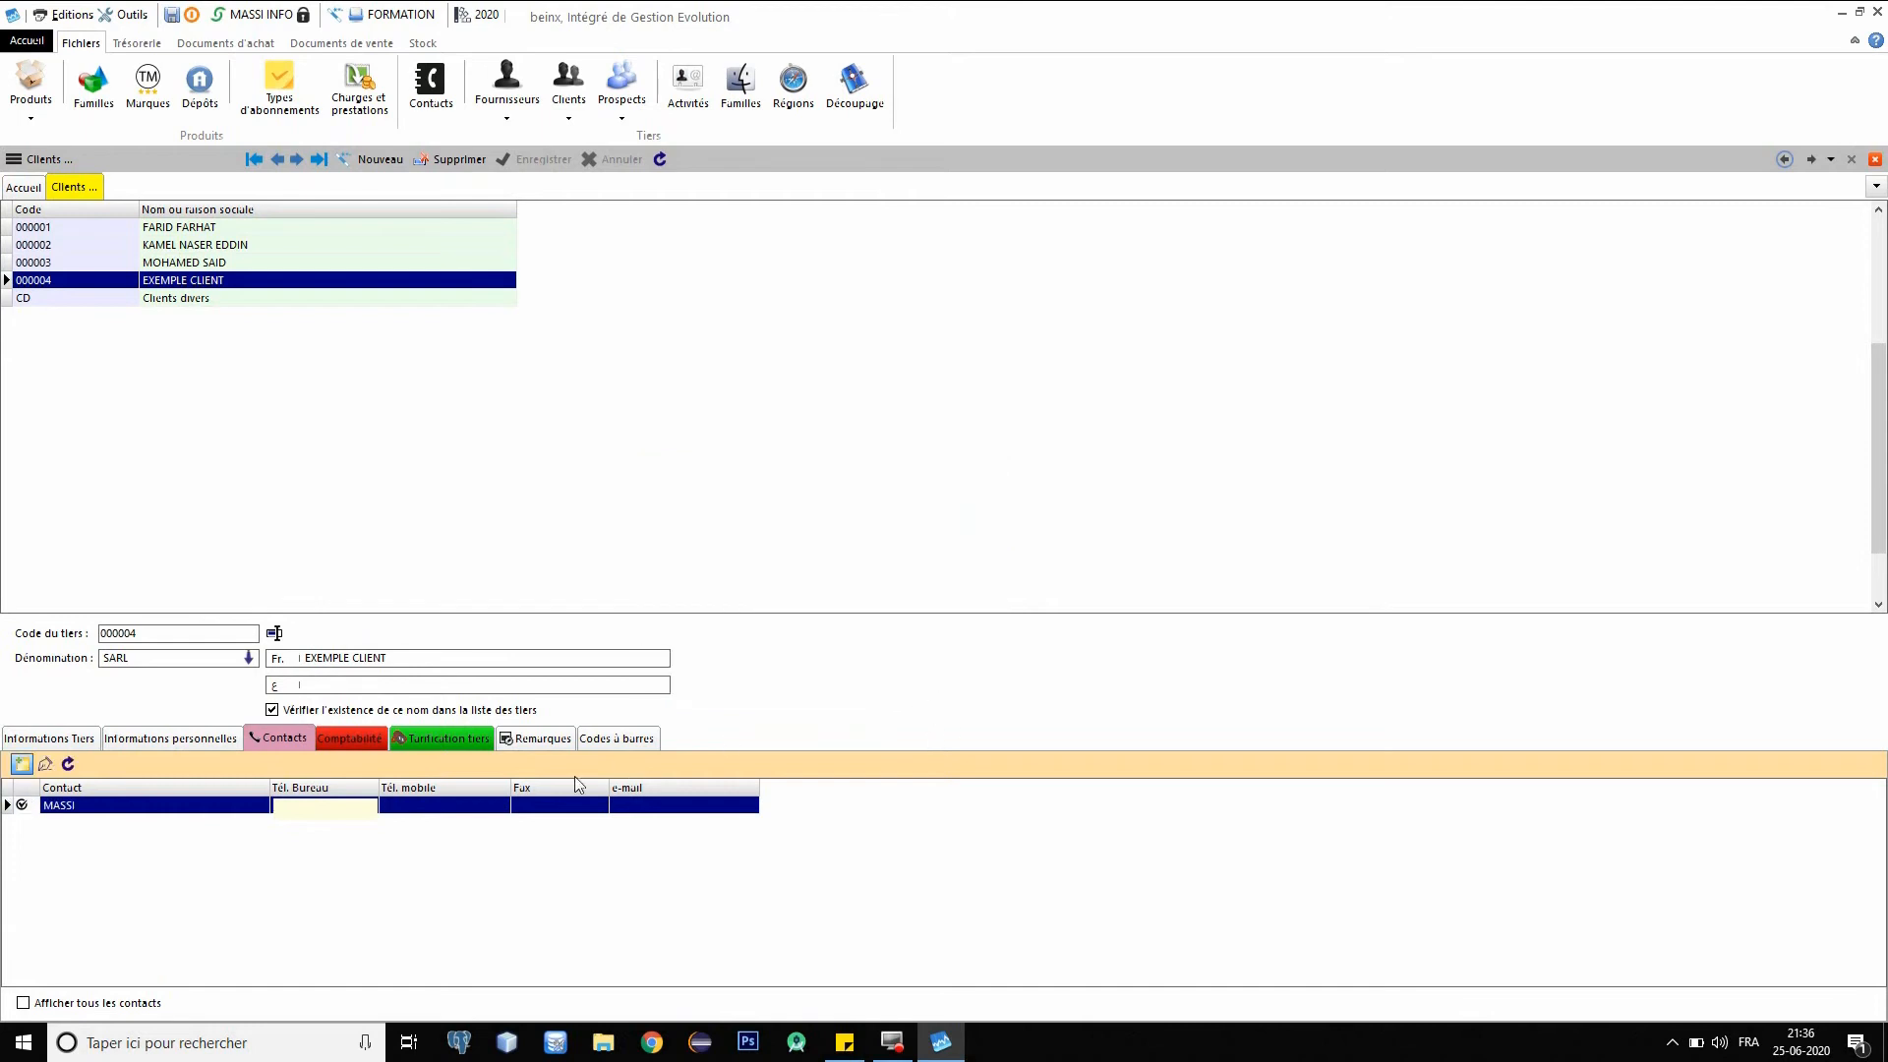
# Assign MASSI INFO as Chargé de créance in EXEMPLE CLIENT's accounting information and save the client.
pyautogui.click(340, 744)
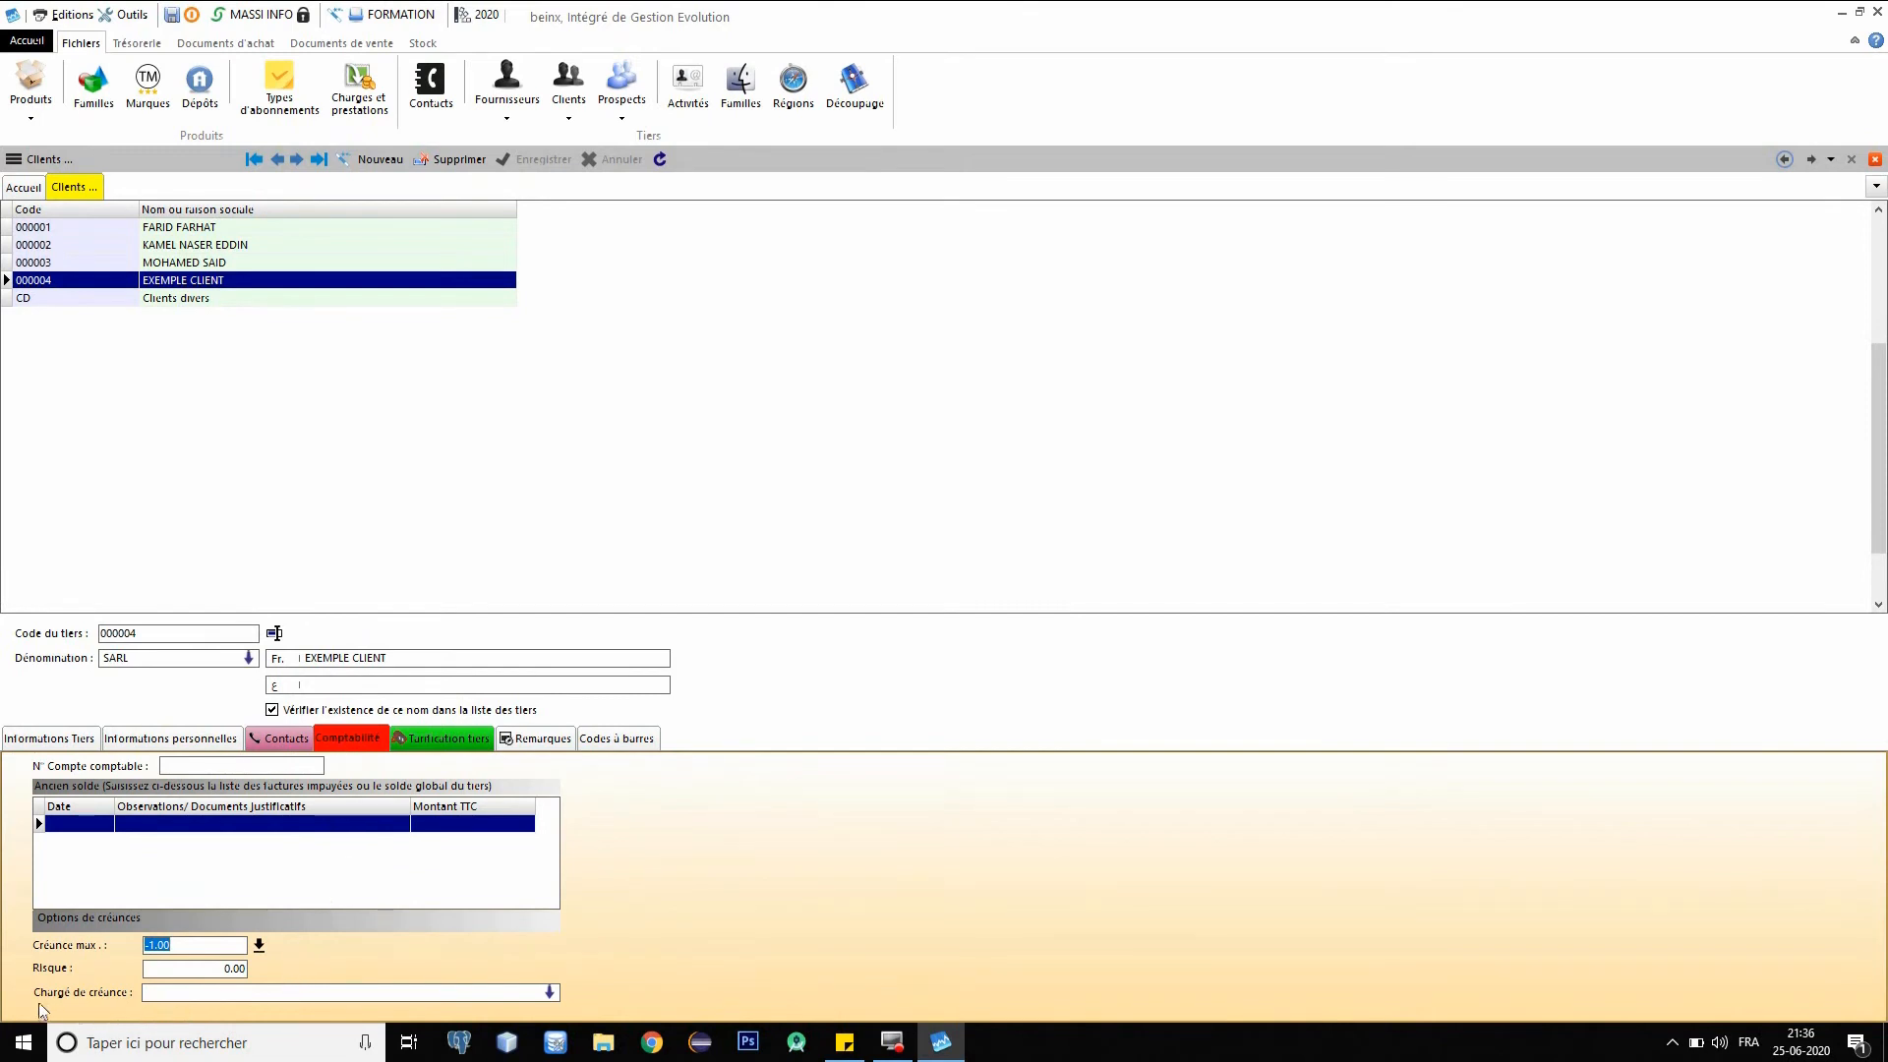
pyautogui.click(193, 996)
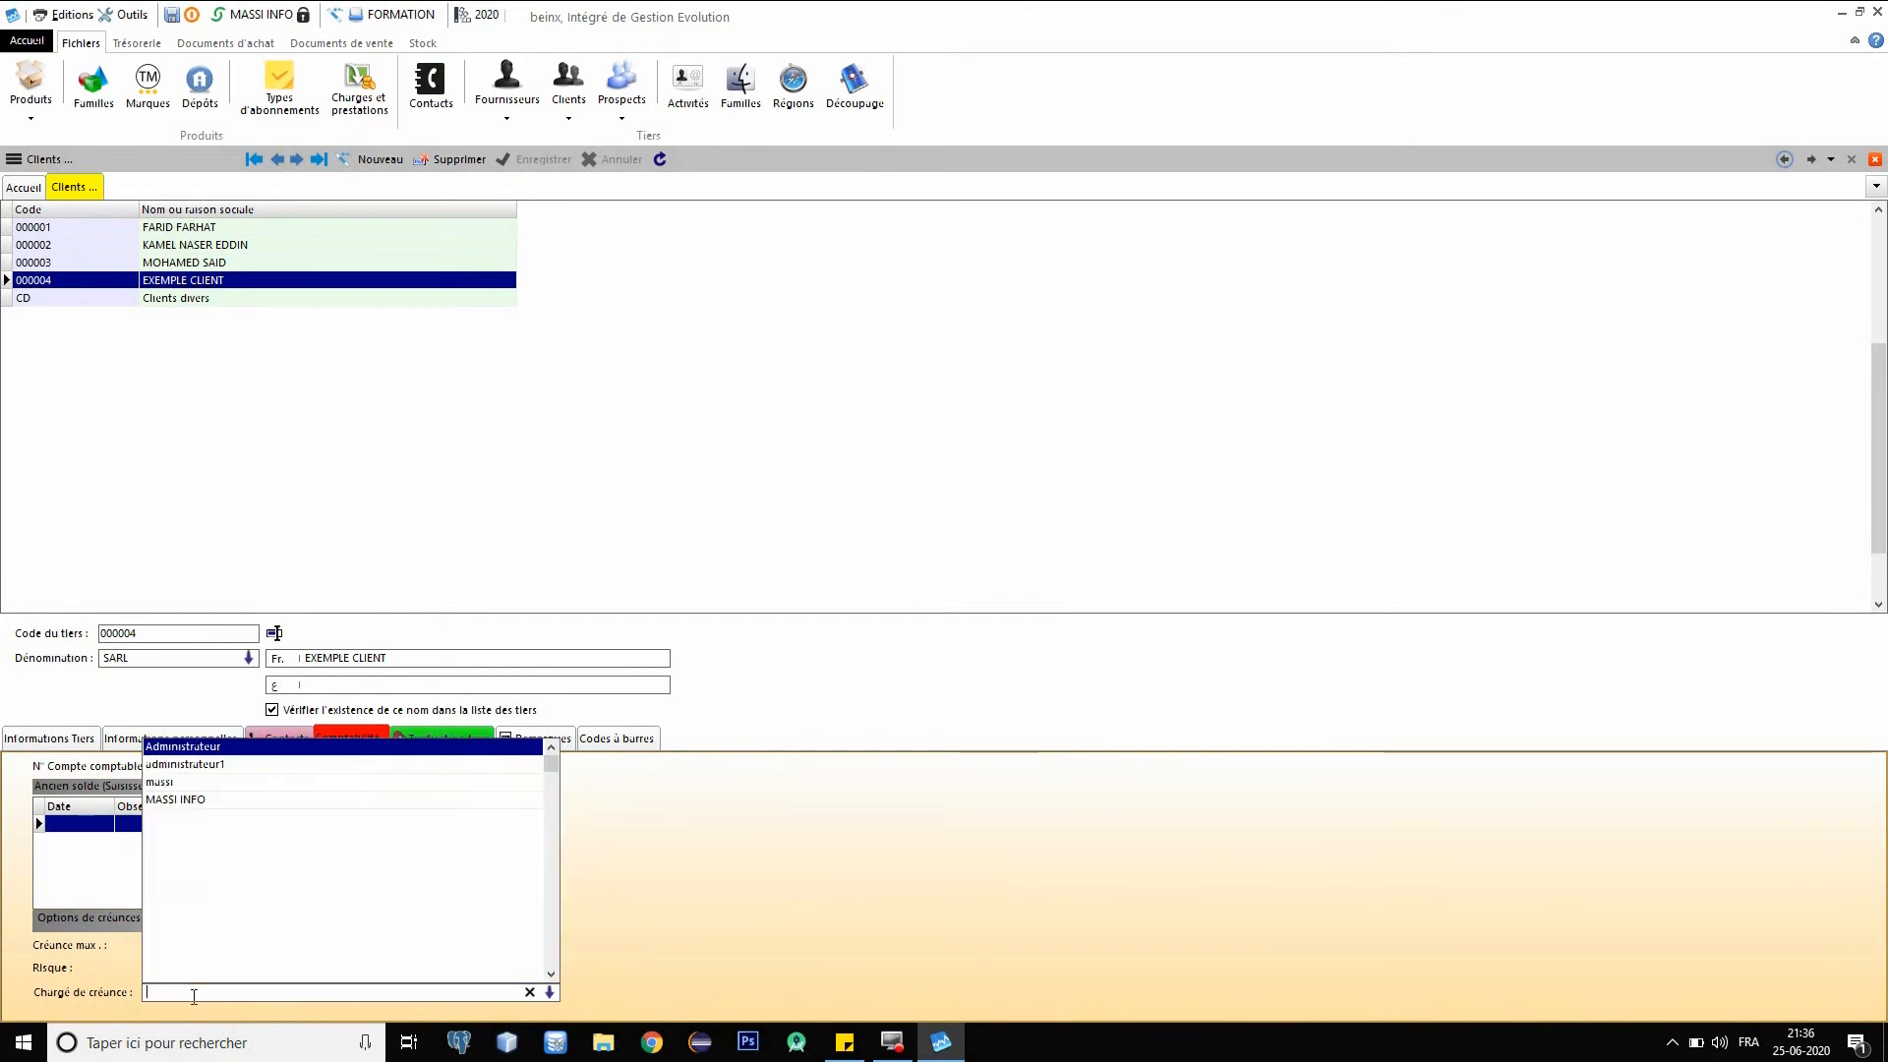
pyautogui.click(190, 801)
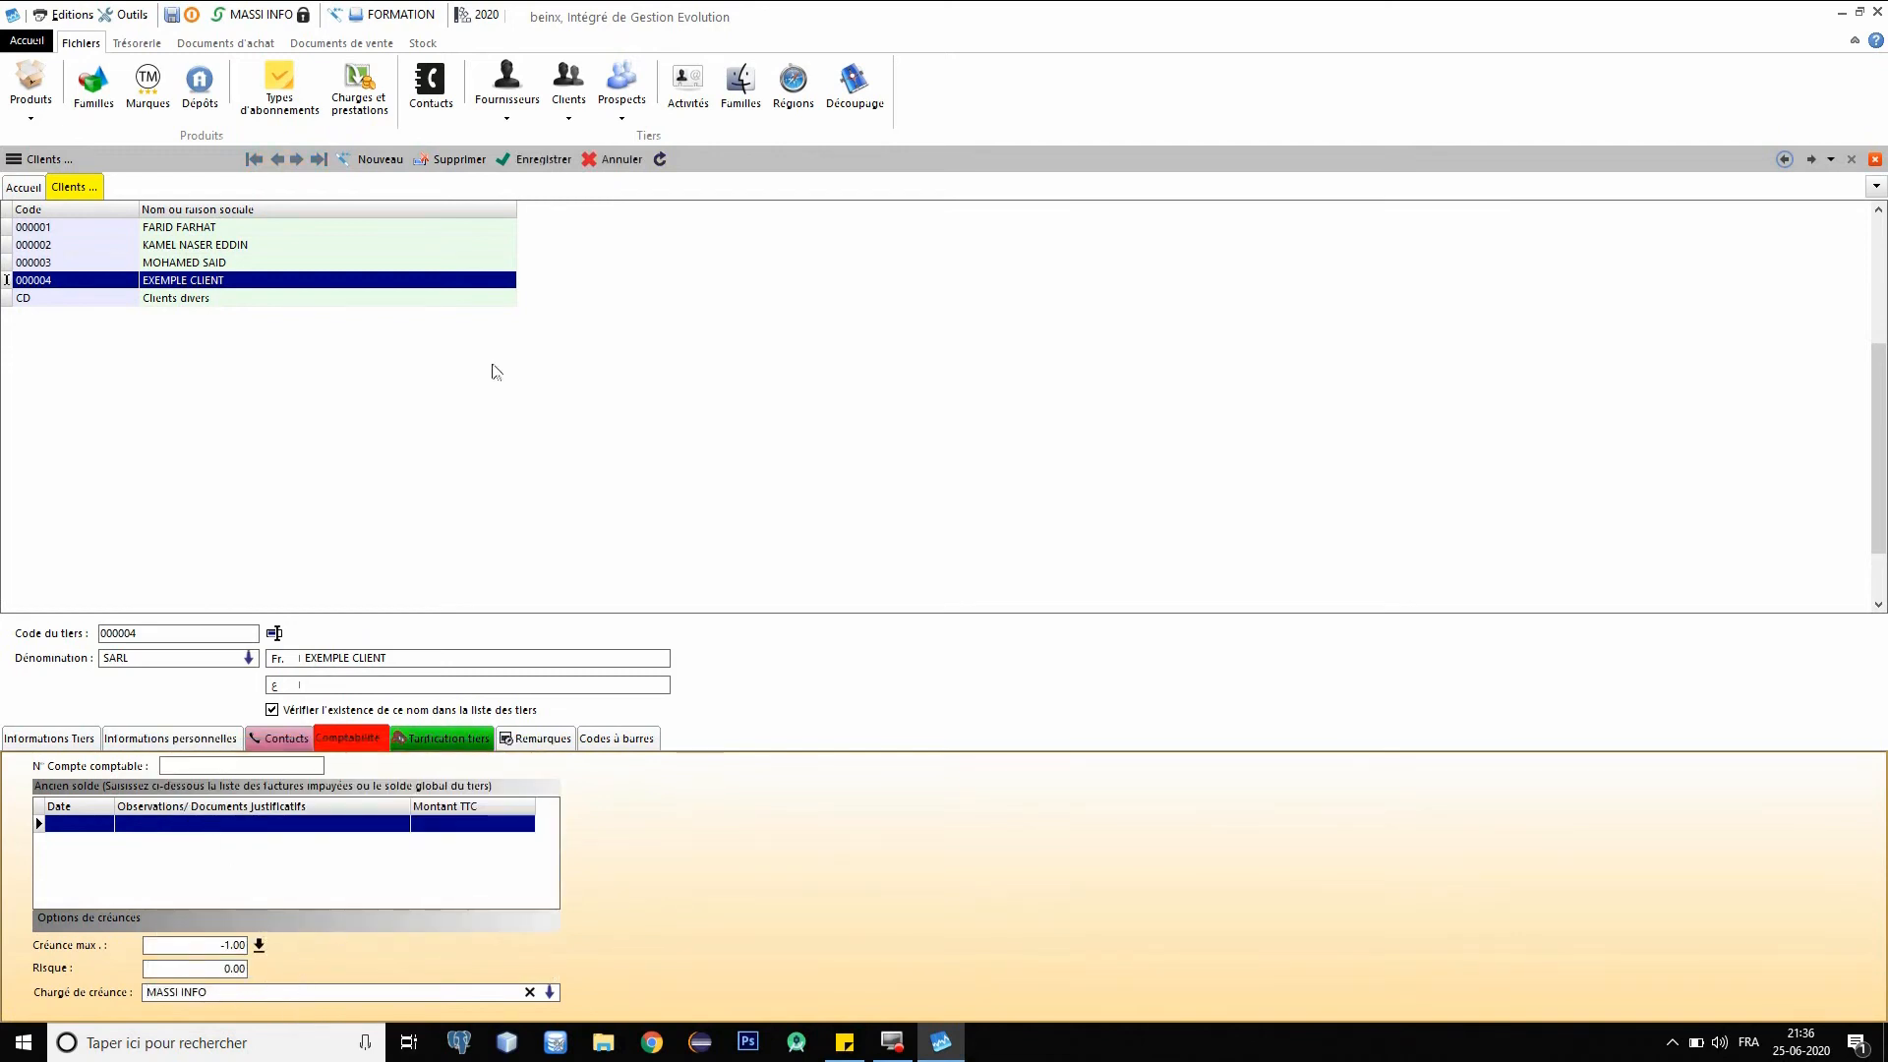
pyautogui.click(541, 160)
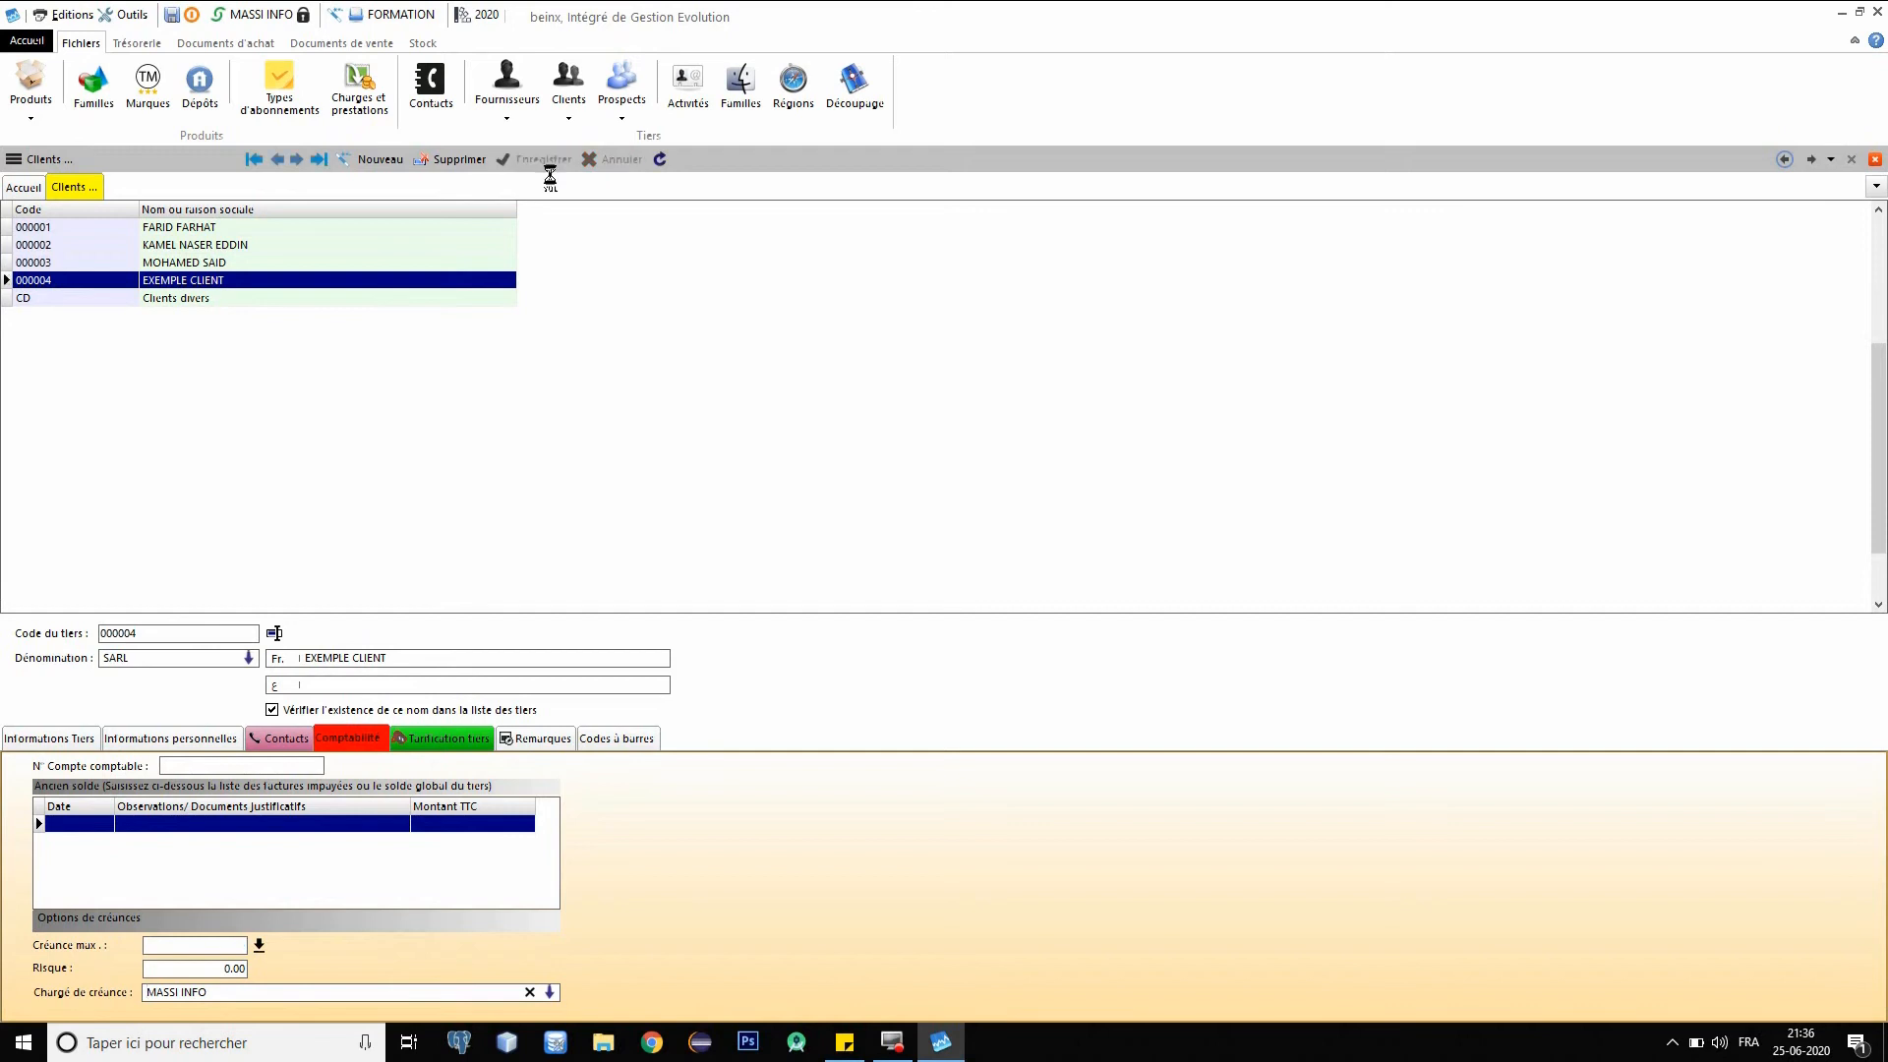
pyautogui.click(226, 997)
pyautogui.moveTo(226, 997); pyautogui.dragTo(133, 999)
pyautogui.click(600, 944)
# Rename EXEMPLE CLIENT to CLIENT 01 and save the record.
pyautogui.moveTo(389, 658); pyautogui.dragTo(298, 658)
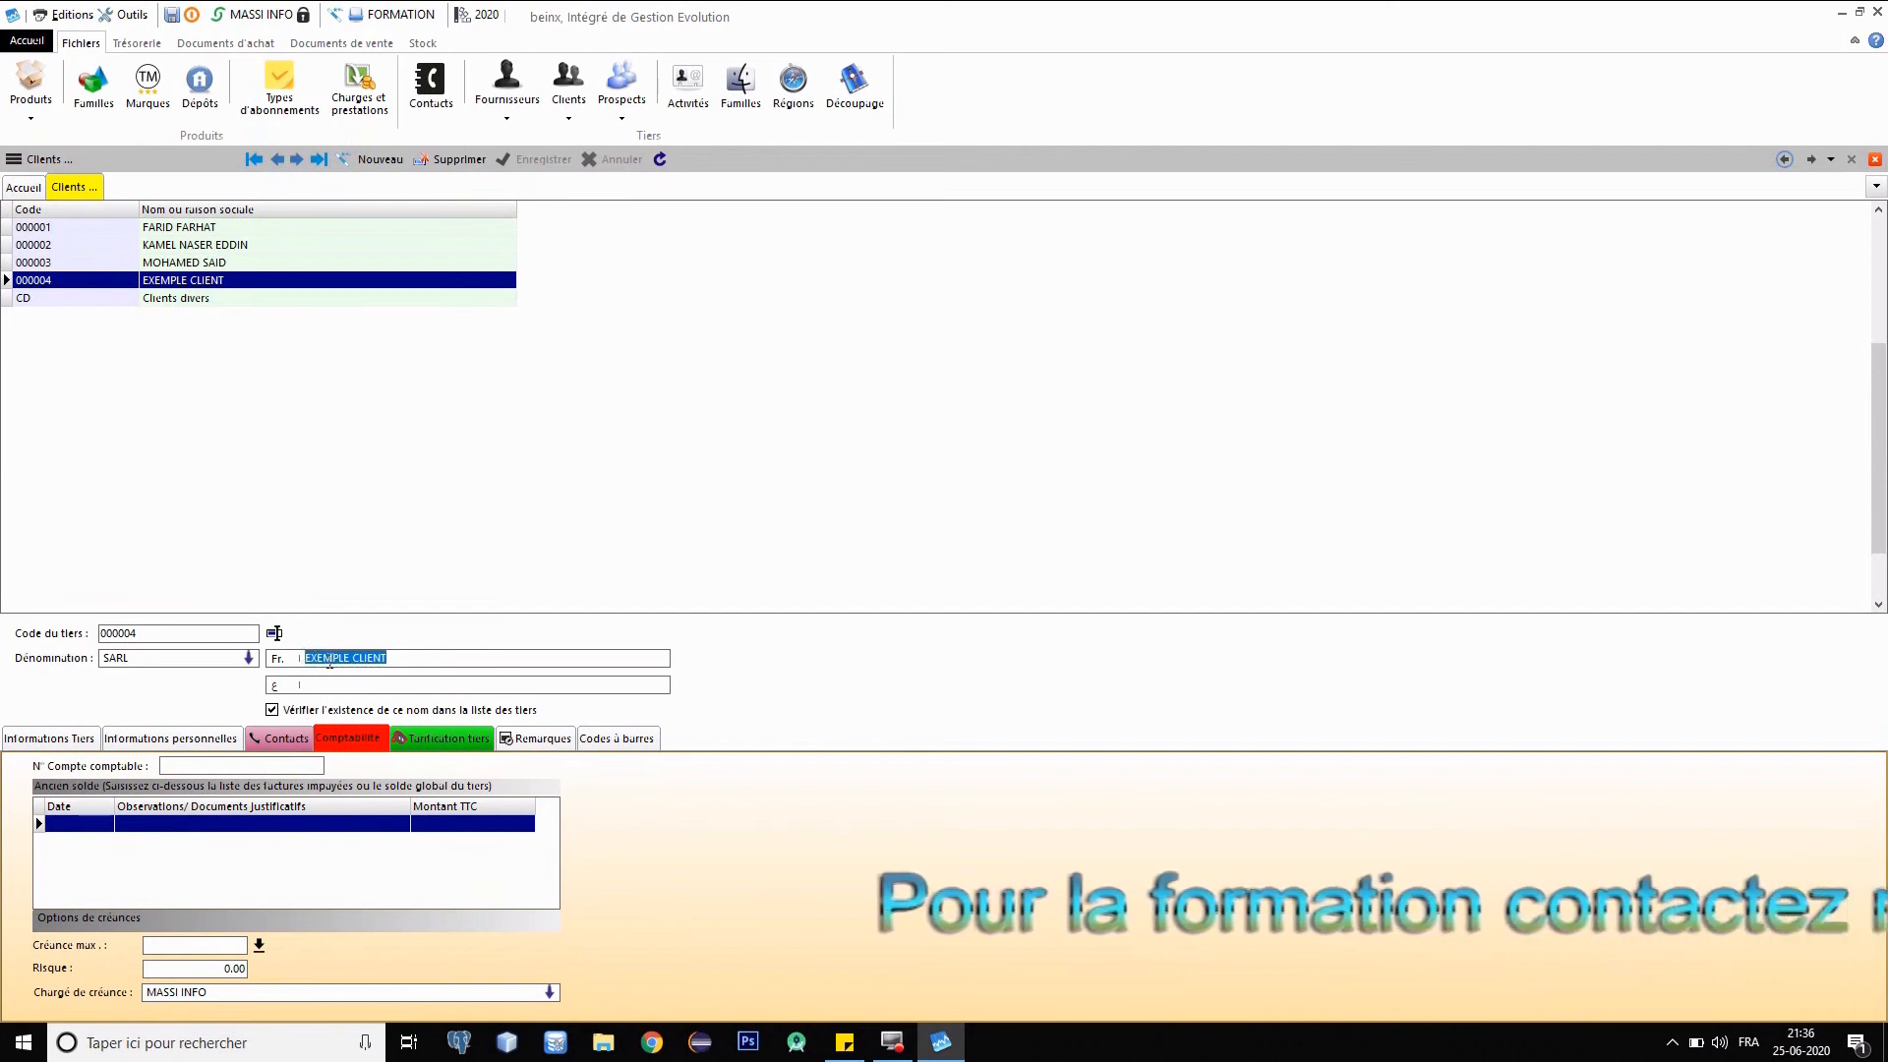
pyautogui.doubleClick(328, 658)
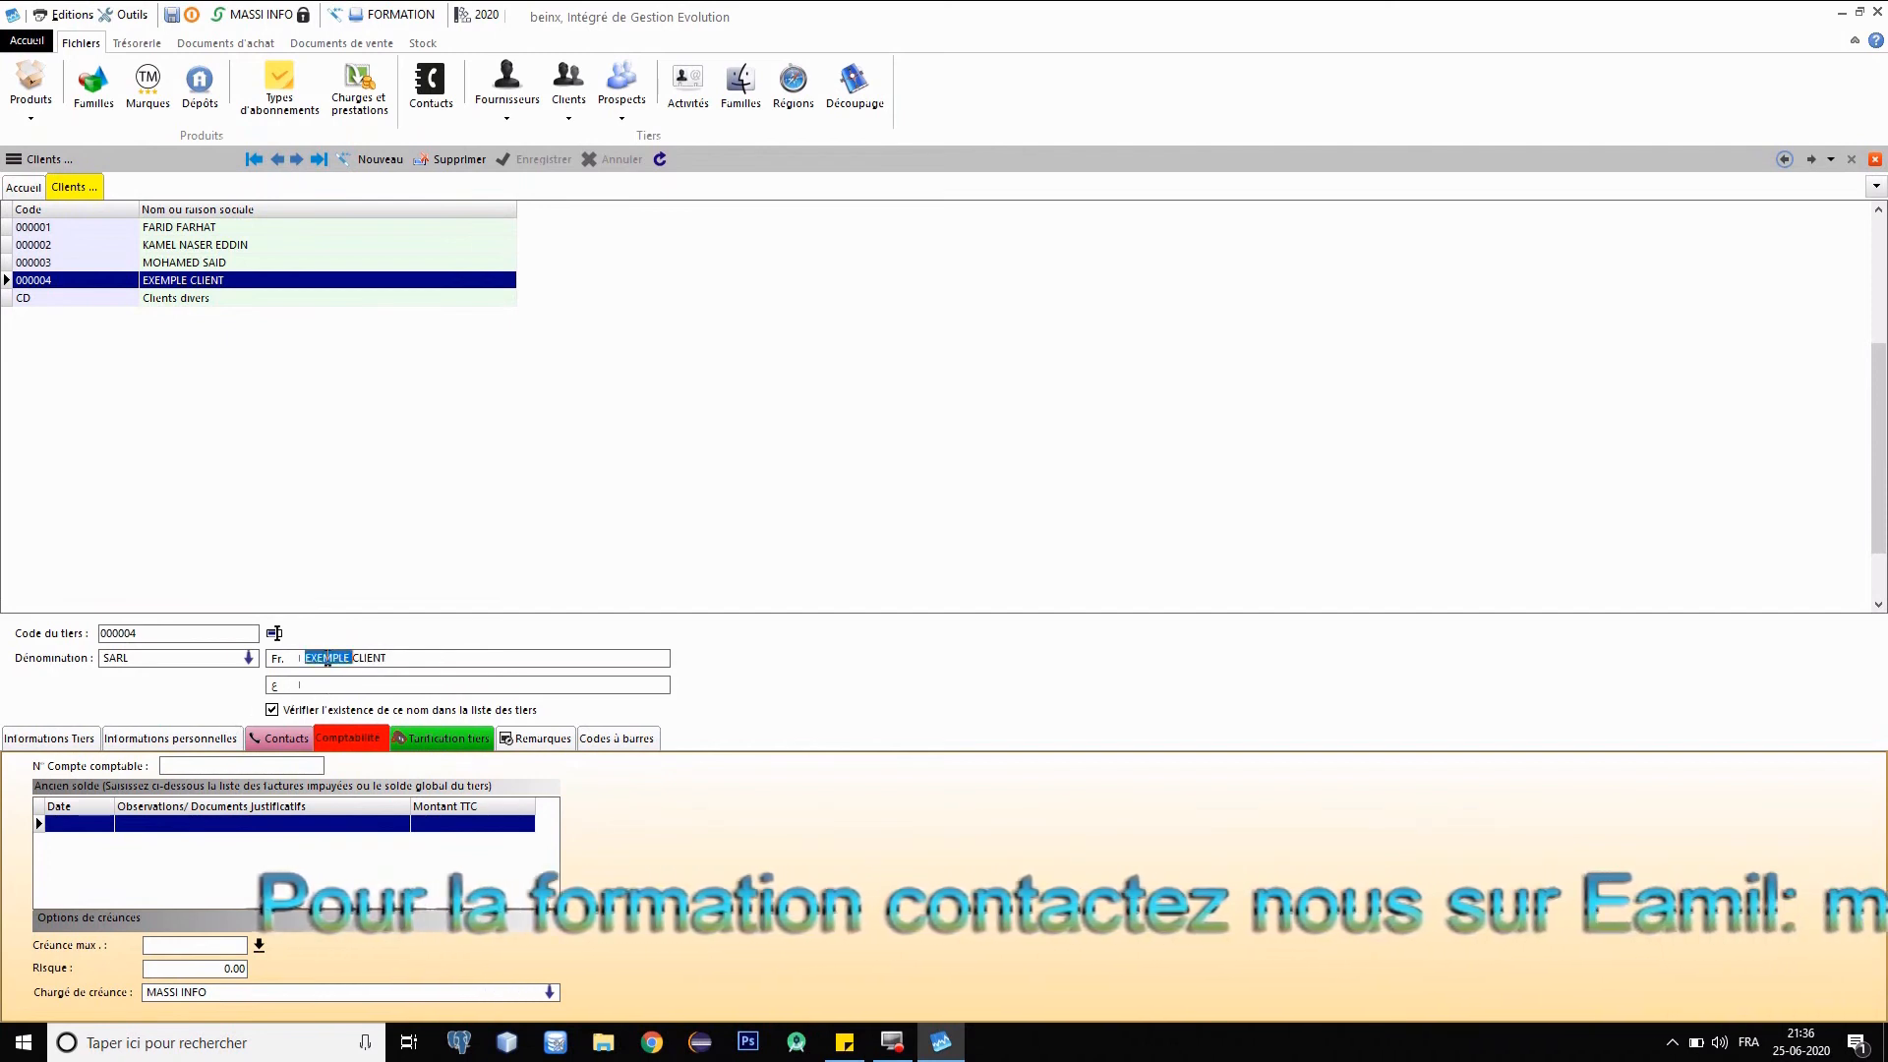
pyautogui.press('Delete')
pyautogui.click(368, 658)
pyautogui.write('01')
pyautogui.click(536, 159)
# Review CLIENT 01's general and accounting information and compare its Chargé de créance with that of Clients divers.
pyautogui.click(49, 739)
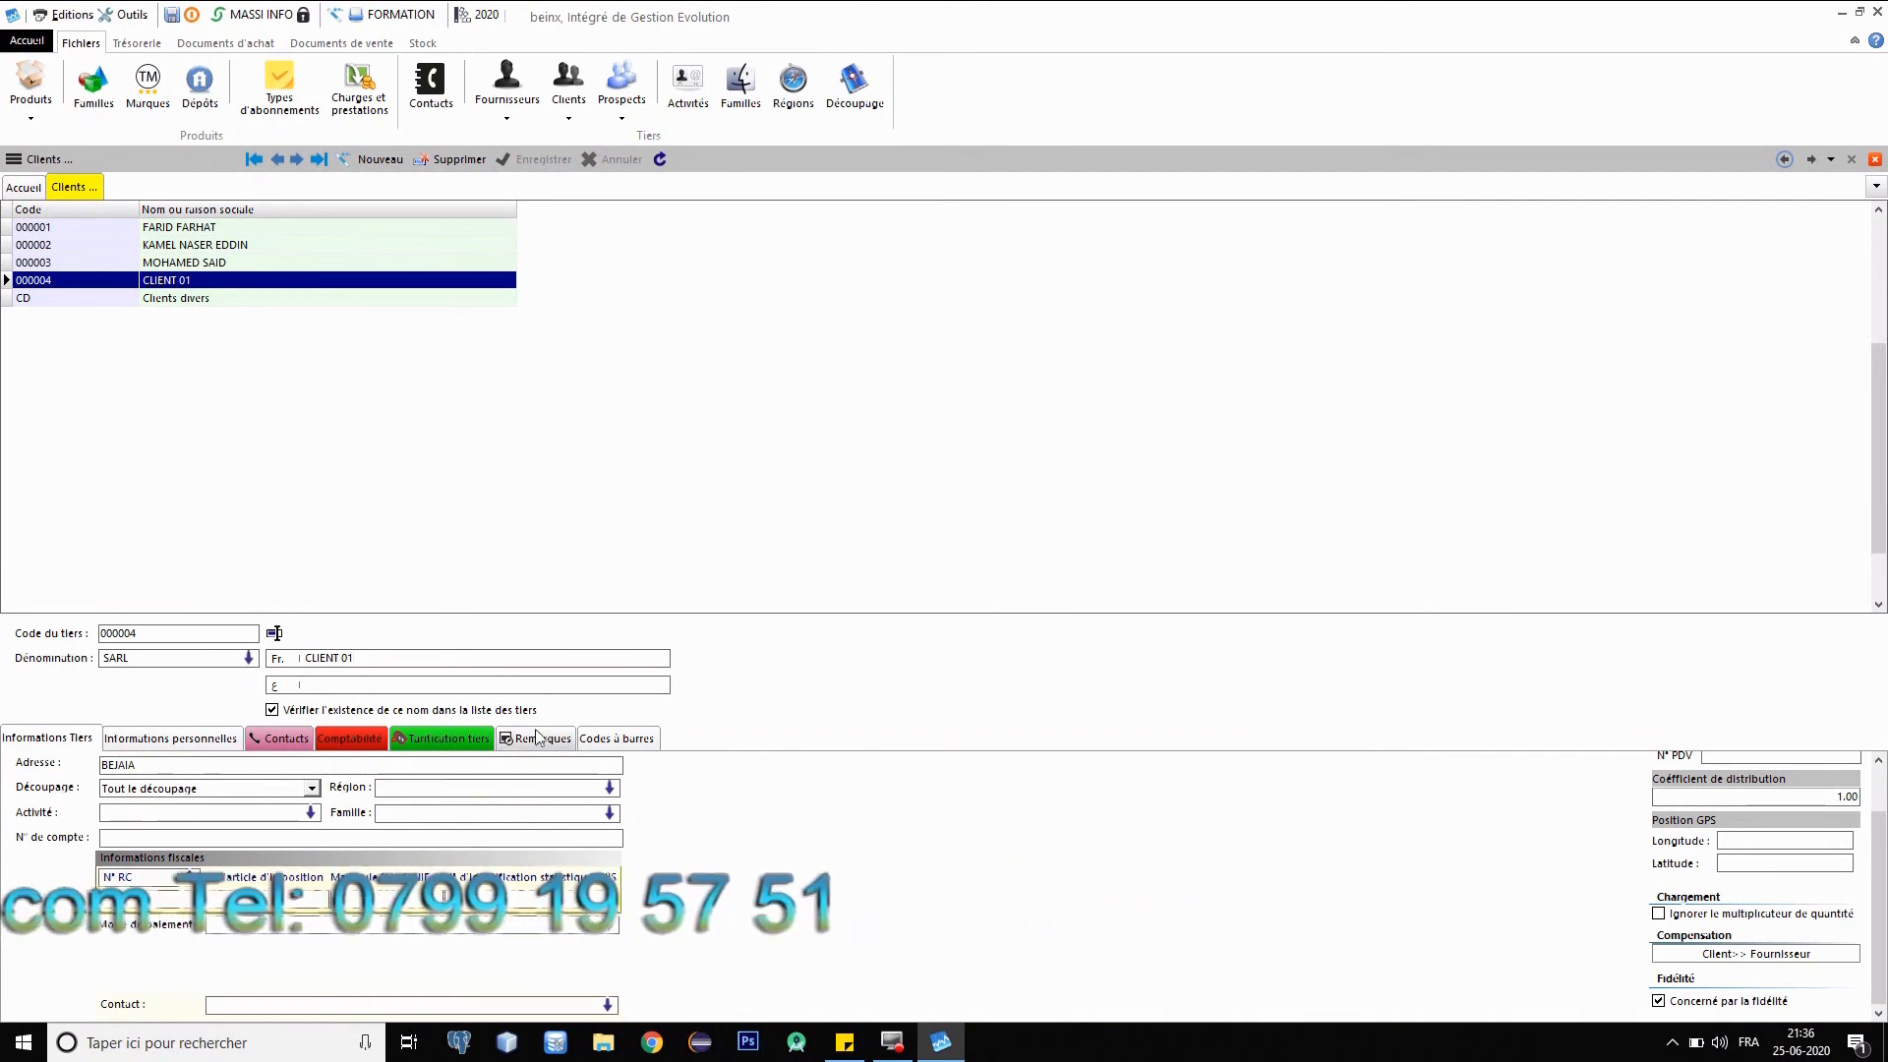
pyautogui.click(332, 742)
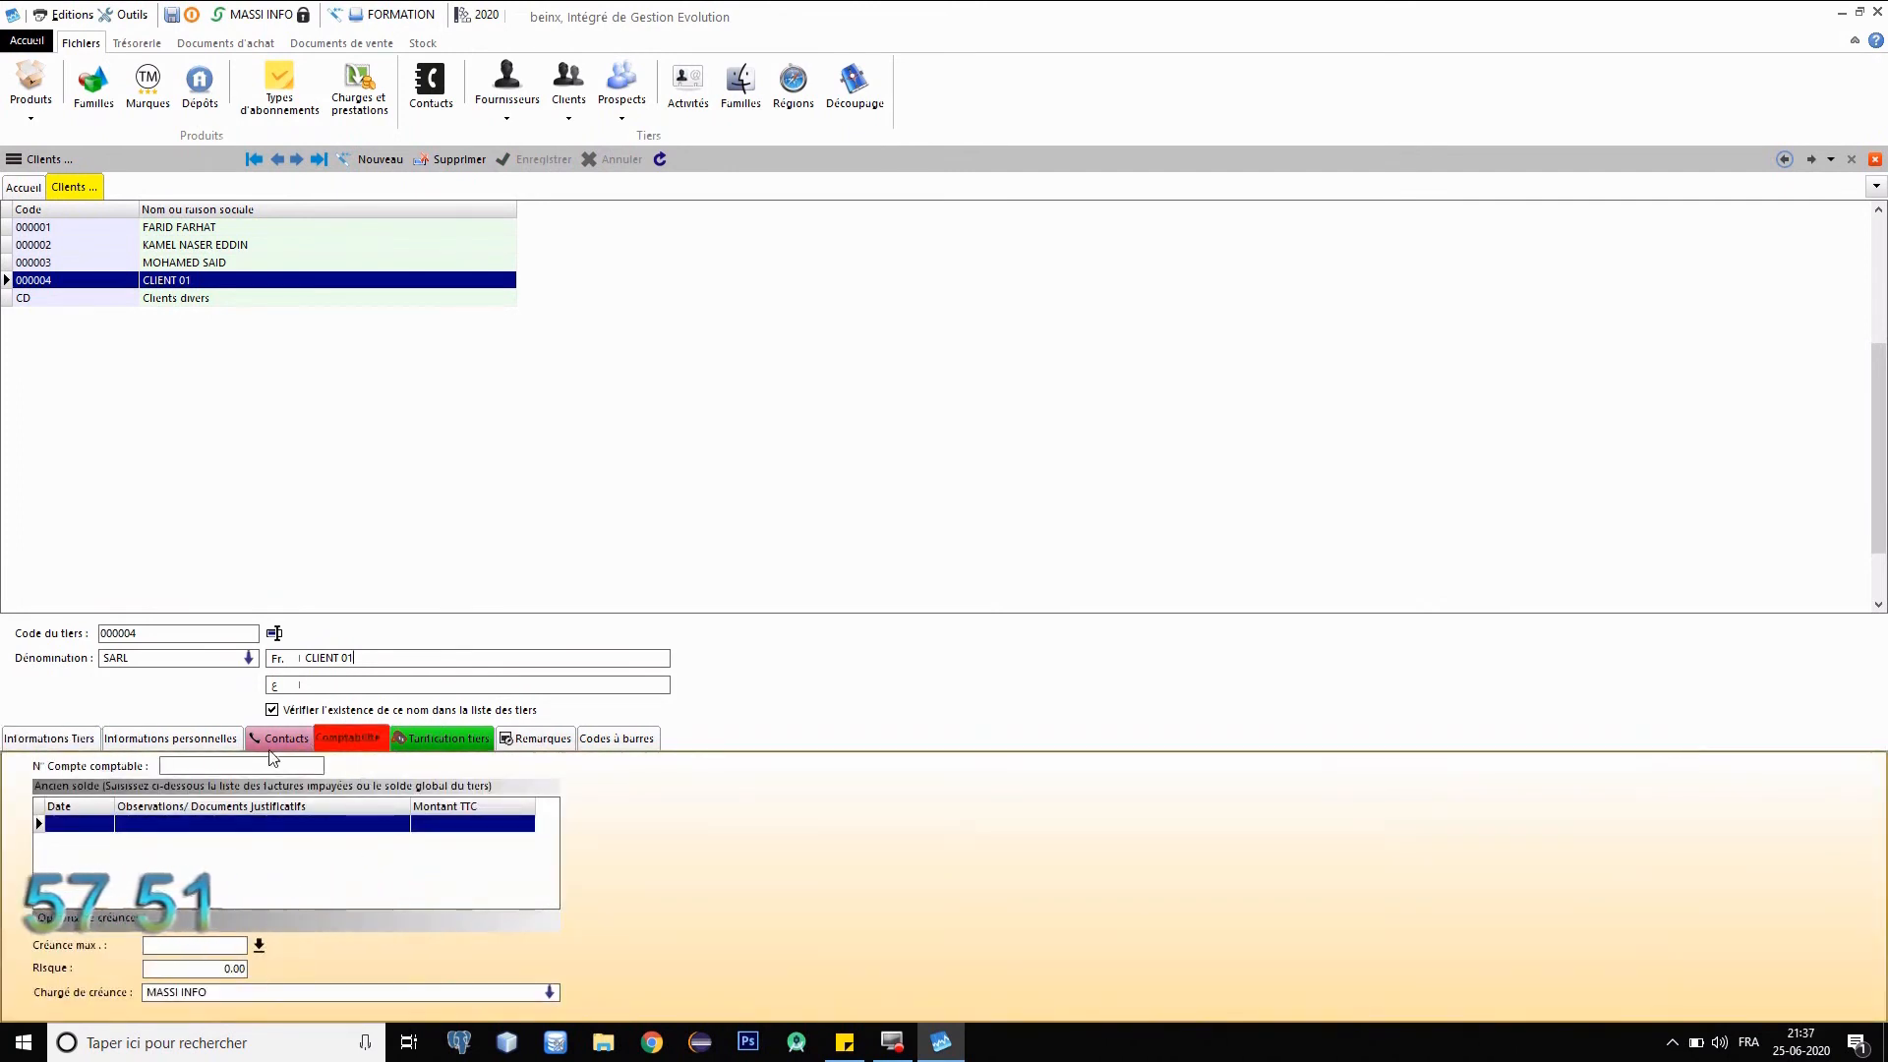
pyautogui.moveTo(313, 666); pyautogui.dragTo(382, 664)
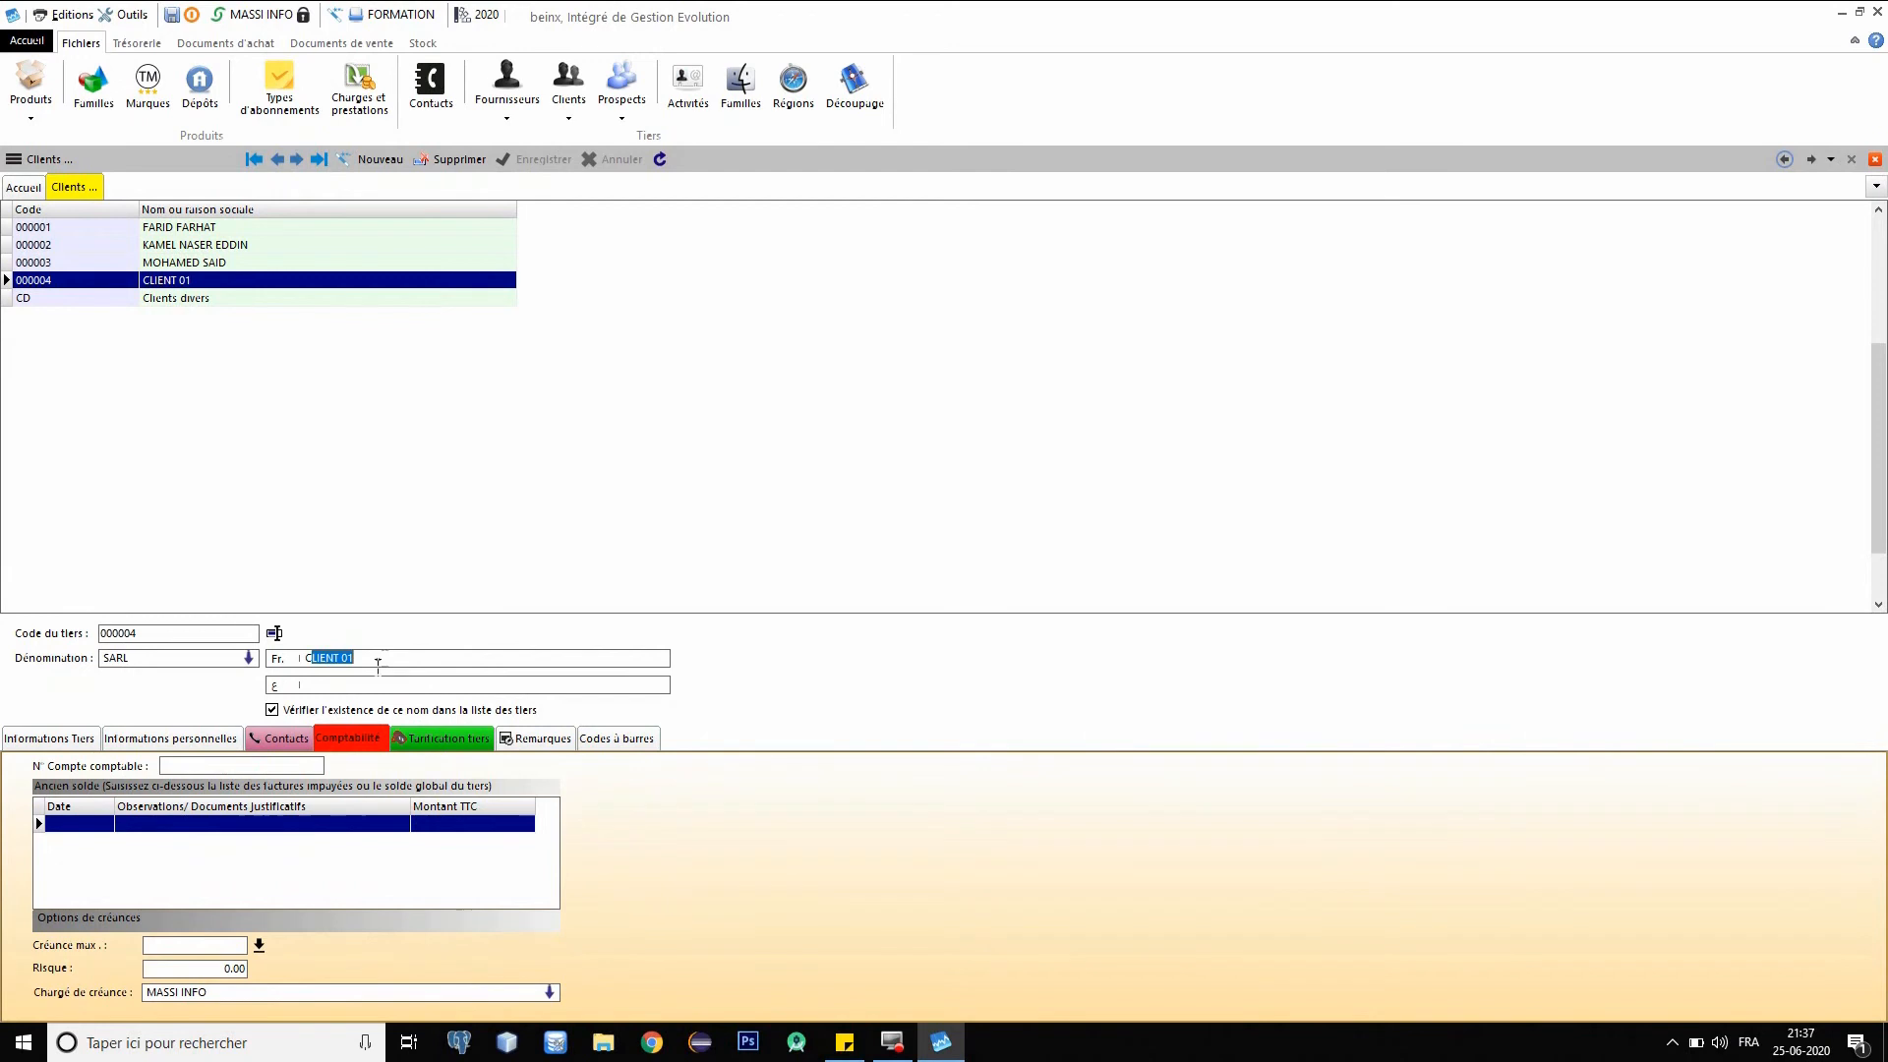
pyautogui.click(224, 995)
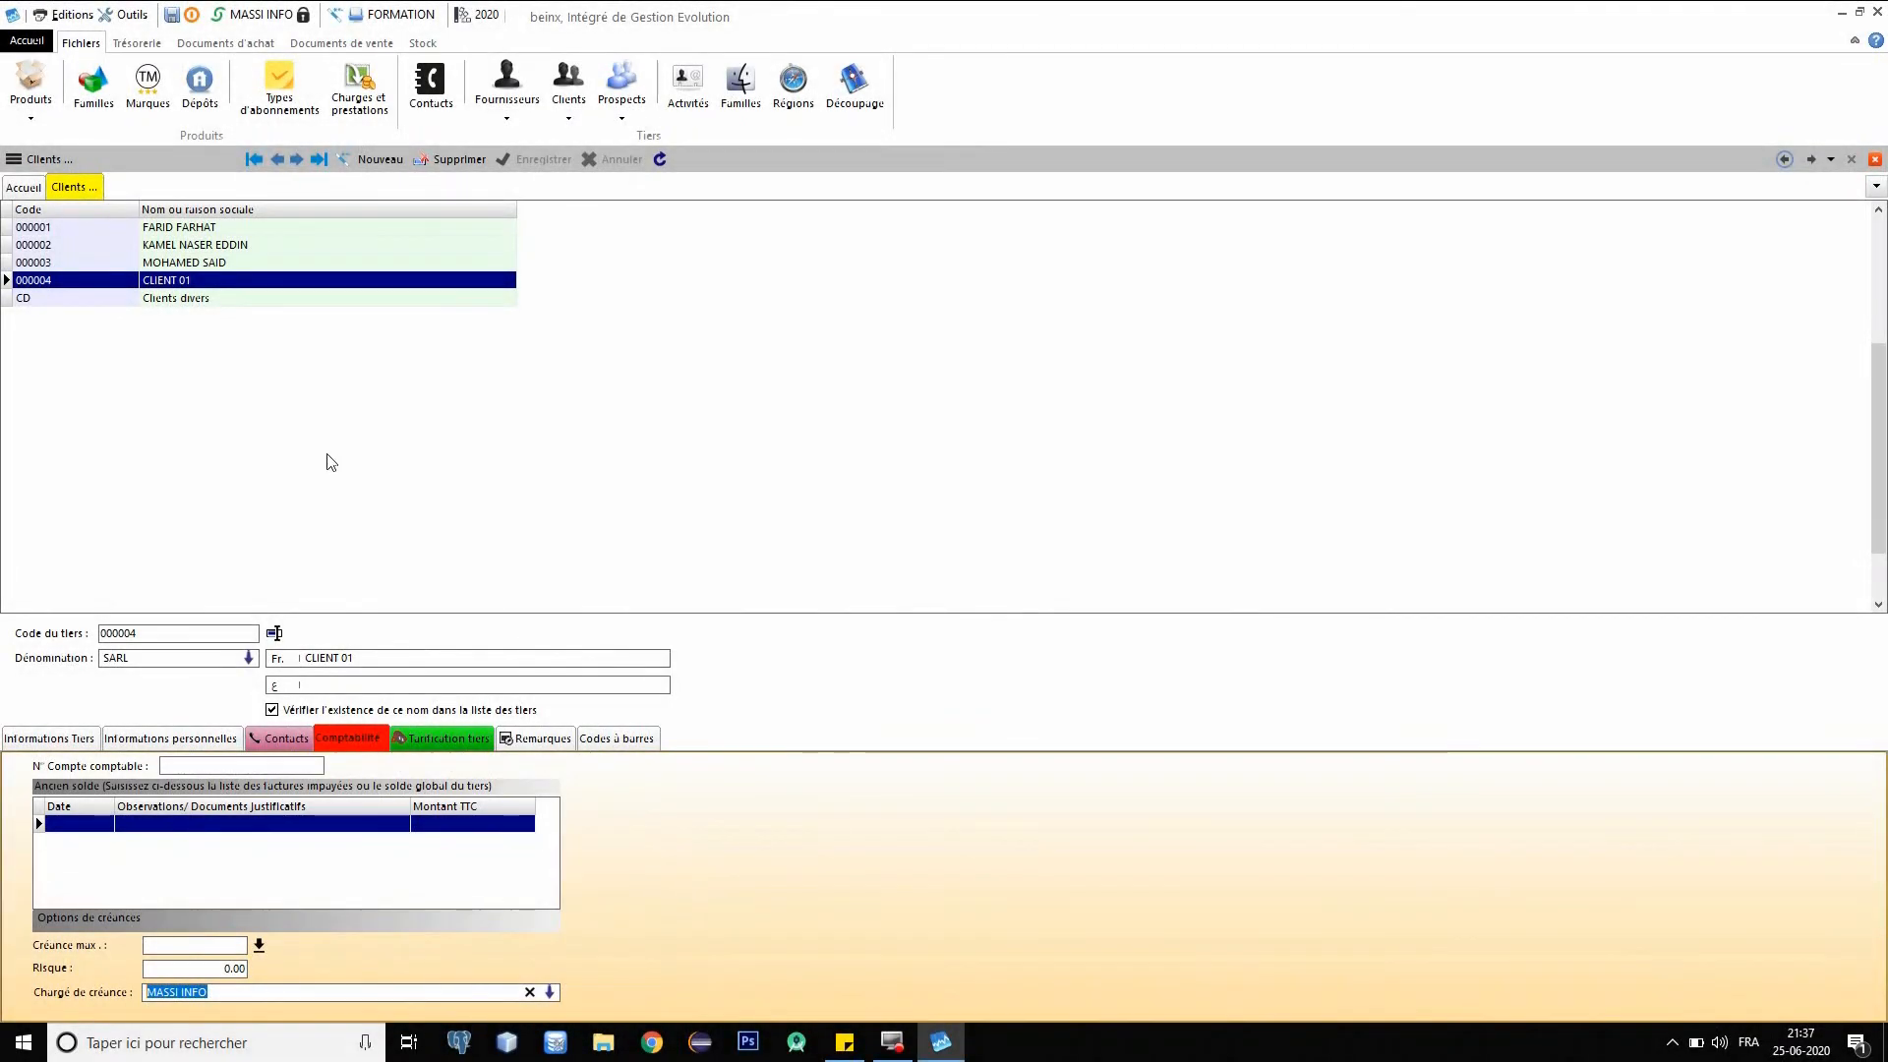
pyautogui.click(179, 282)
pyautogui.click(183, 298)
pyautogui.click(180, 282)
pyautogui.click(192, 296)
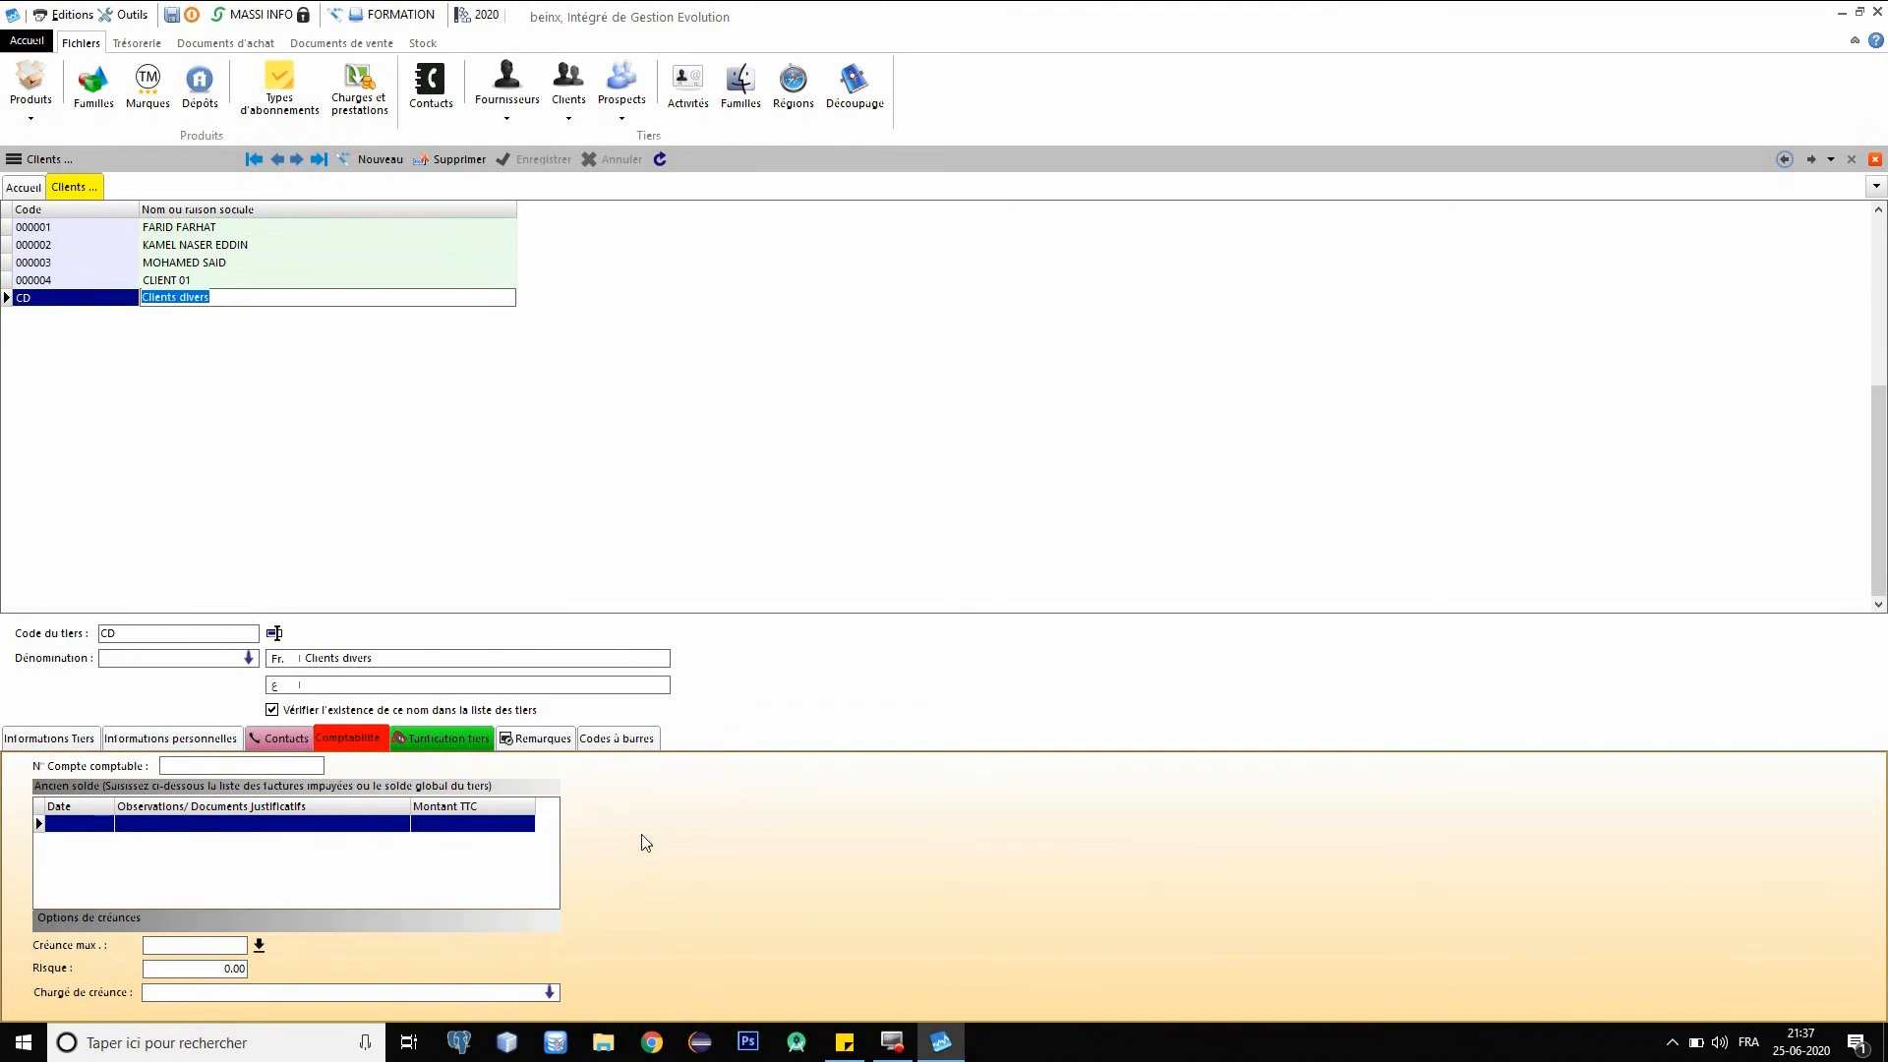
pyautogui.click(376, 496)
# Open the client receivables report for all clients and filter it by MASSI INFO as Chargé de créance.
pyautogui.click(69, 15)
pyautogui.moveTo(66, 41)
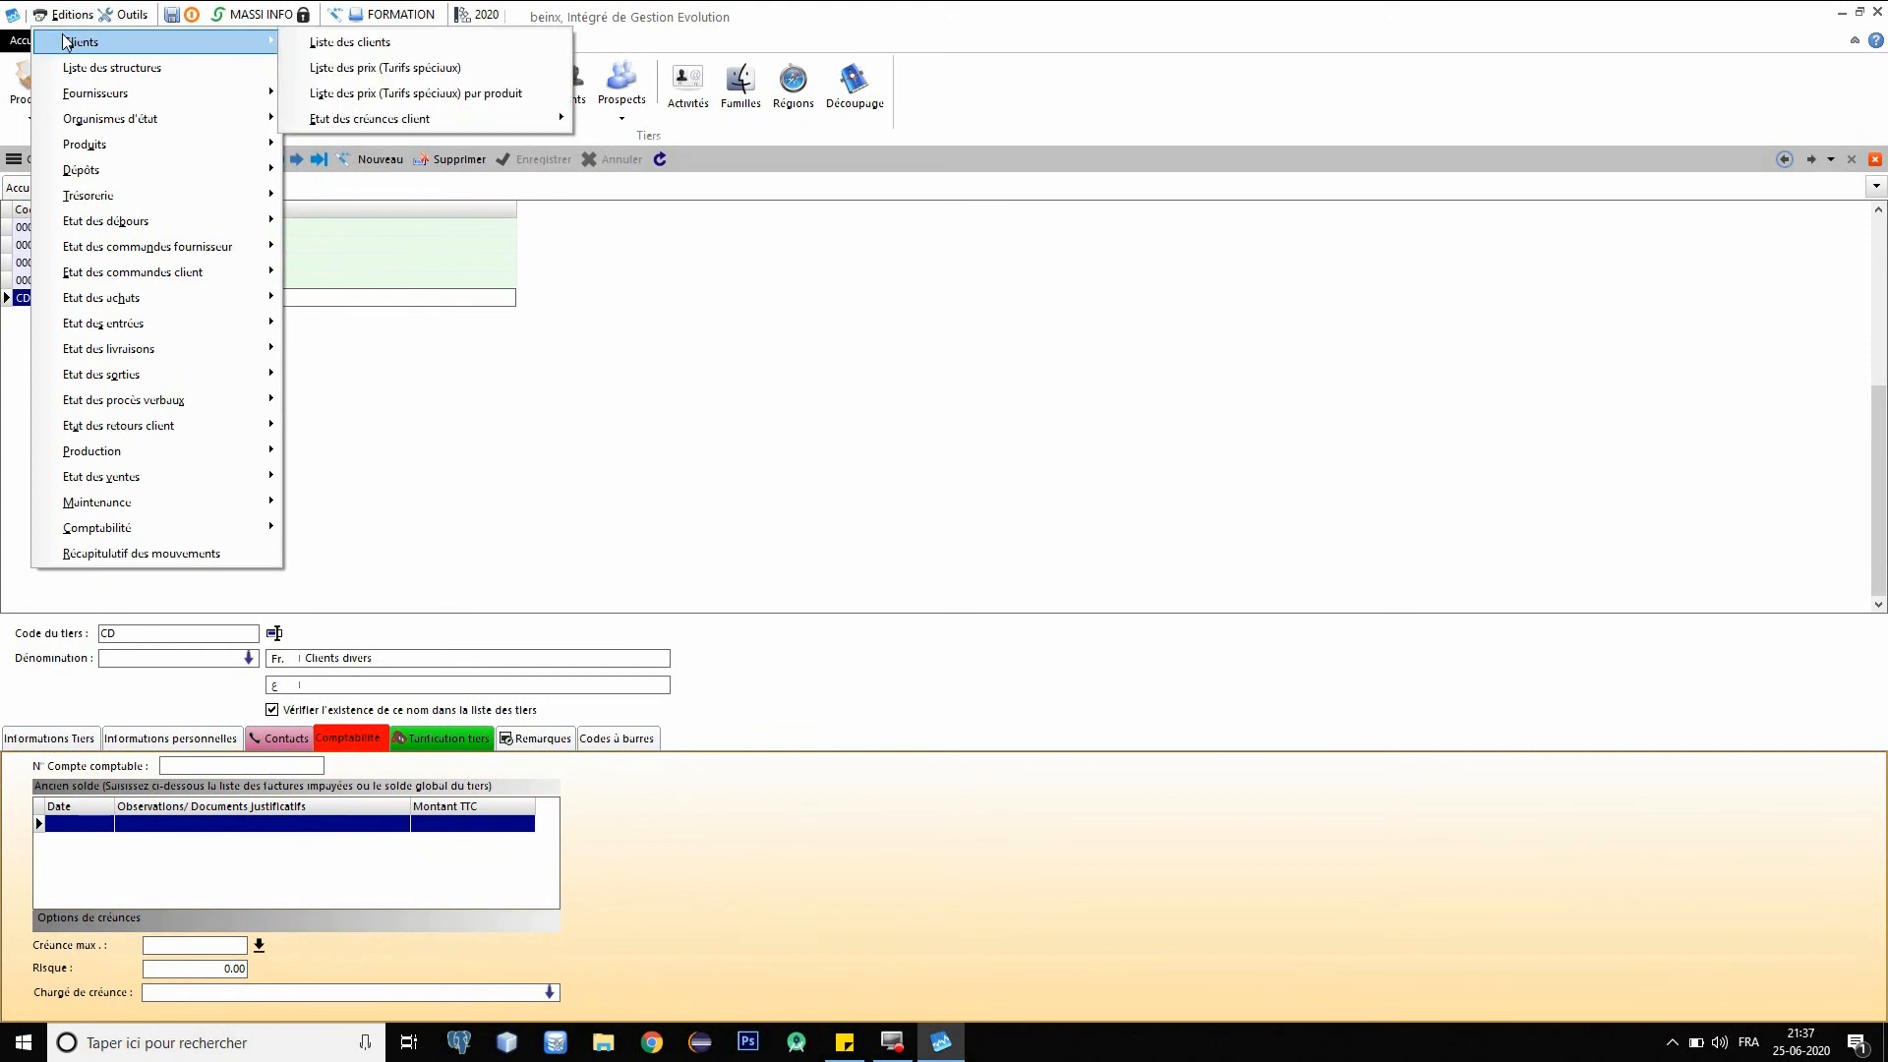
pyautogui.moveTo(399, 124)
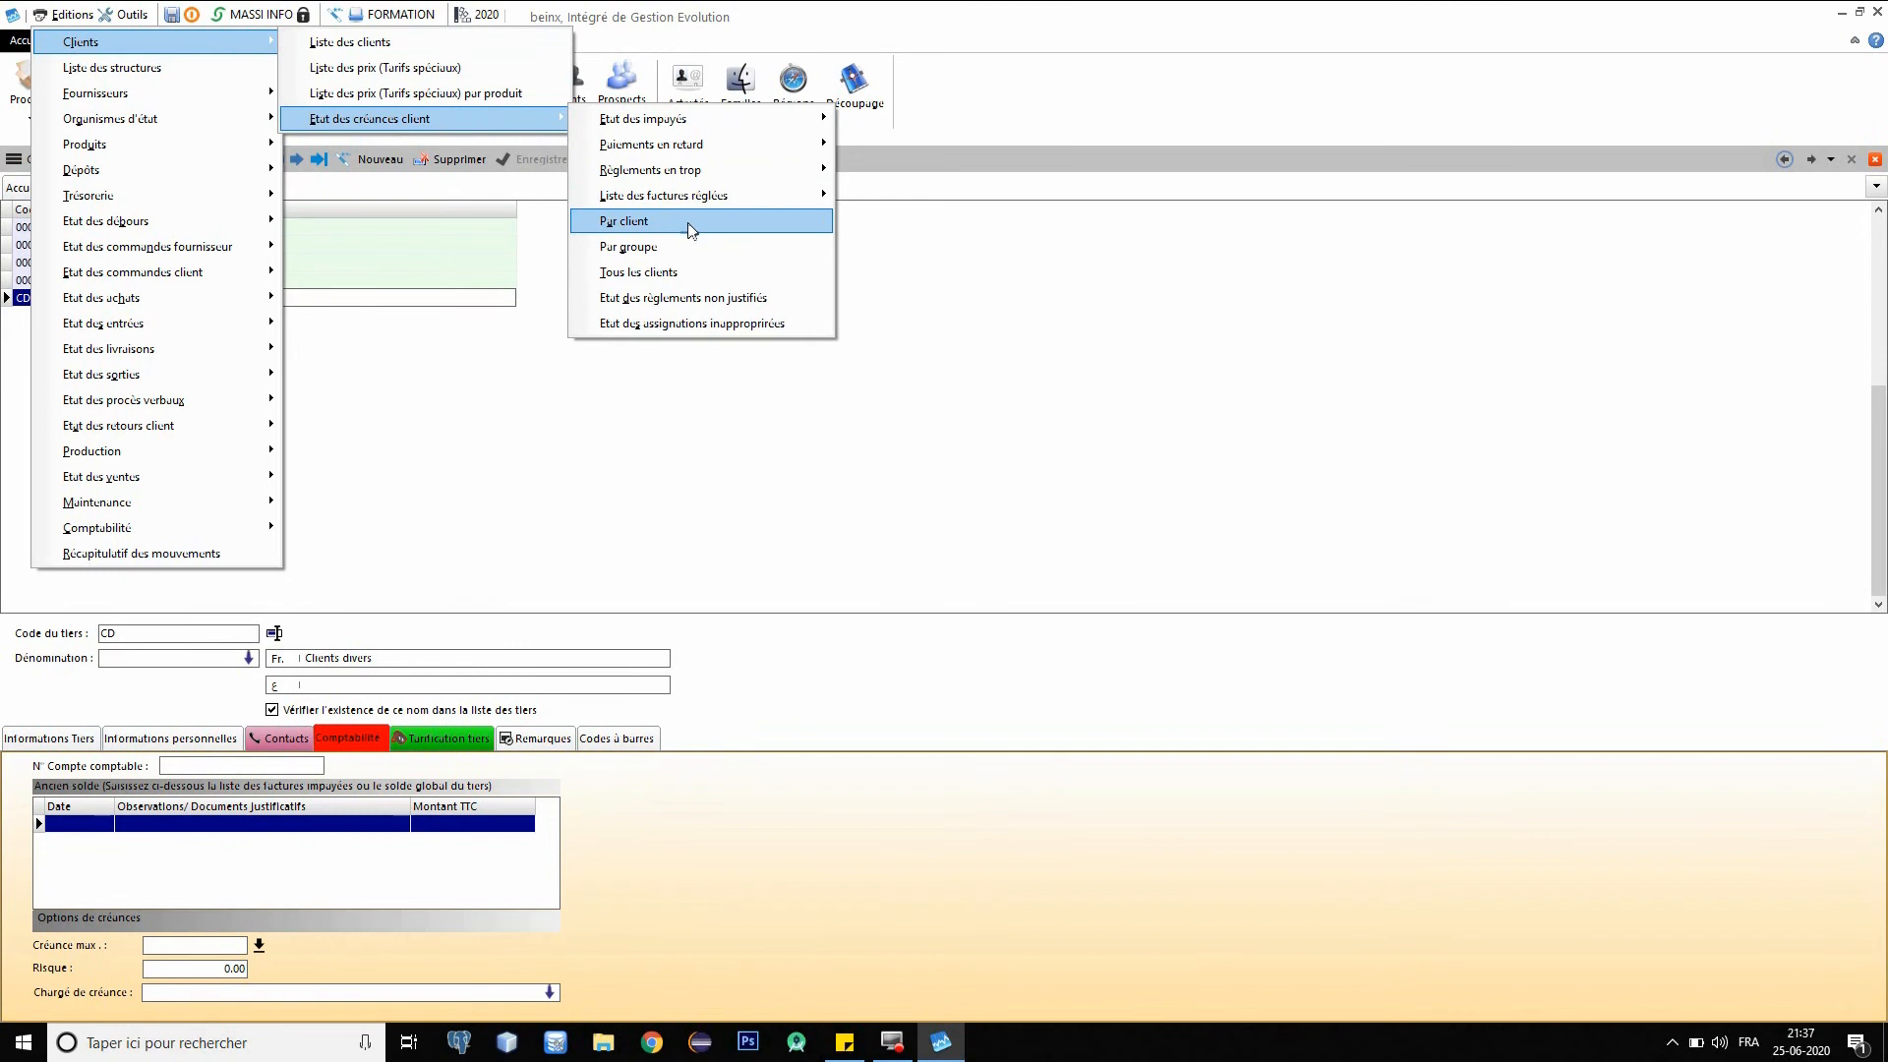
pyautogui.click(616, 275)
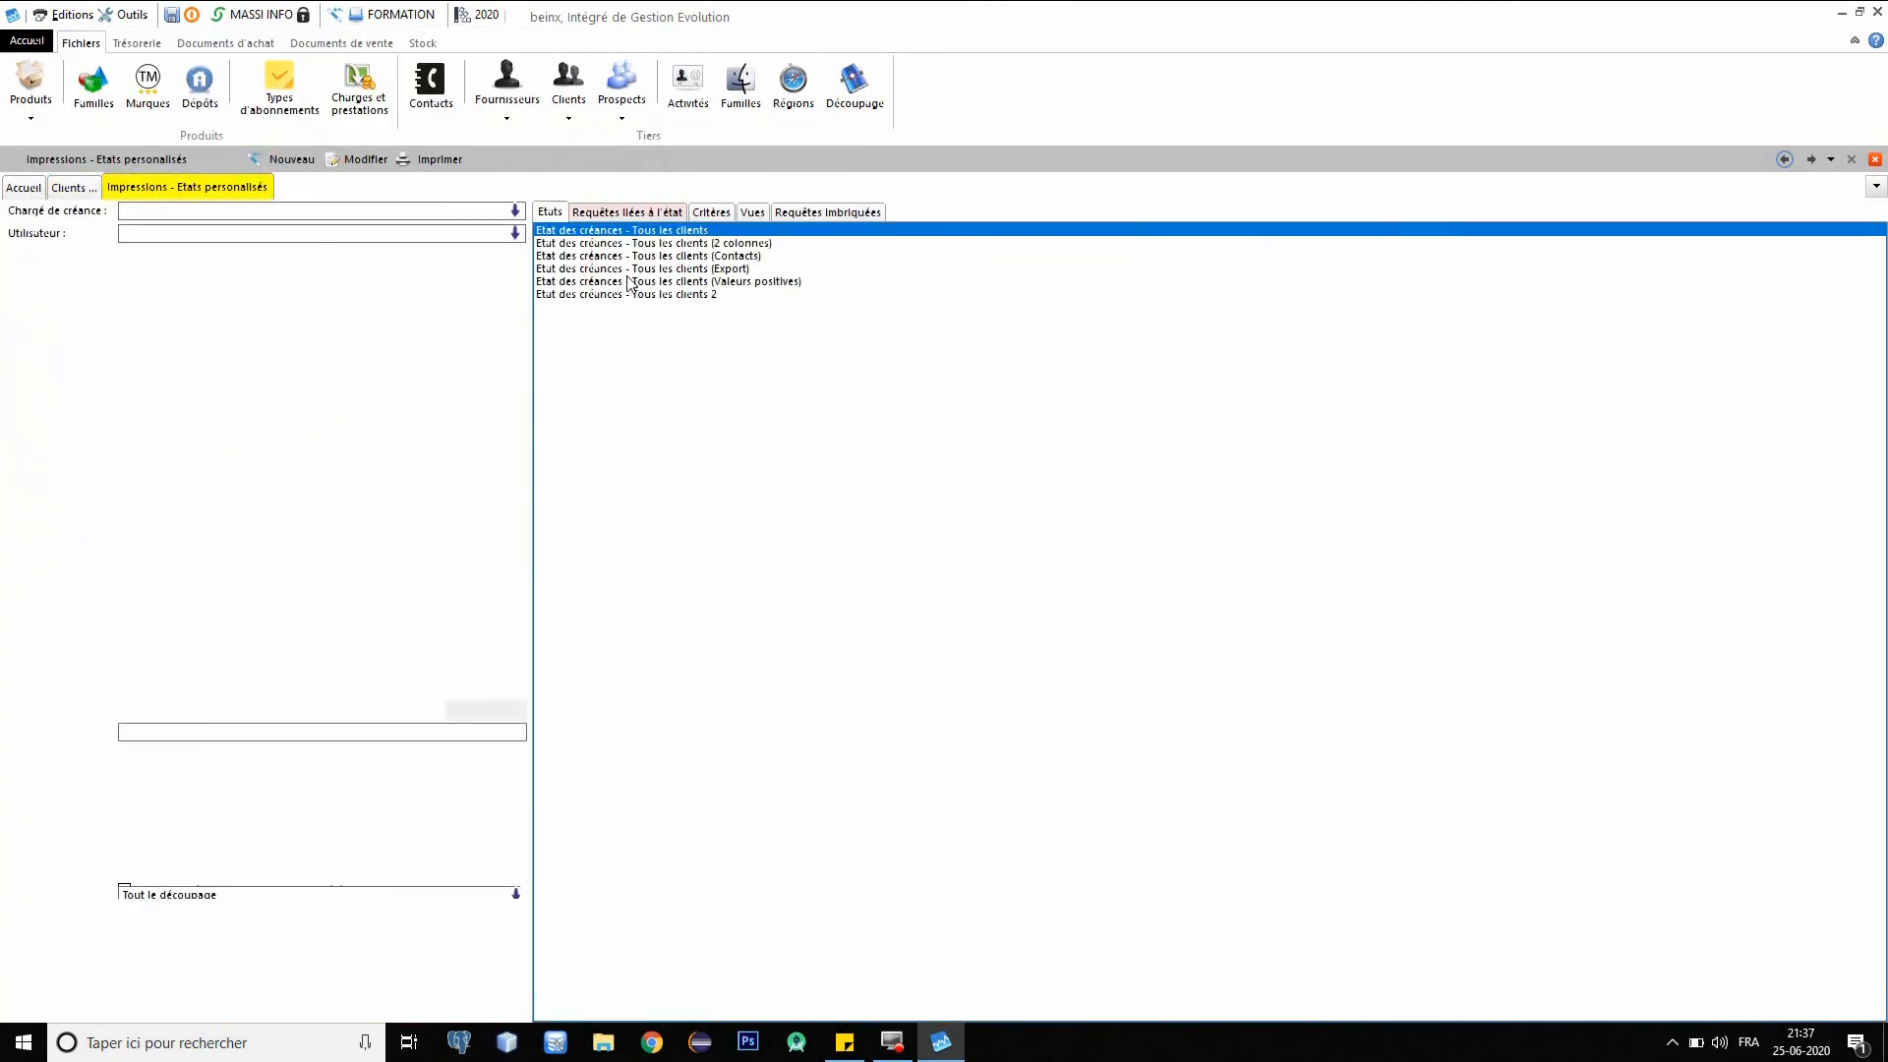
pyautogui.click(138, 215)
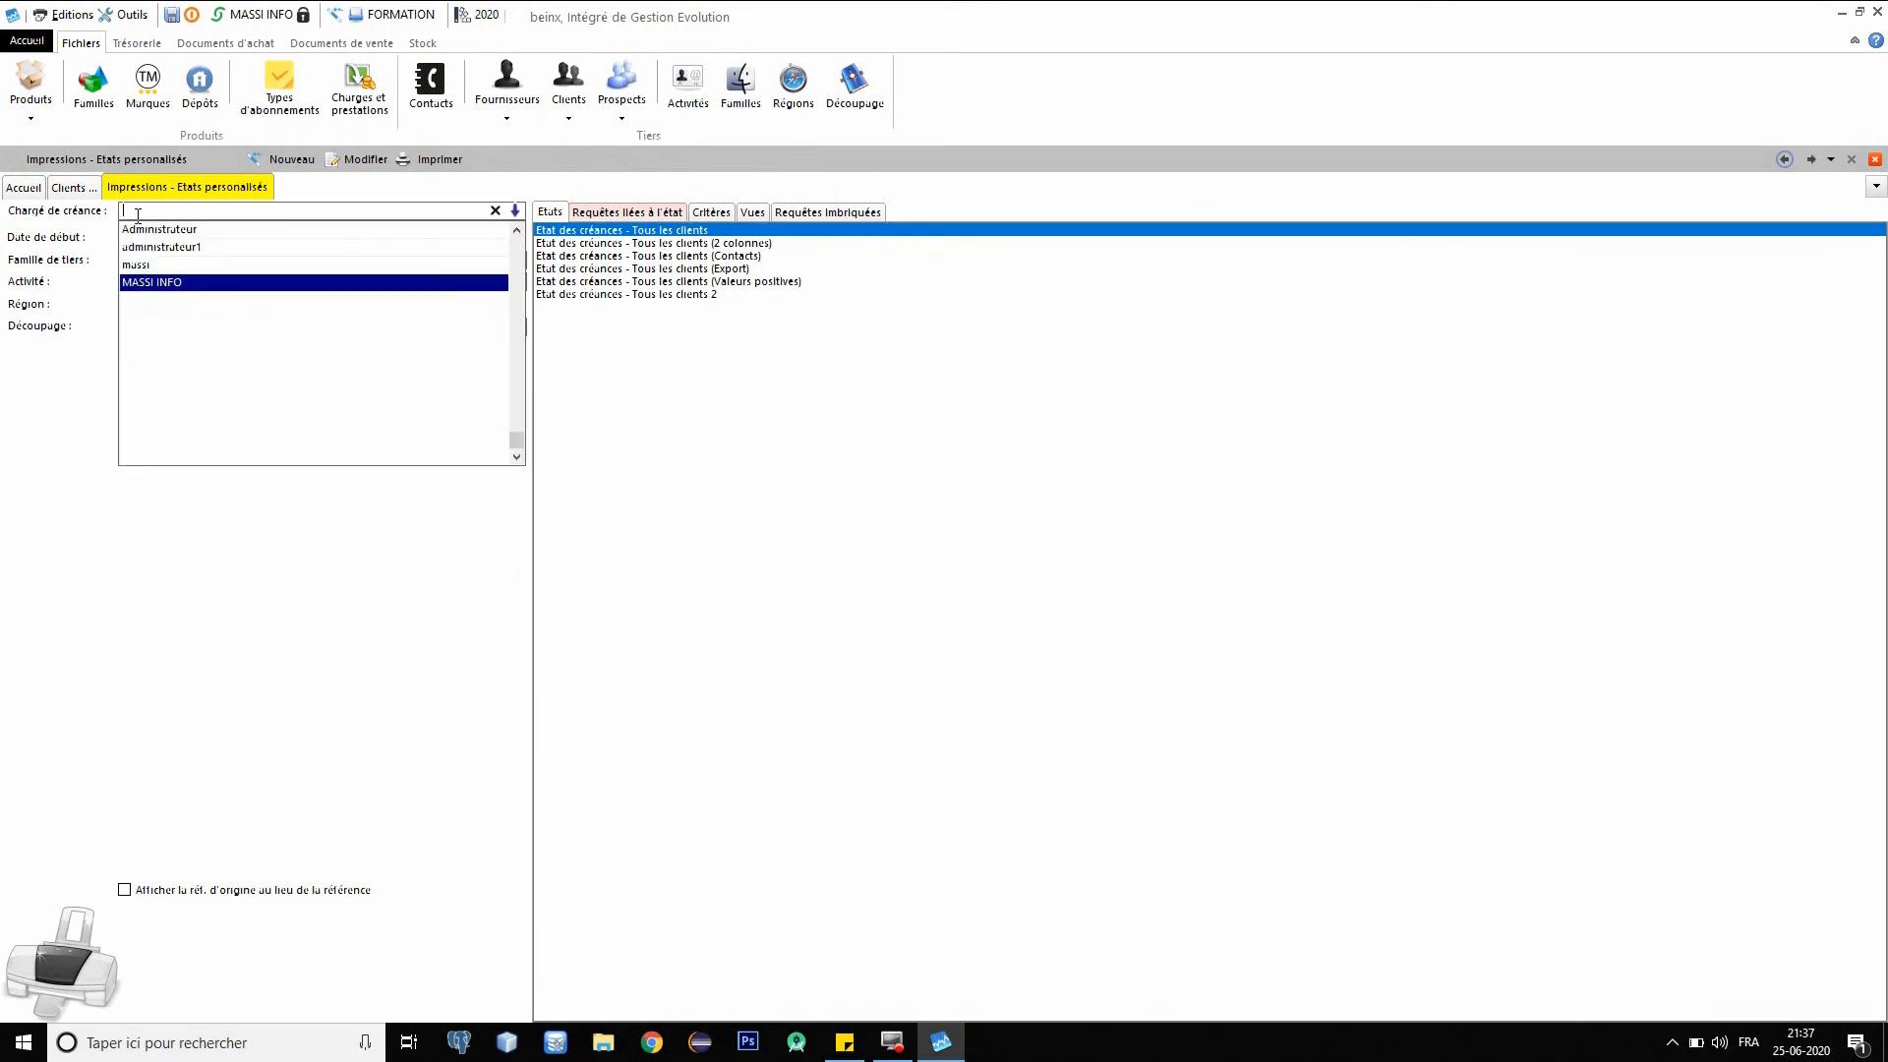
pyautogui.click(148, 283)
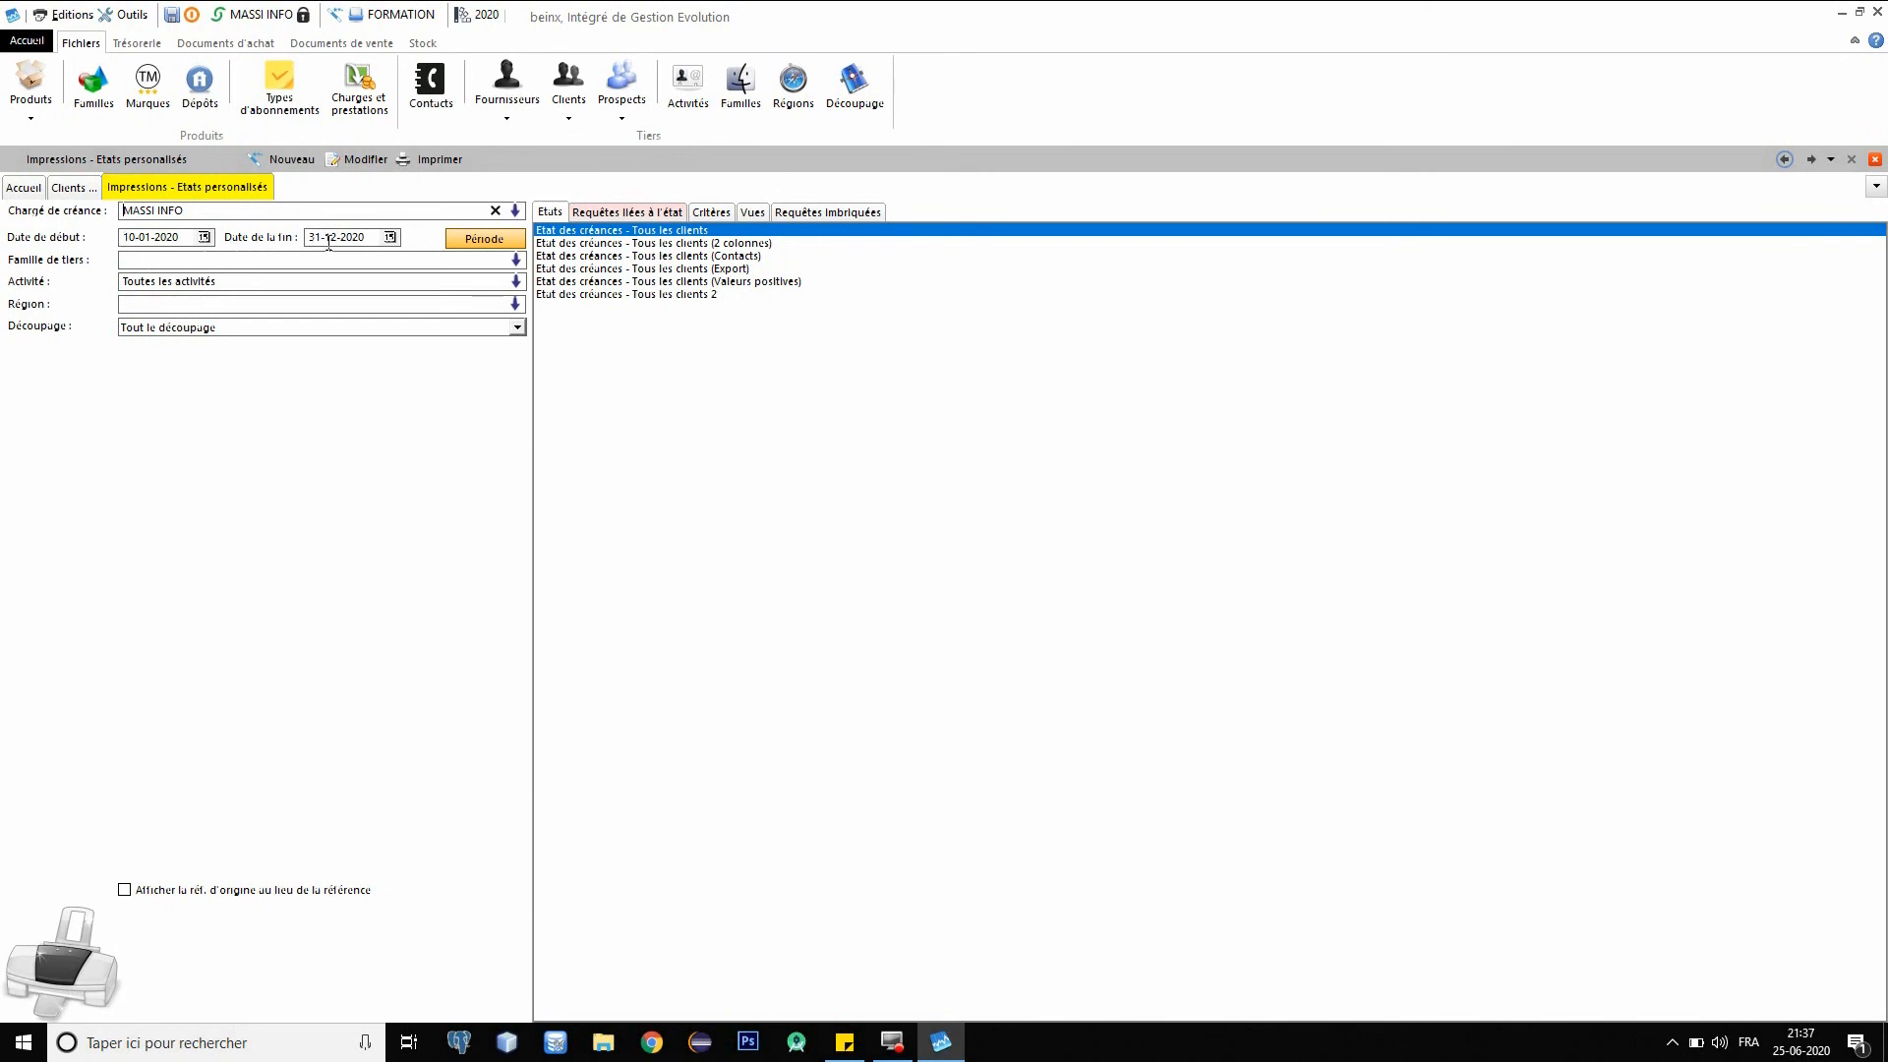
# Try the Aujourd'hui and Toute l'année presets for the report period, ending with the period set to Janvier.
pyautogui.click(389, 237)
pyautogui.click(295, 462)
pyautogui.click(477, 246)
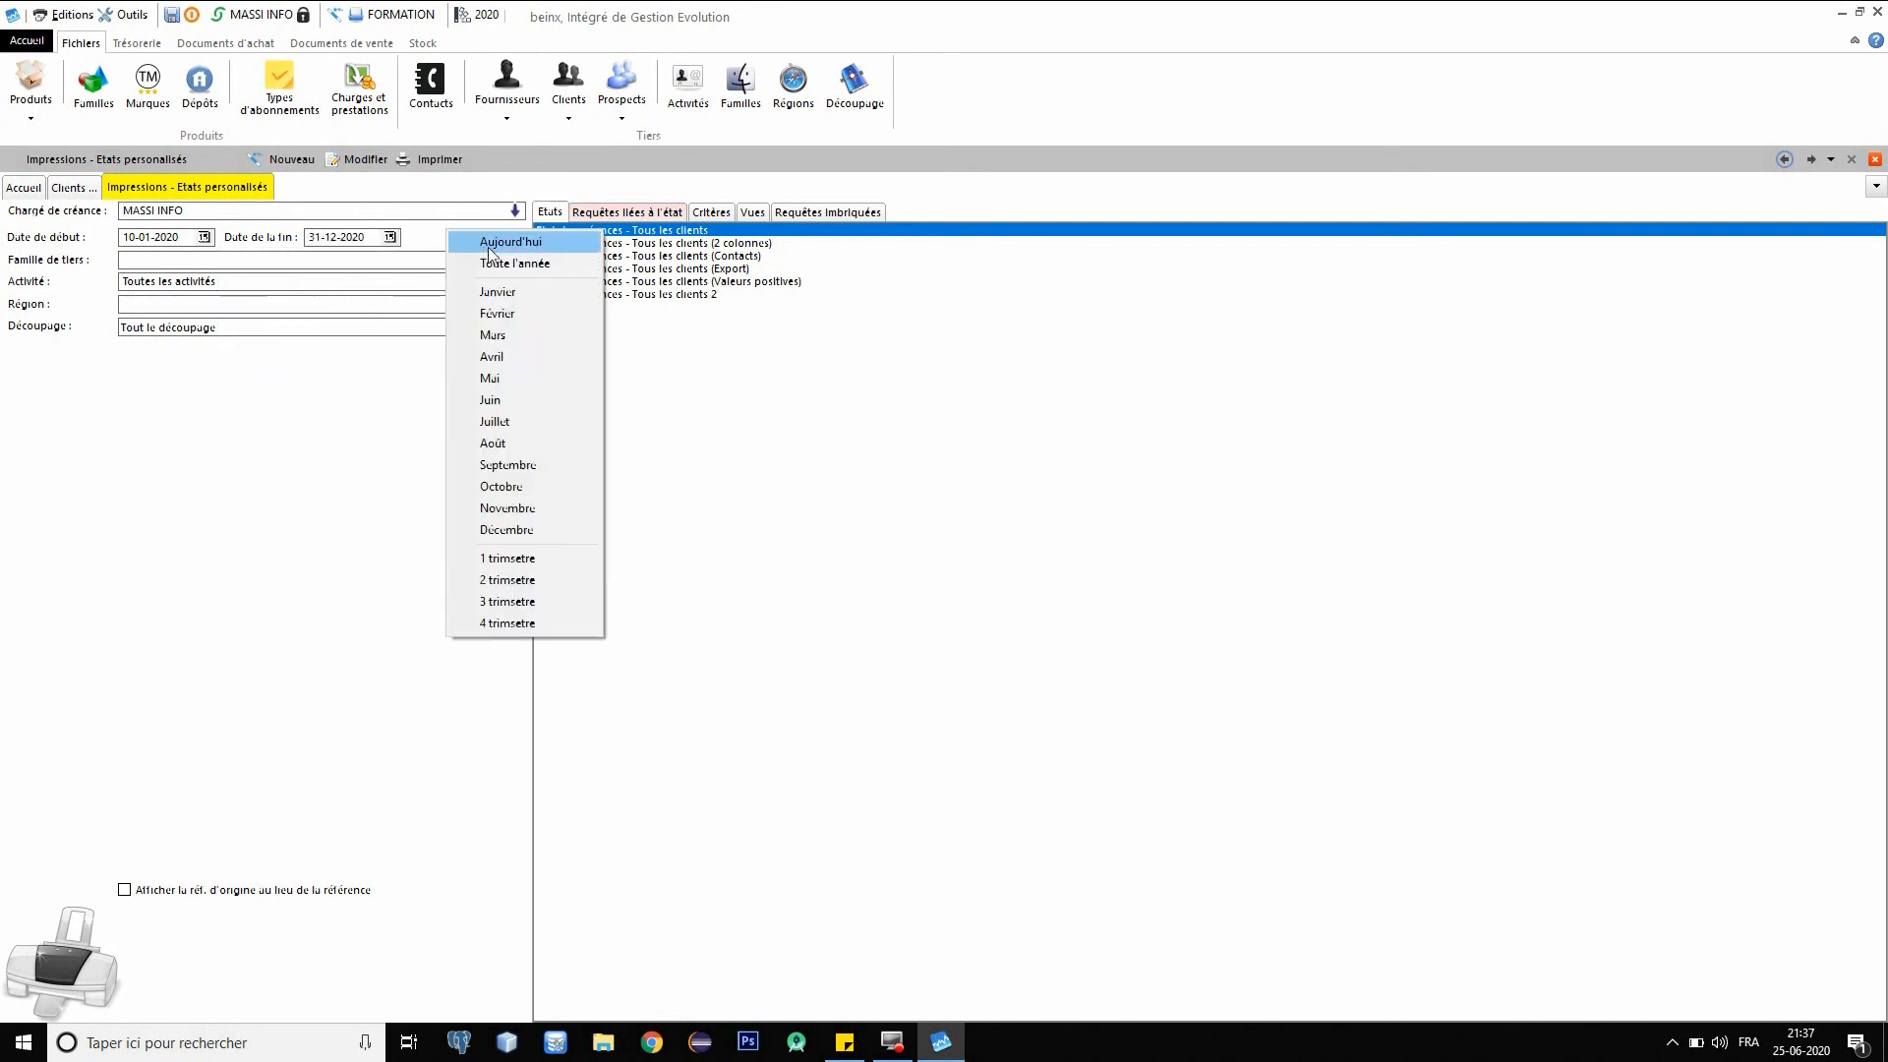
pyautogui.click(482, 245)
pyautogui.click(461, 239)
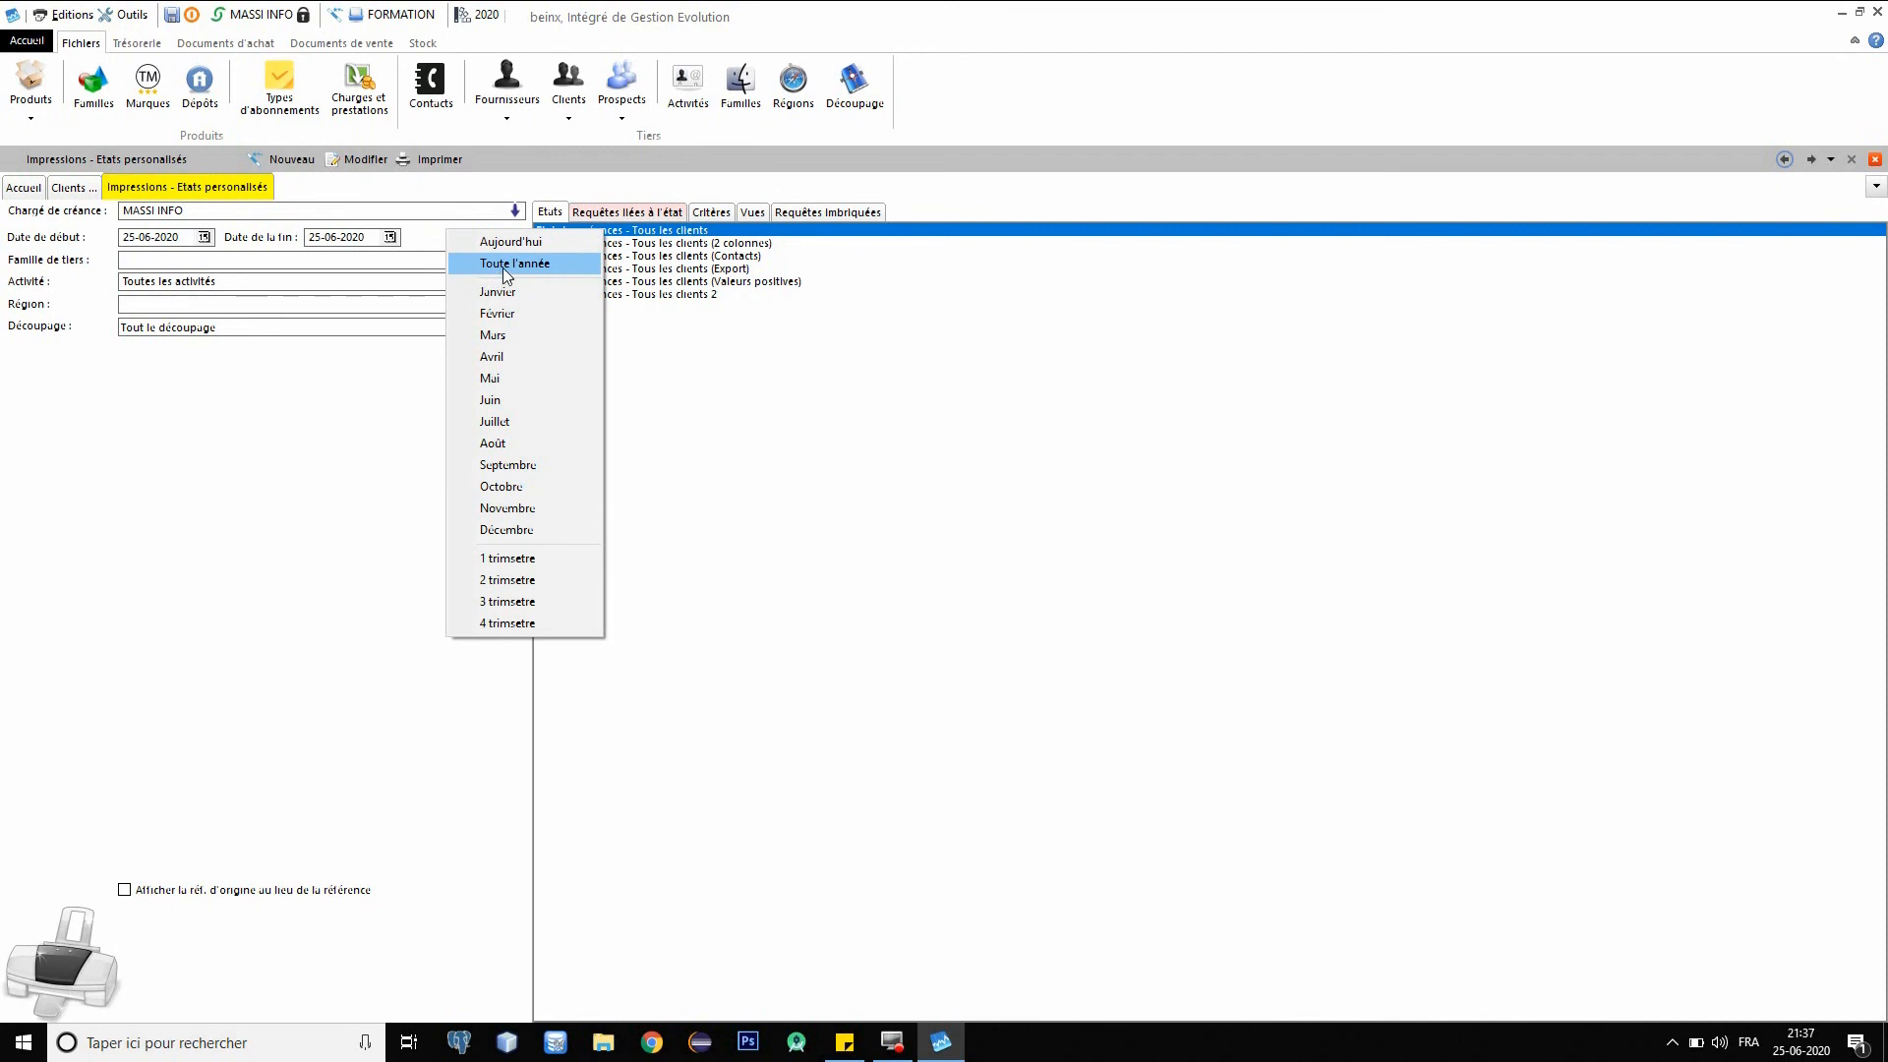
pyautogui.click(504, 268)
pyautogui.click(474, 244)
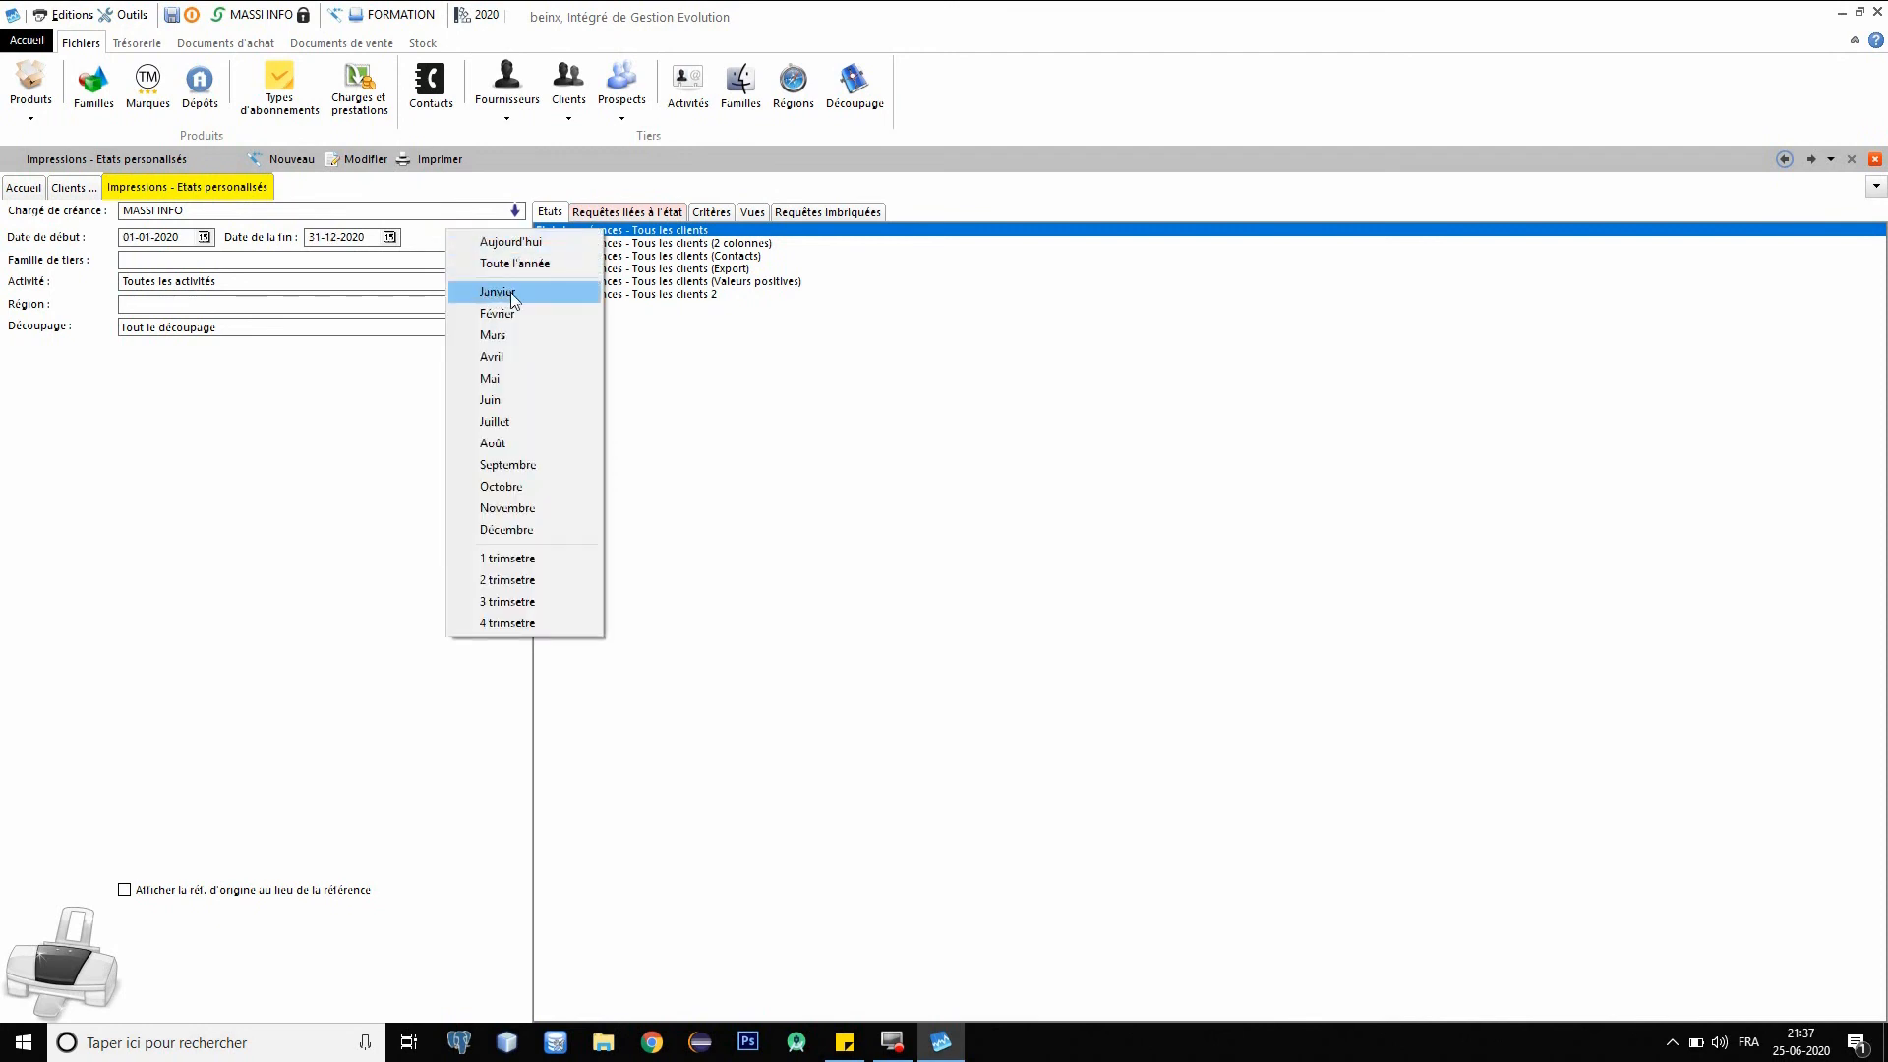
pyautogui.click(528, 292)
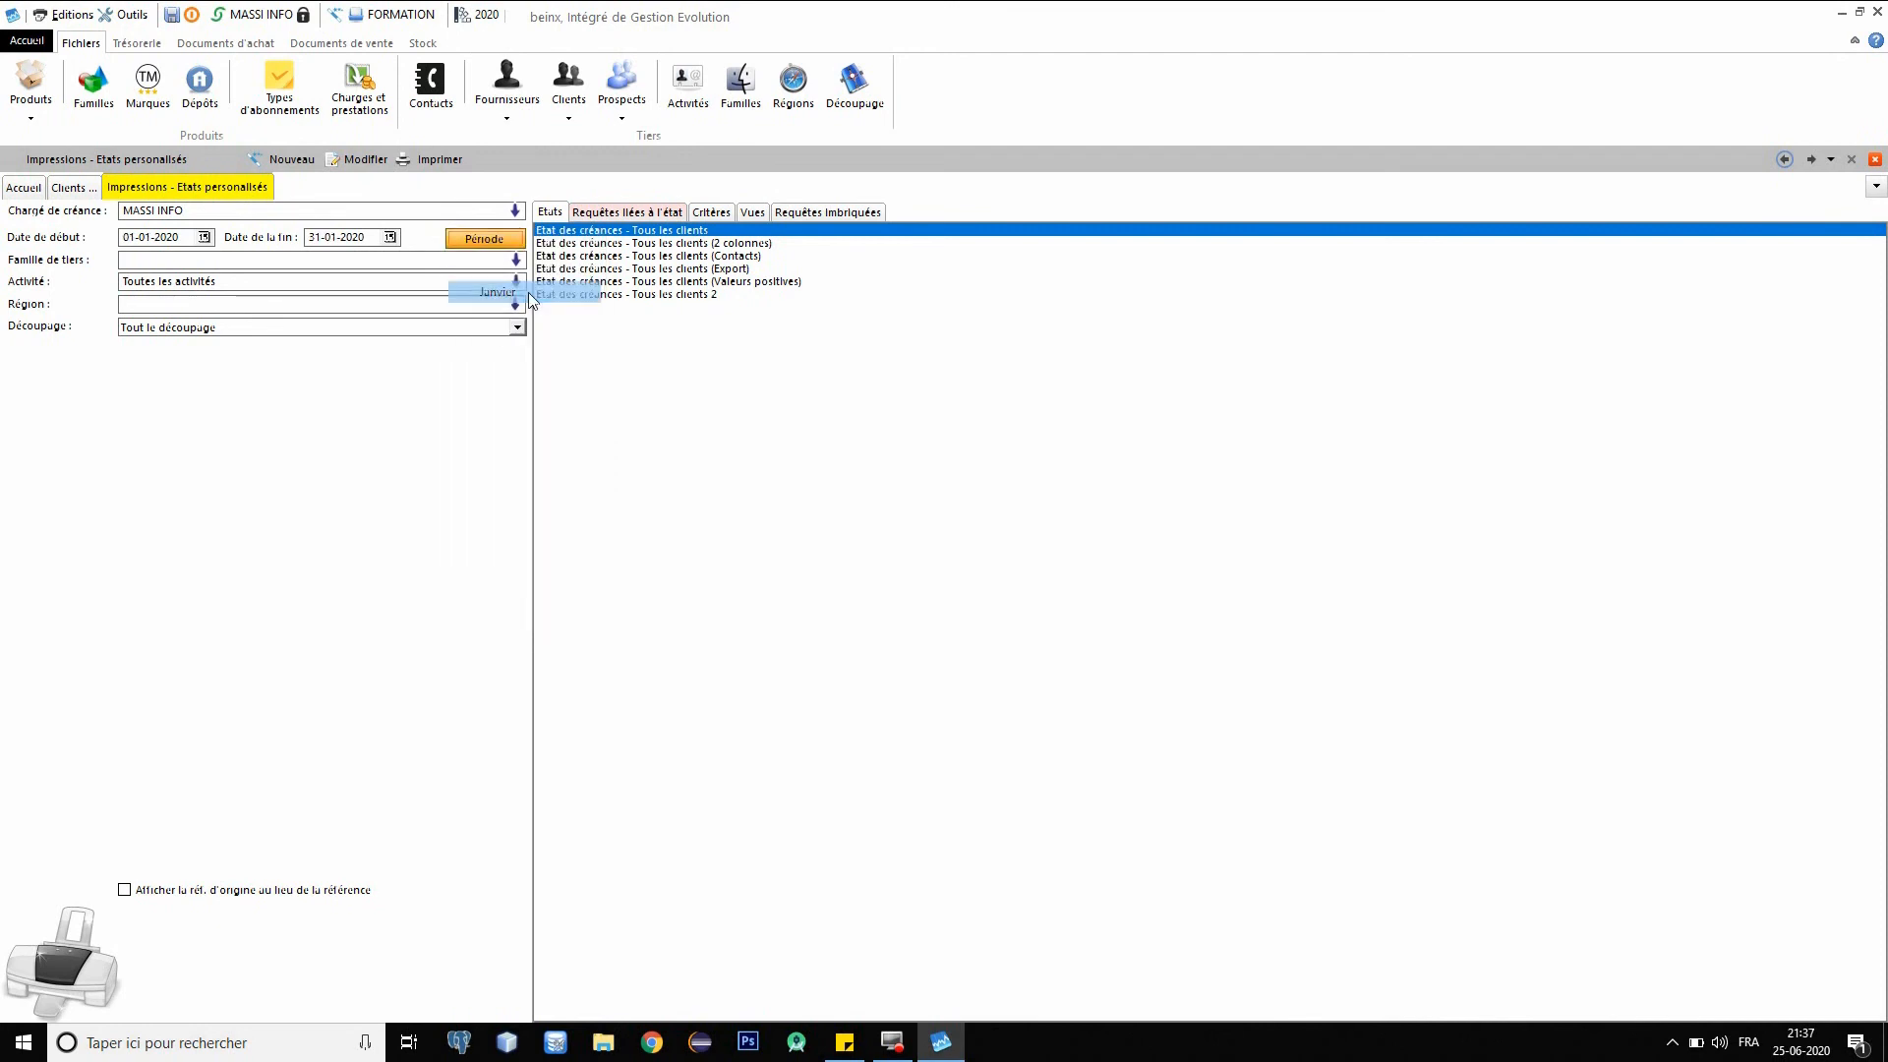
# Set the receivables report period to Toute l'année.
pyautogui.click(477, 243)
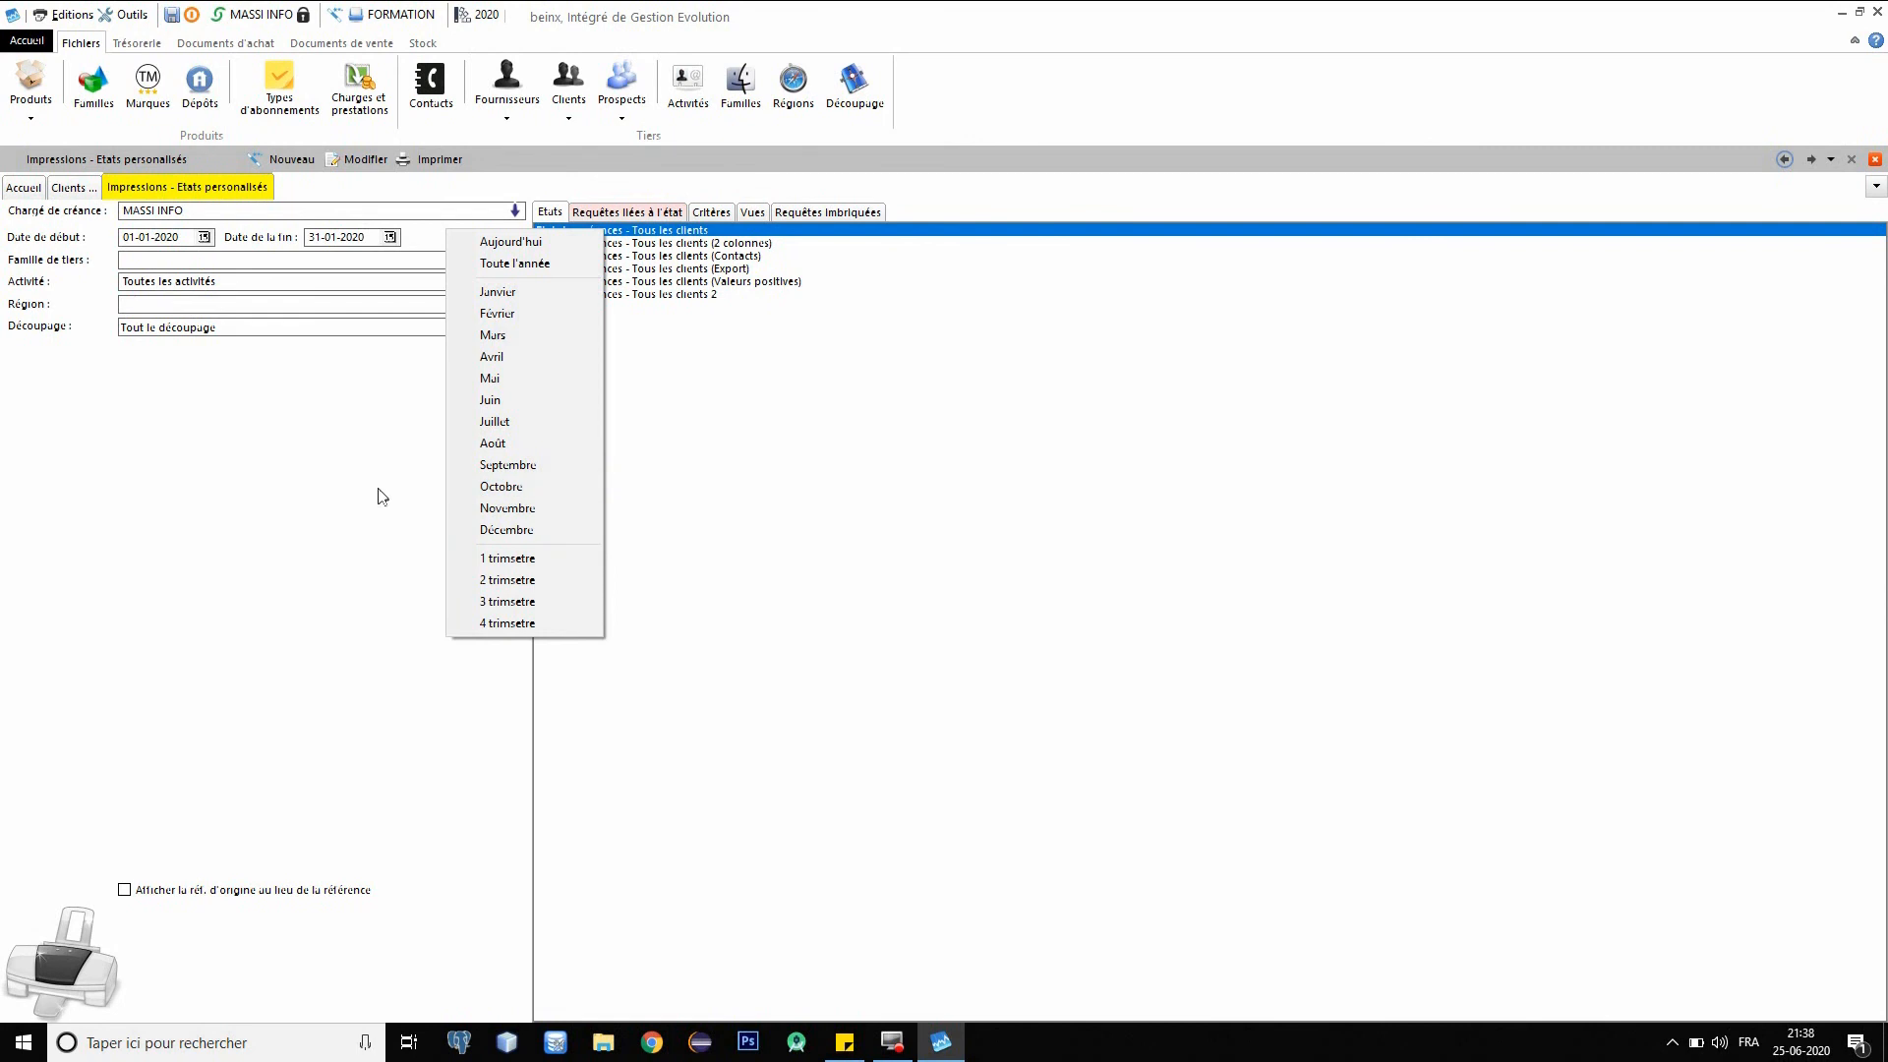
pyautogui.click(312, 462)
pyautogui.click(460, 250)
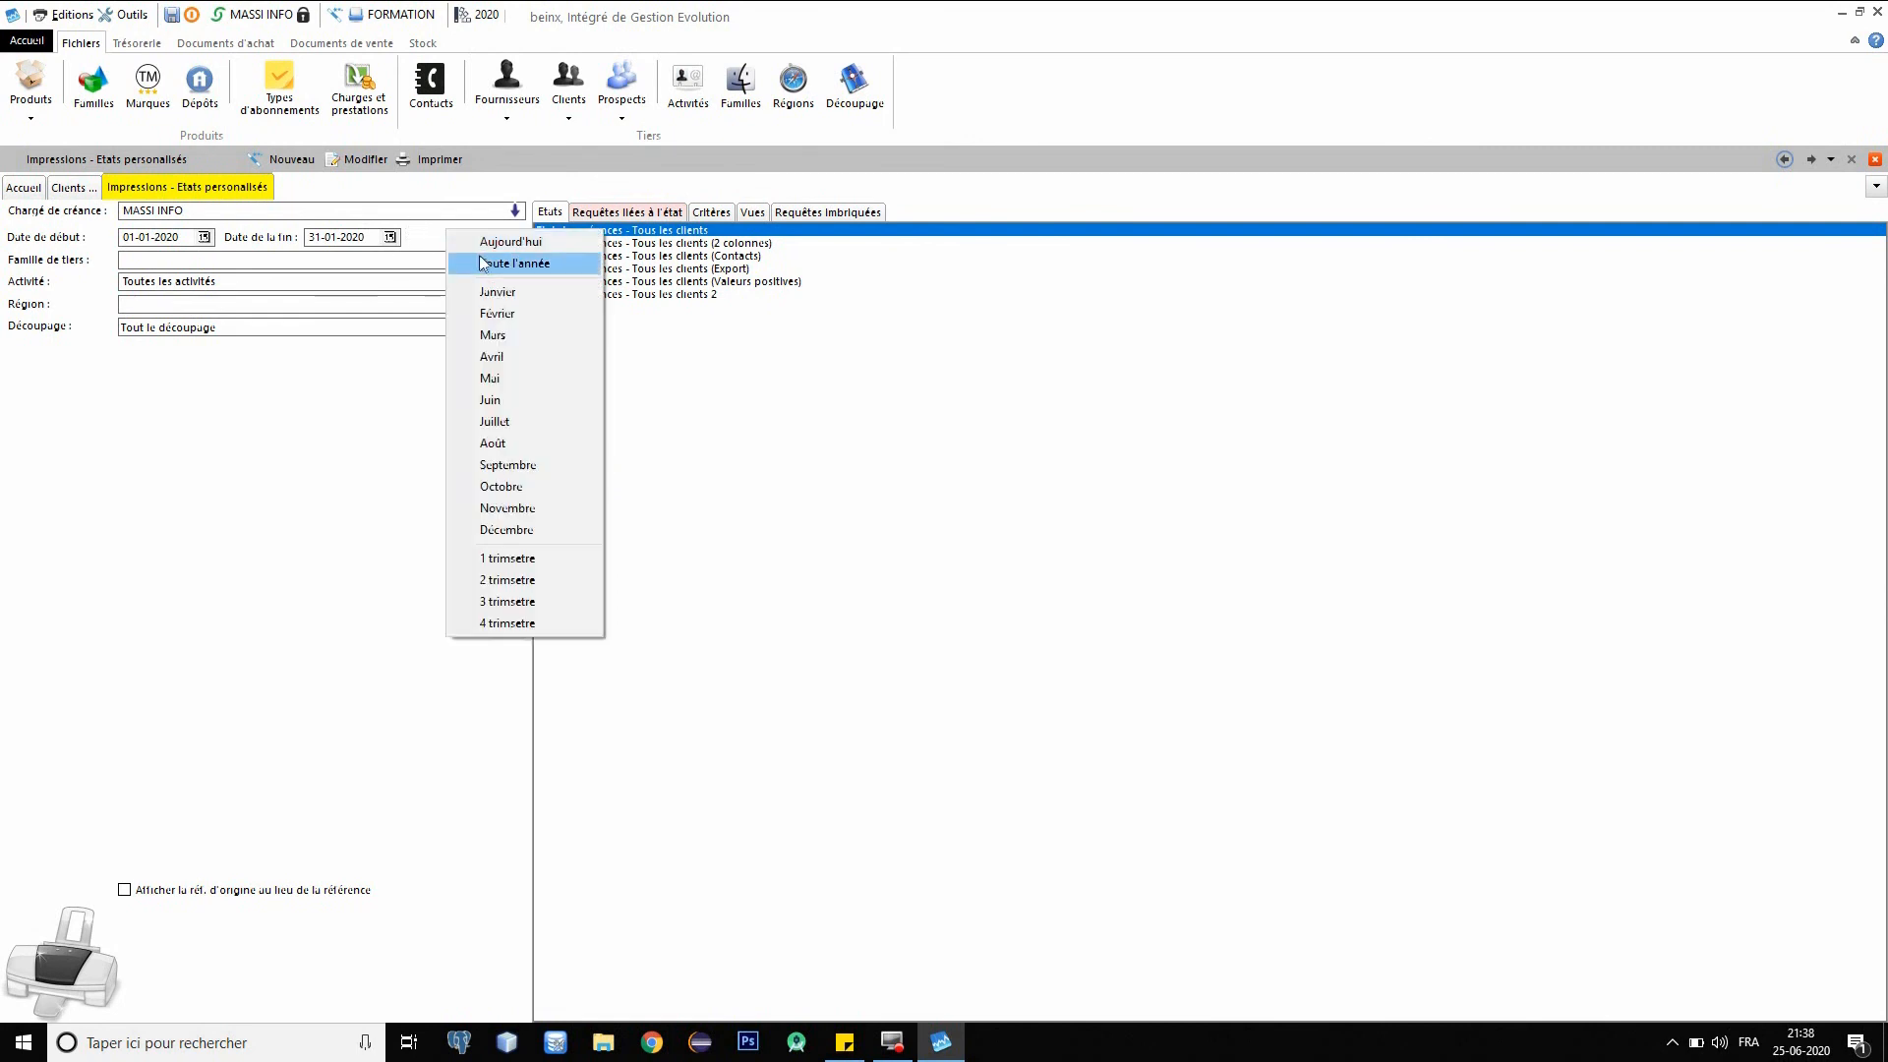
pyautogui.click(487, 263)
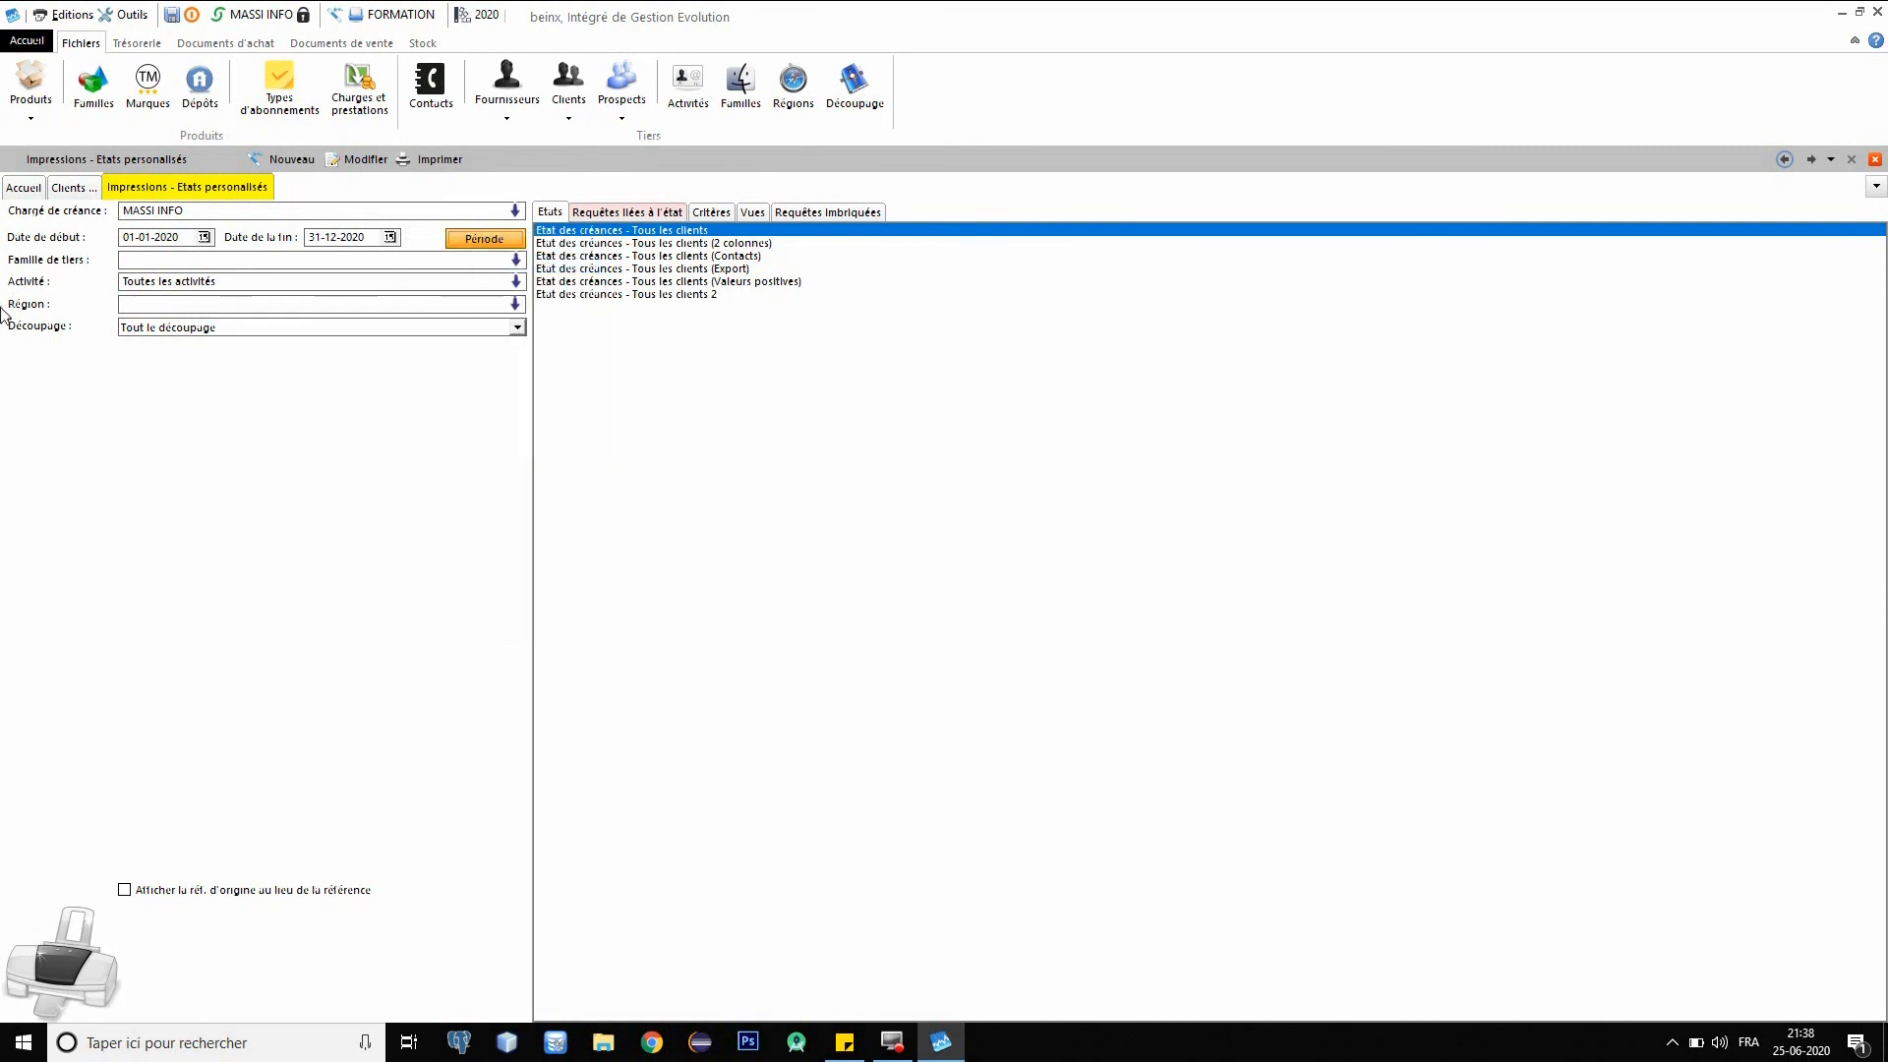
# Preview the report Etat des créances - Tous les clients for the whole year, and close the preview.
pyautogui.click(136, 260)
pyautogui.doubleClick(624, 230)
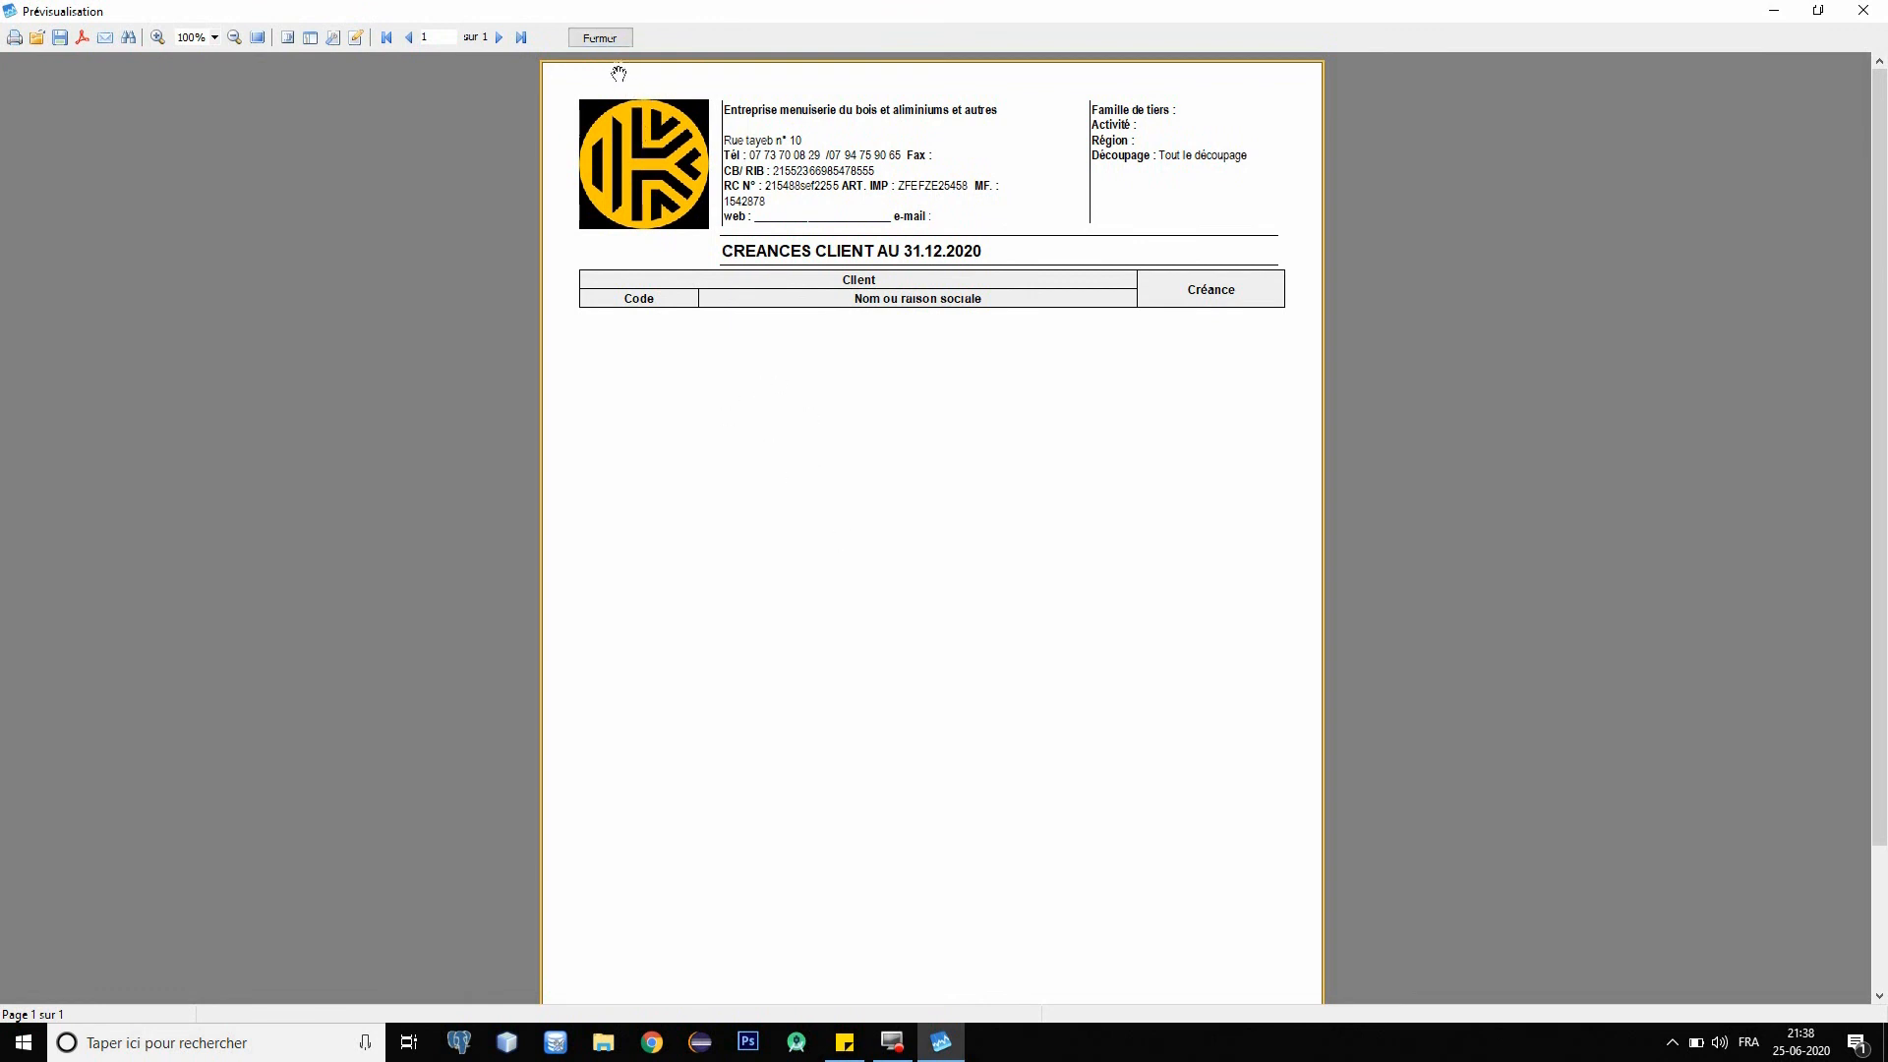
pyautogui.click(601, 38)
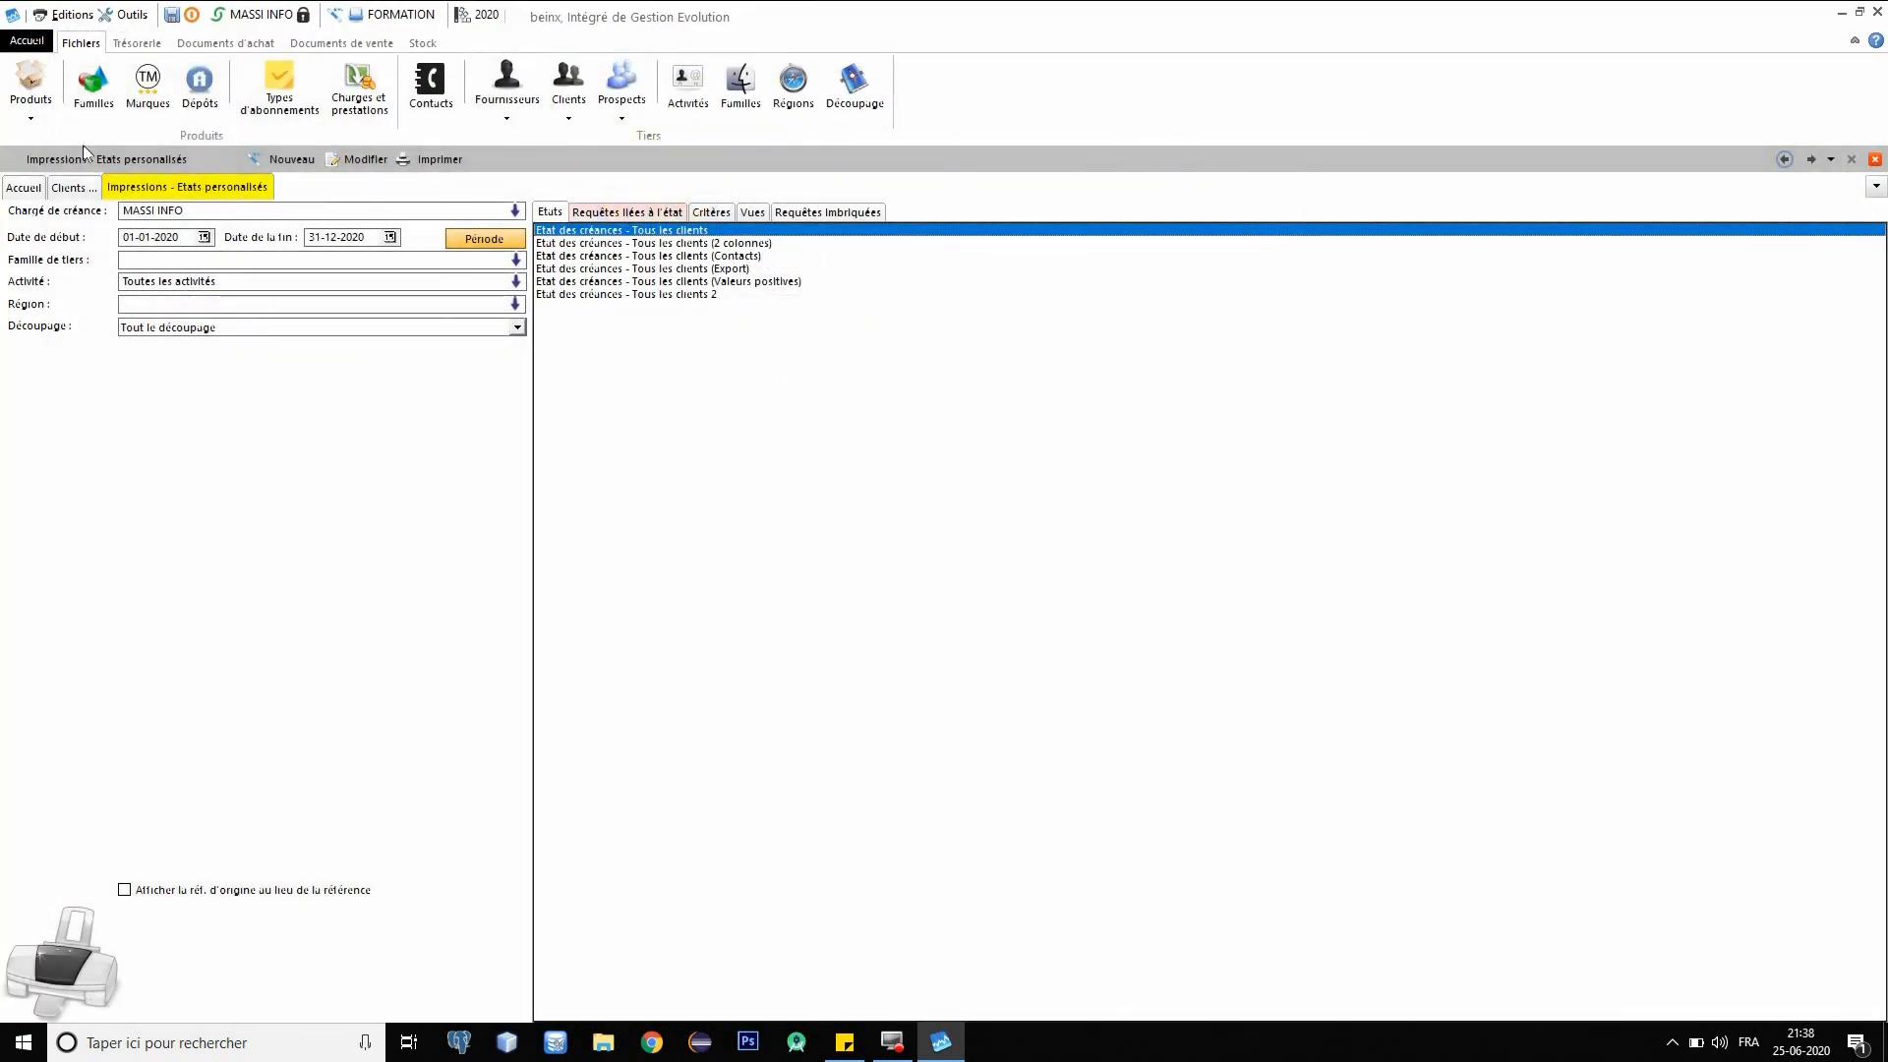
# Start a new Bon de livraison for CLIENT 01 and dismiss the notice.
pyautogui.click(311, 47)
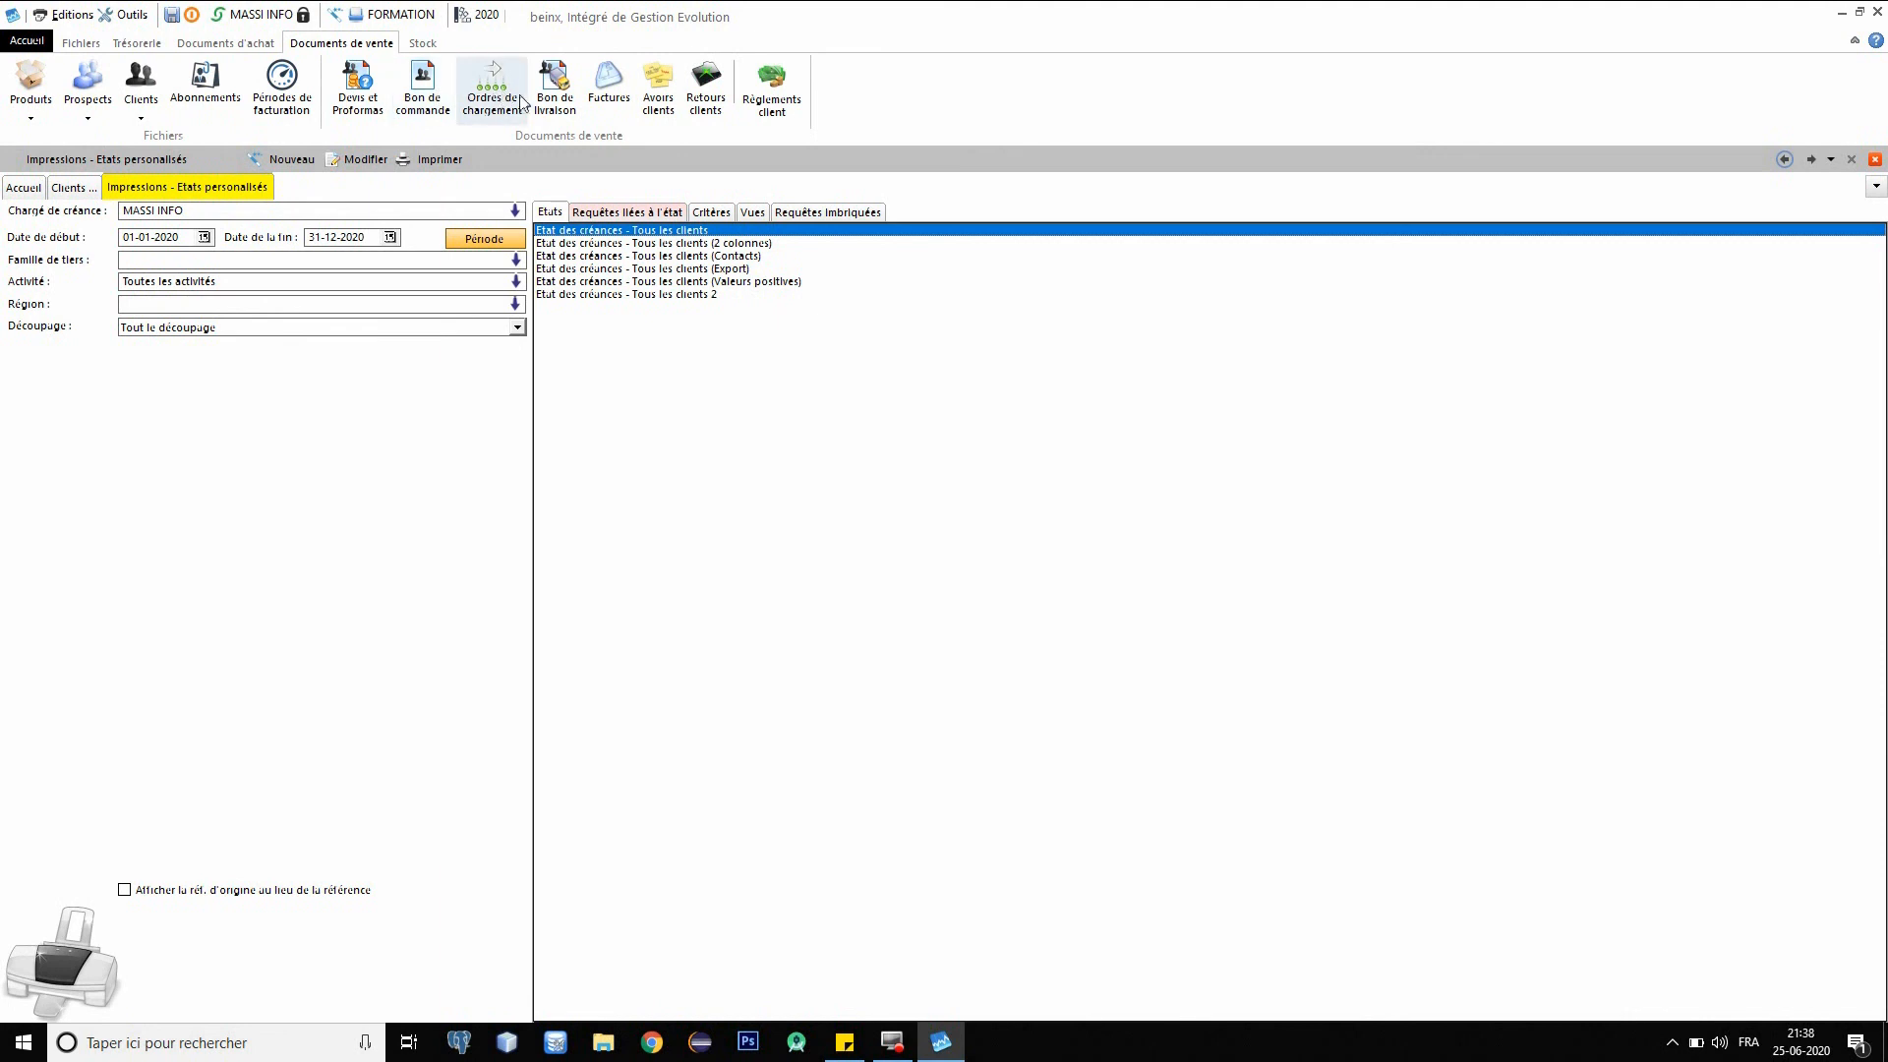
pyautogui.click(557, 108)
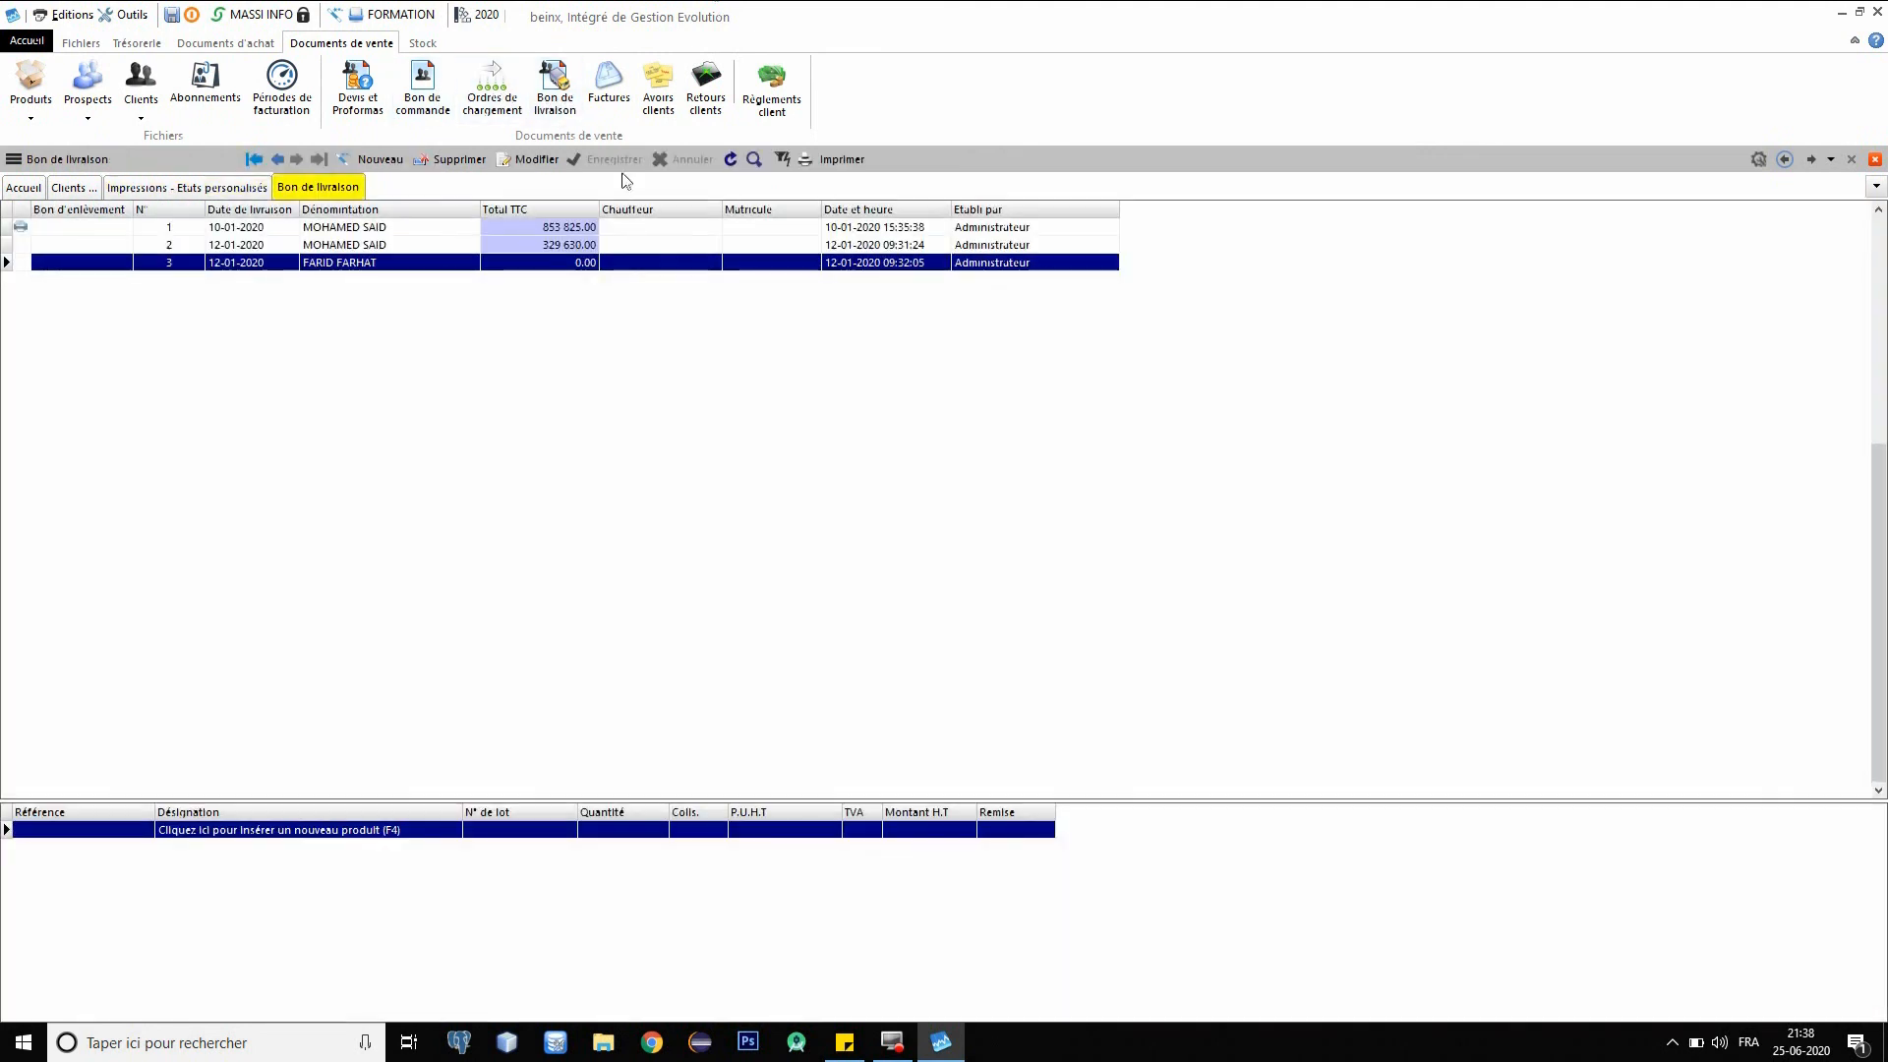
pyautogui.click(389, 167)
pyautogui.click(603, 253)
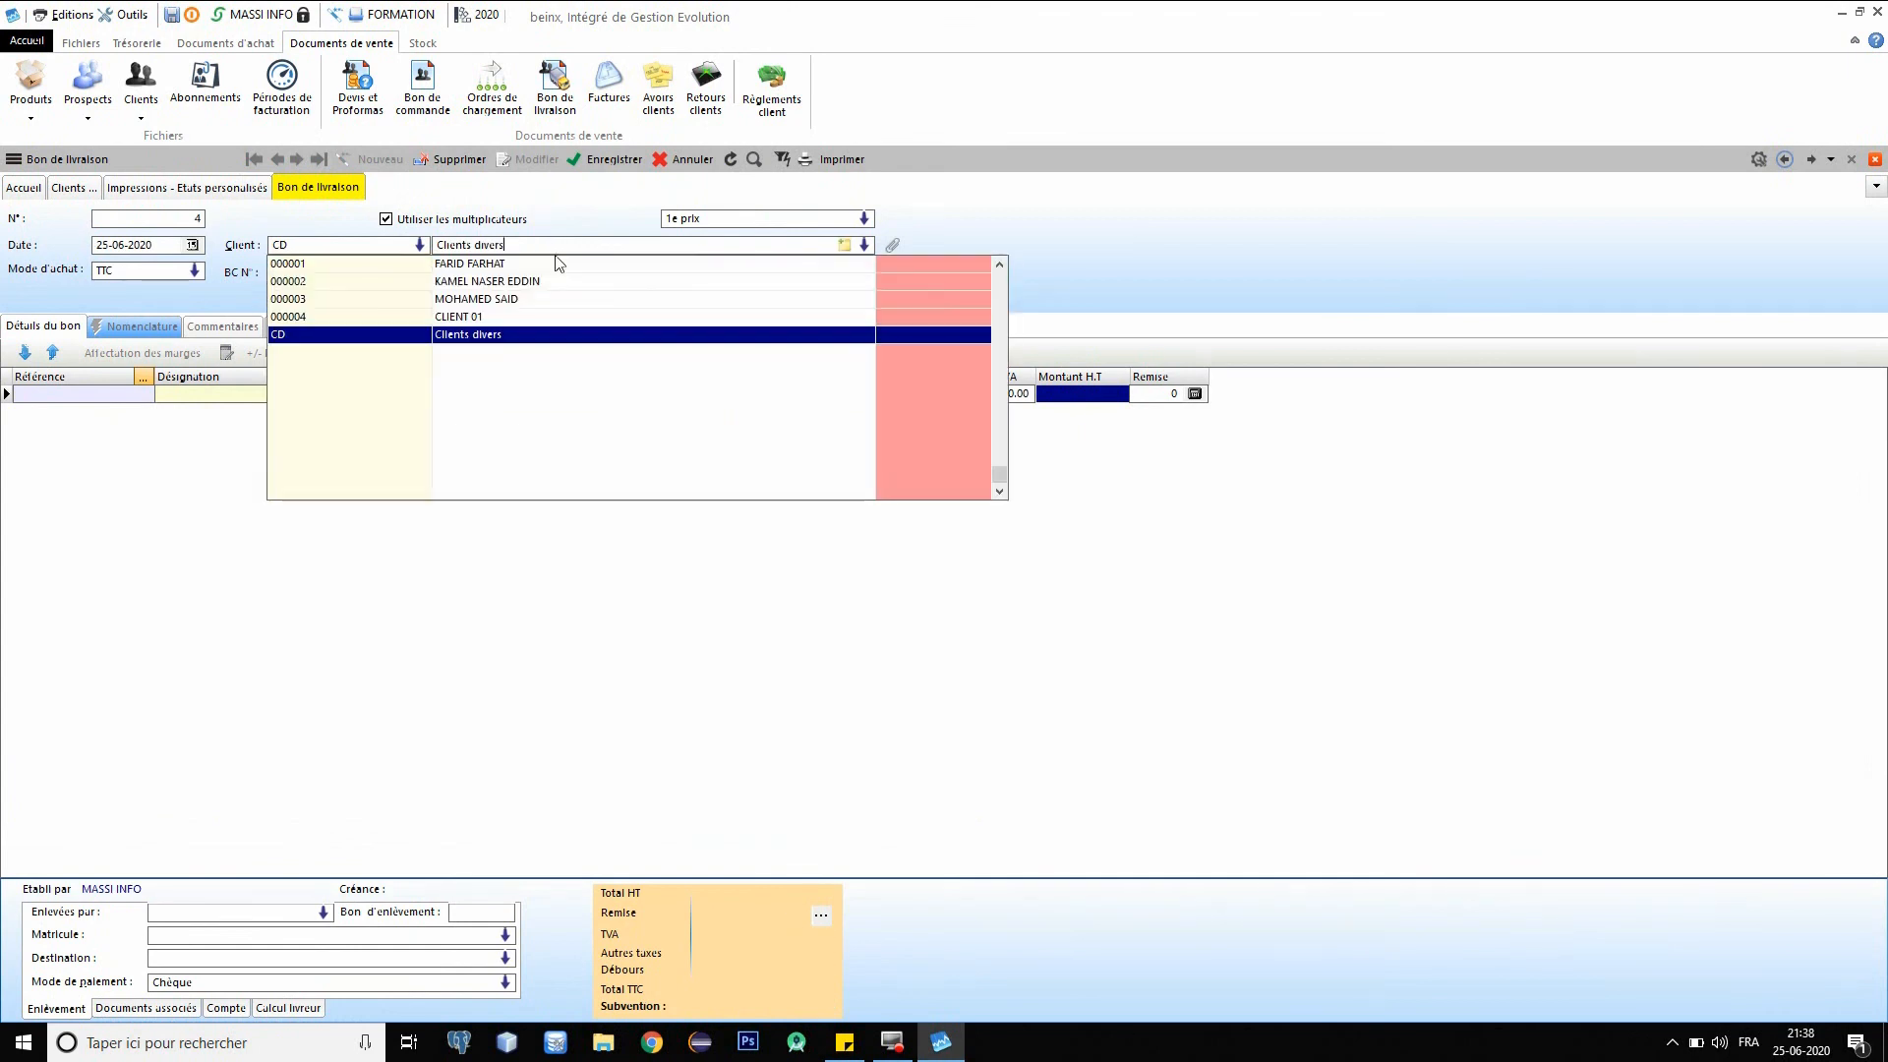
pyautogui.click(484, 314)
pyautogui.click(692, 160)
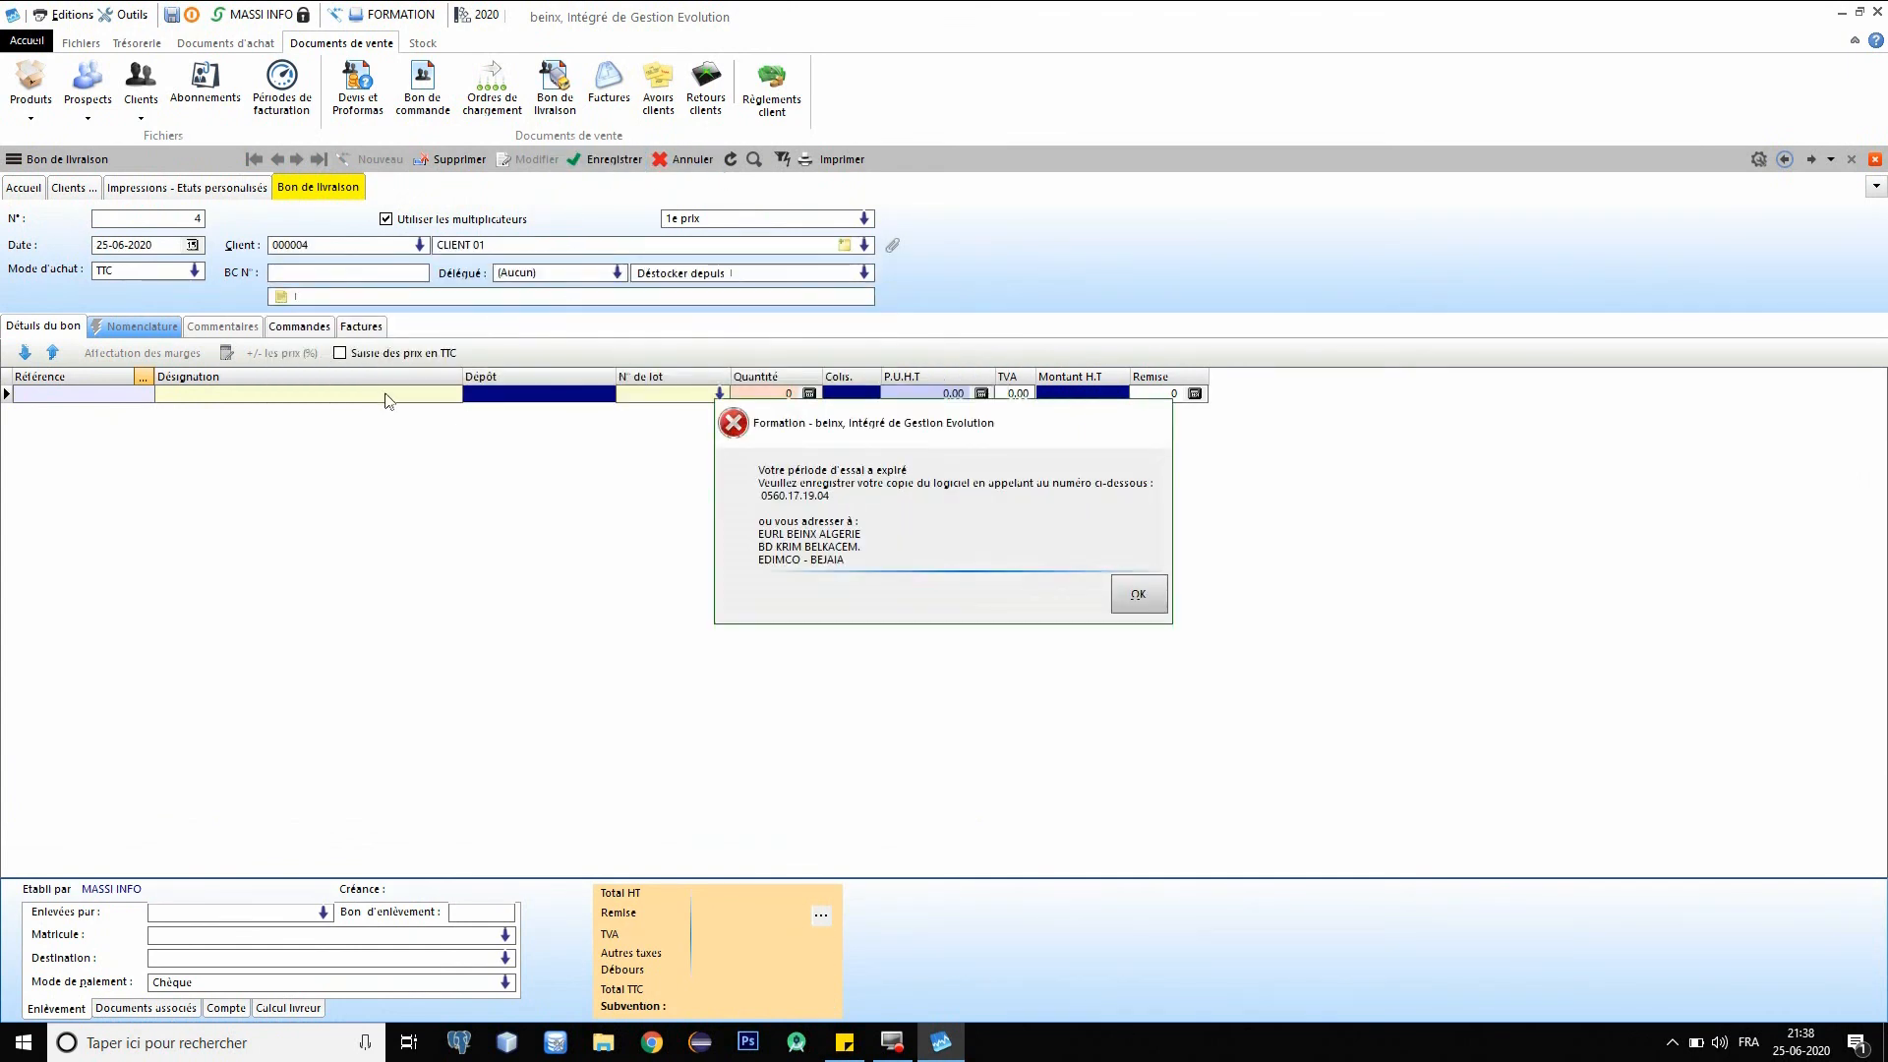
pyautogui.click(1139, 595)
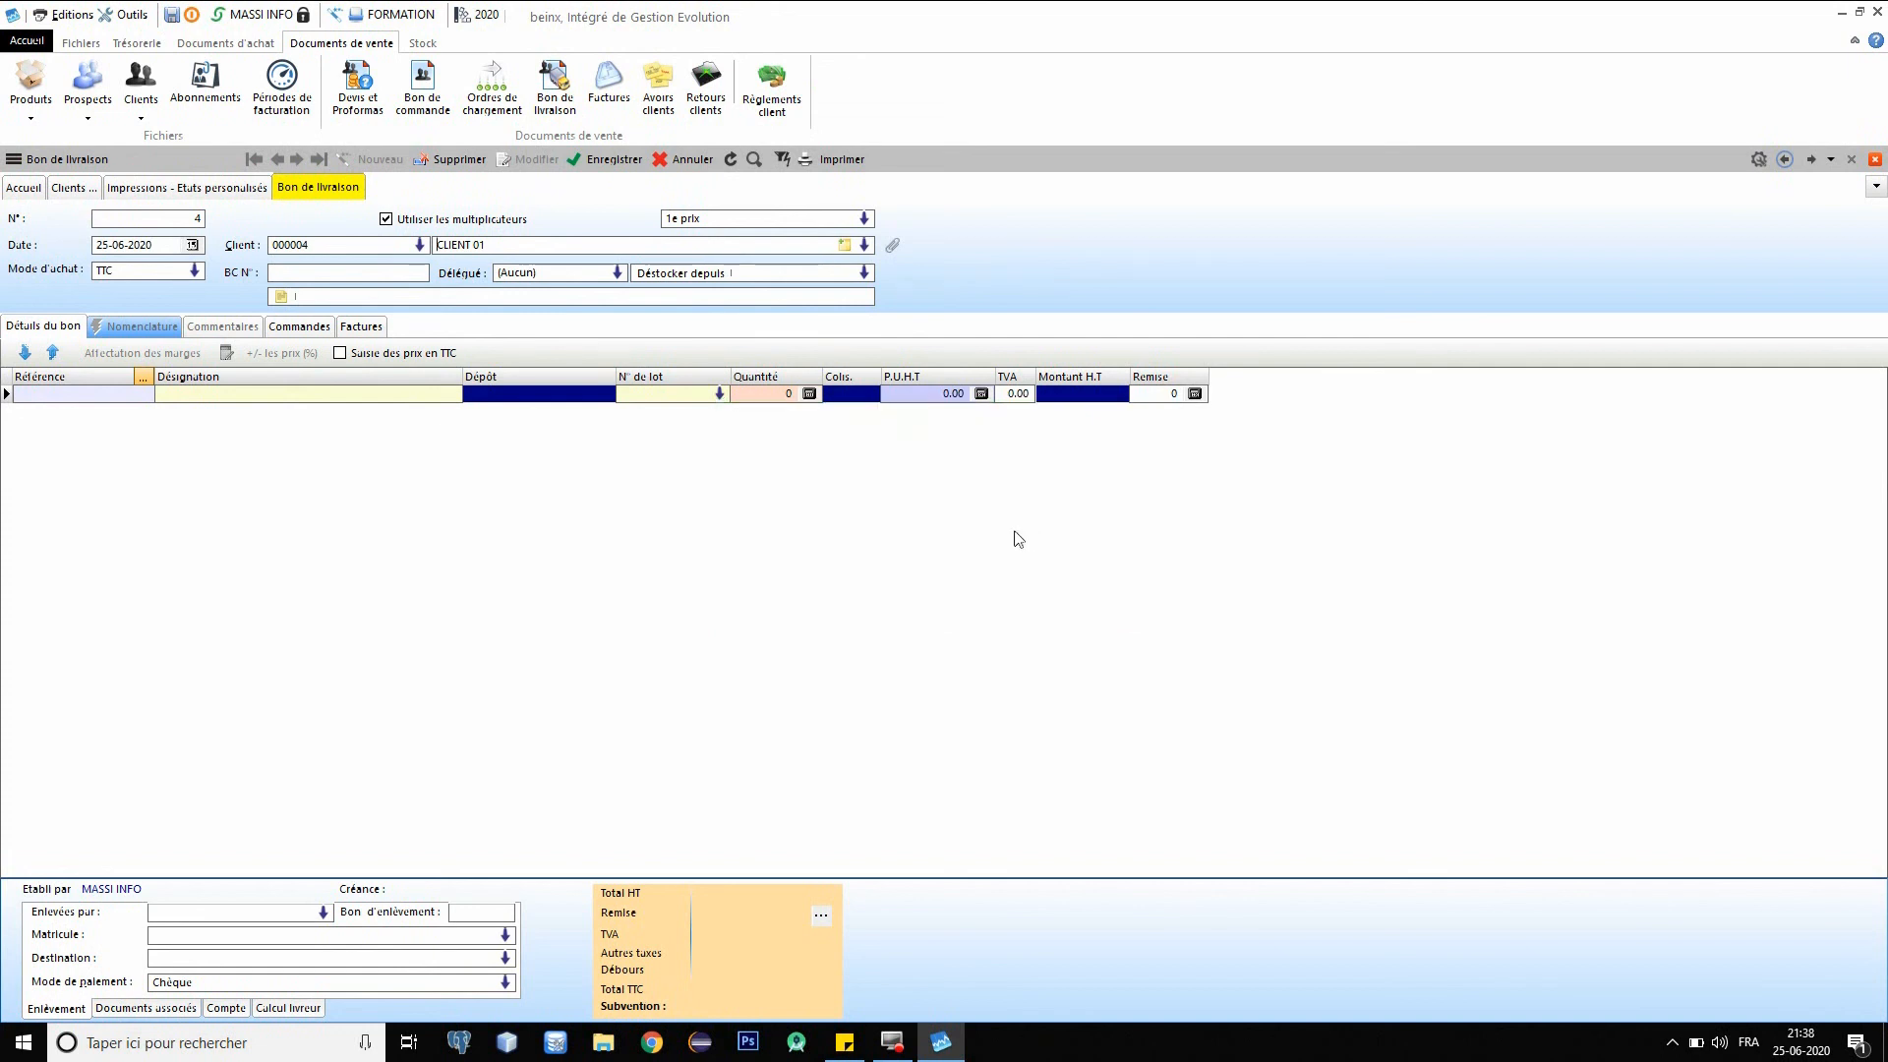
pyautogui.click(677, 396)
pyautogui.click(423, 502)
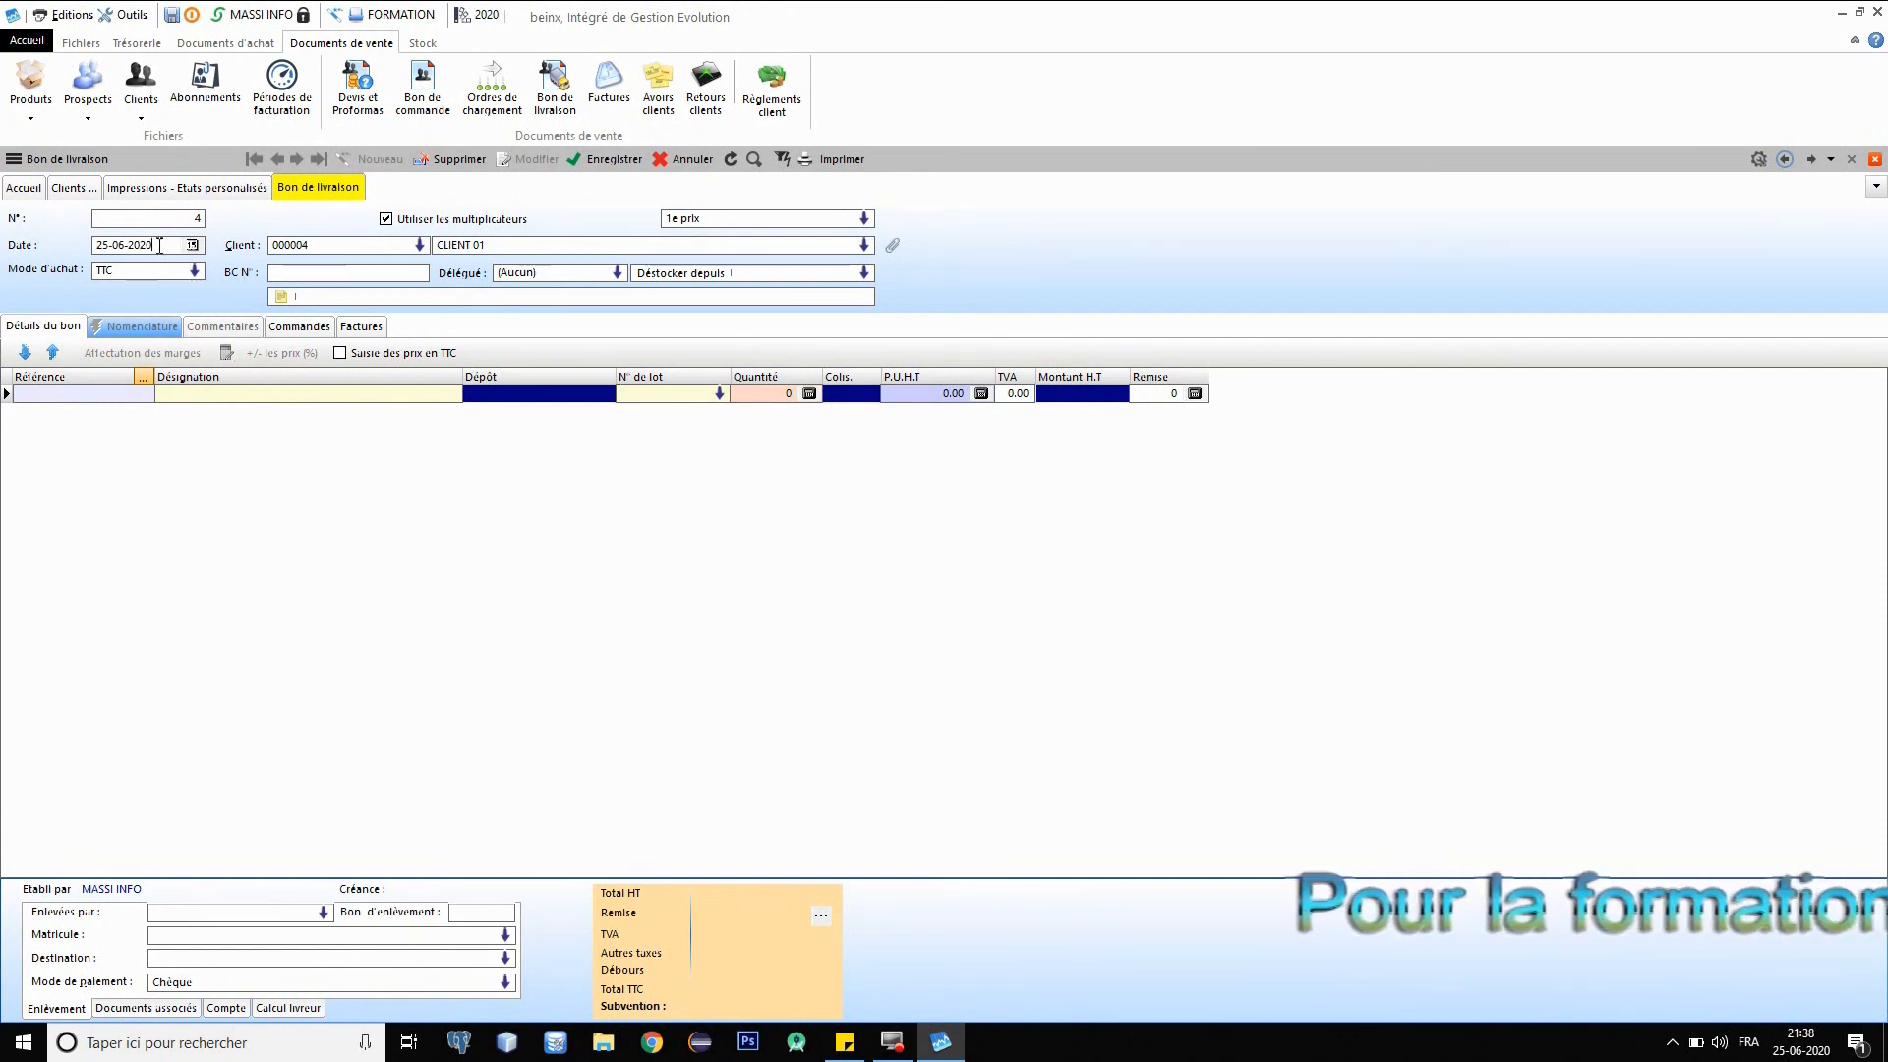
# Return to the receivables reports, look through the available variants, and preview Etat des créances - Tous les clients once more.
pyautogui.click(186, 187)
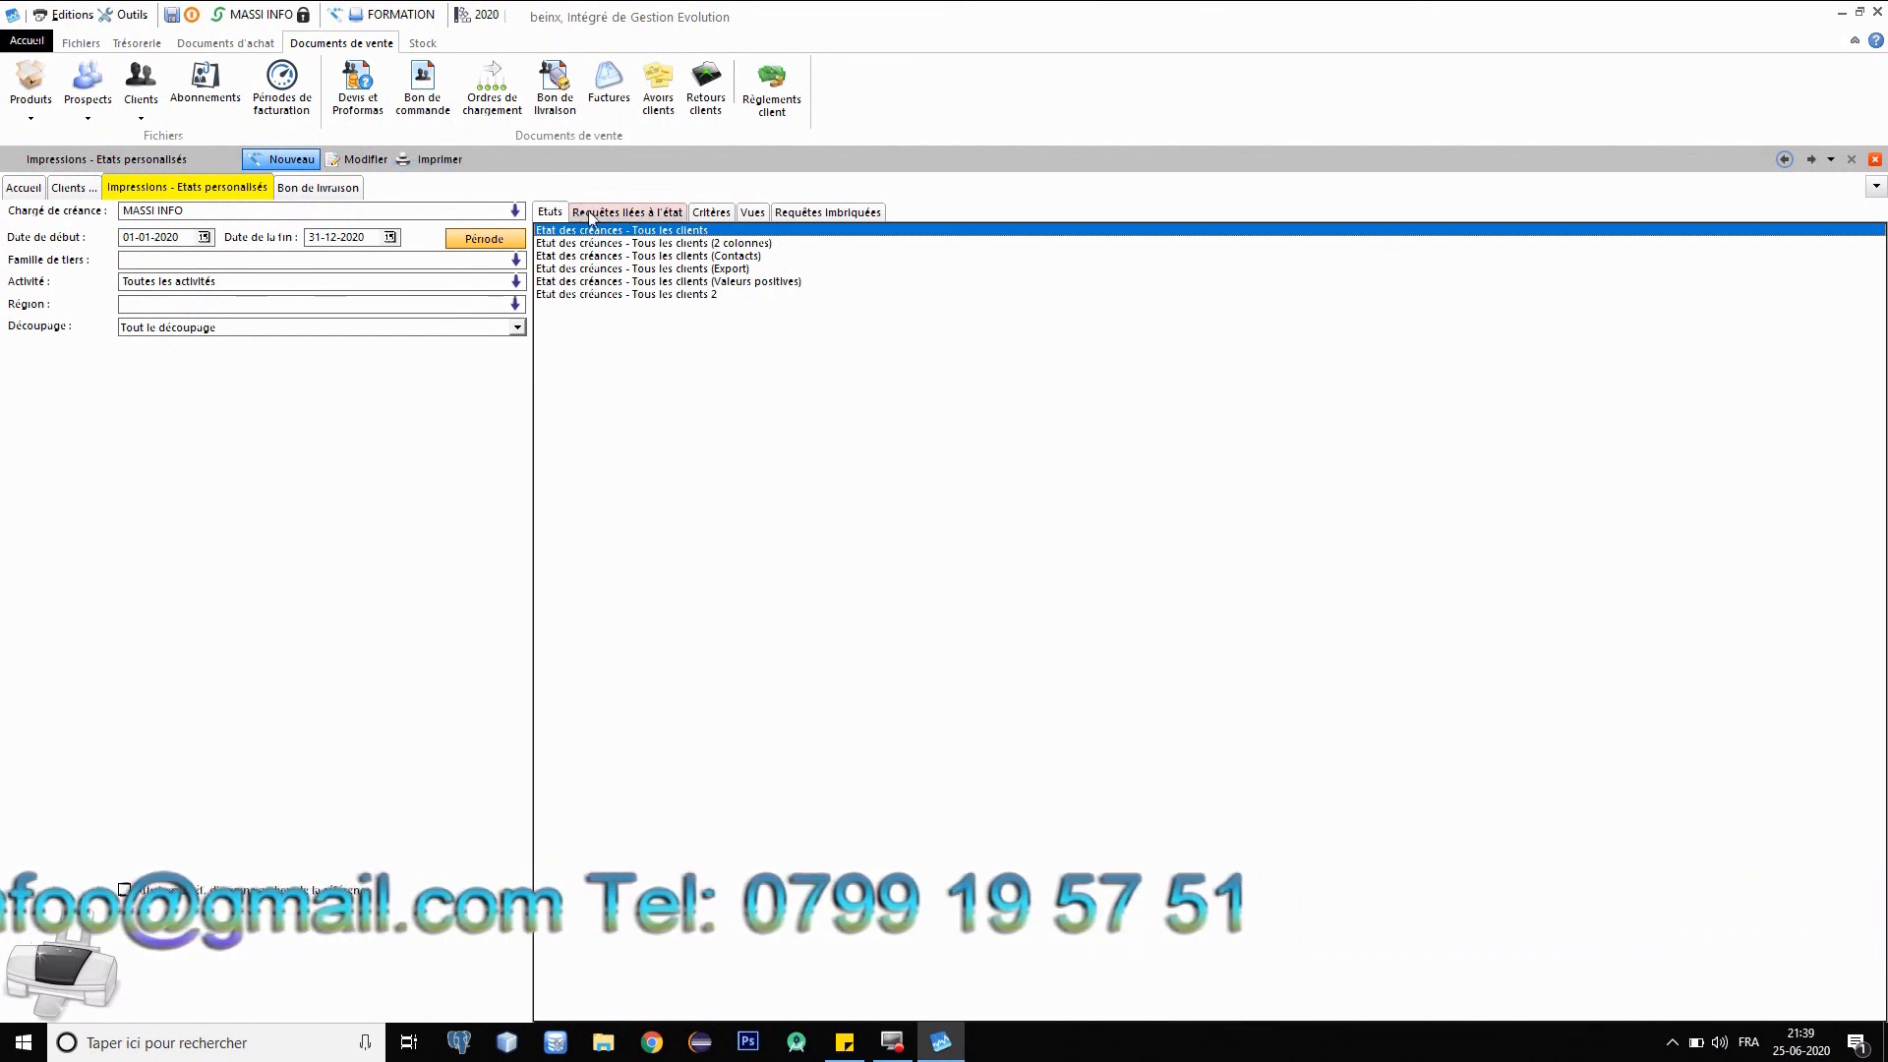
pyautogui.click(653, 243)
pyautogui.click(650, 257)
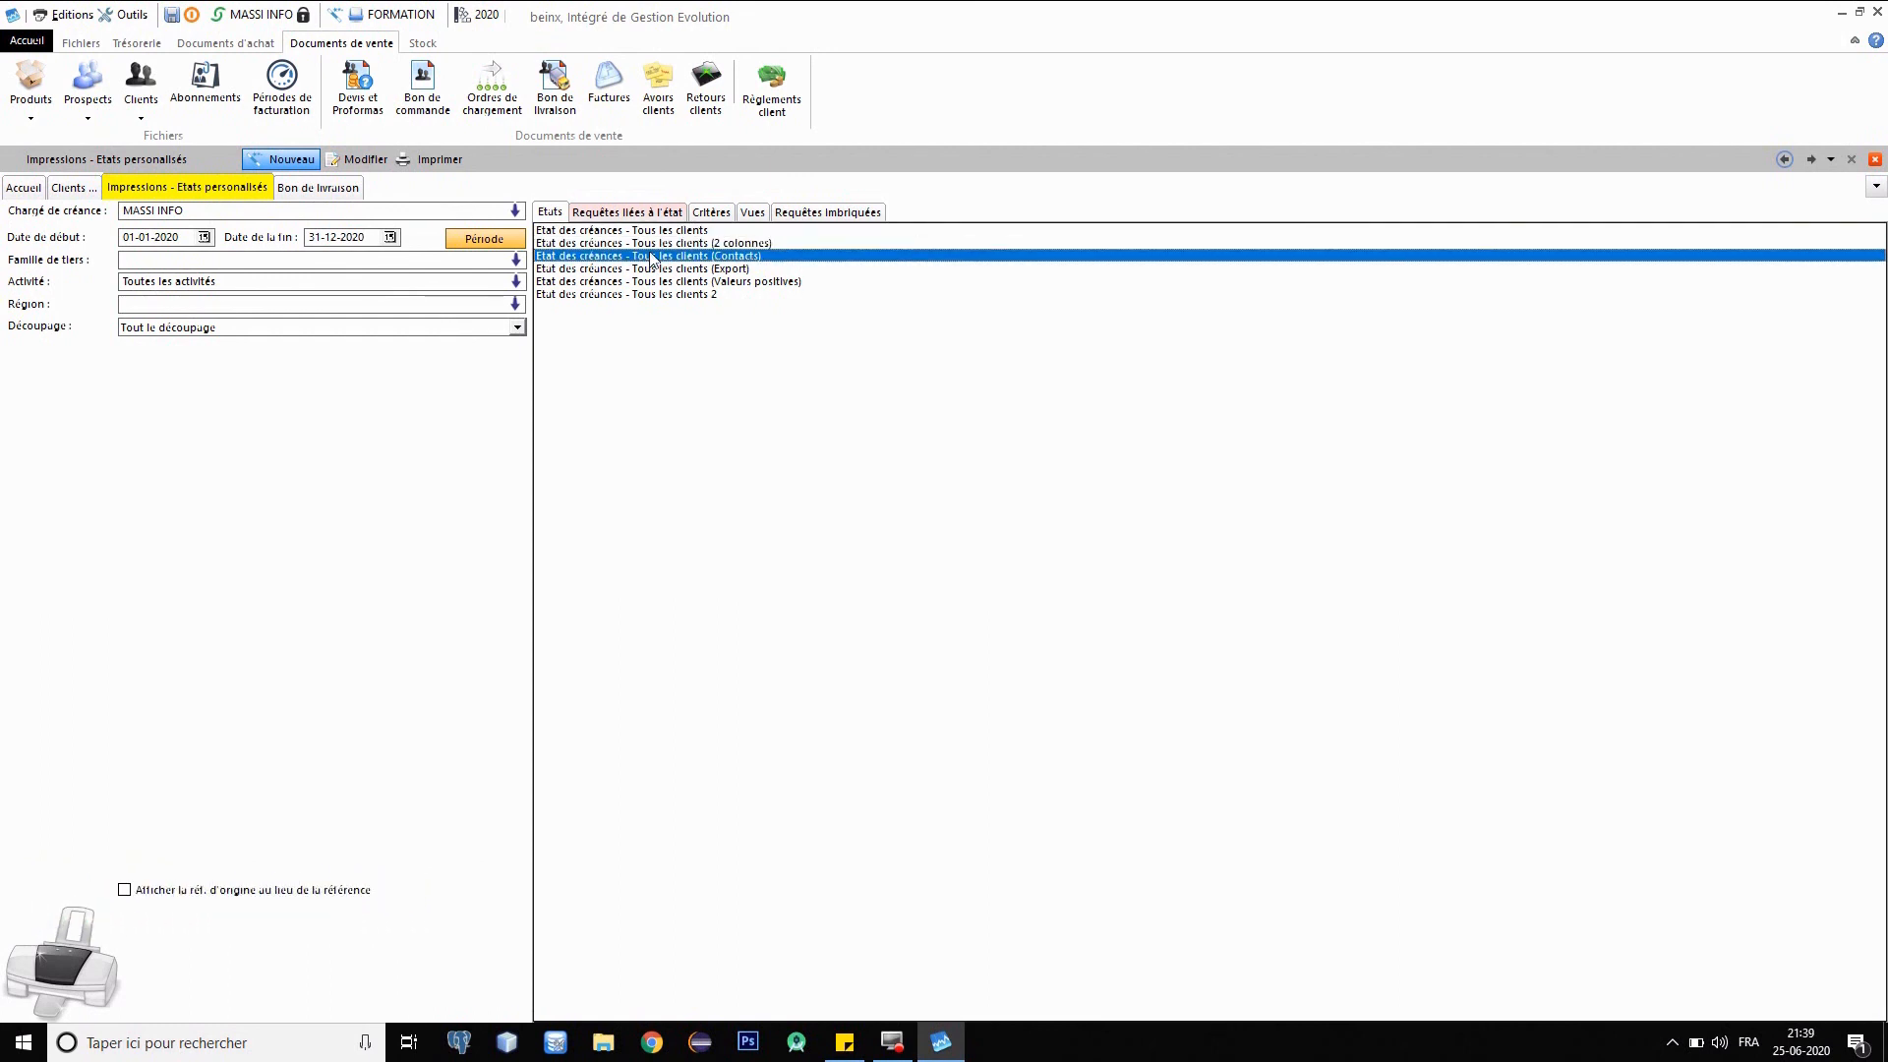
pyautogui.click(649, 268)
pyautogui.click(644, 282)
pyautogui.click(643, 269)
pyautogui.click(644, 257)
pyautogui.click(645, 243)
pyautogui.click(647, 231)
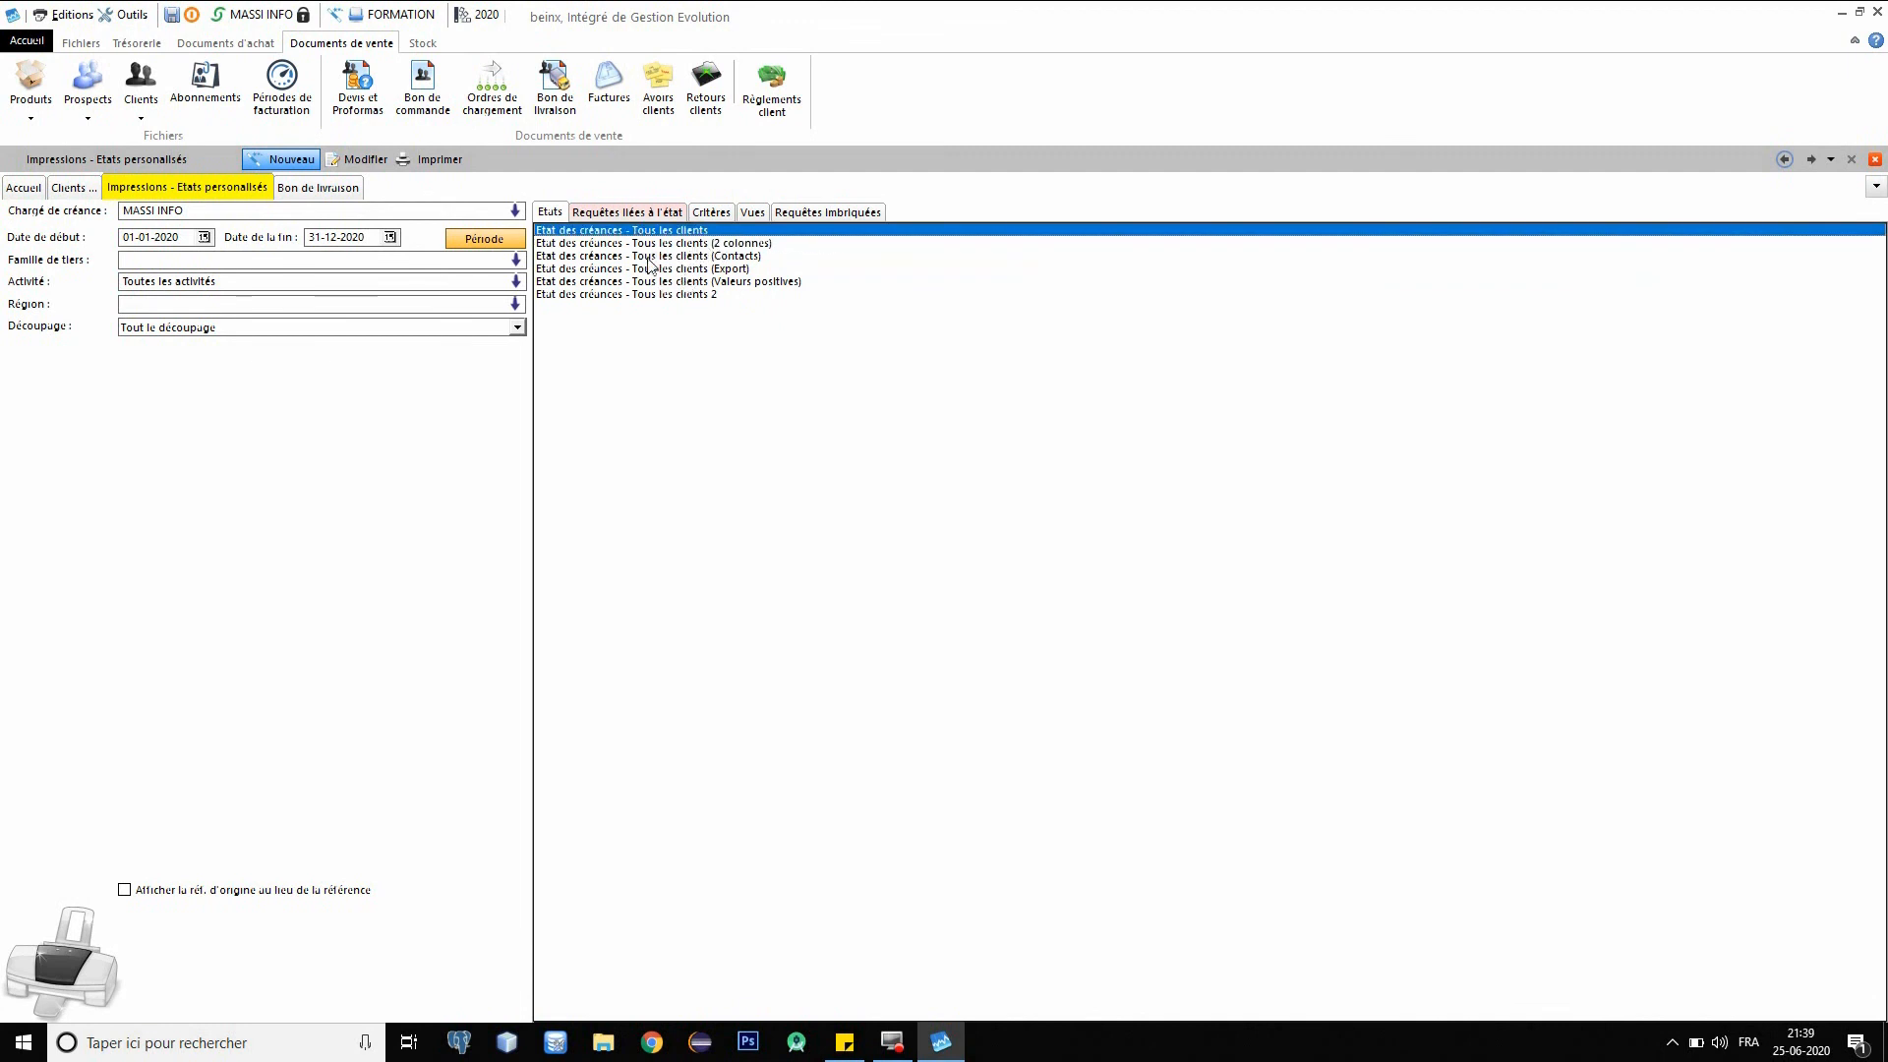
pyautogui.doubleClick(650, 236)
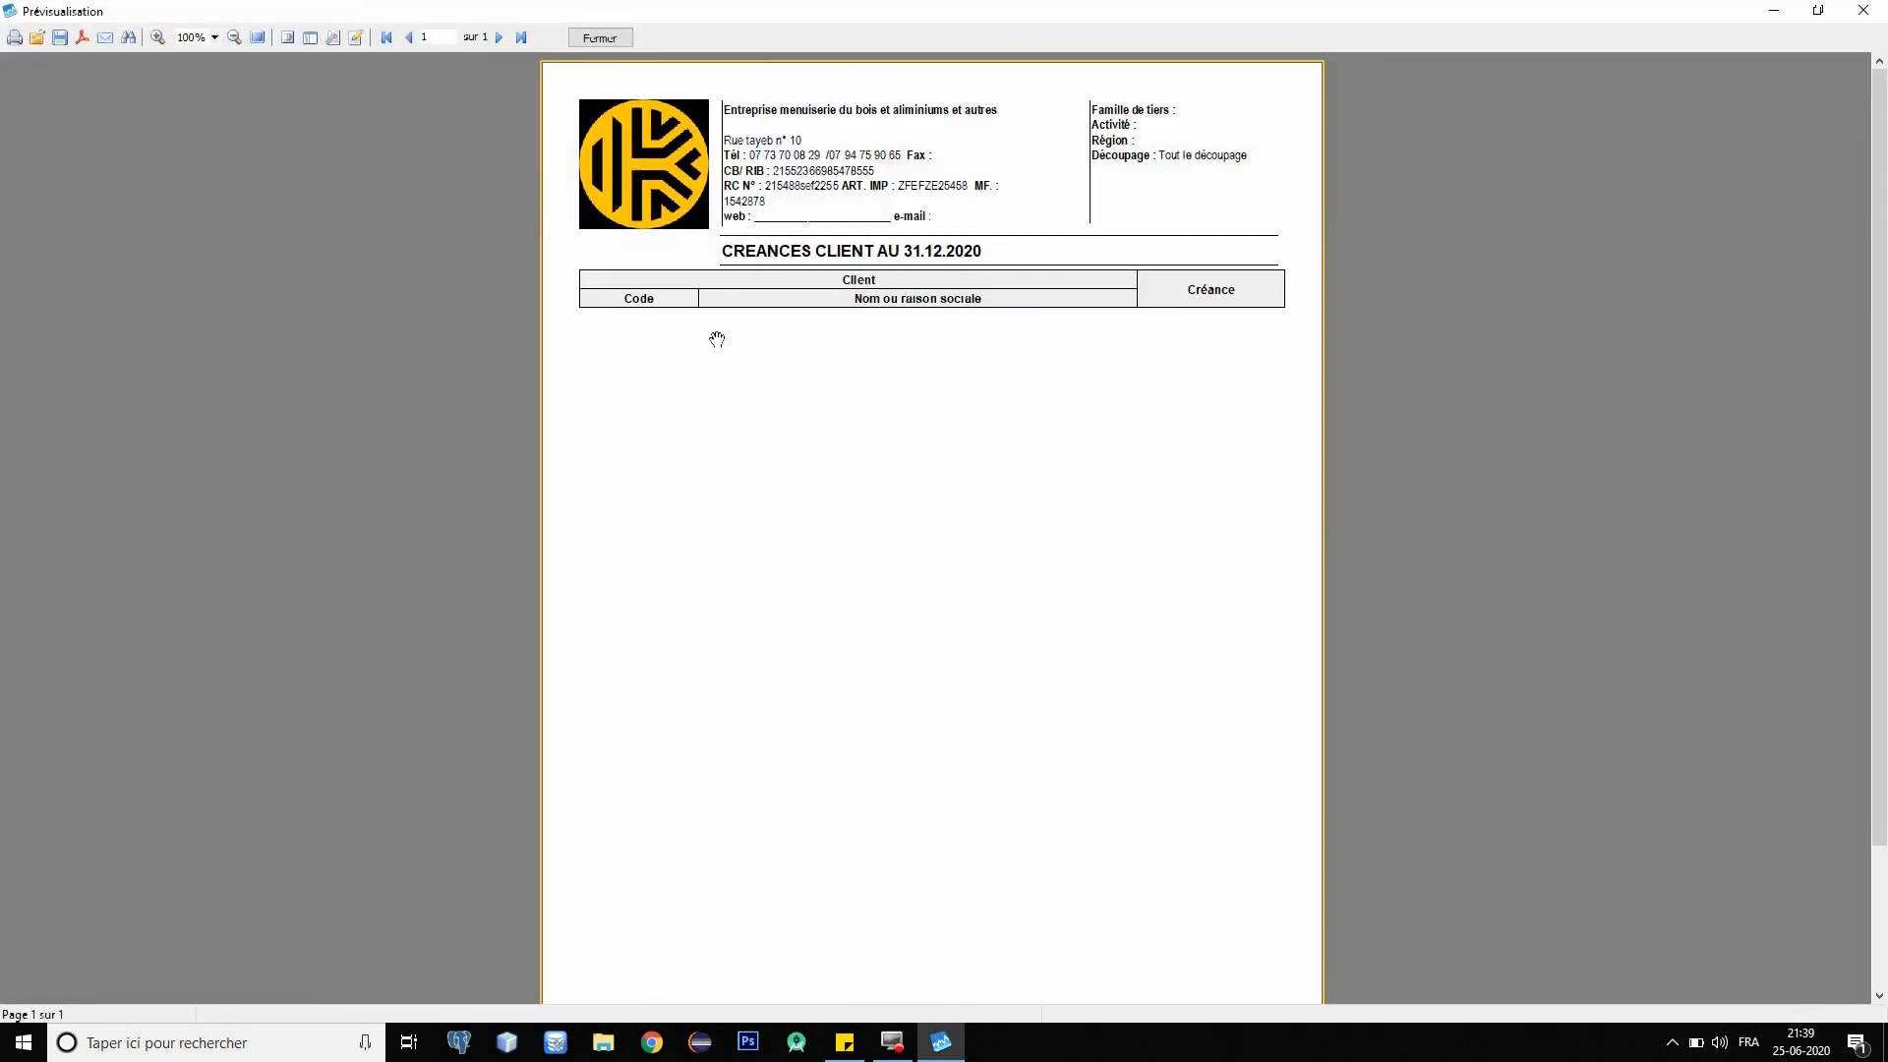
pyautogui.click(598, 37)
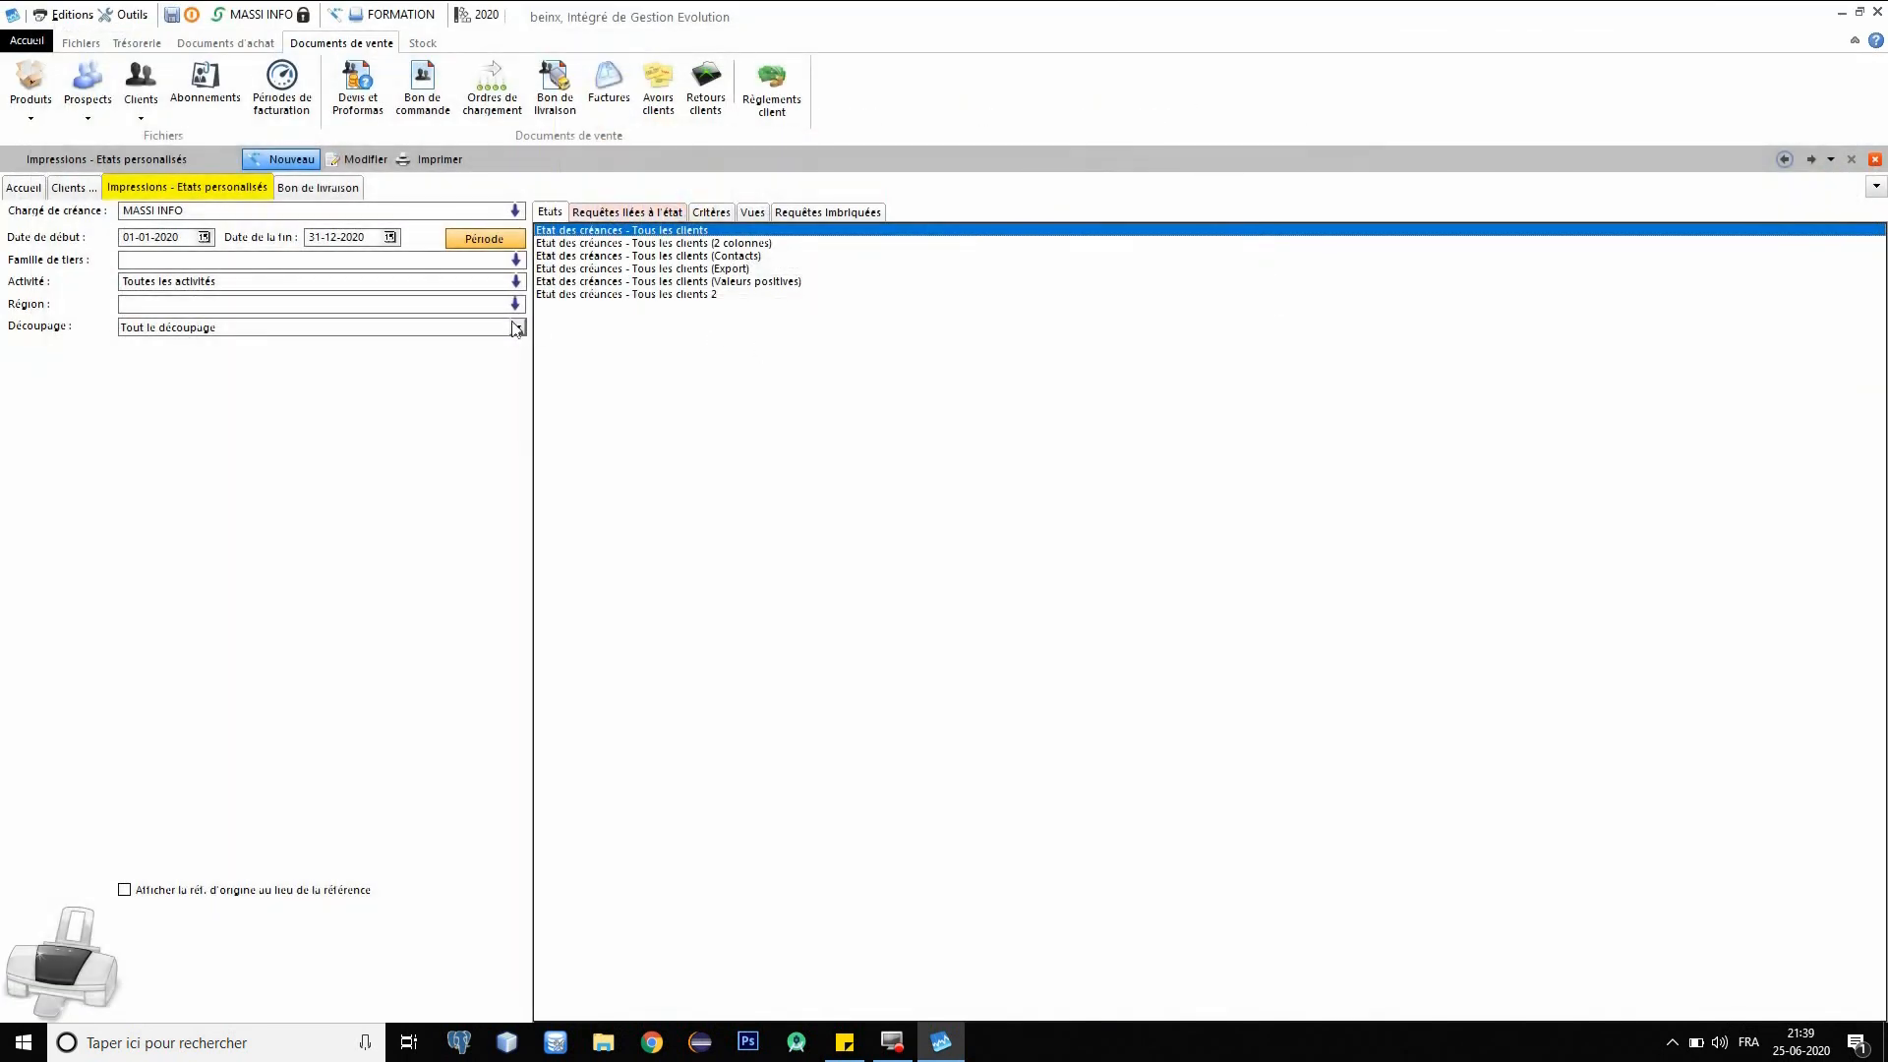